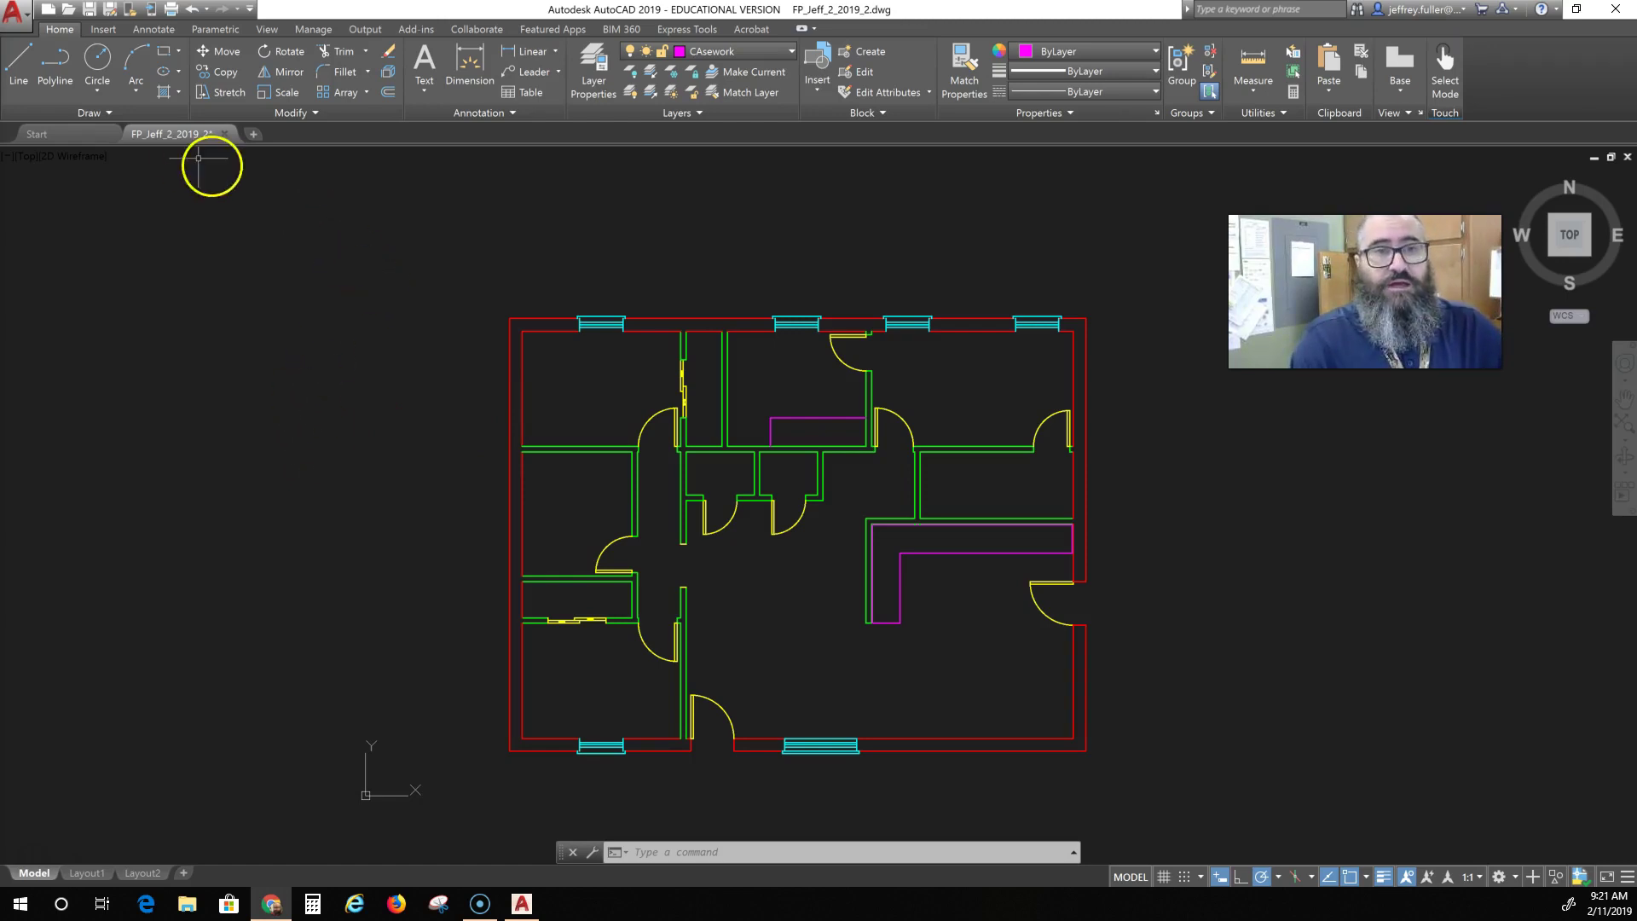
# Draw a 3' by 5' rectangle left of the floor plan and zoom in on it.
pyautogui.click(24, 58)
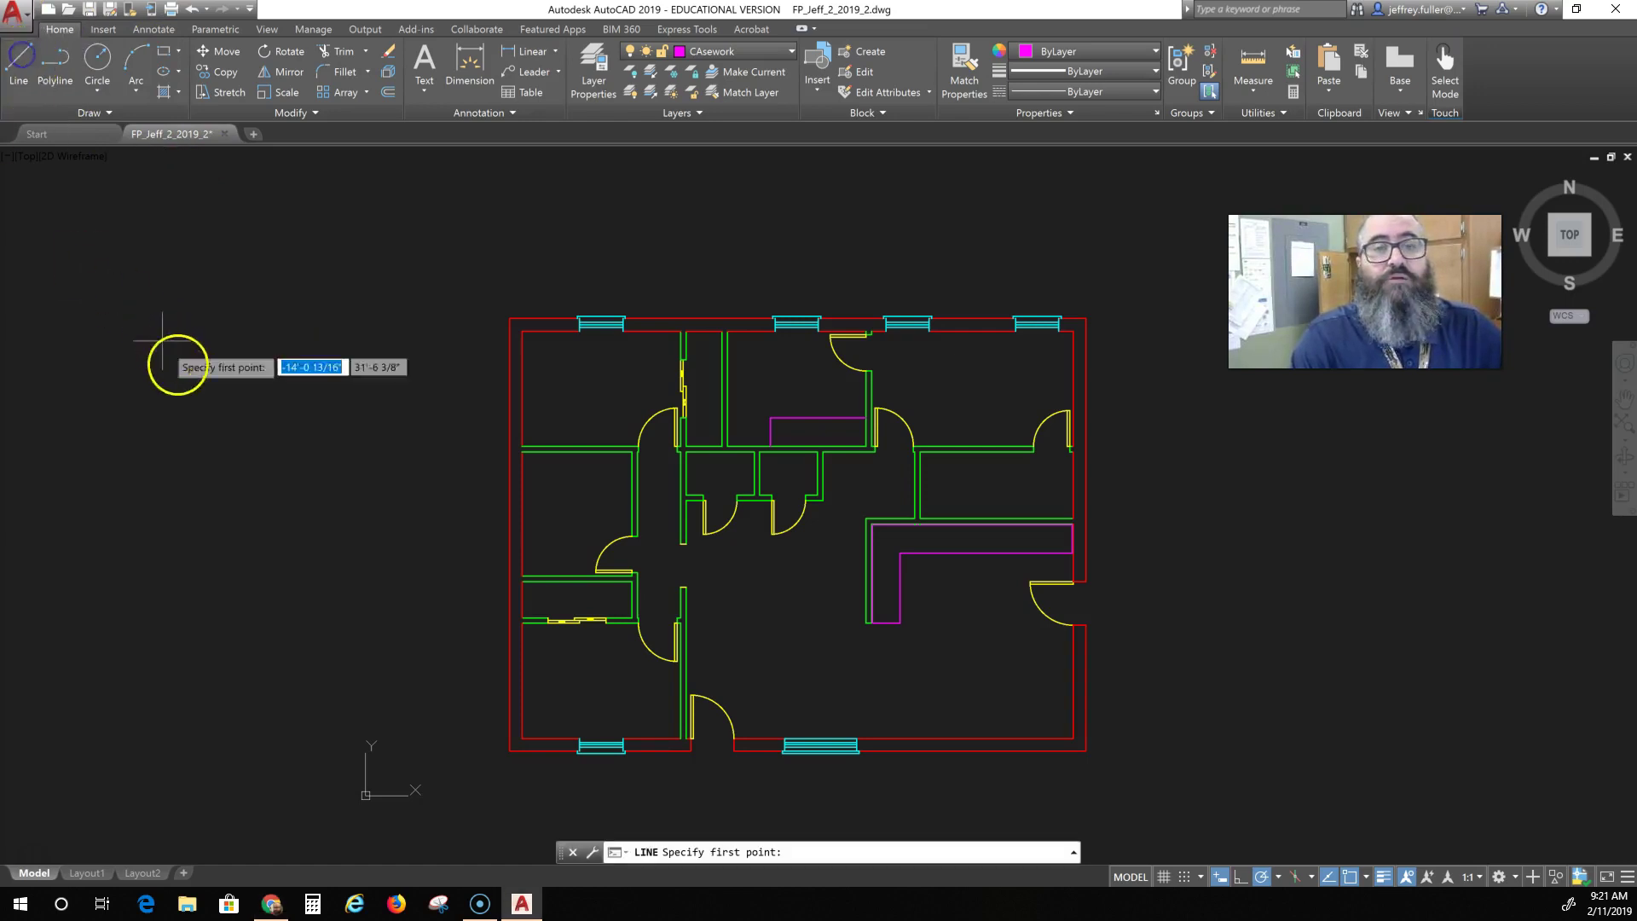
pyautogui.click(167, 54)
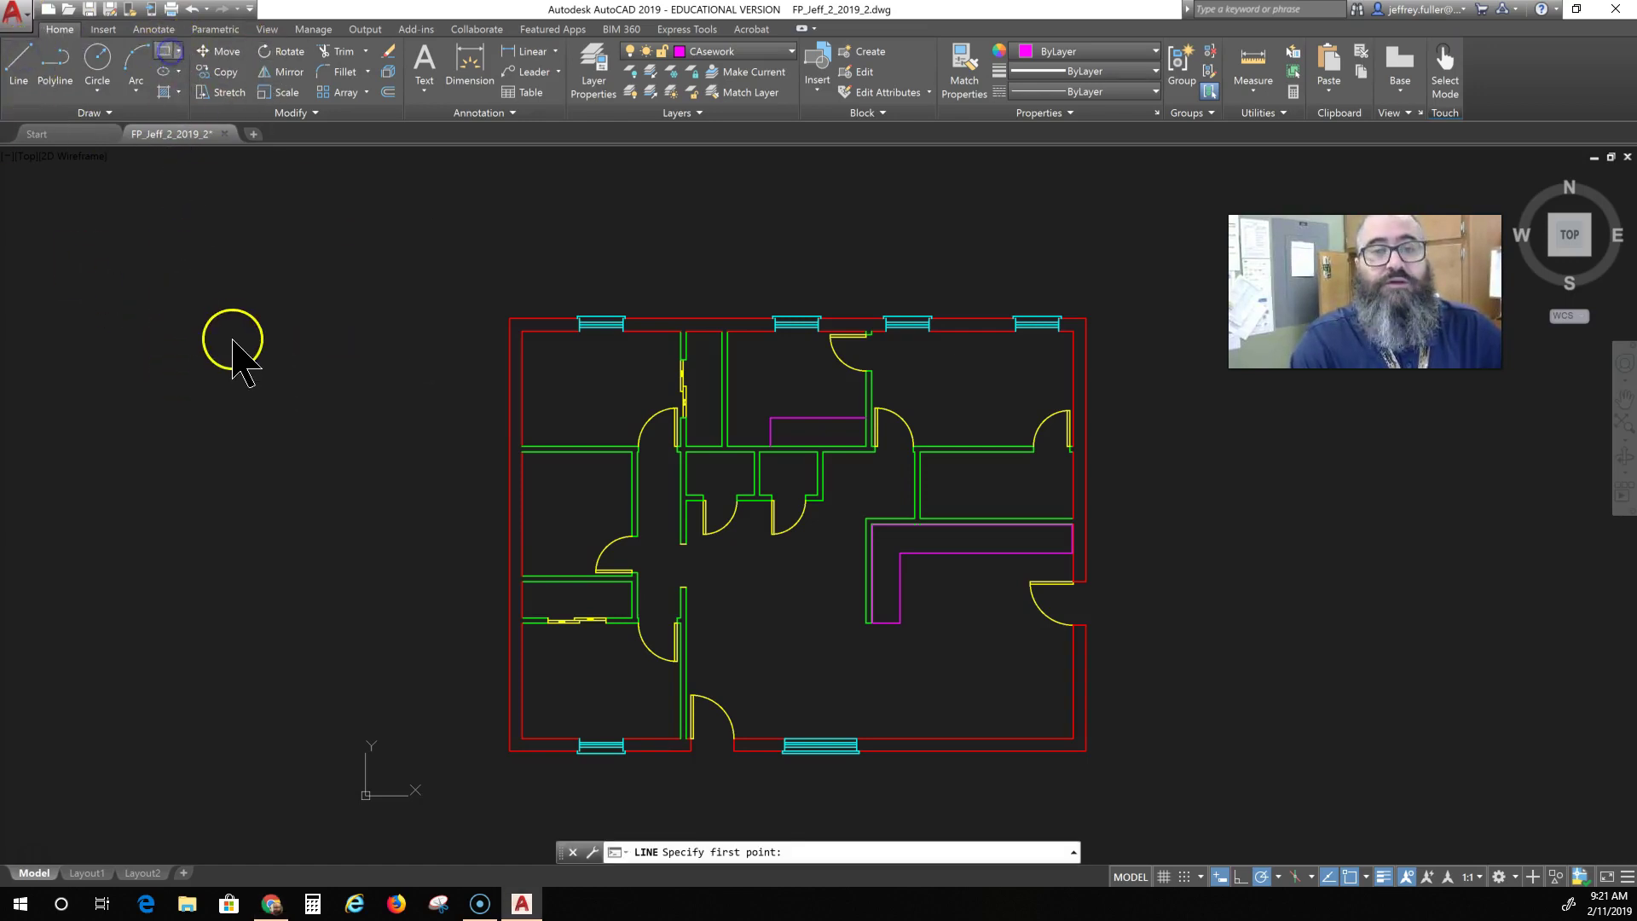
pyautogui.click(169, 294)
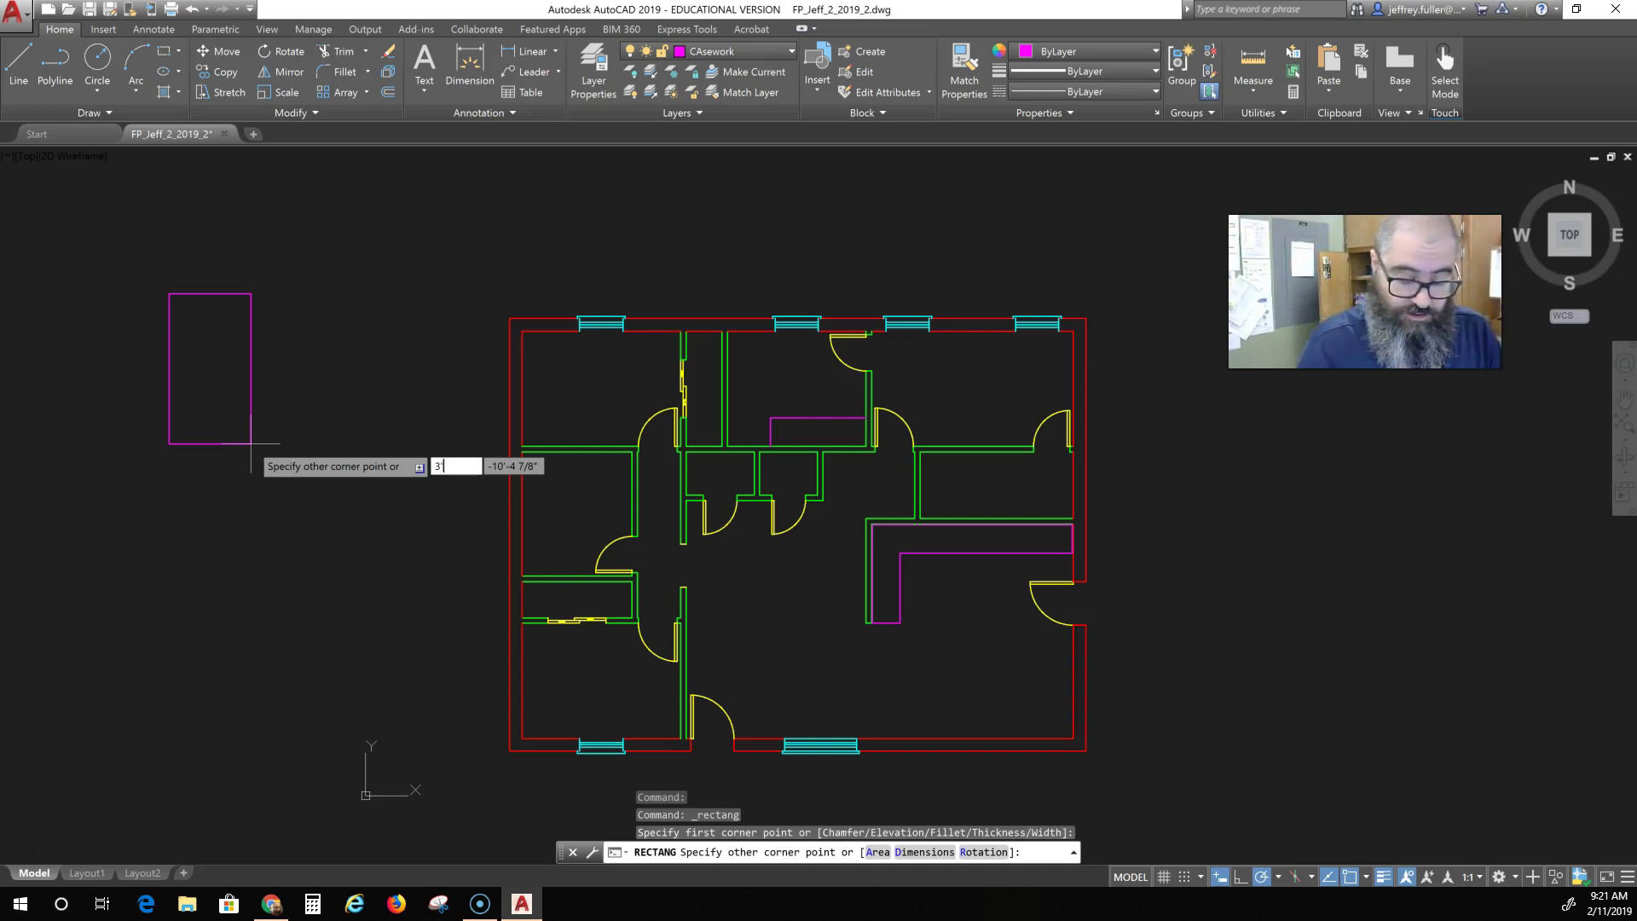
pyautogui.write("3'")
pyautogui.press('Tab')
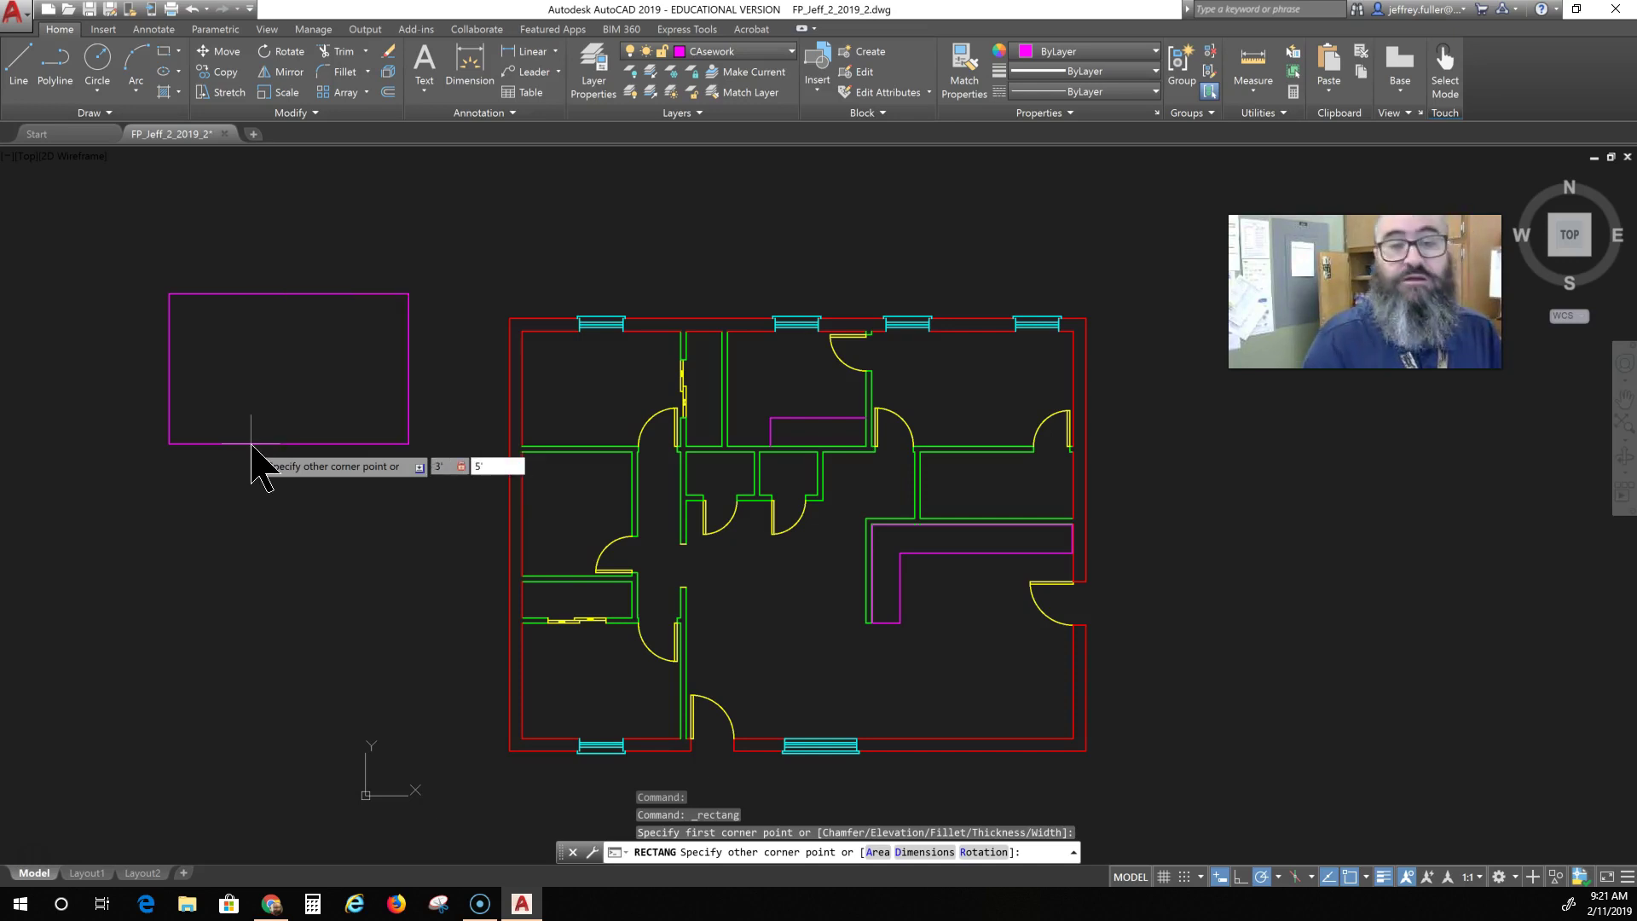
pyautogui.write("5'")
pyautogui.press('Return')
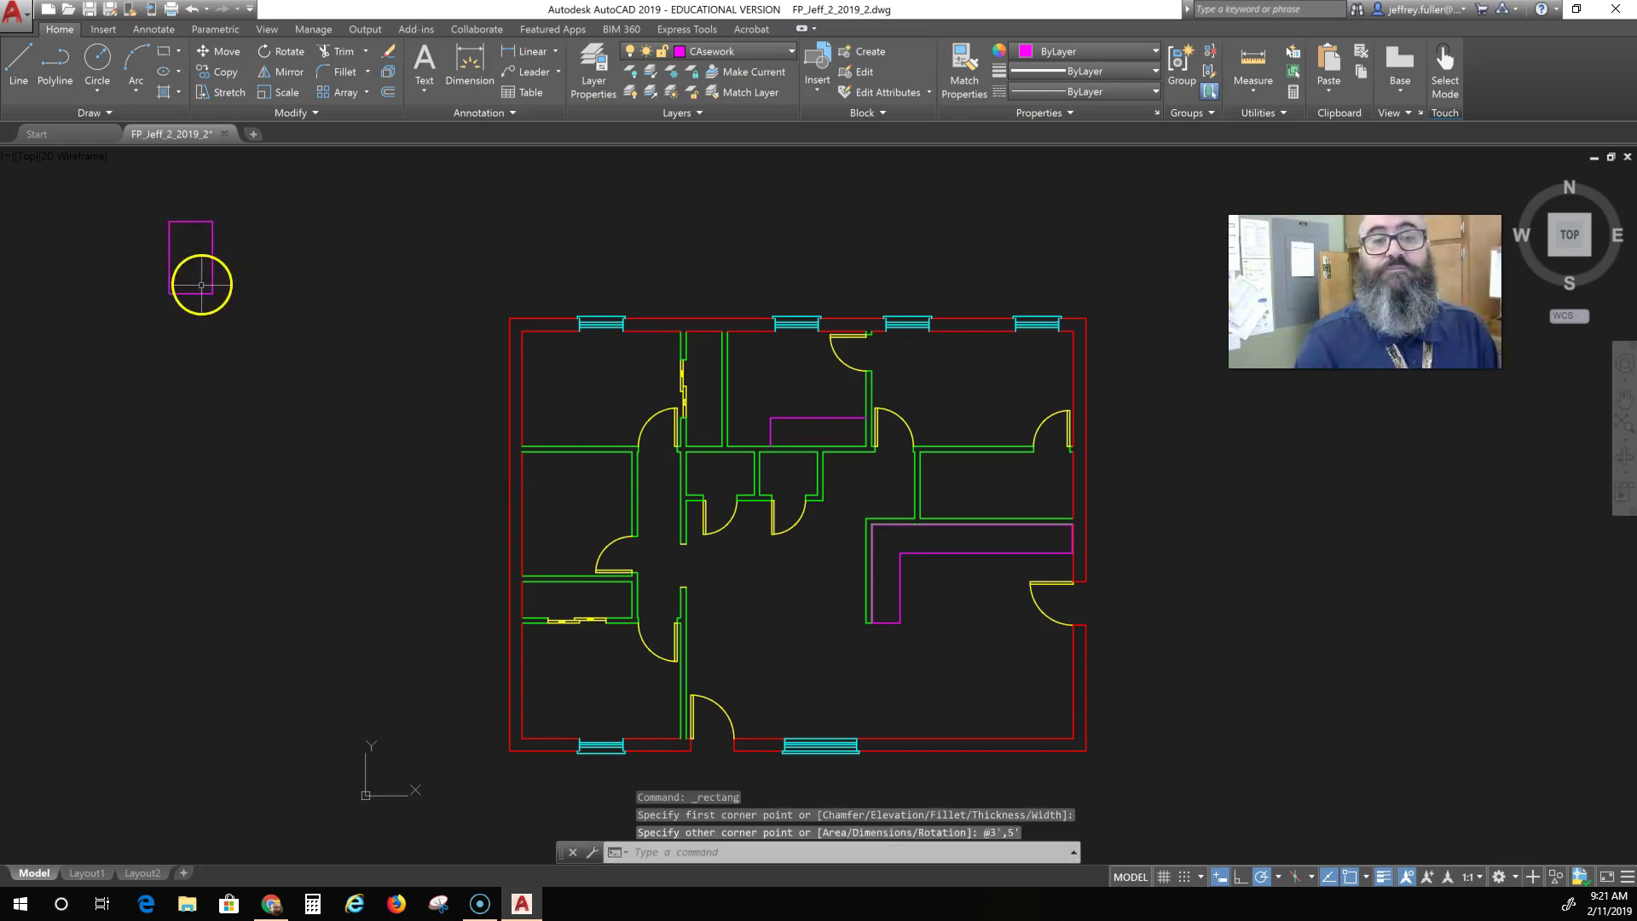
pyautogui.scroll(6, 201, 282)
pyautogui.moveTo(201, 282); pyautogui.dragTo(348, 504, button='middle')
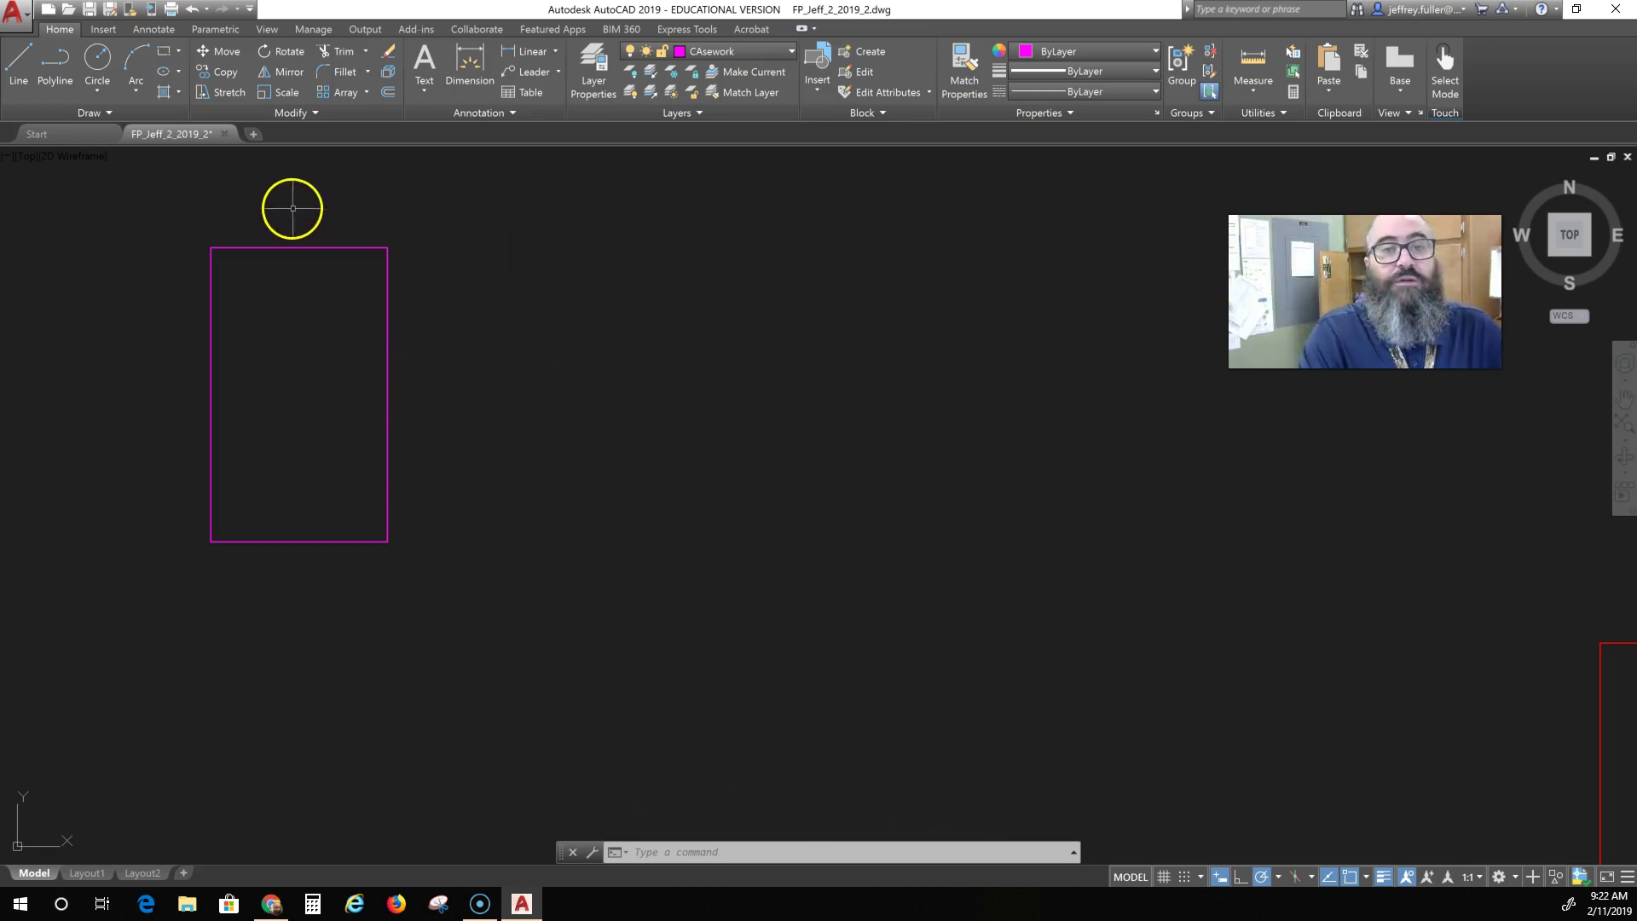
# Offset the tub rectangle 3" inward to create the inner outline.
pyautogui.click(389, 91)
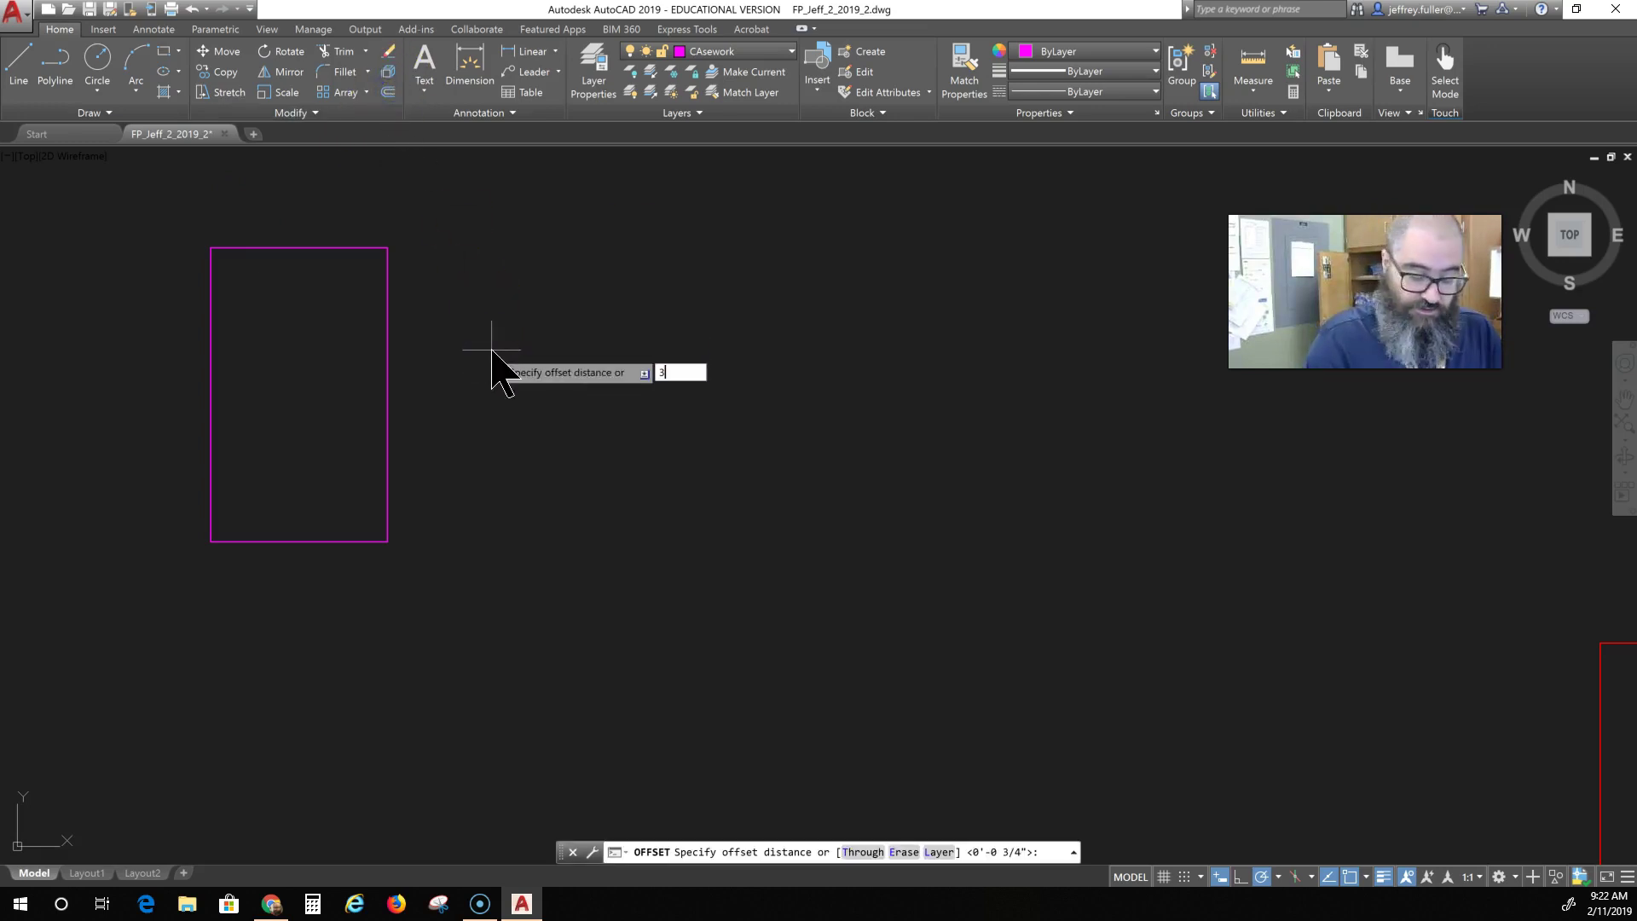
pyautogui.press('Return')
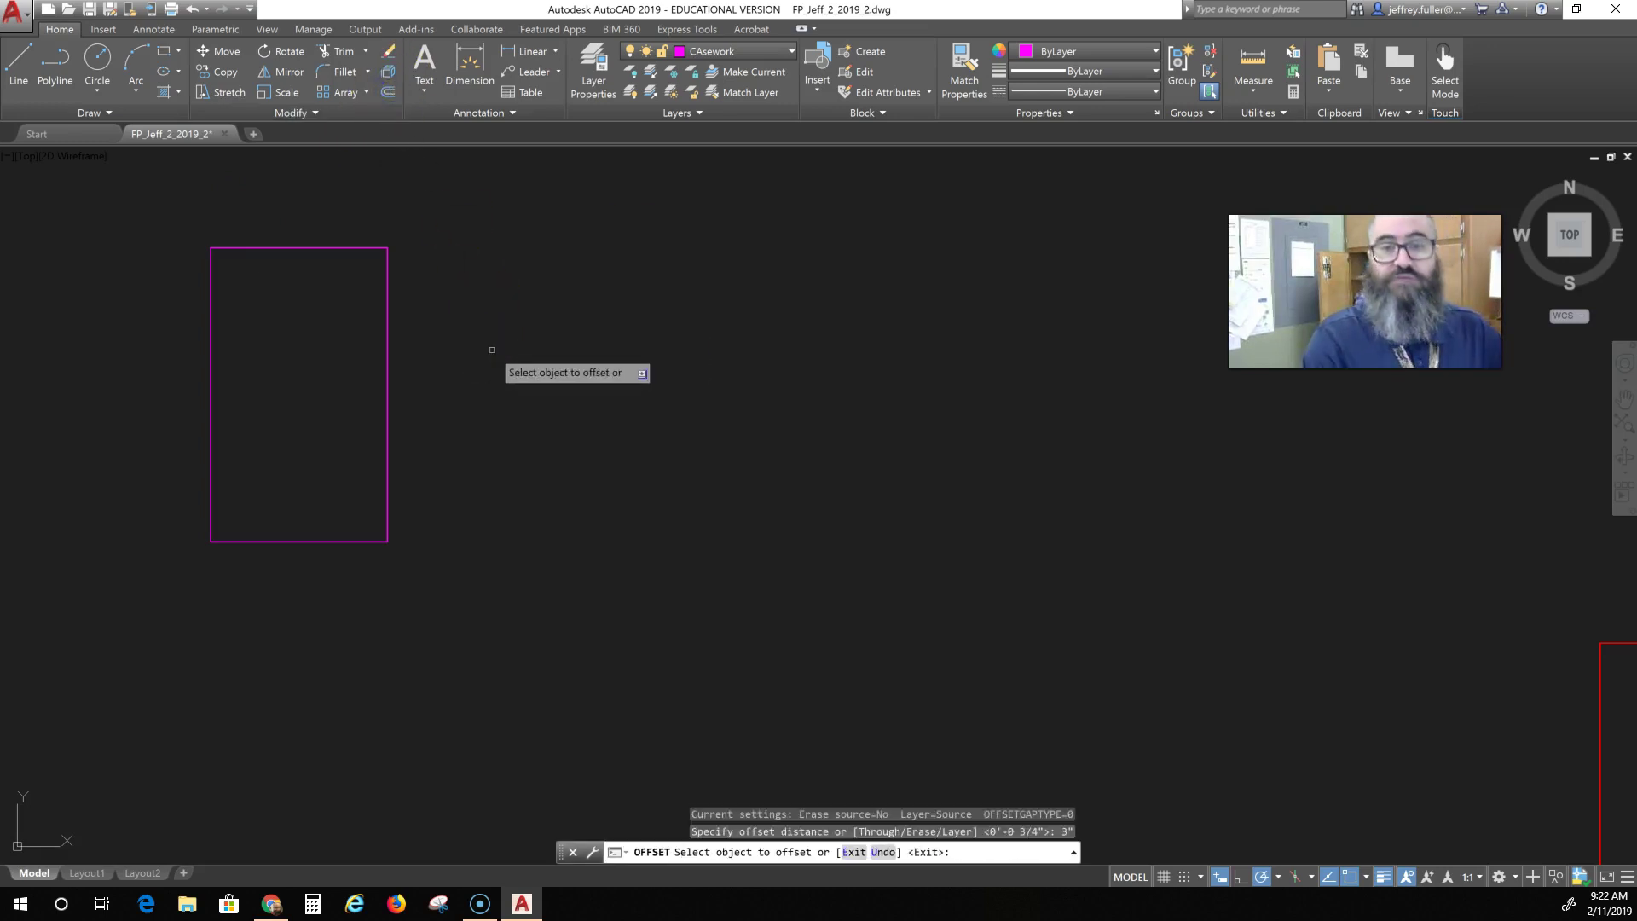
pyautogui.click(389, 388)
pyautogui.click(256, 405)
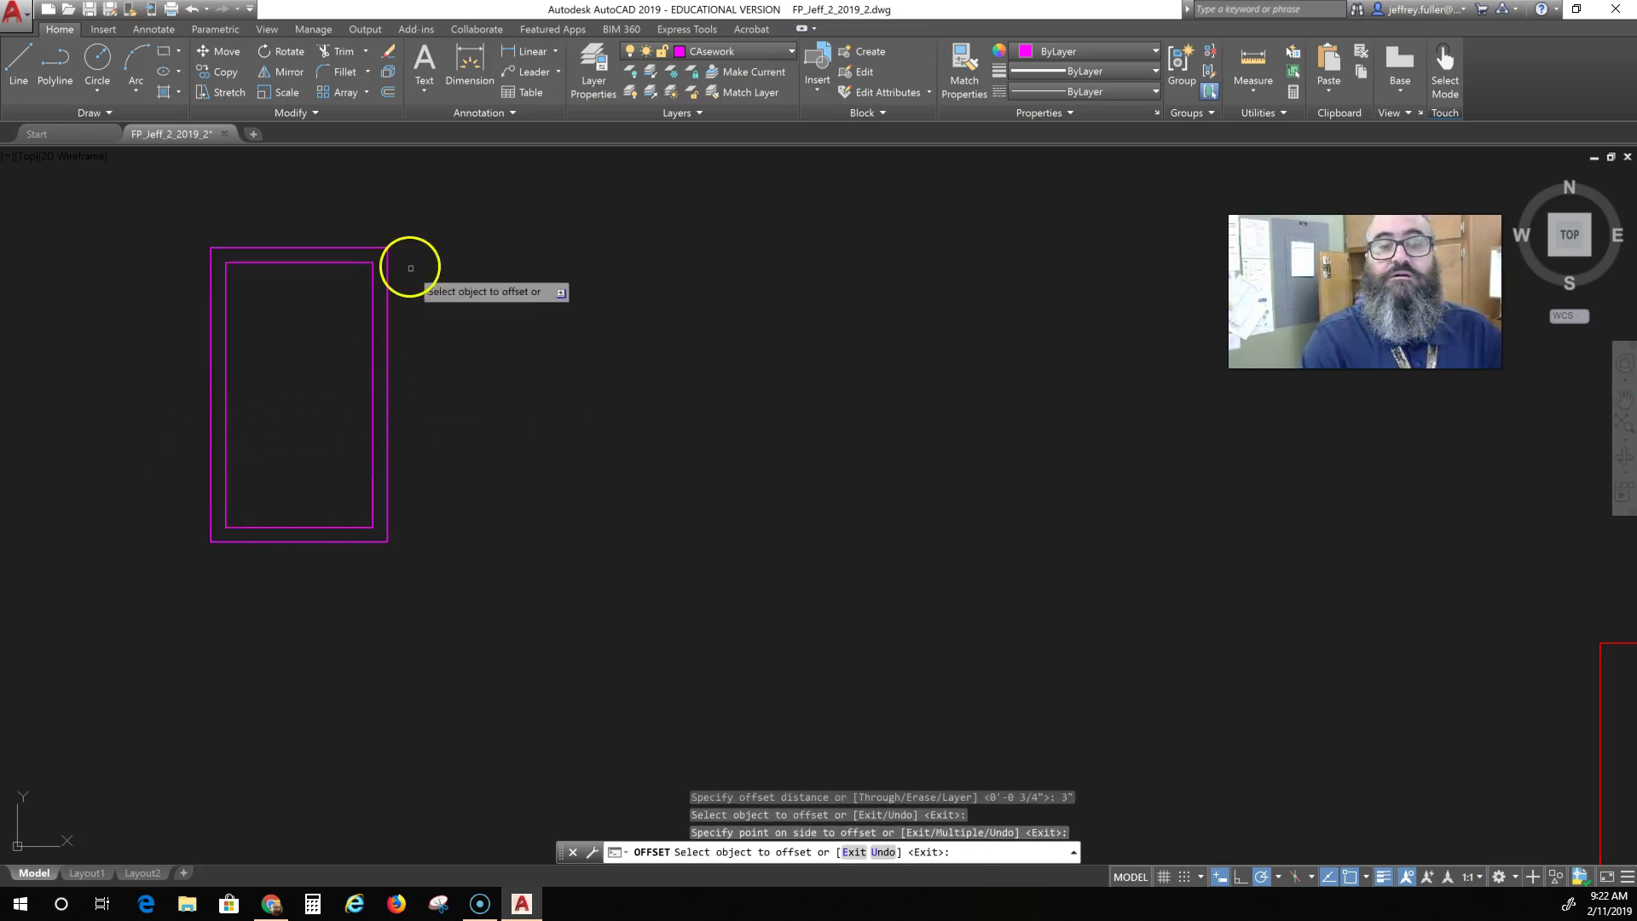
pyautogui.press('Escape')
# Set a 2" fillet radius and round the inner outline's top-right corner.
pyautogui.click(345, 72)
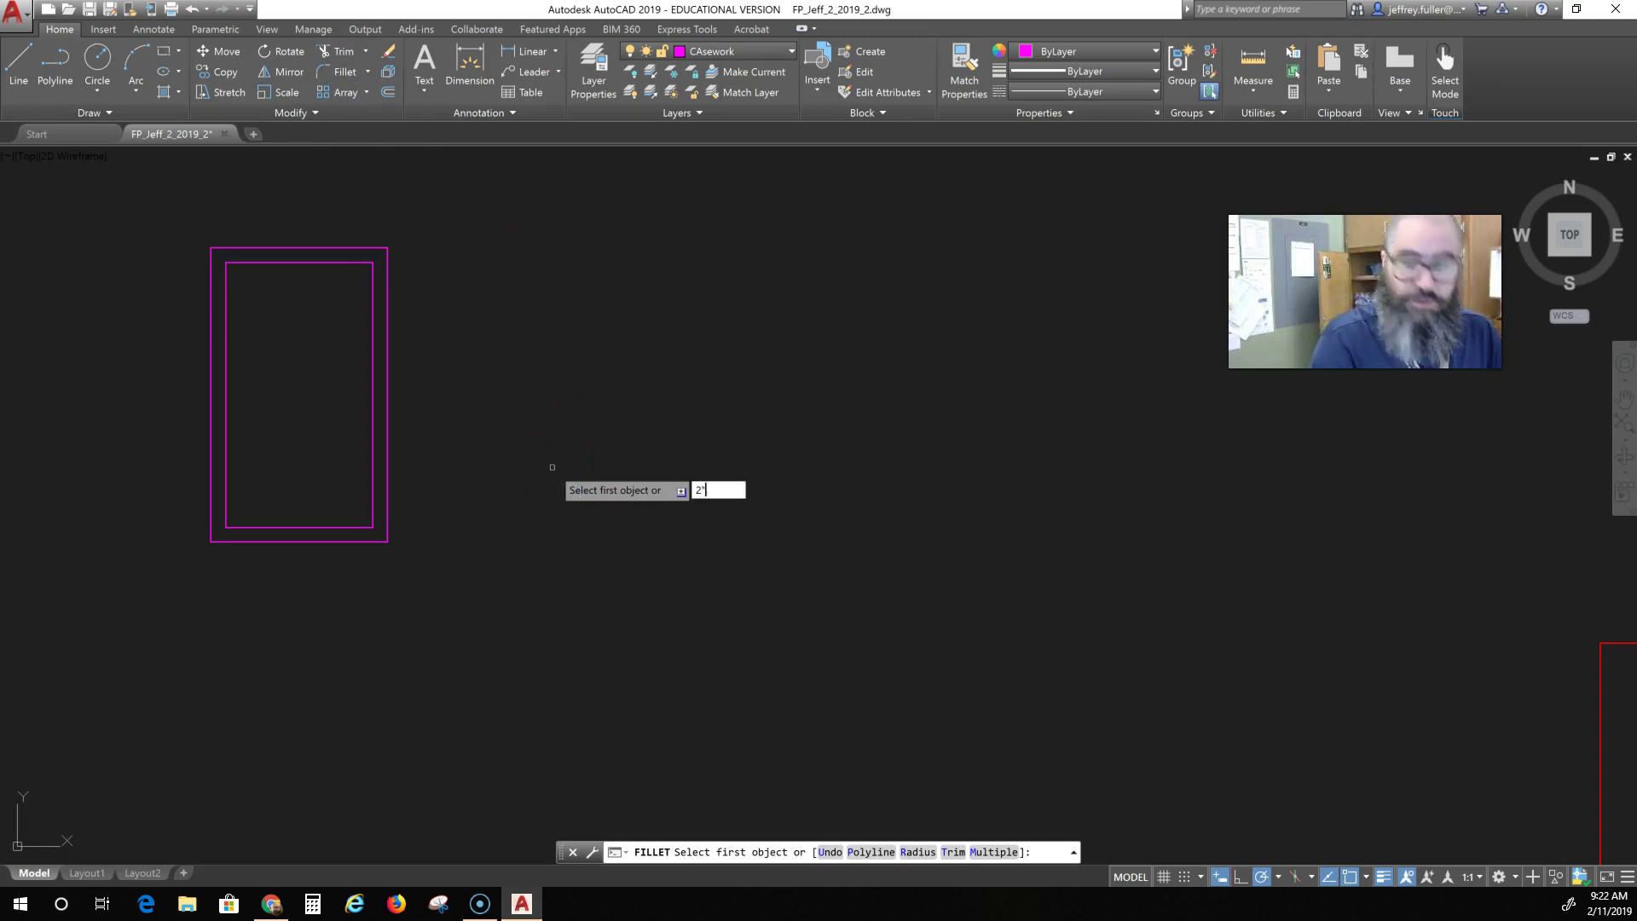
pyautogui.write('2"')
pyautogui.press('Return')
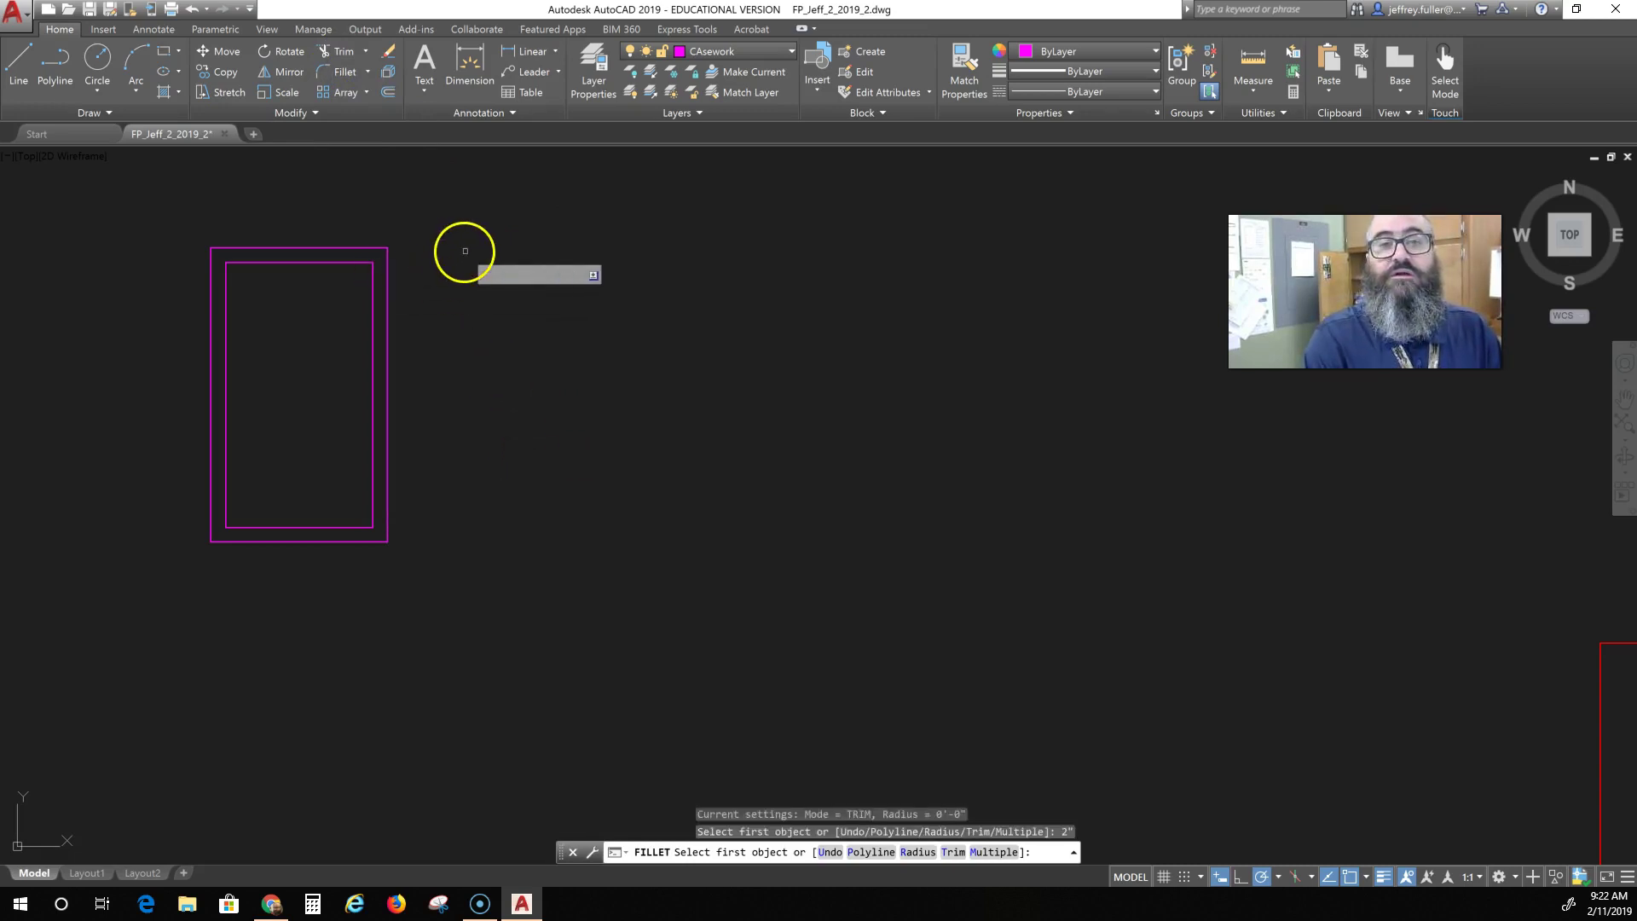
pyautogui.press('Escape')
pyautogui.click(343, 73)
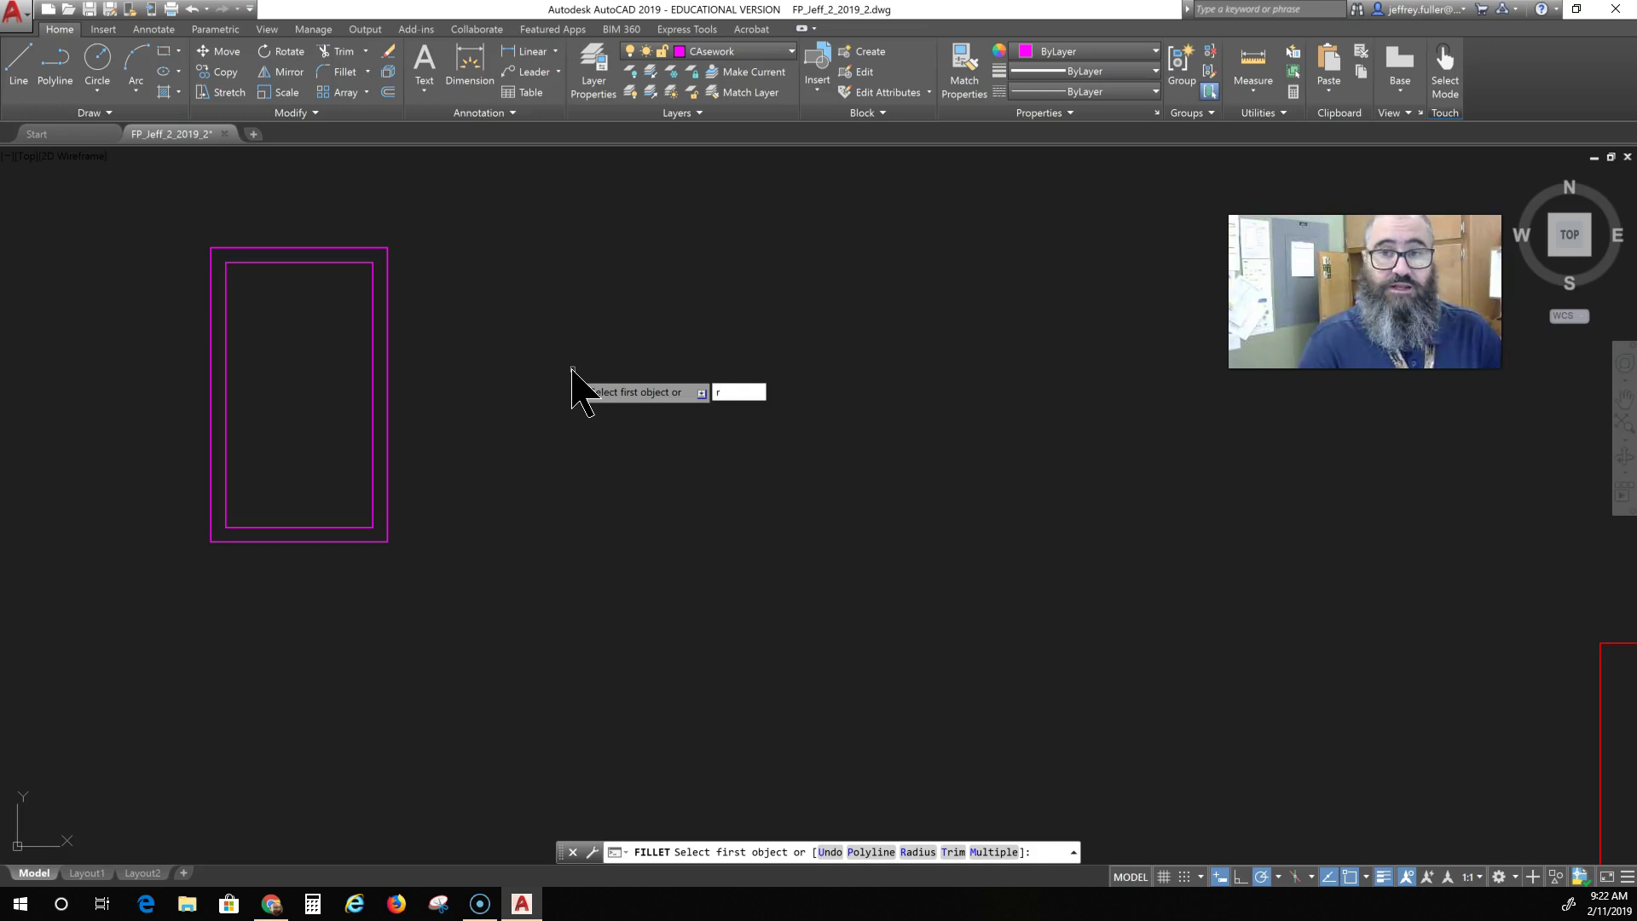
pyautogui.press('Return')
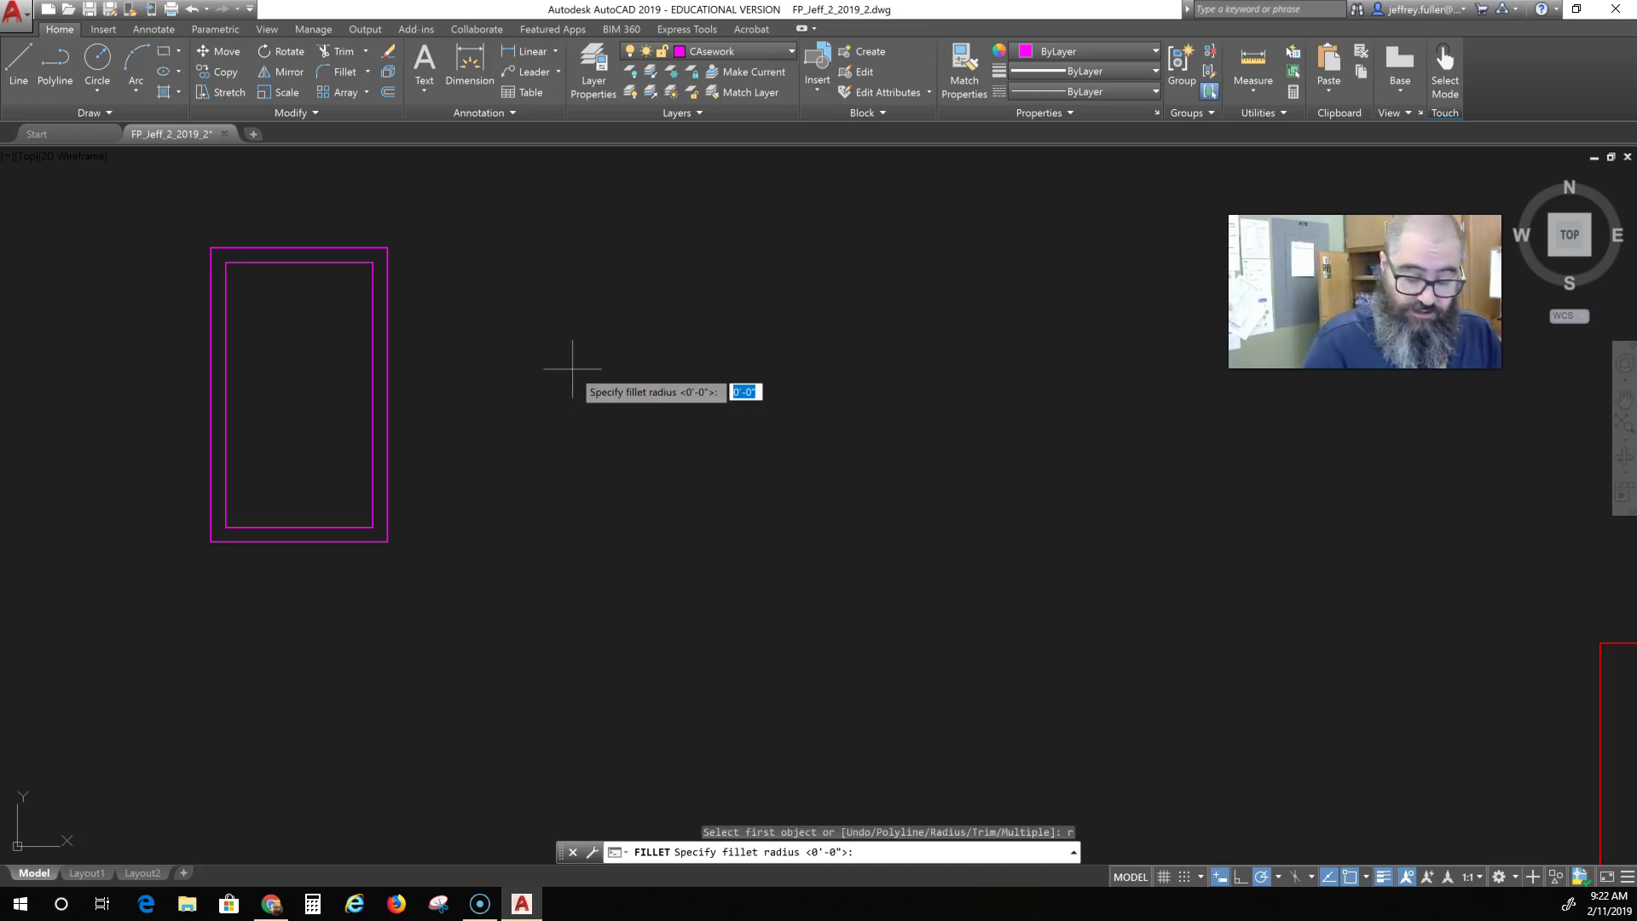
pyautogui.press('Return')
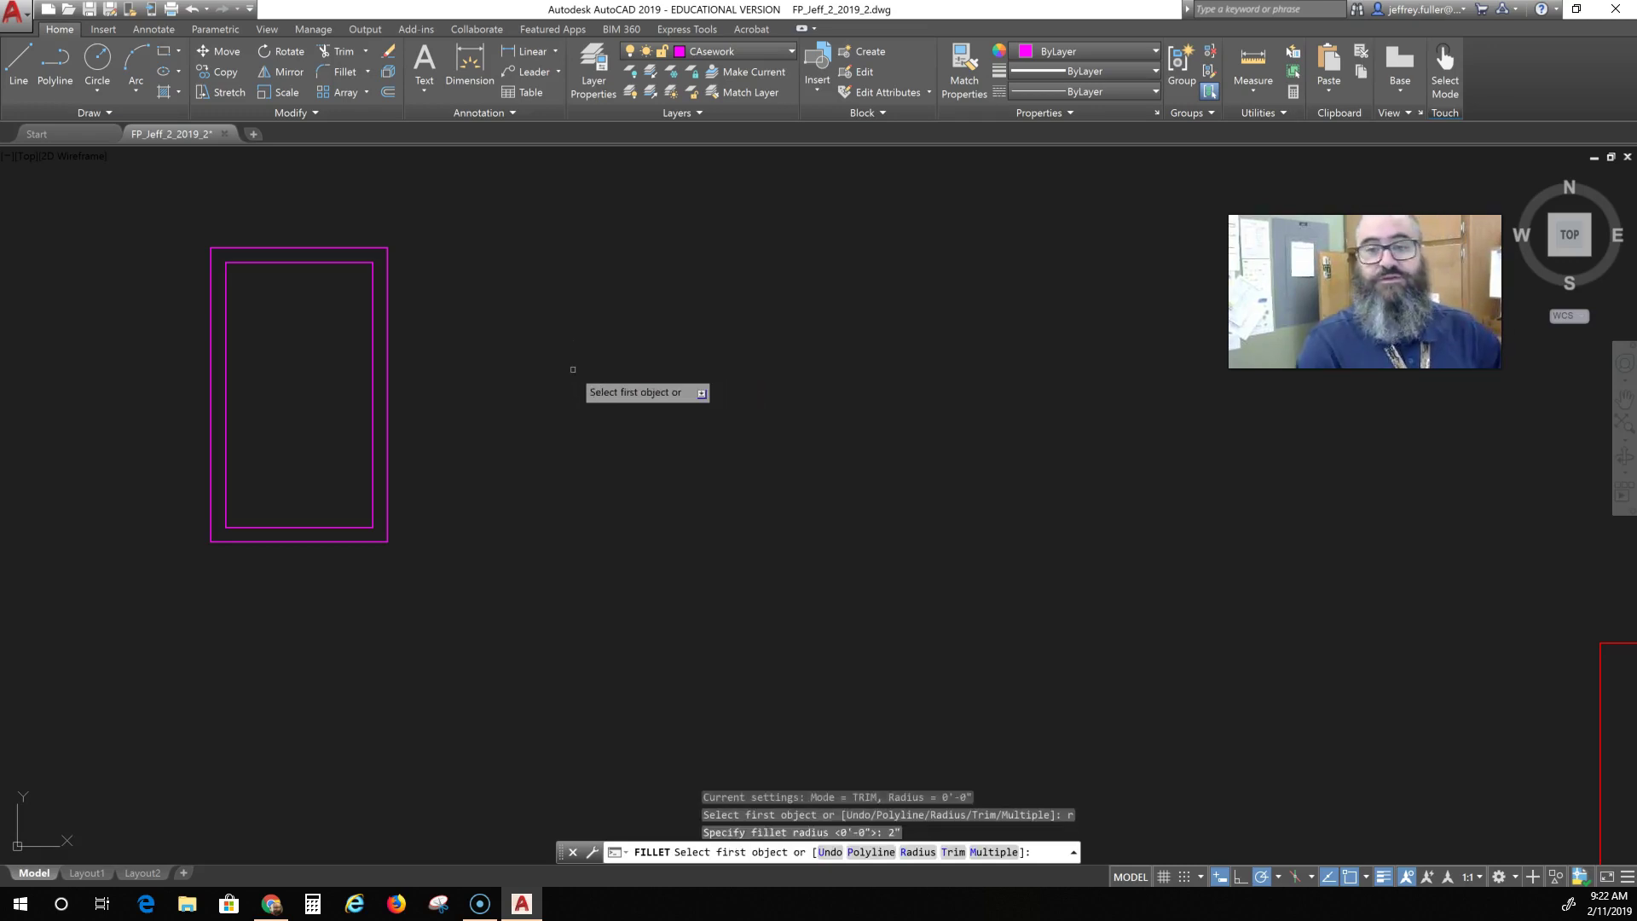
pyautogui.click(370, 294)
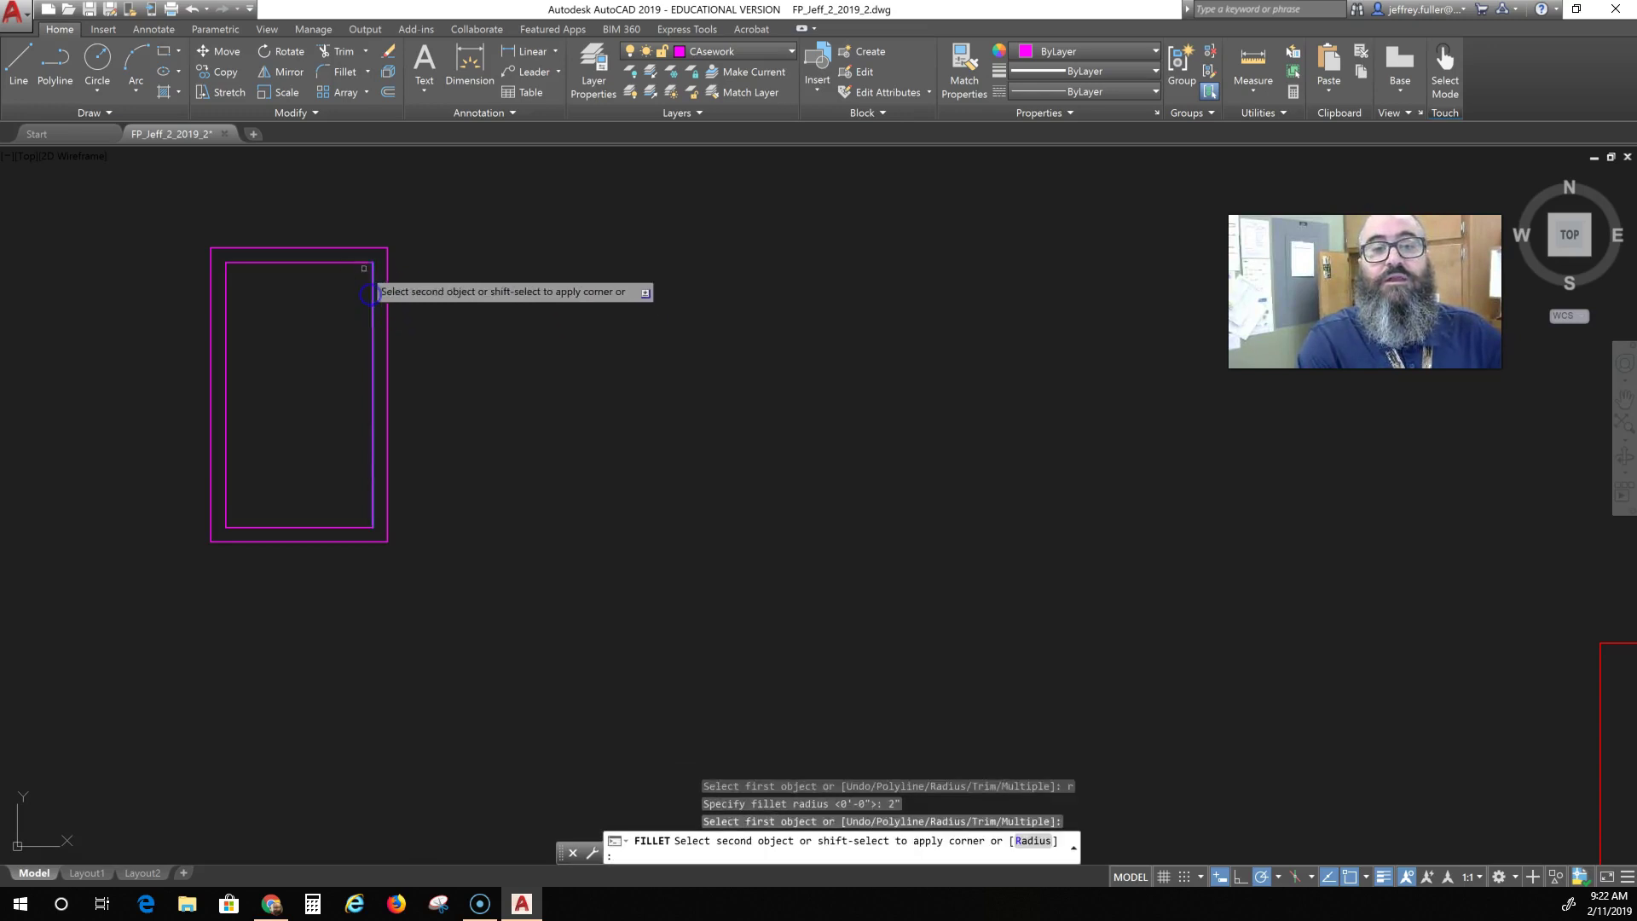
pyautogui.click(354, 263)
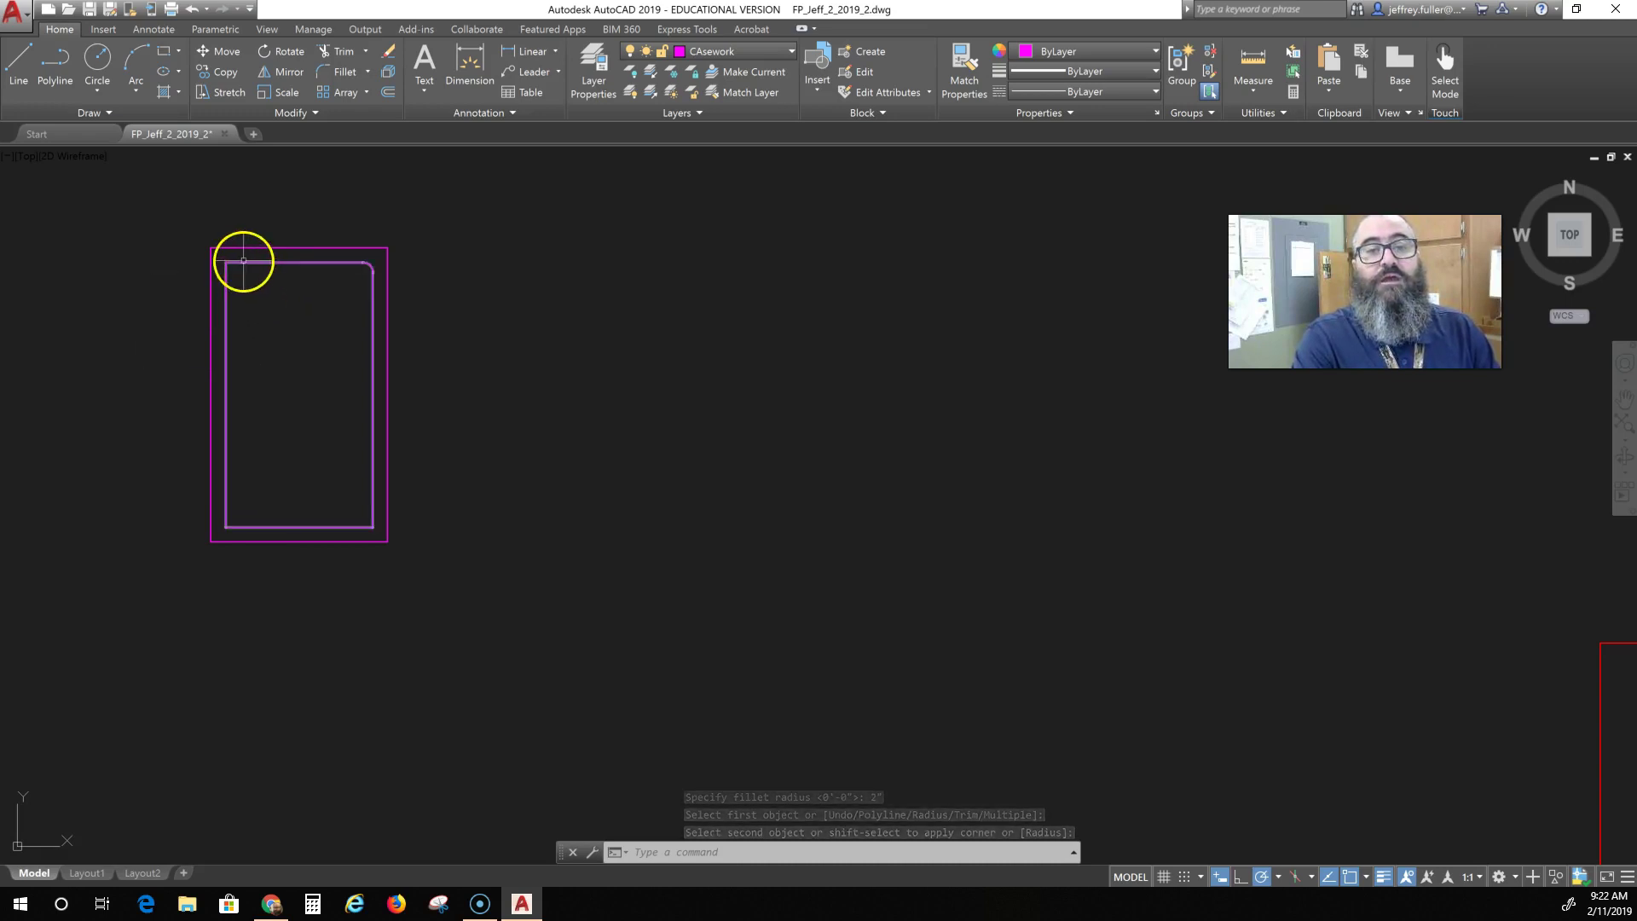
pyautogui.click(243, 261)
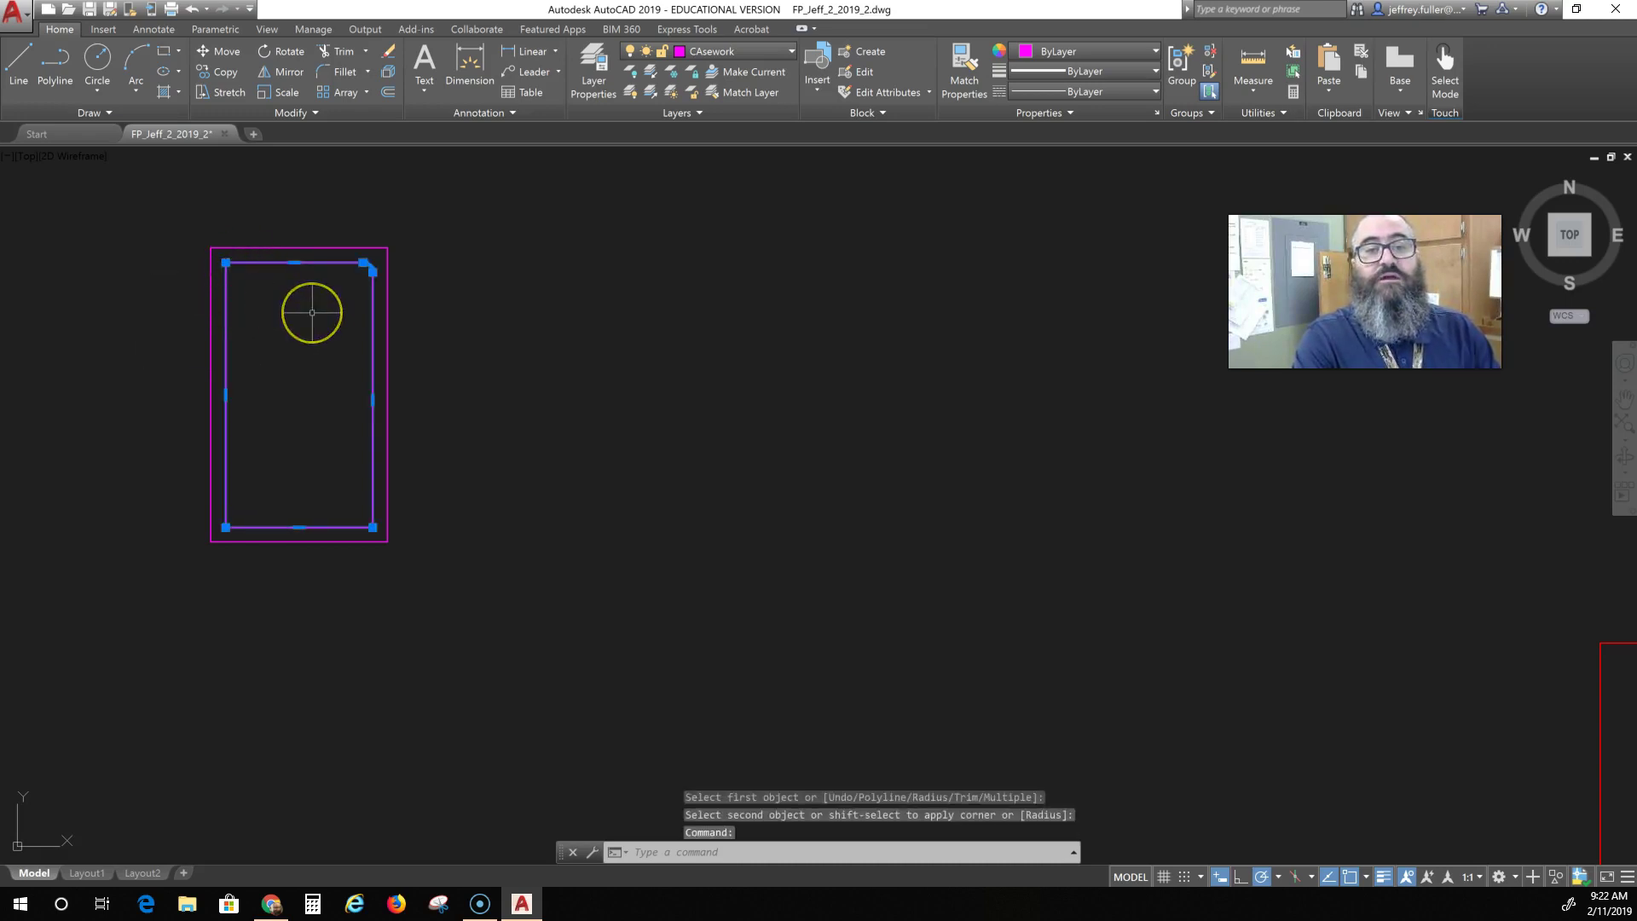
pyautogui.press('Escape')
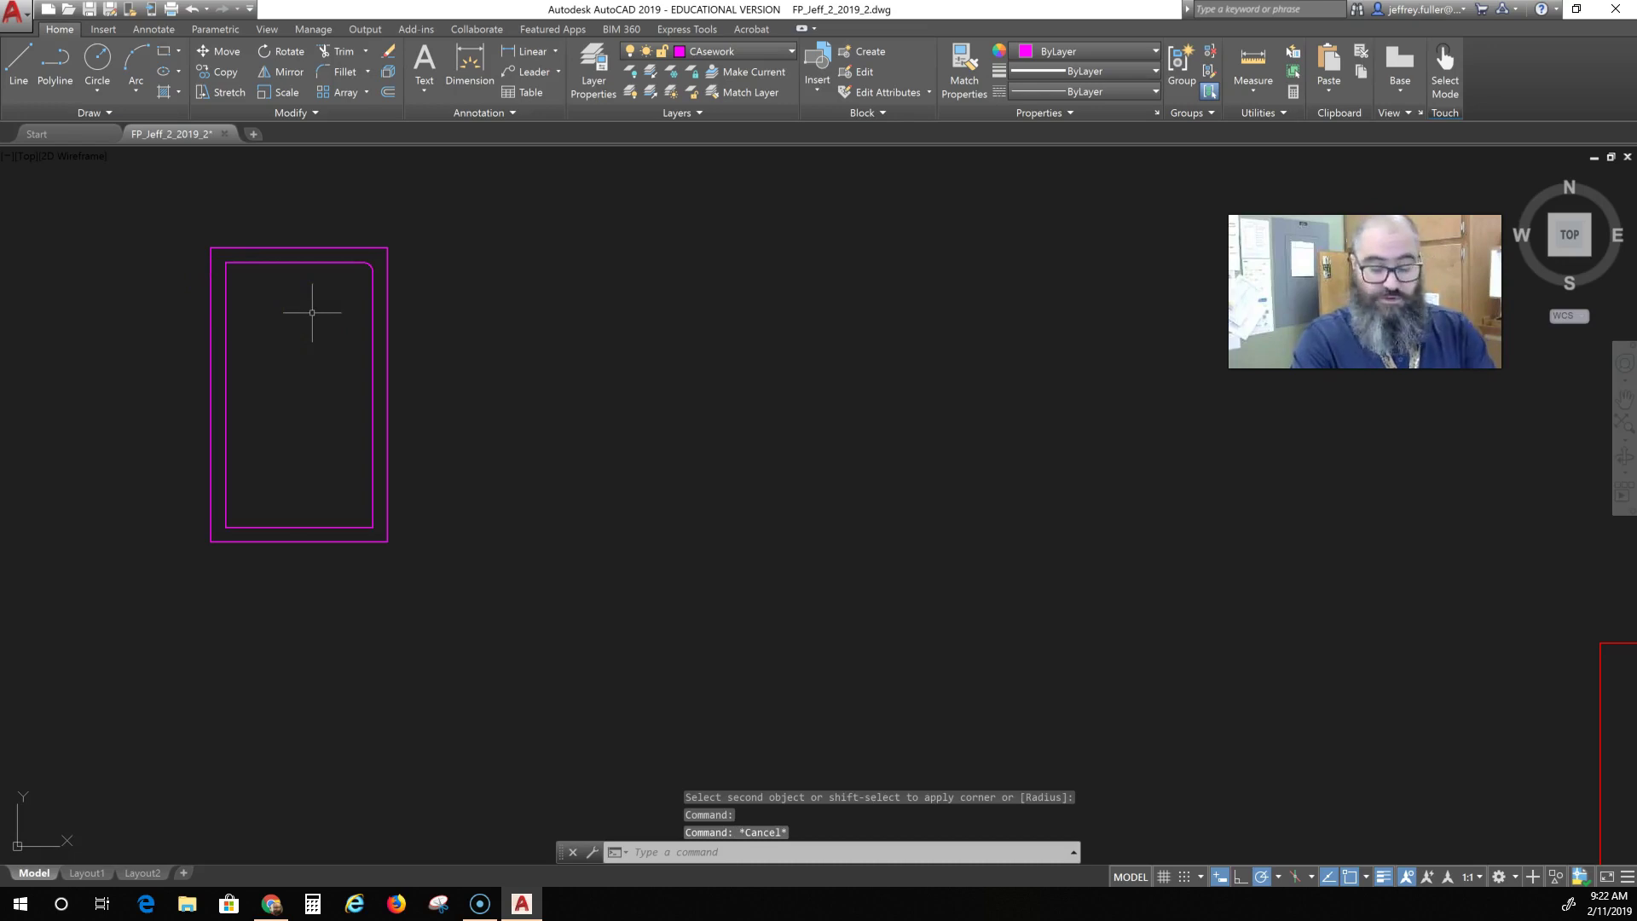
# Fillet the inner outline's top-left, bottom-left and bottom-right corners at 2".
pyautogui.write('f')
pyautogui.press('space')
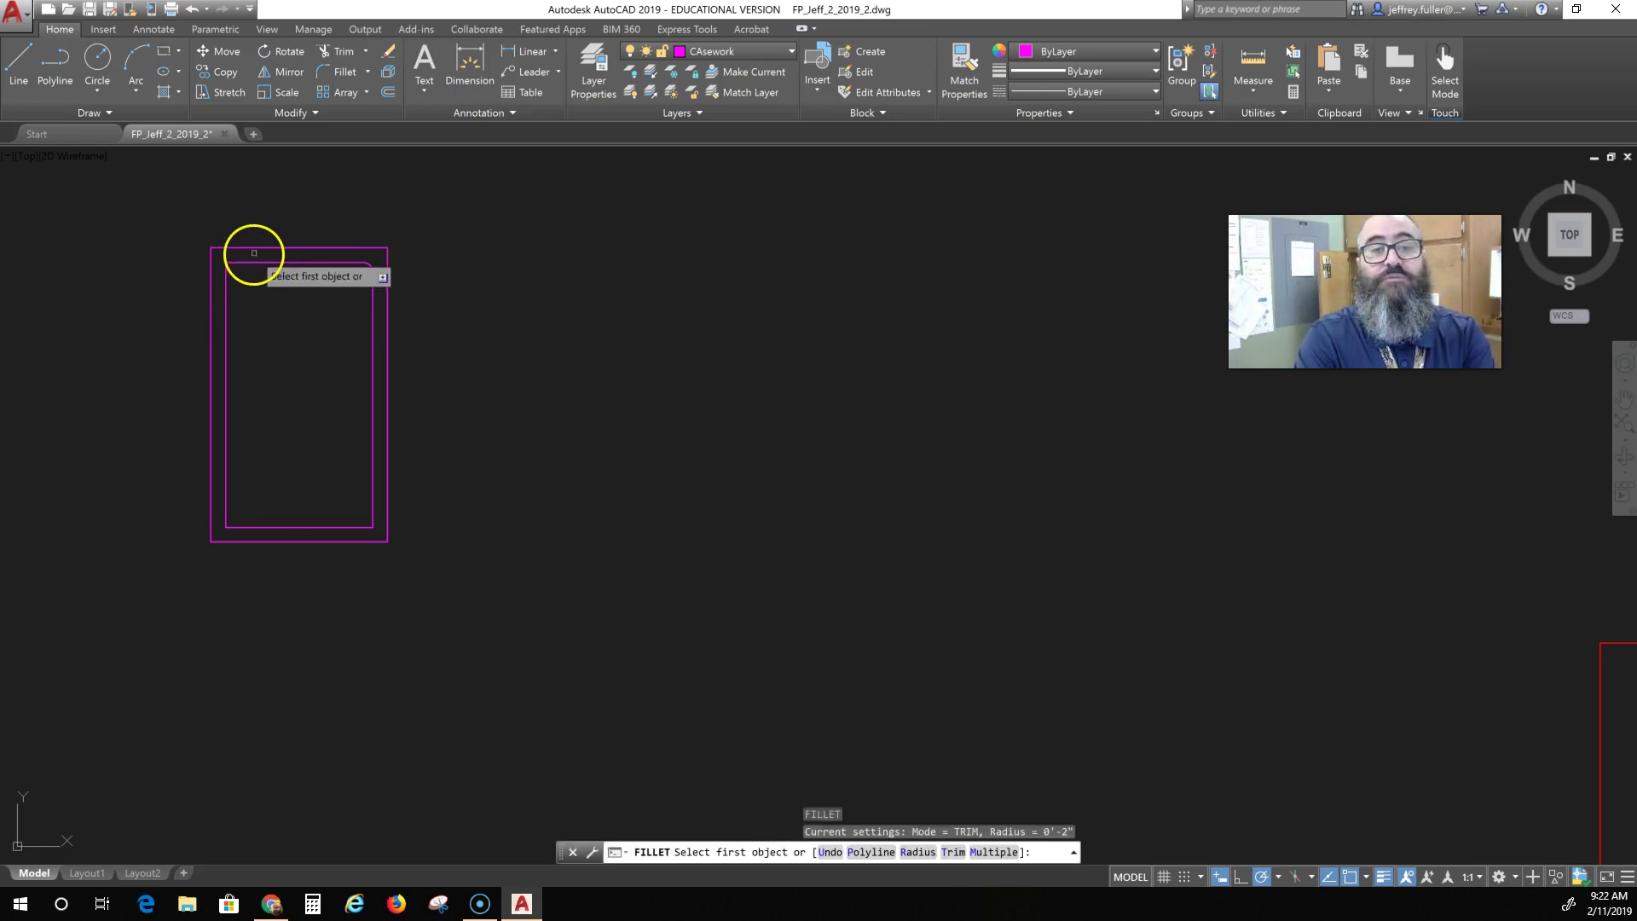
pyautogui.click(253, 253)
pyautogui.click(227, 281)
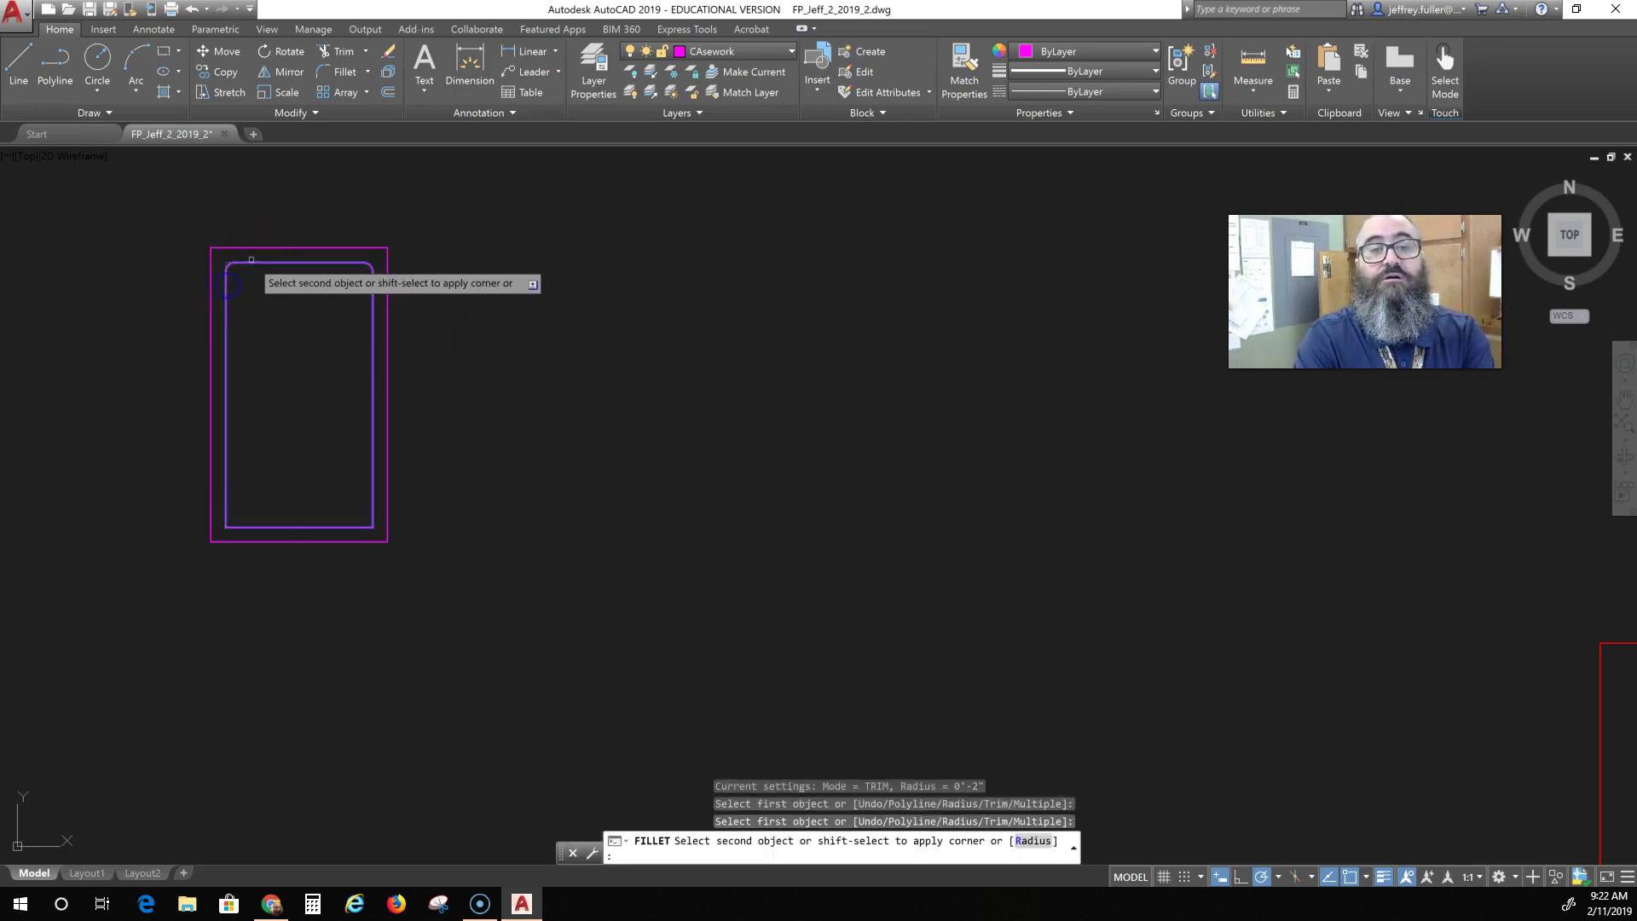
pyautogui.click(252, 260)
pyautogui.press('space')
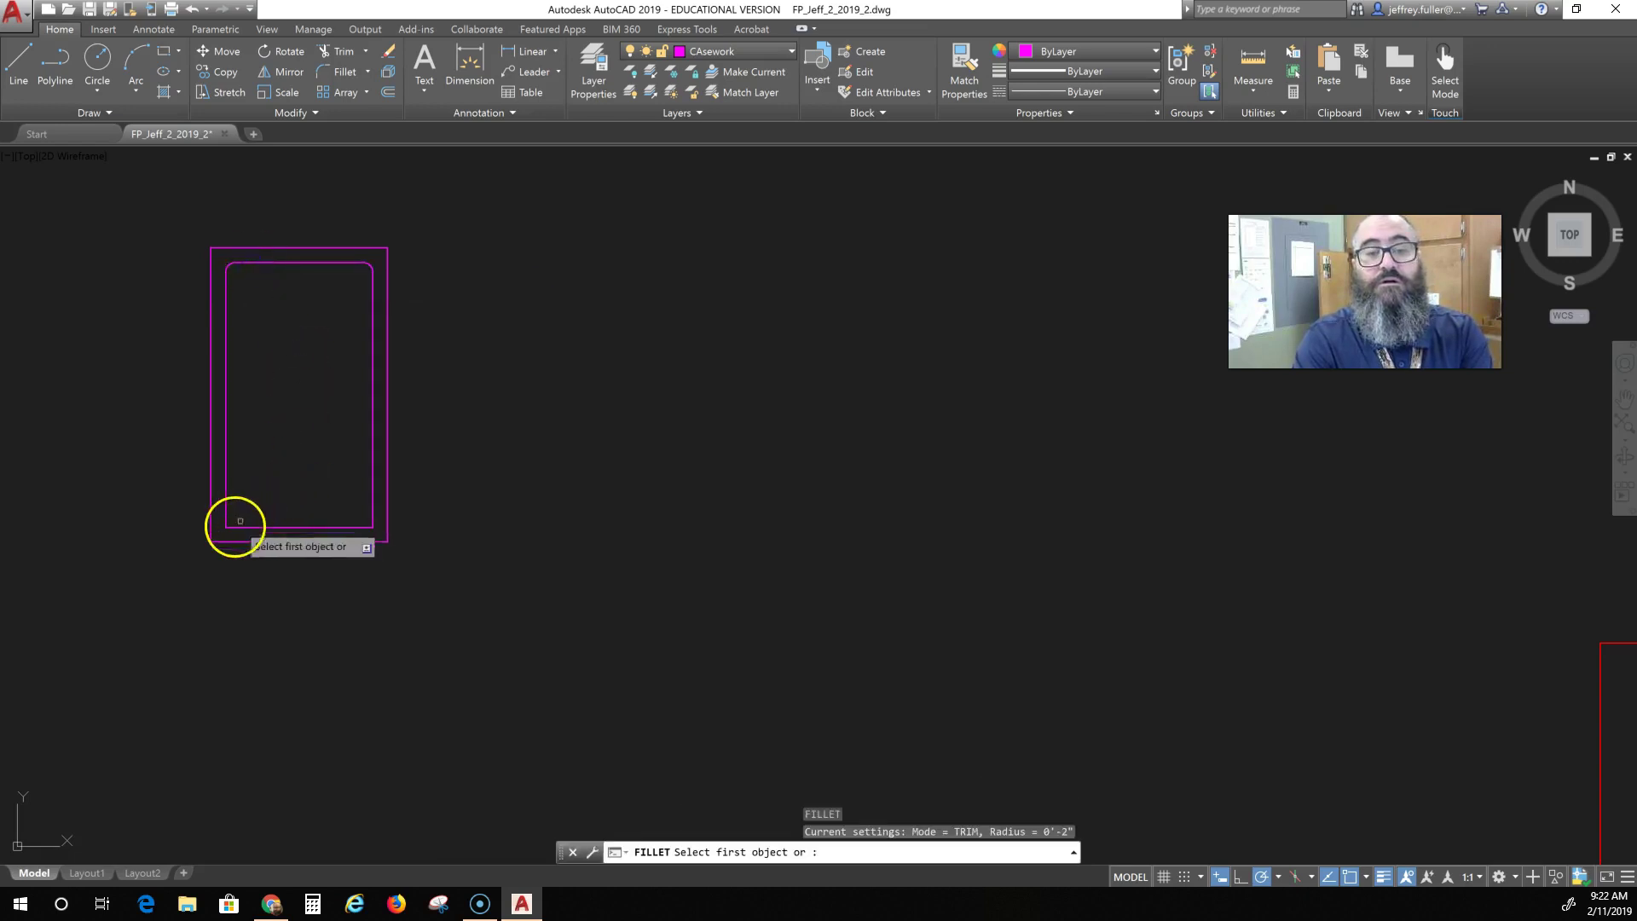
pyautogui.click(225, 509)
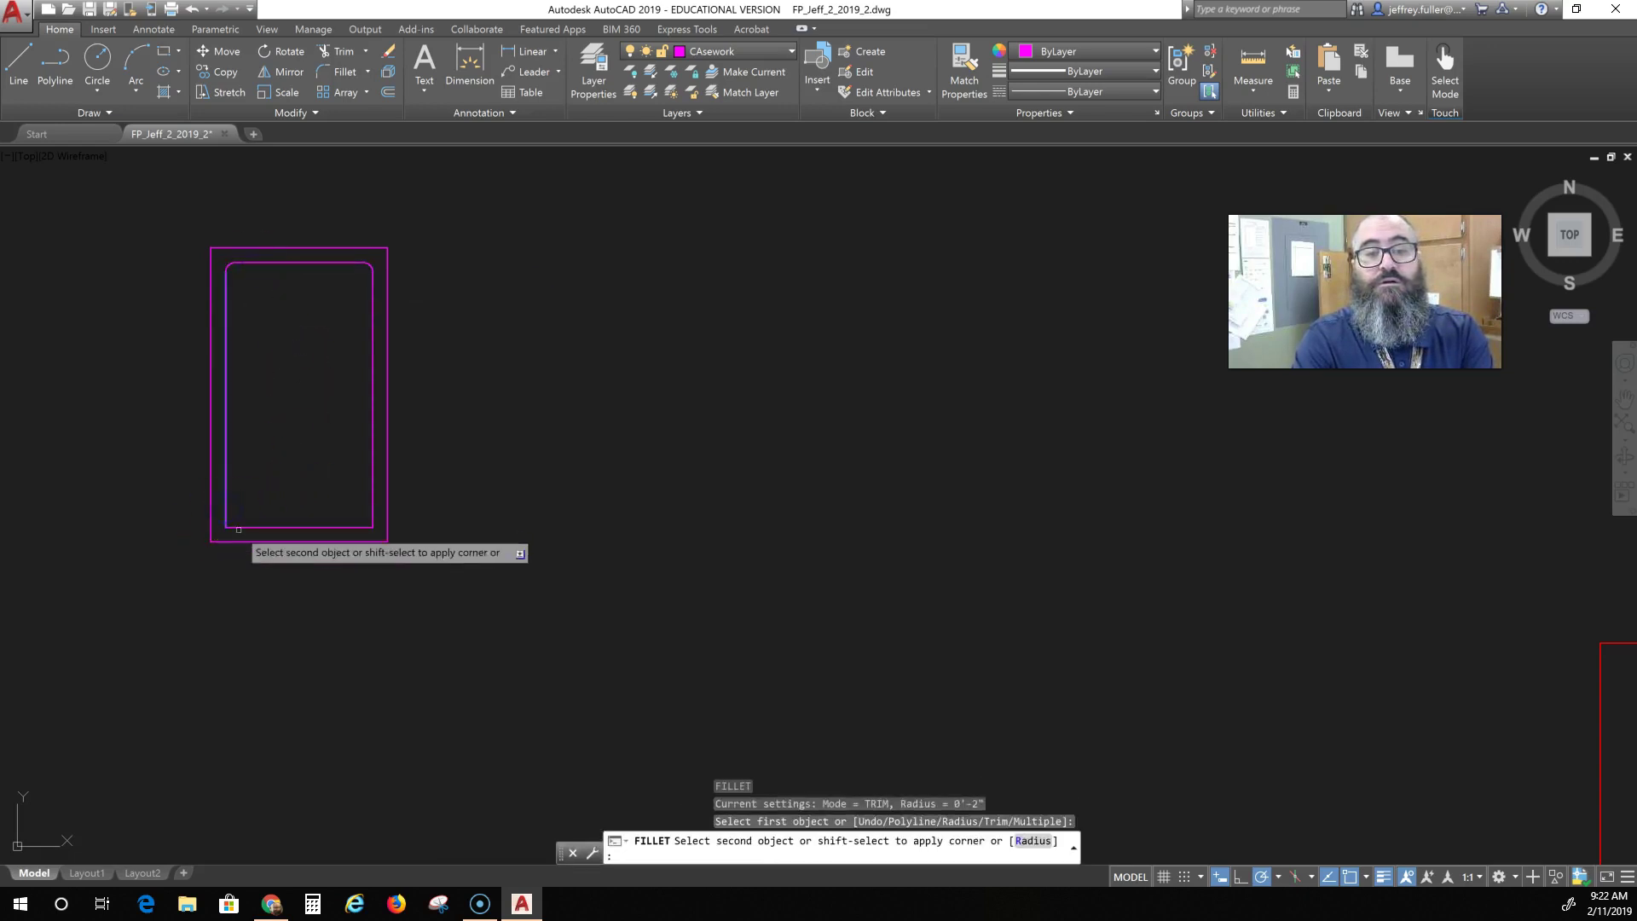
pyautogui.click(281, 526)
pyautogui.press('space')
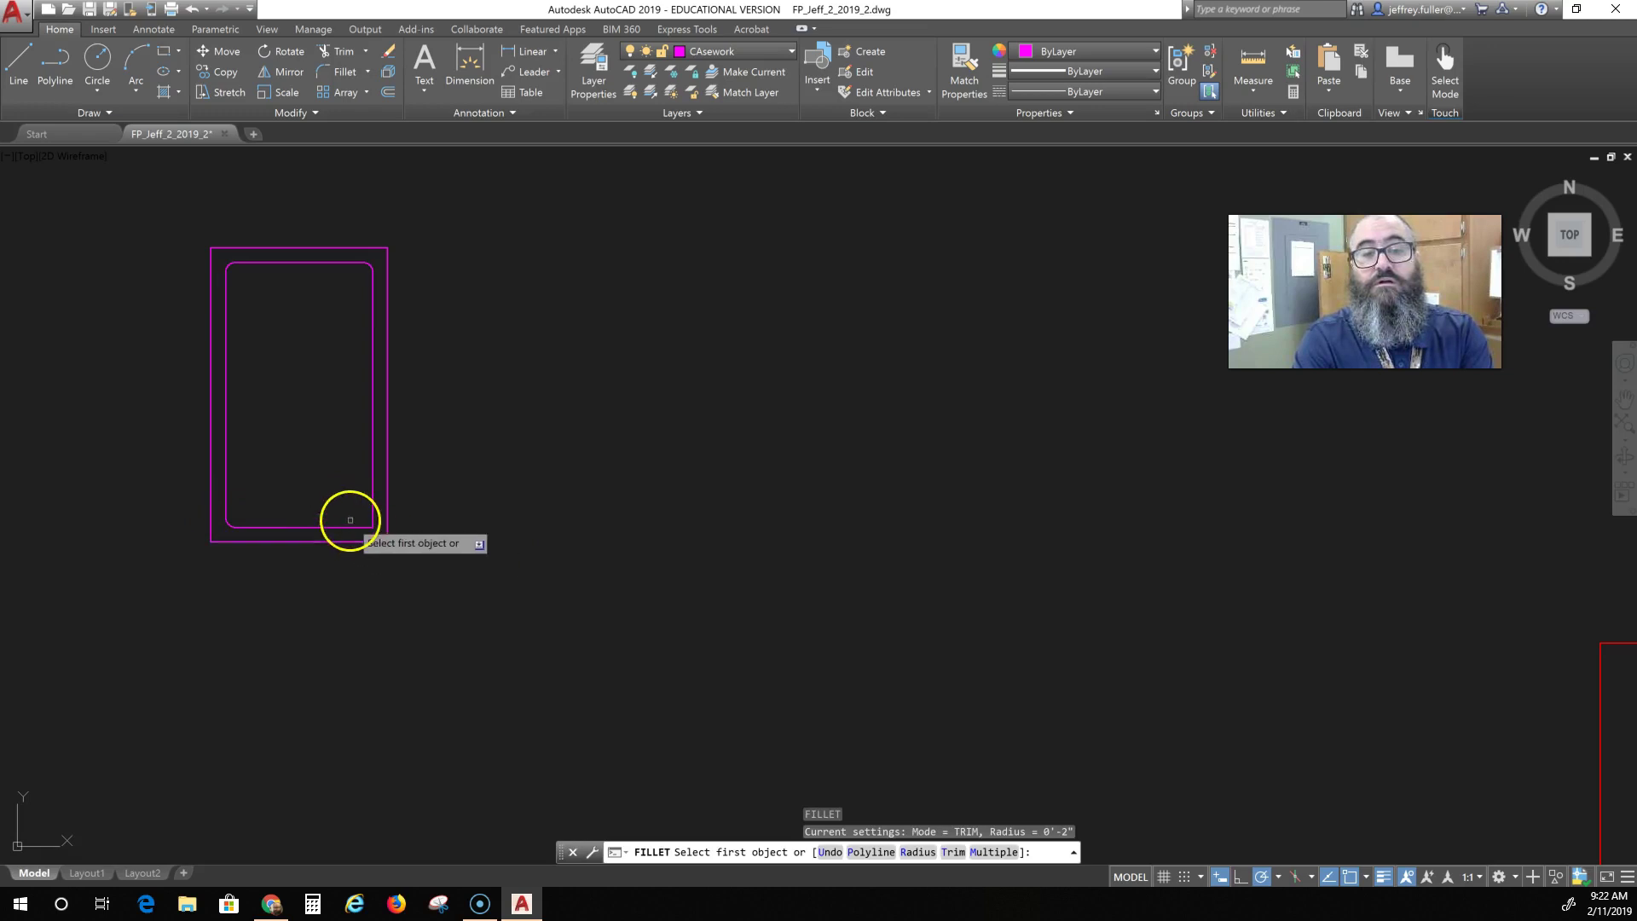
pyautogui.click(351, 524)
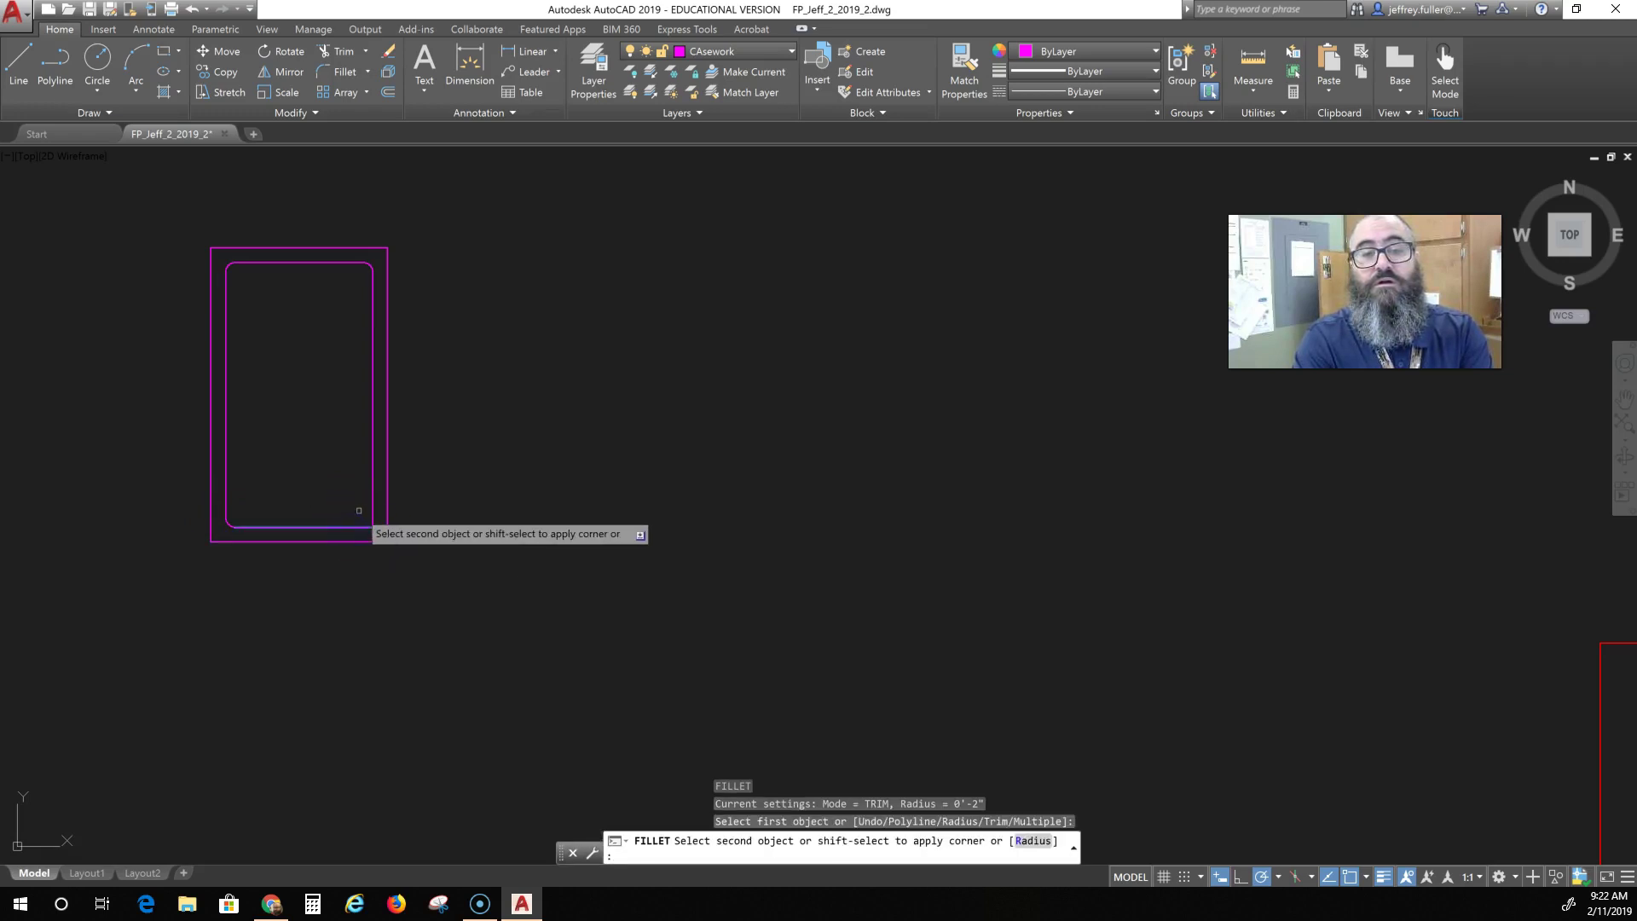
pyautogui.click(369, 509)
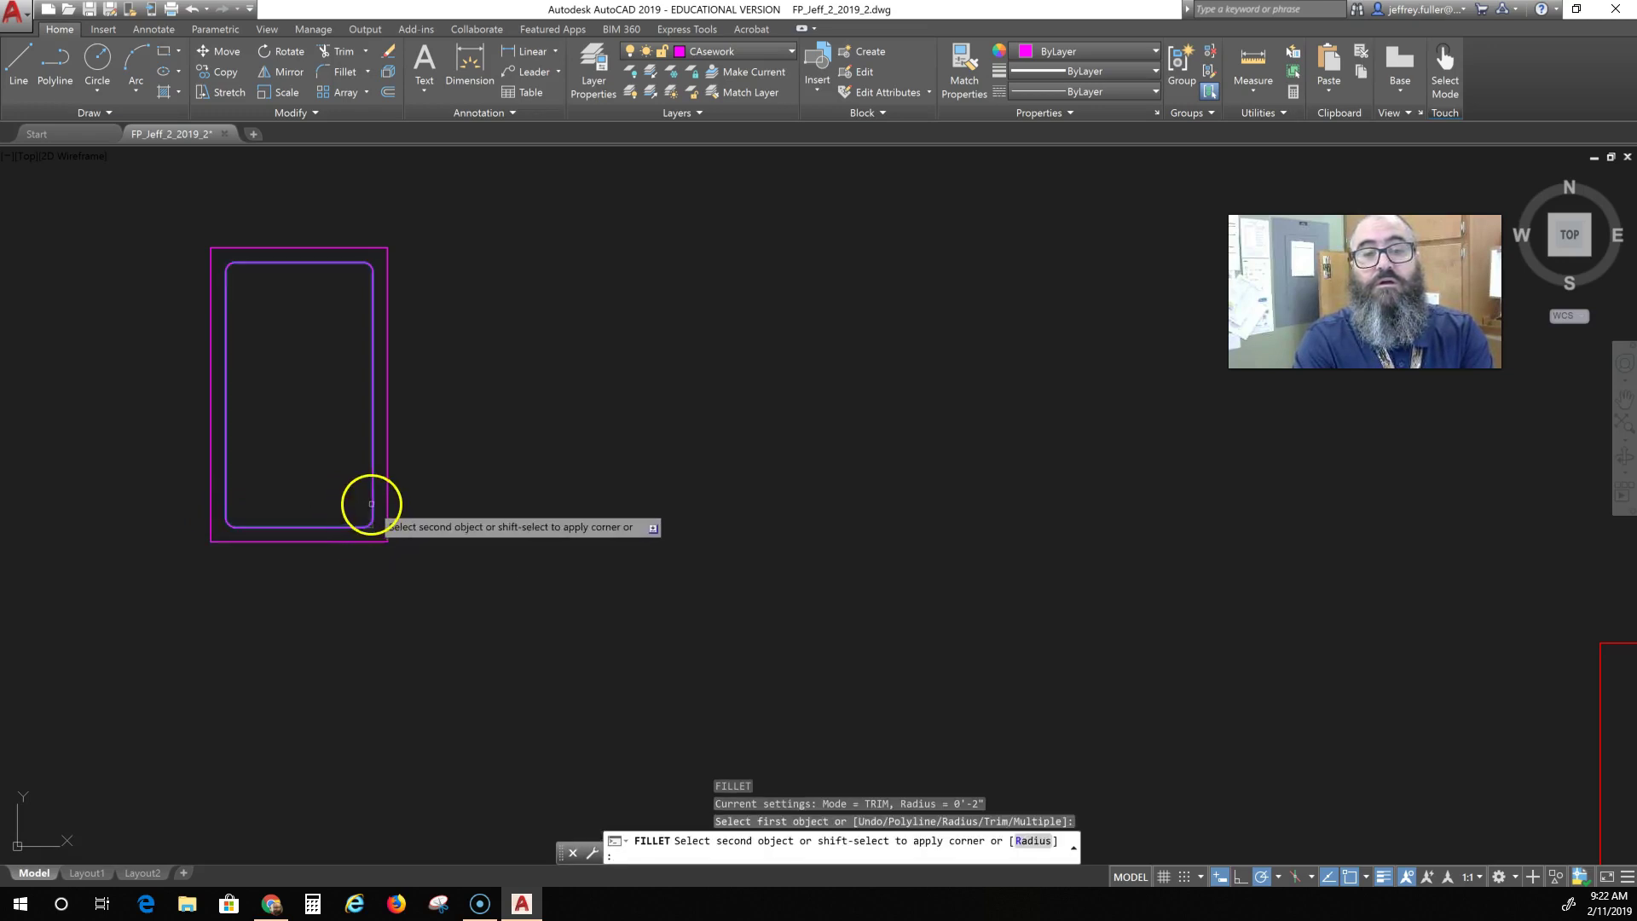
pyautogui.press('Escape')
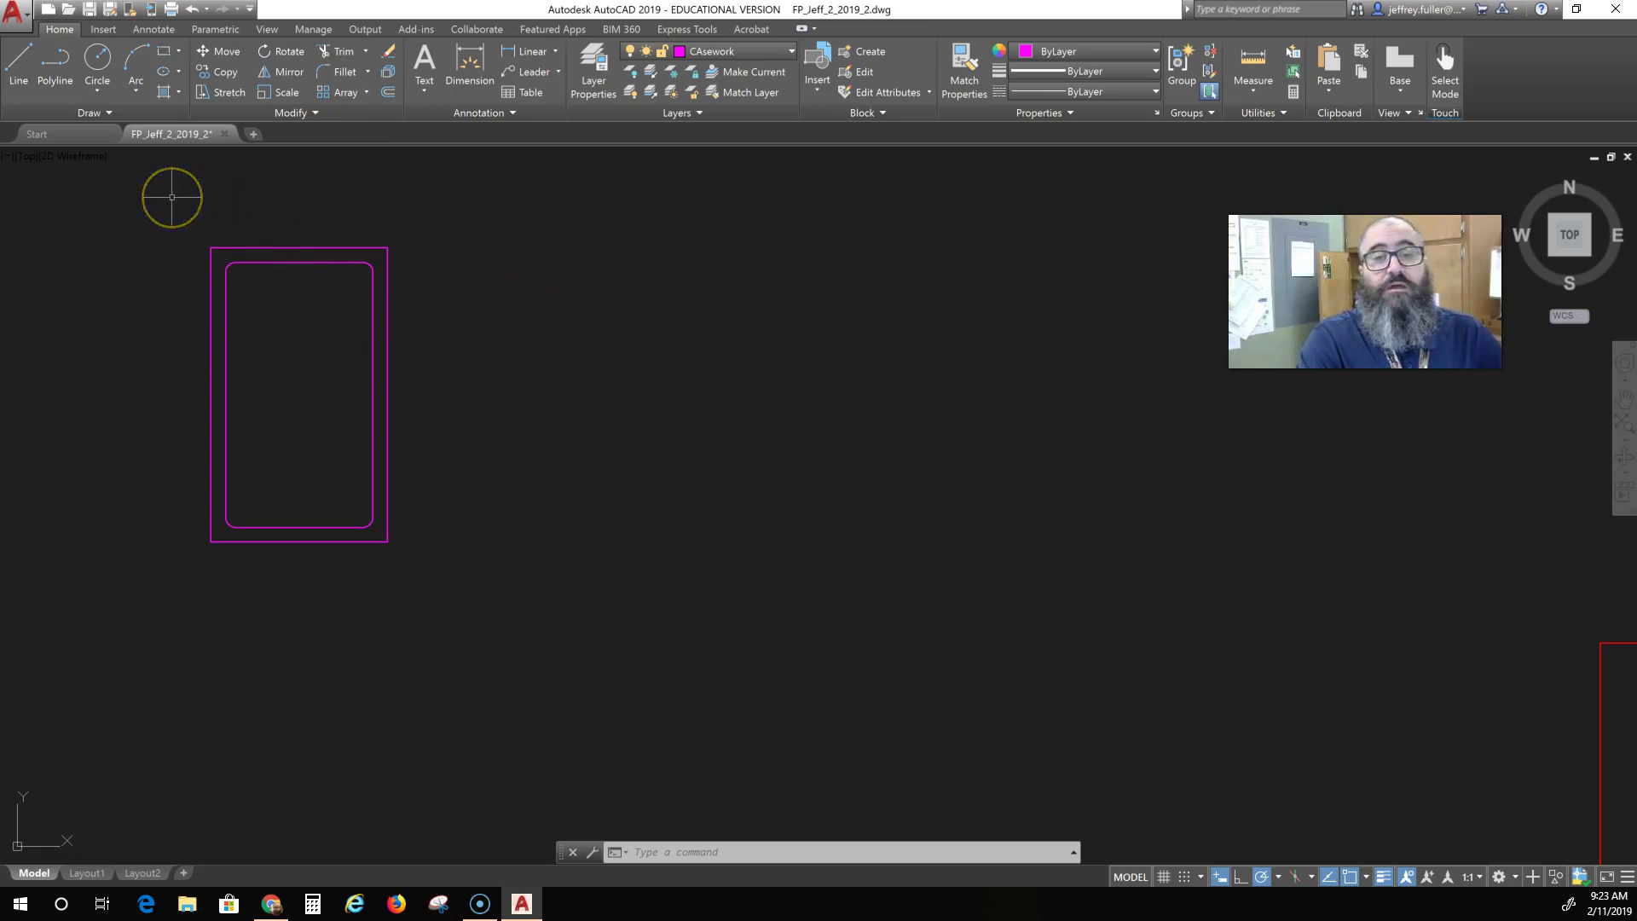
# Draw a small drain circle near the tub's top end and zoom in on it.
pyautogui.click(97, 61)
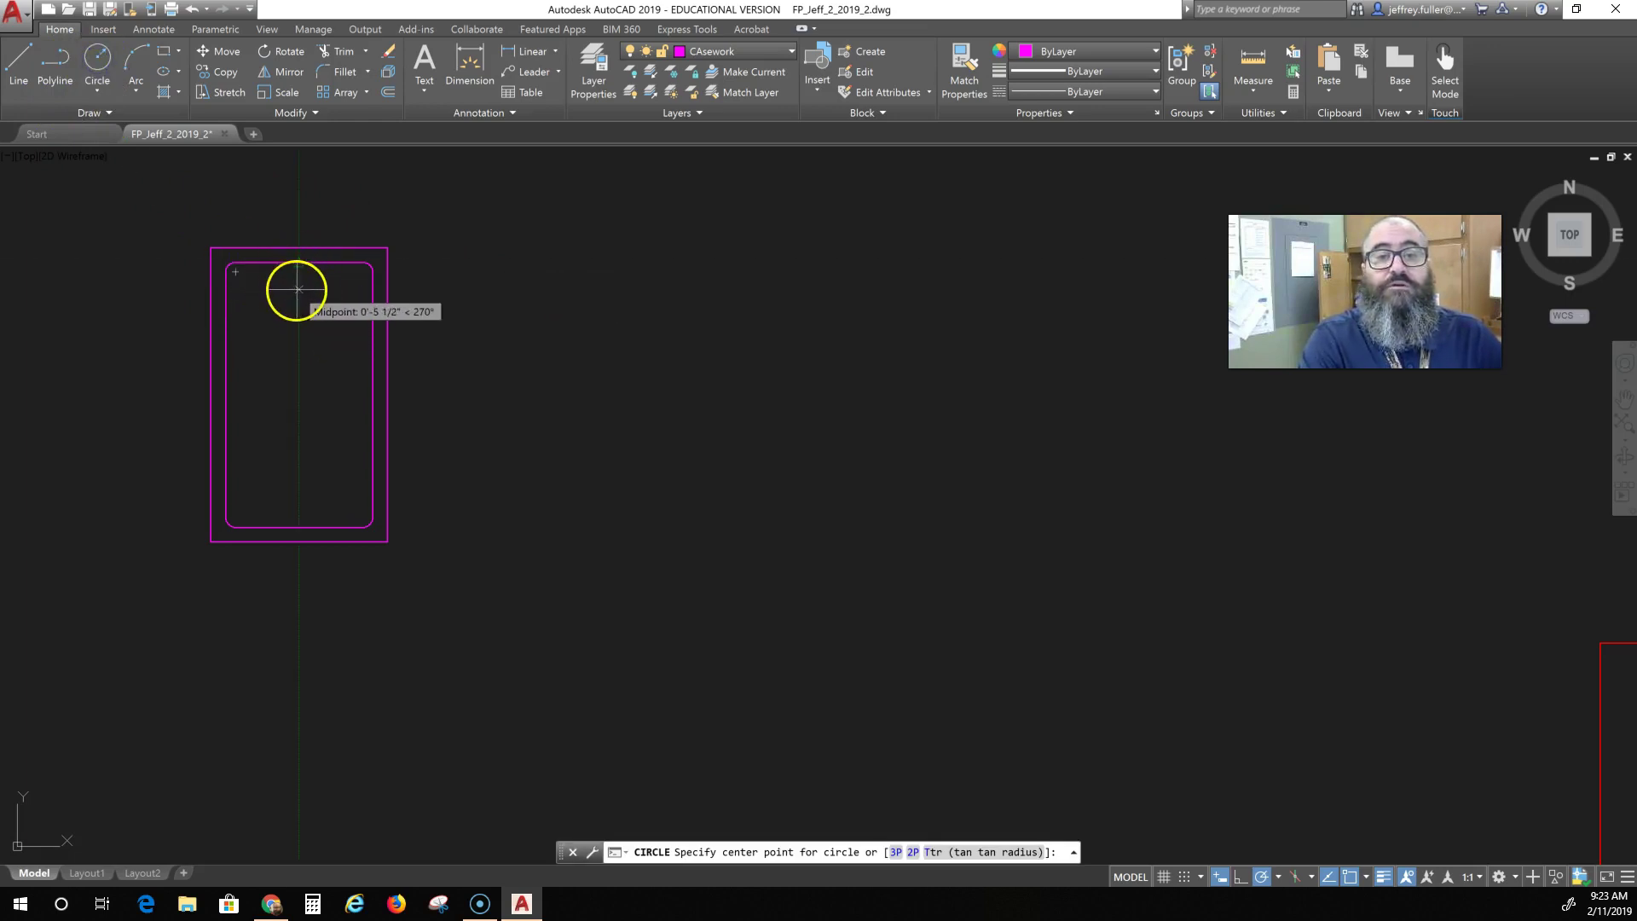
pyautogui.click(296, 289)
pyautogui.click(293, 284)
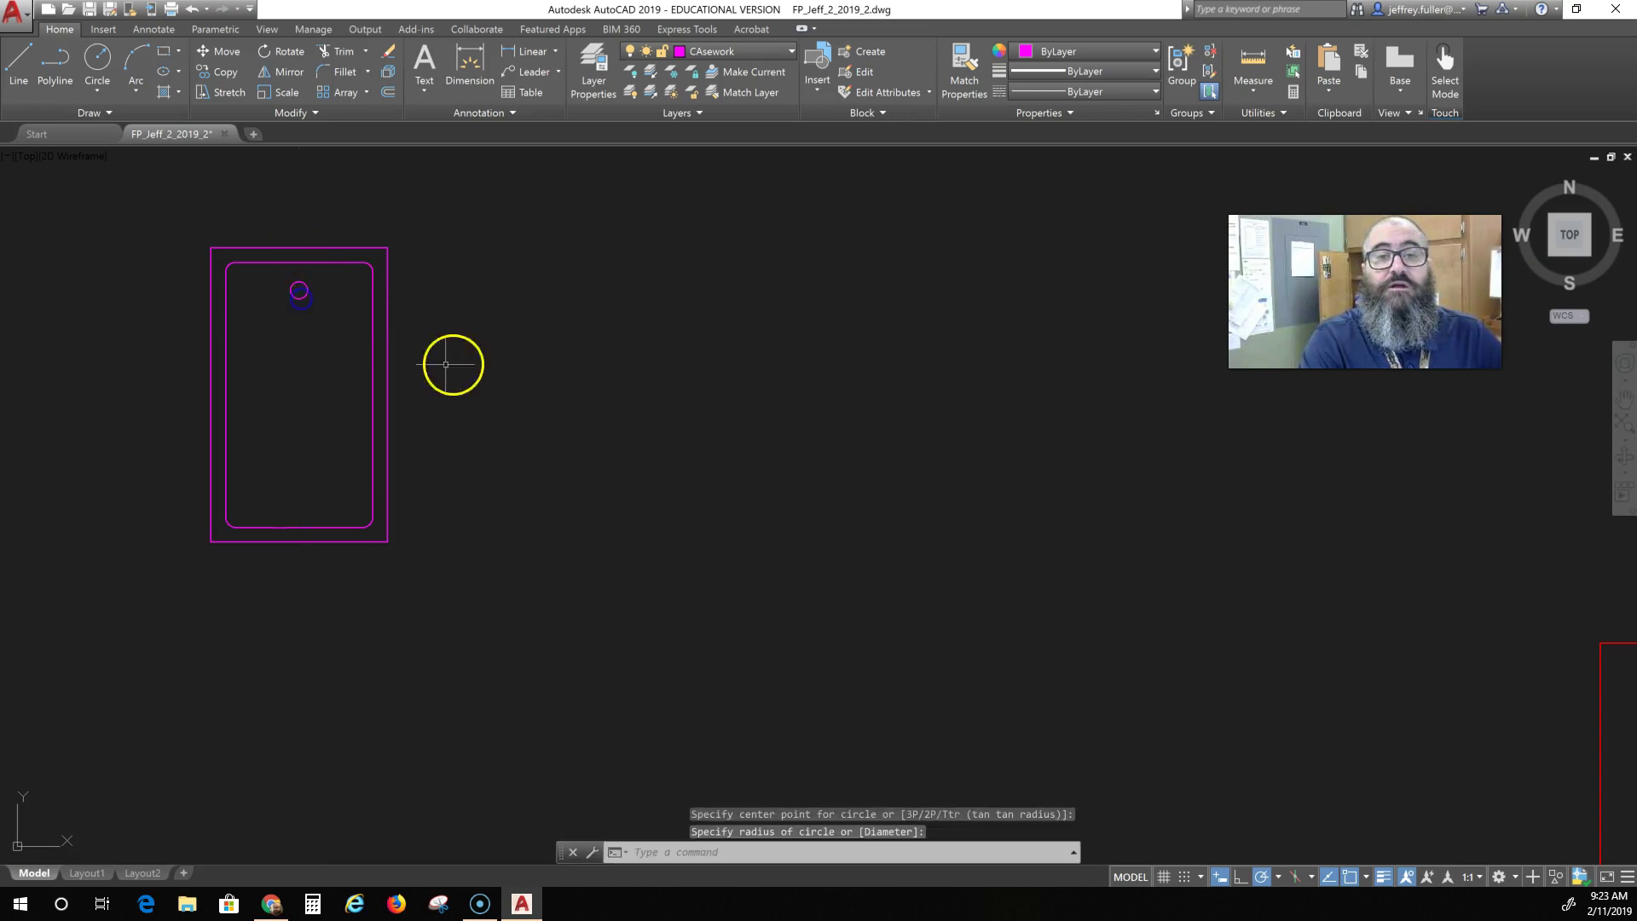
pyautogui.press('Escape')
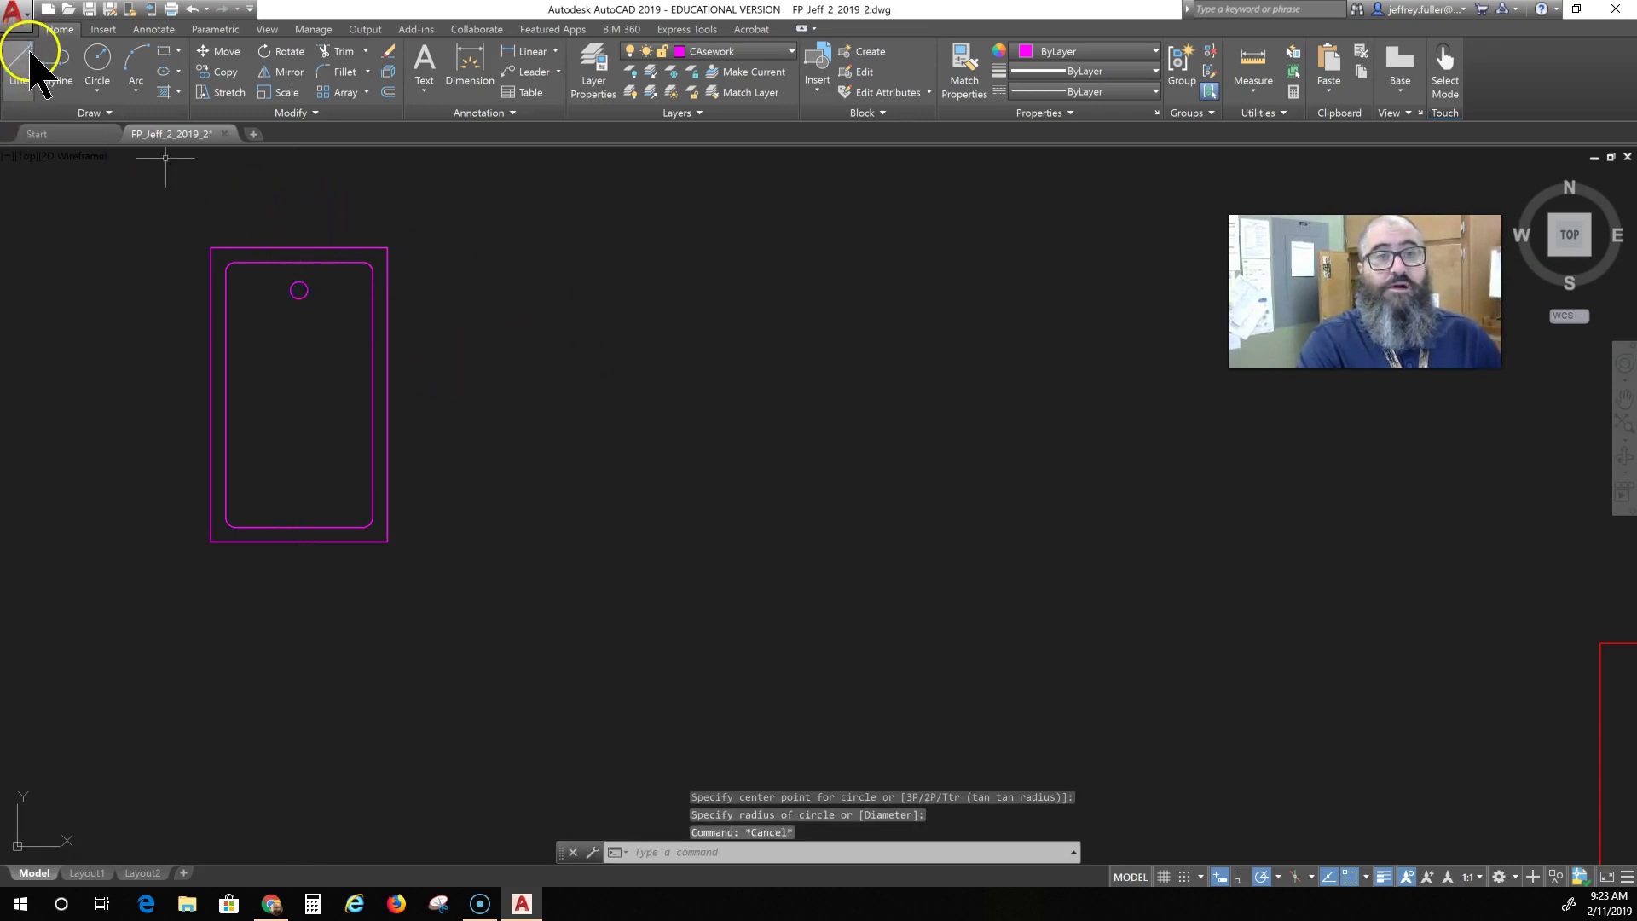
pyautogui.scroll(6, 150, 242)
pyautogui.moveTo(150, 241)
pyautogui.mouseDown(button='middle')
pyautogui.moveTo(73, 377)
pyautogui.moveTo(37, 402)
pyautogui.mouseUp(button='middle')
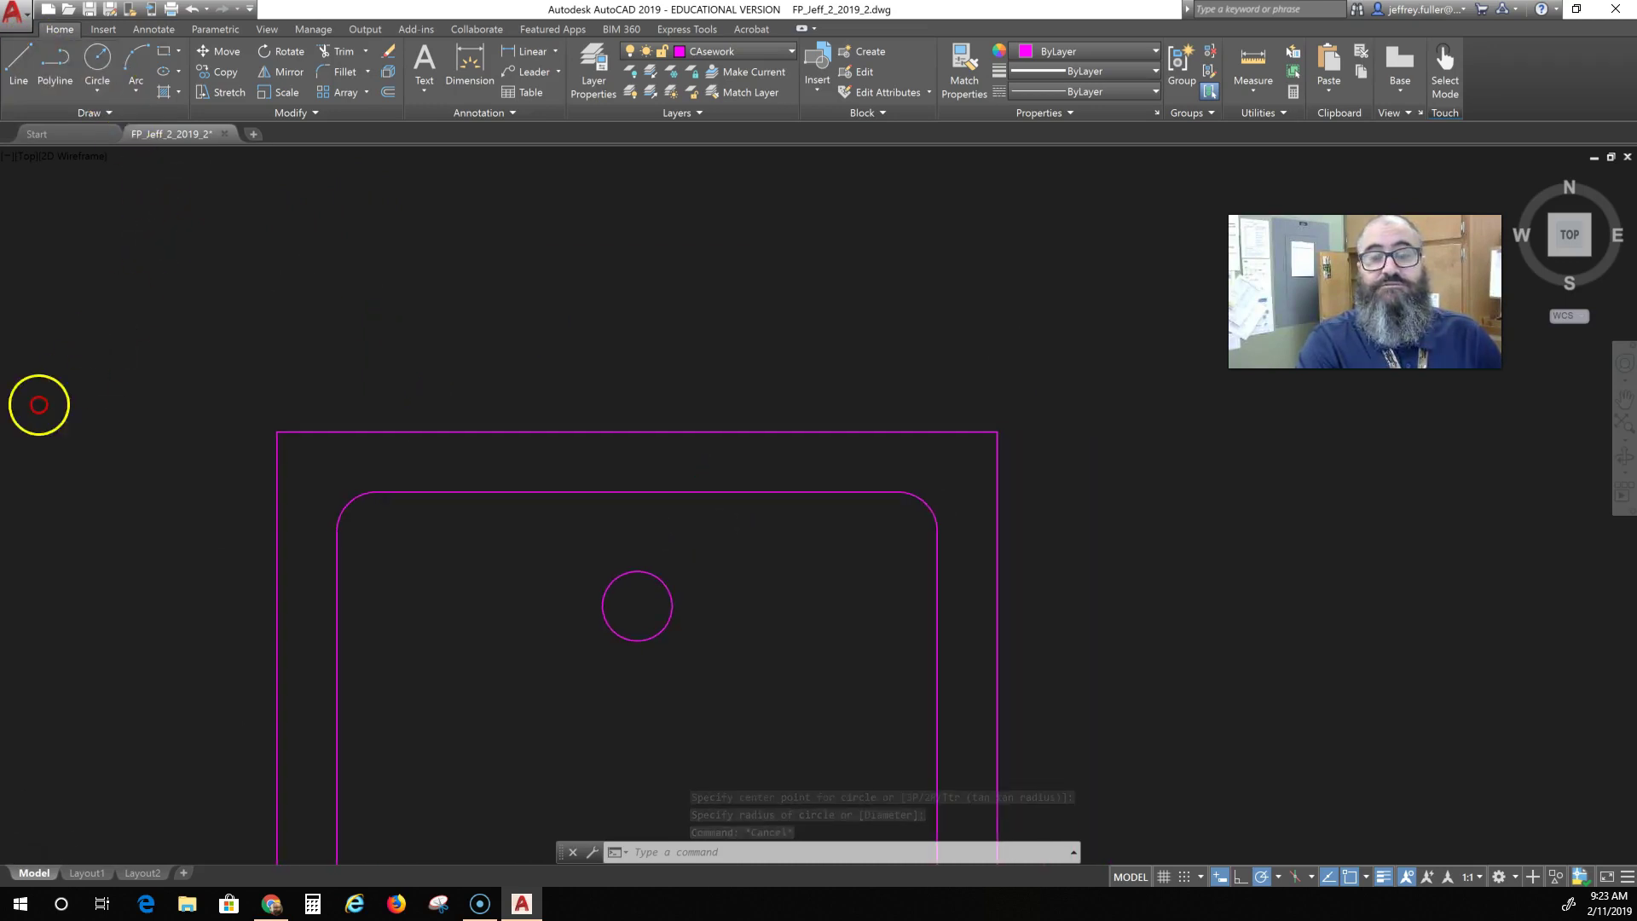
pyautogui.moveTo(456, 312); pyautogui.dragTo(312, 255, button='middle')
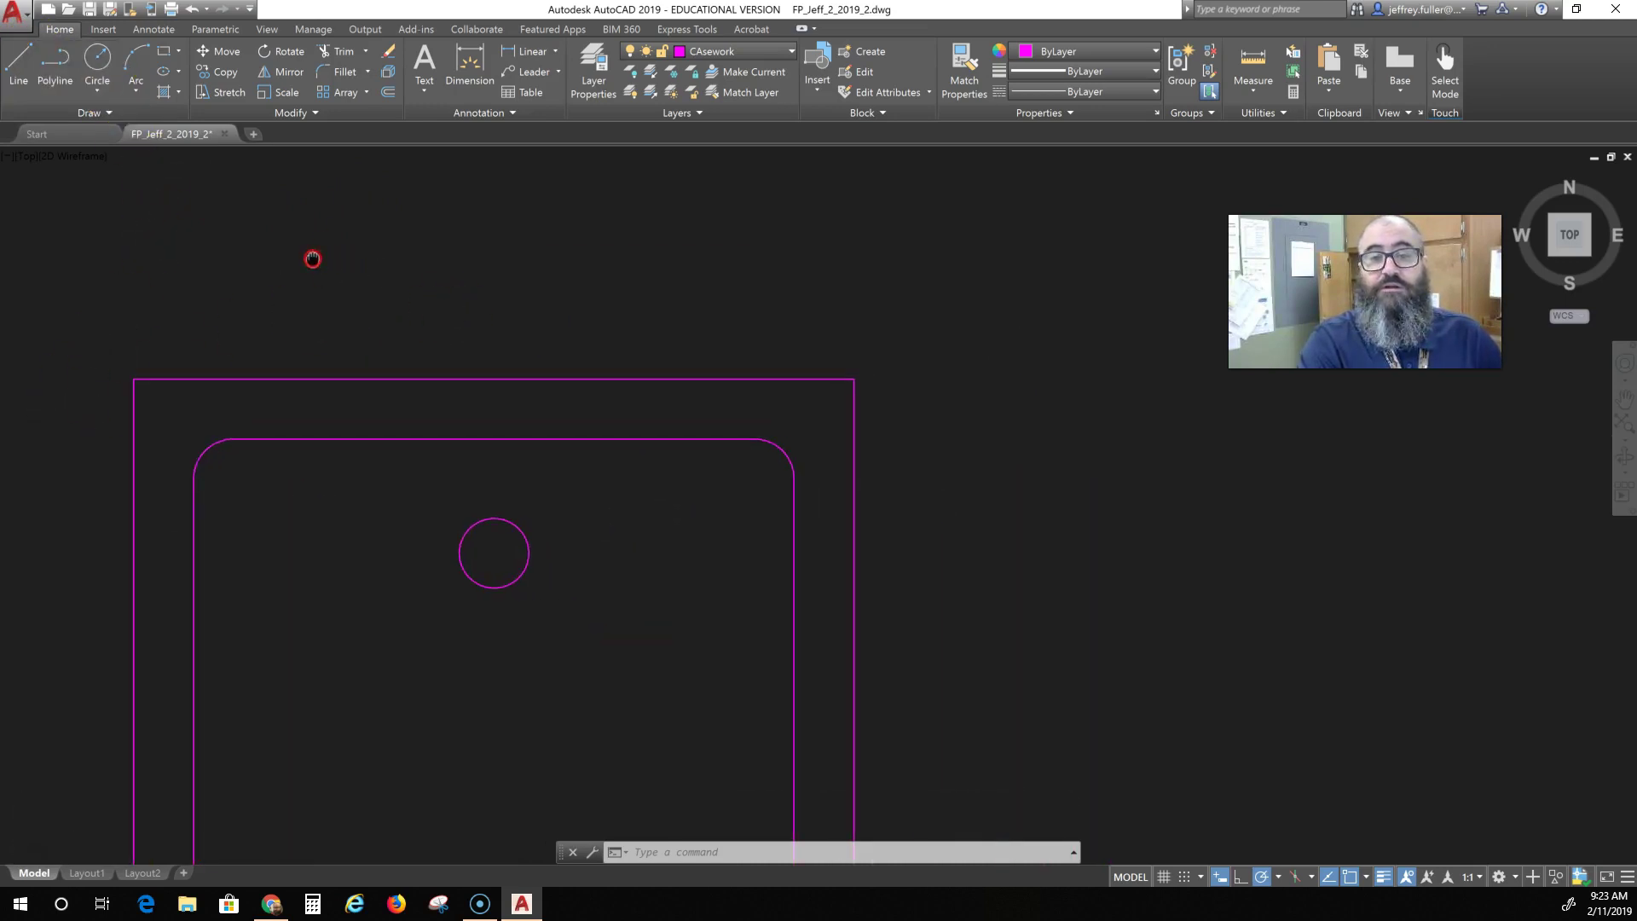
# Draw a vertical guide line from above the tub's top edge down to just above the drain.
pyautogui.click(17, 79)
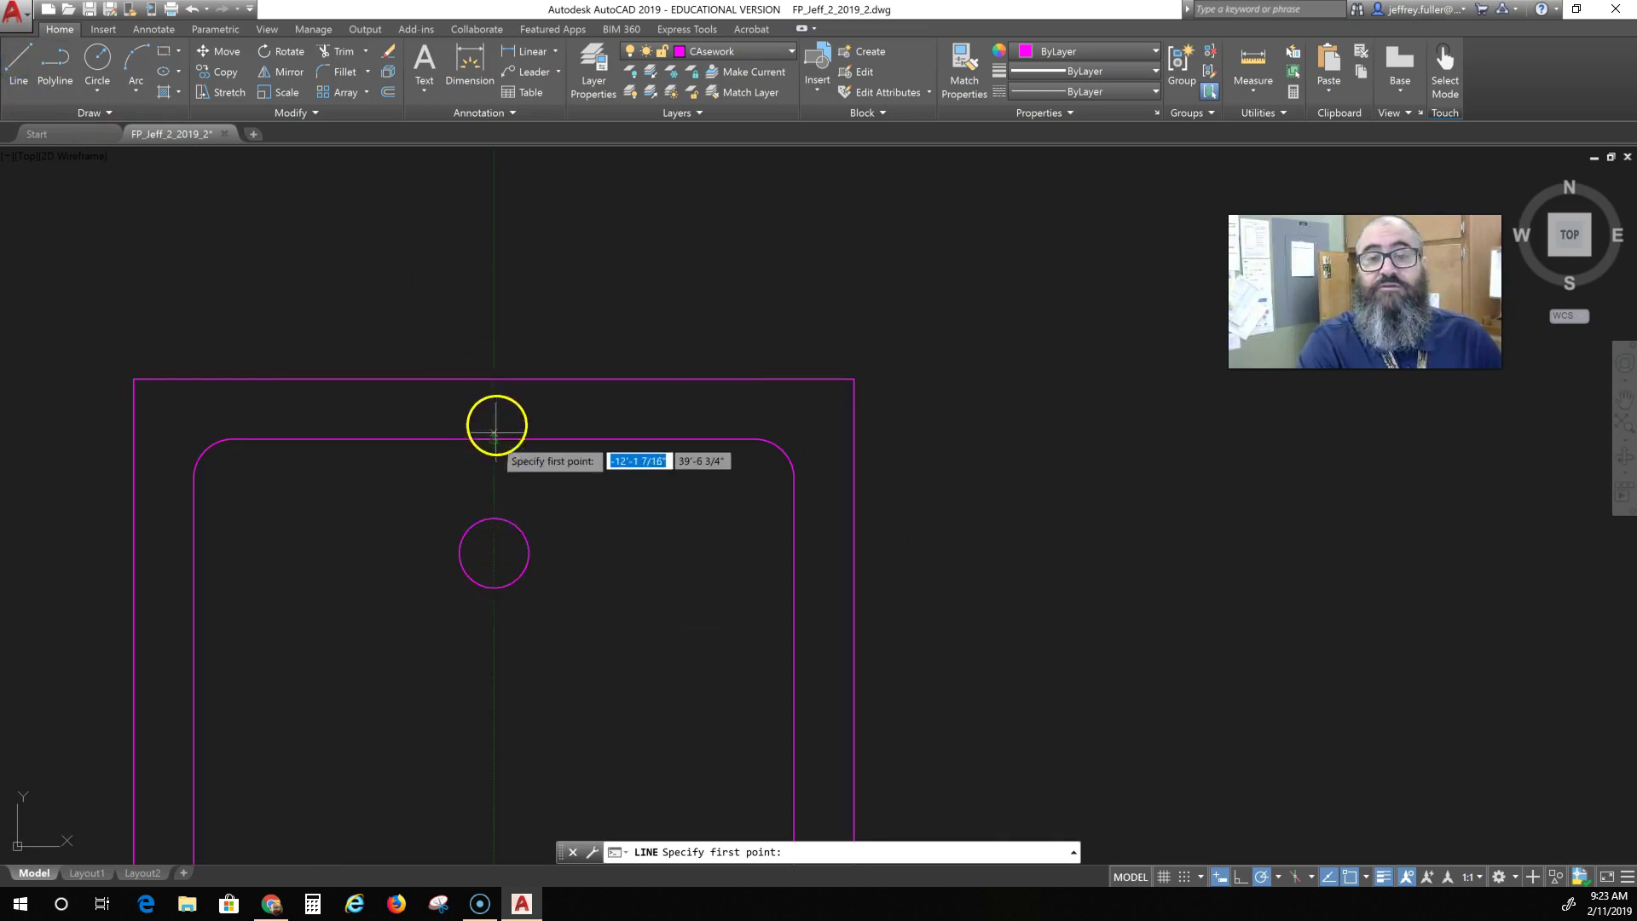
pyautogui.click(492, 296)
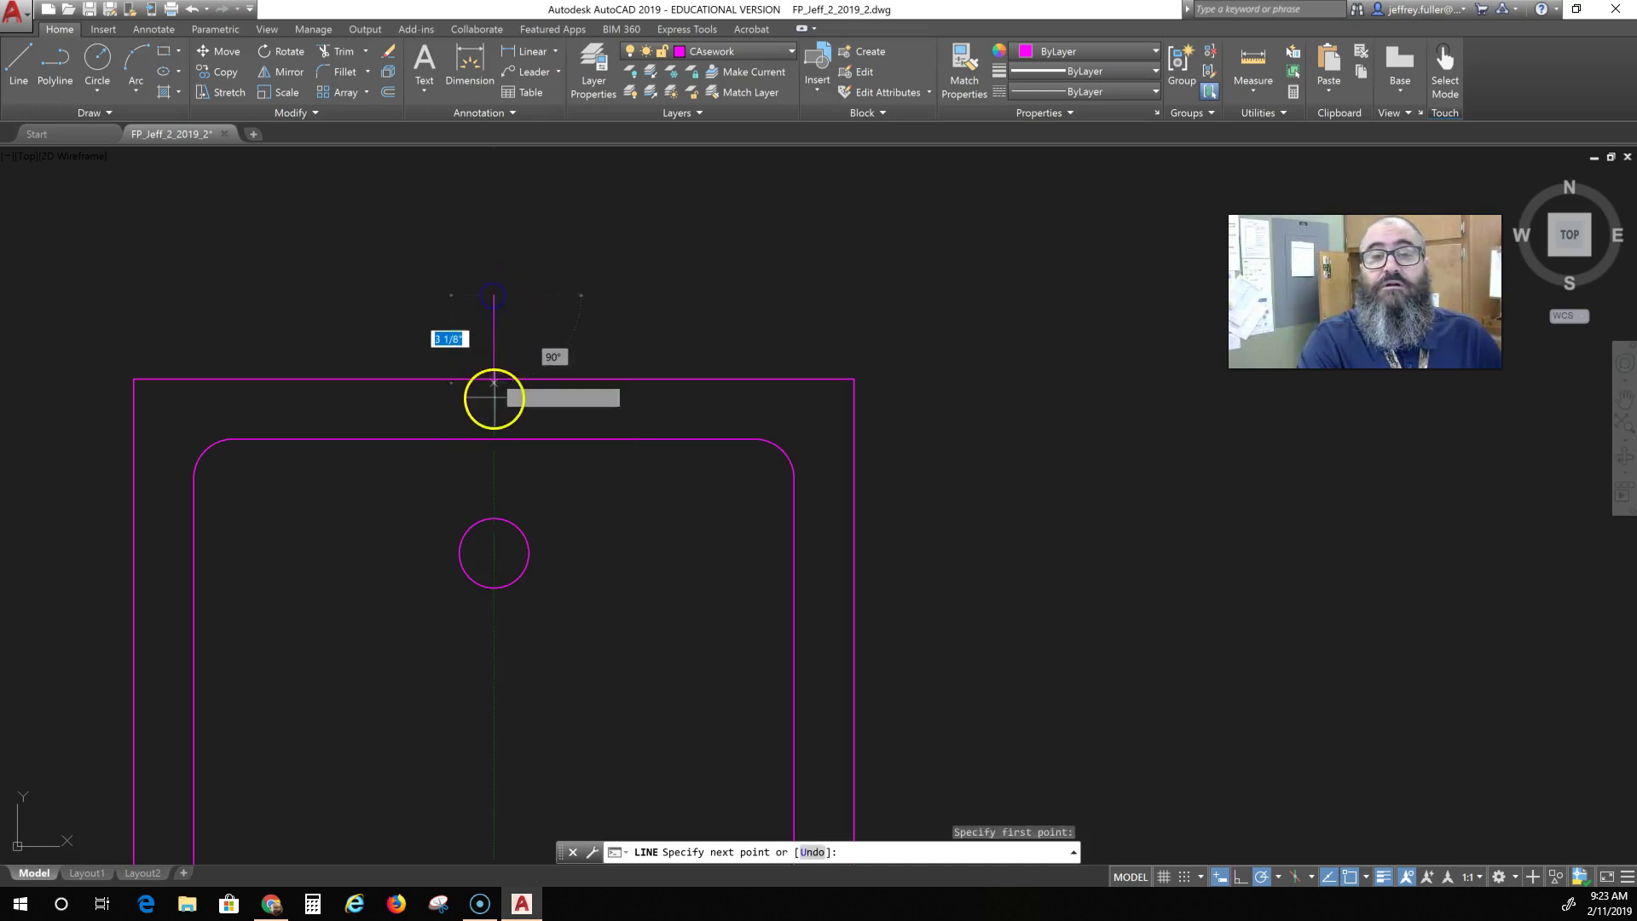
pyautogui.click(492, 485)
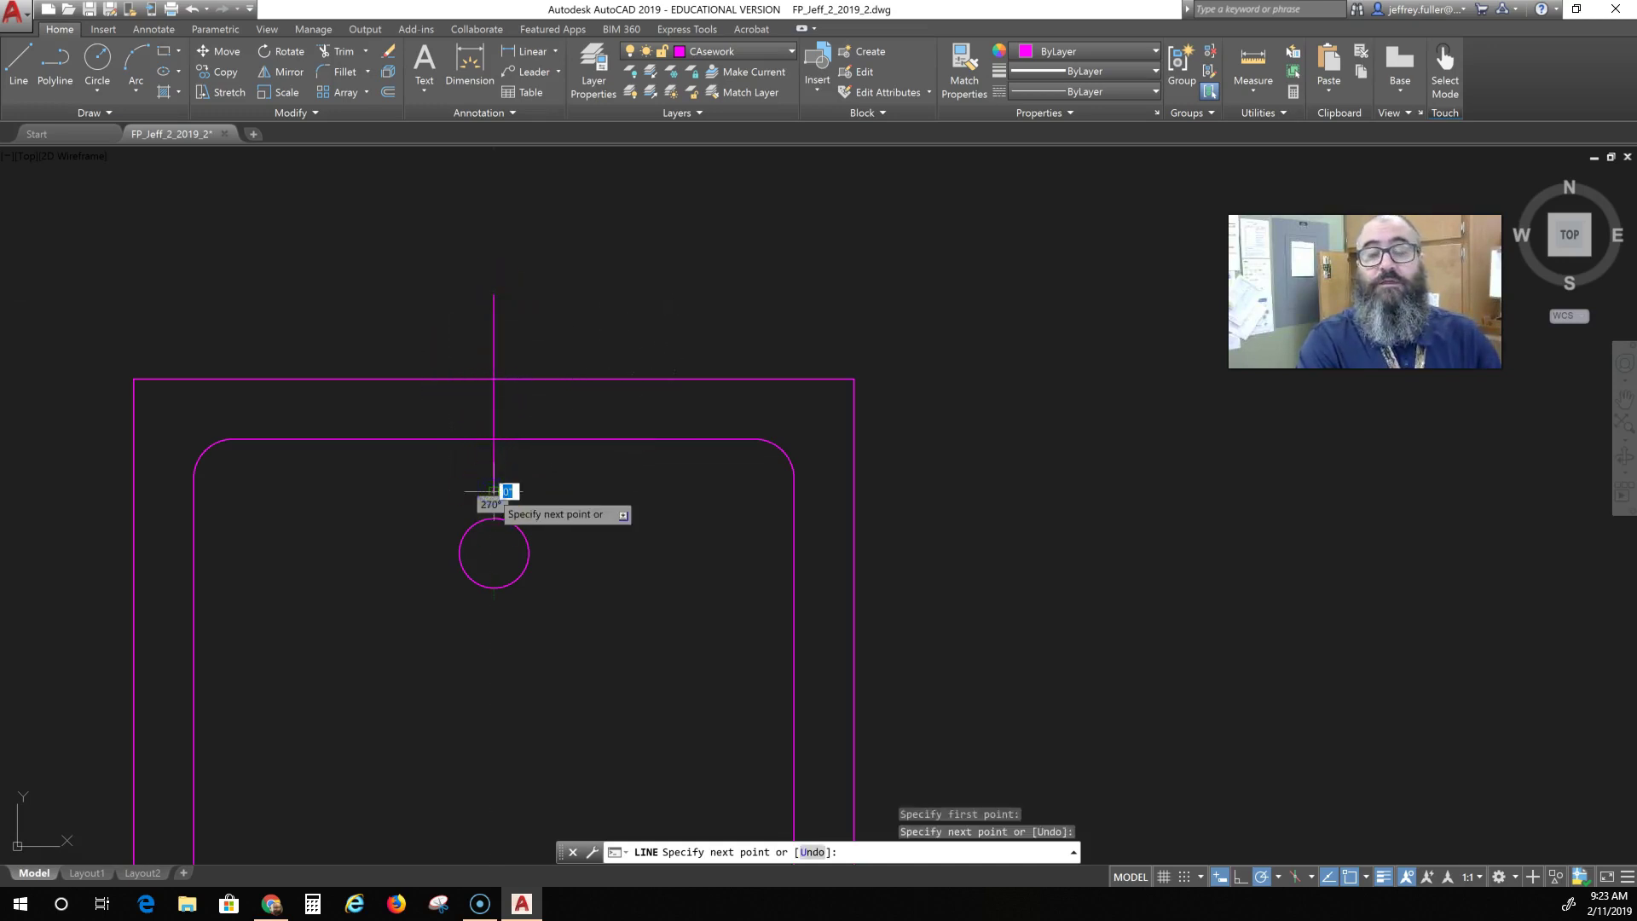
pyautogui.press('Escape')
# Draw two angled lines up from the guide line's lower end, forming a V past the tub's end.
pyautogui.click(18, 61)
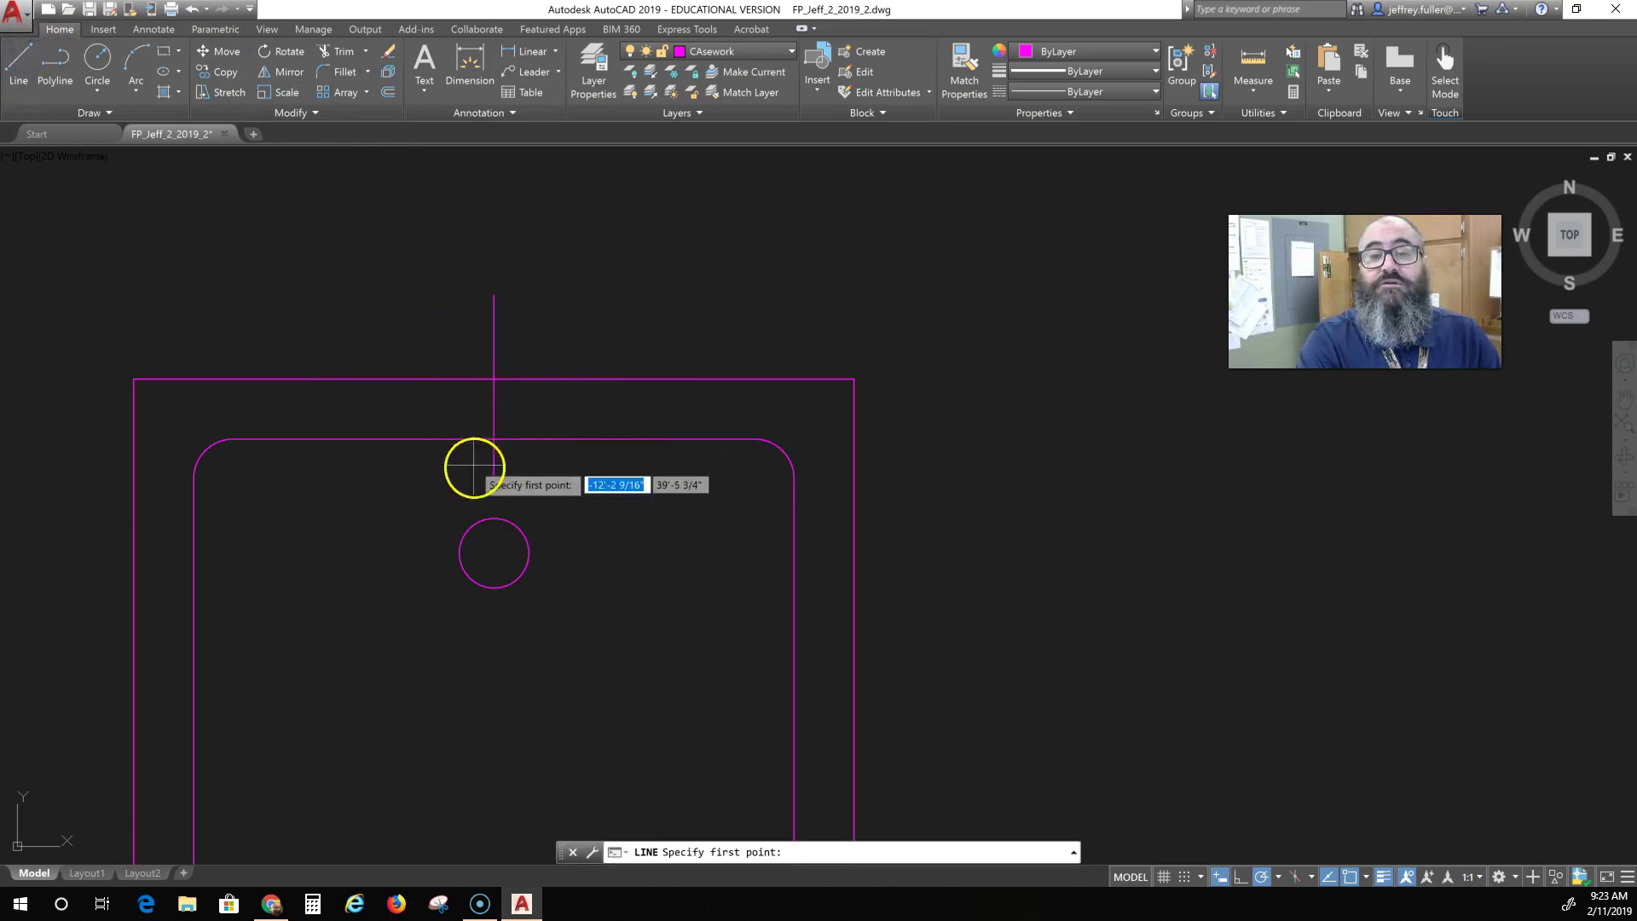
pyautogui.click(492, 491)
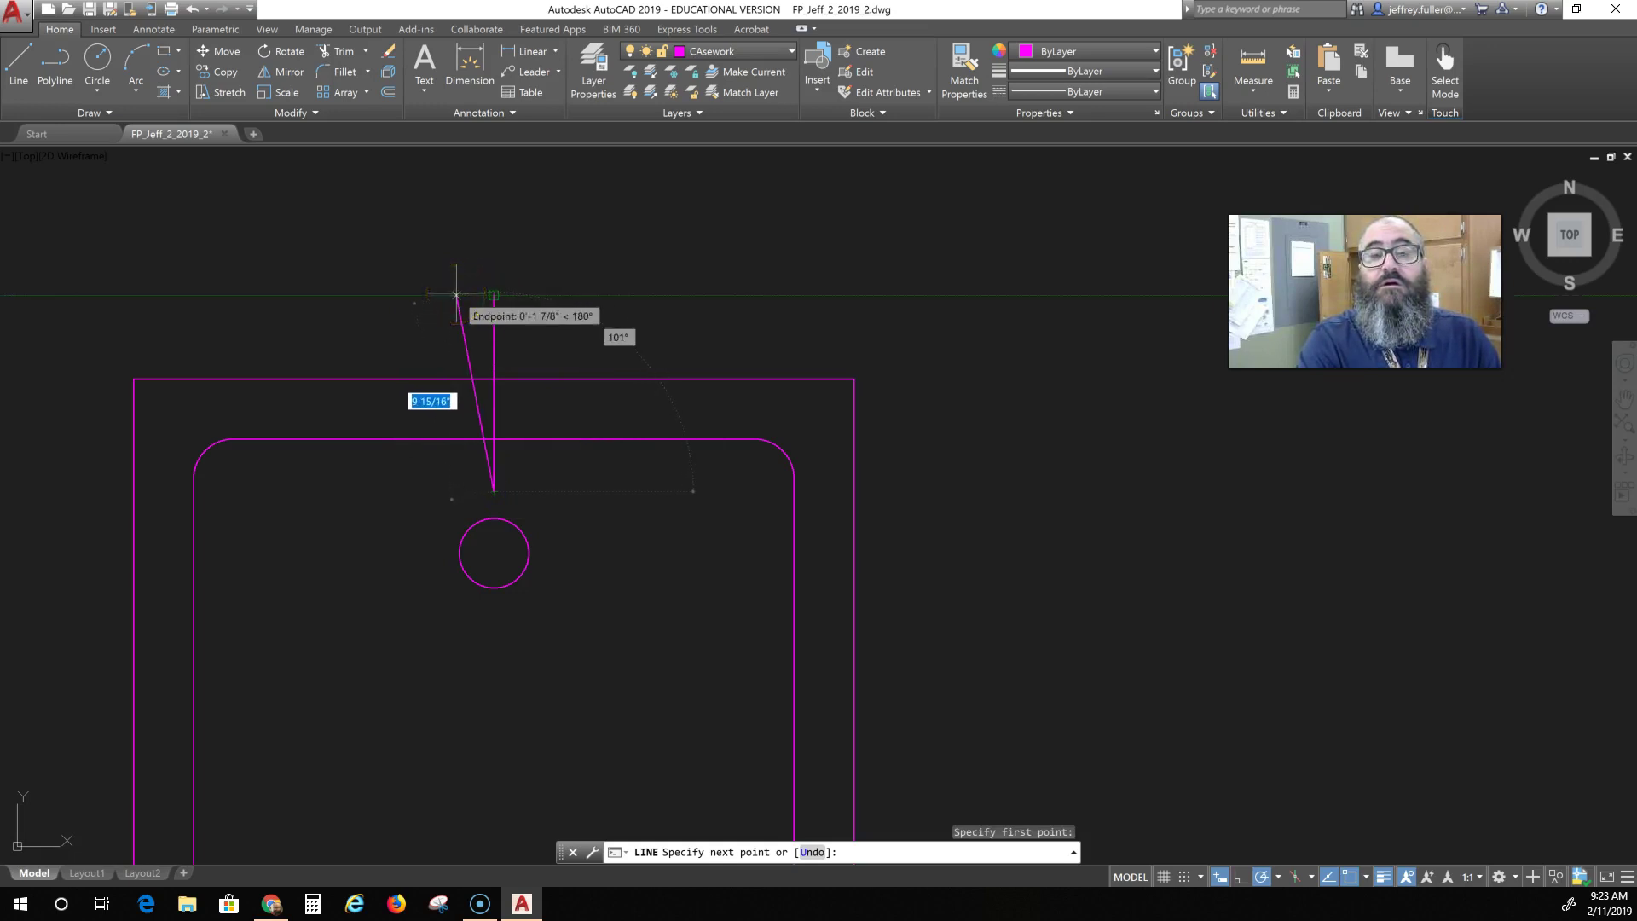
pyautogui.click(456, 295)
pyautogui.press('Escape')
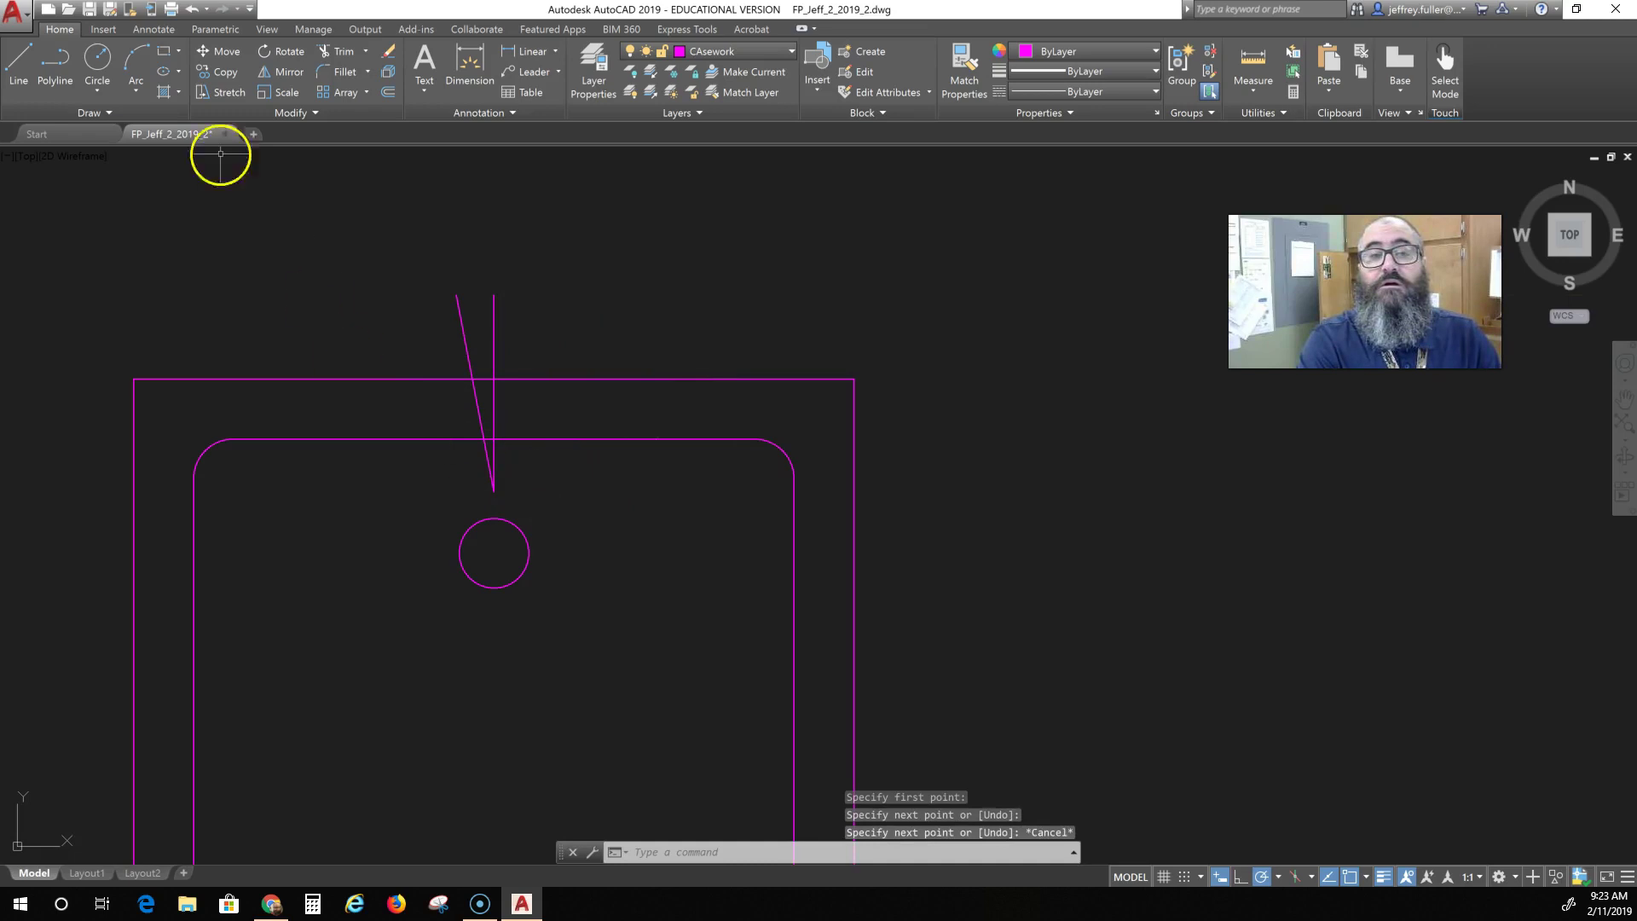
pyautogui.click(30, 58)
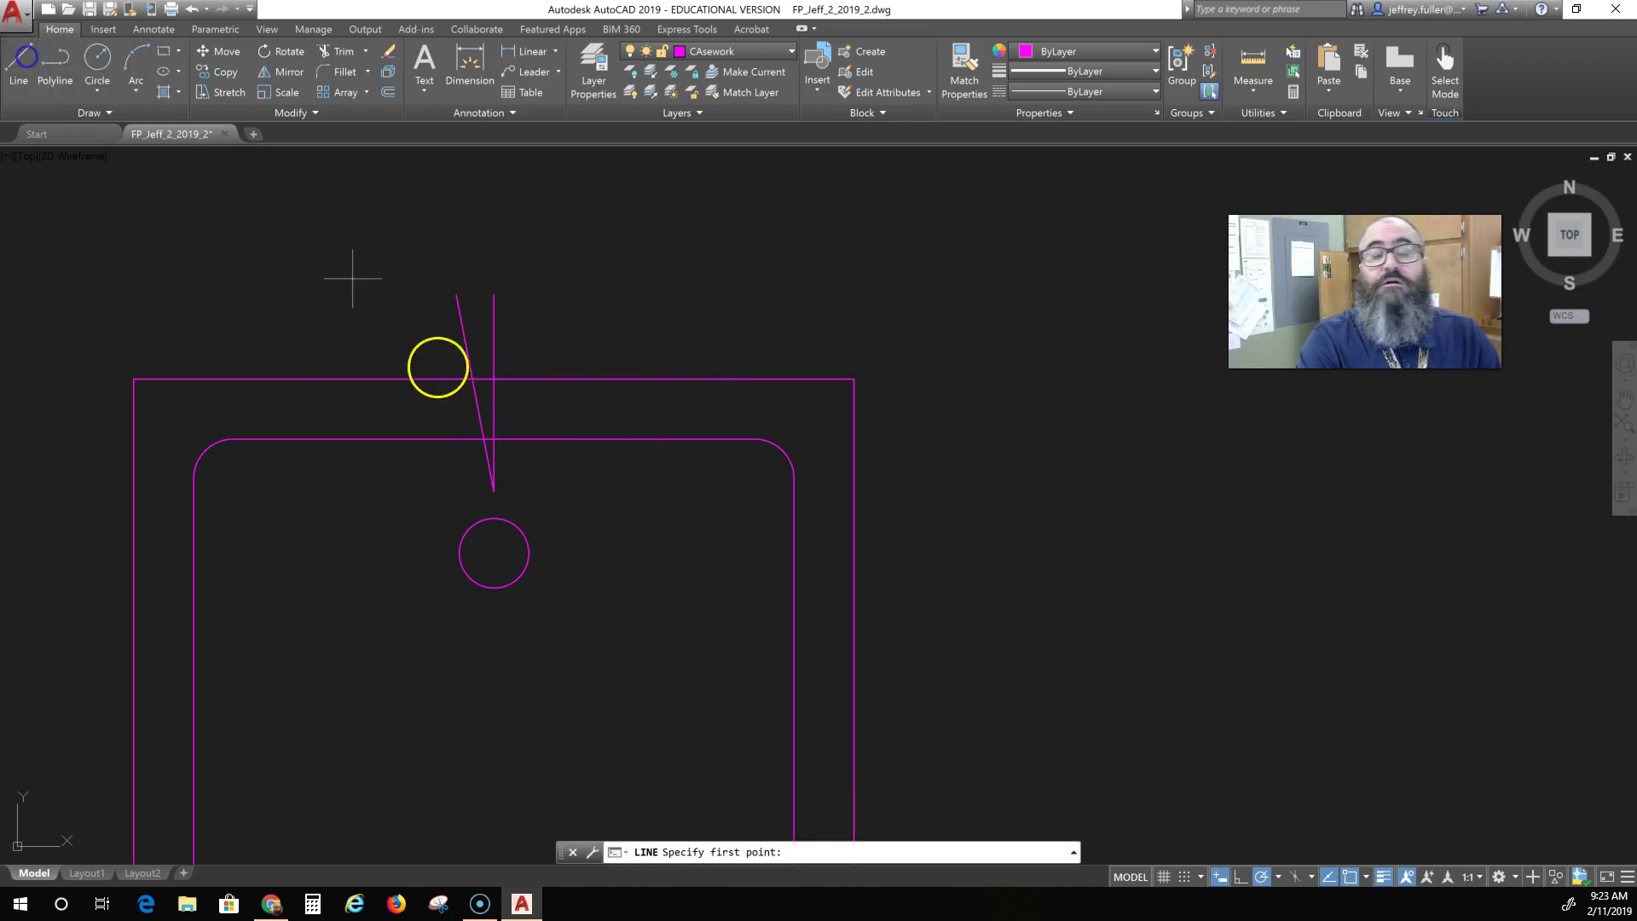
pyautogui.click(496, 484)
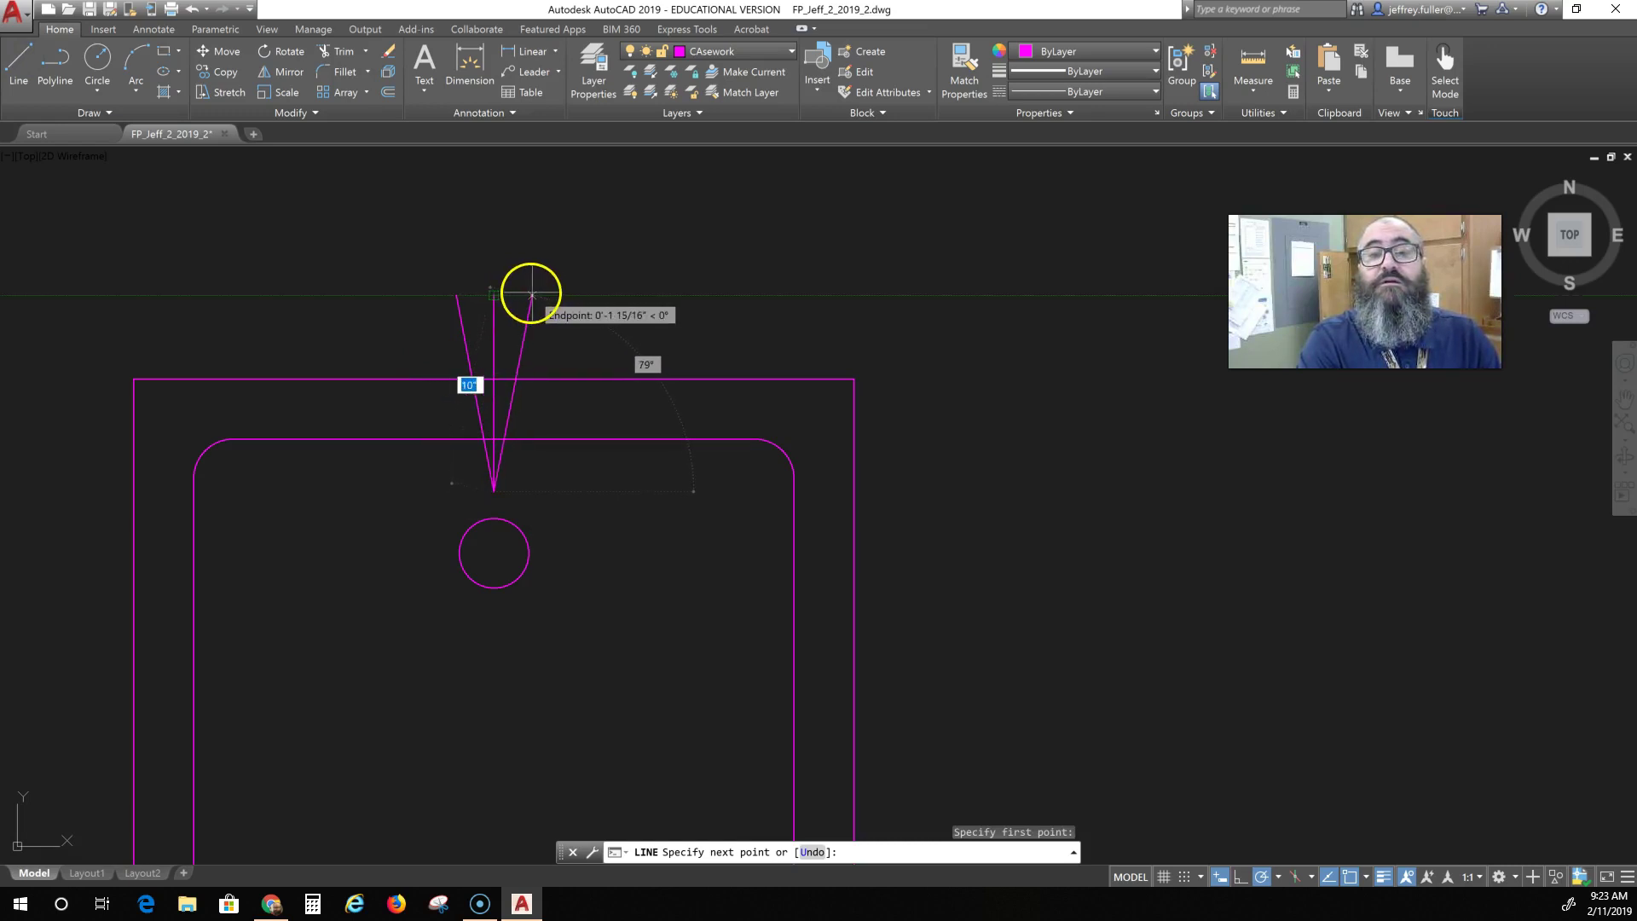
pyautogui.click(531, 294)
pyautogui.press('Escape')
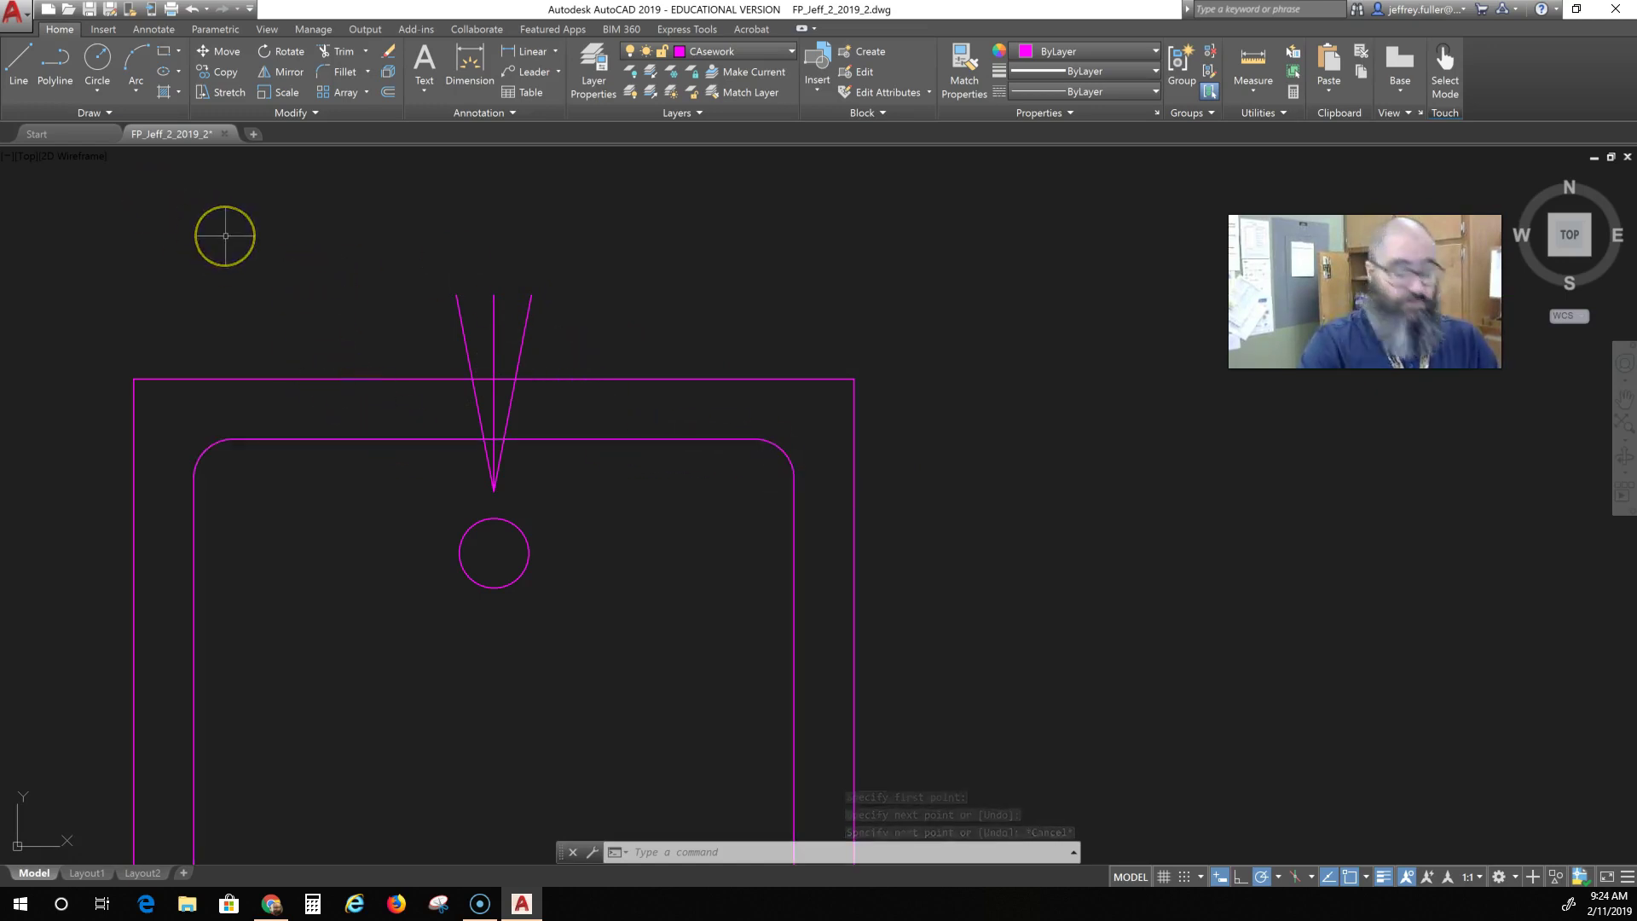
# Trim the tub's outer and inner edges between the V's legs.
pyautogui.write('trim')
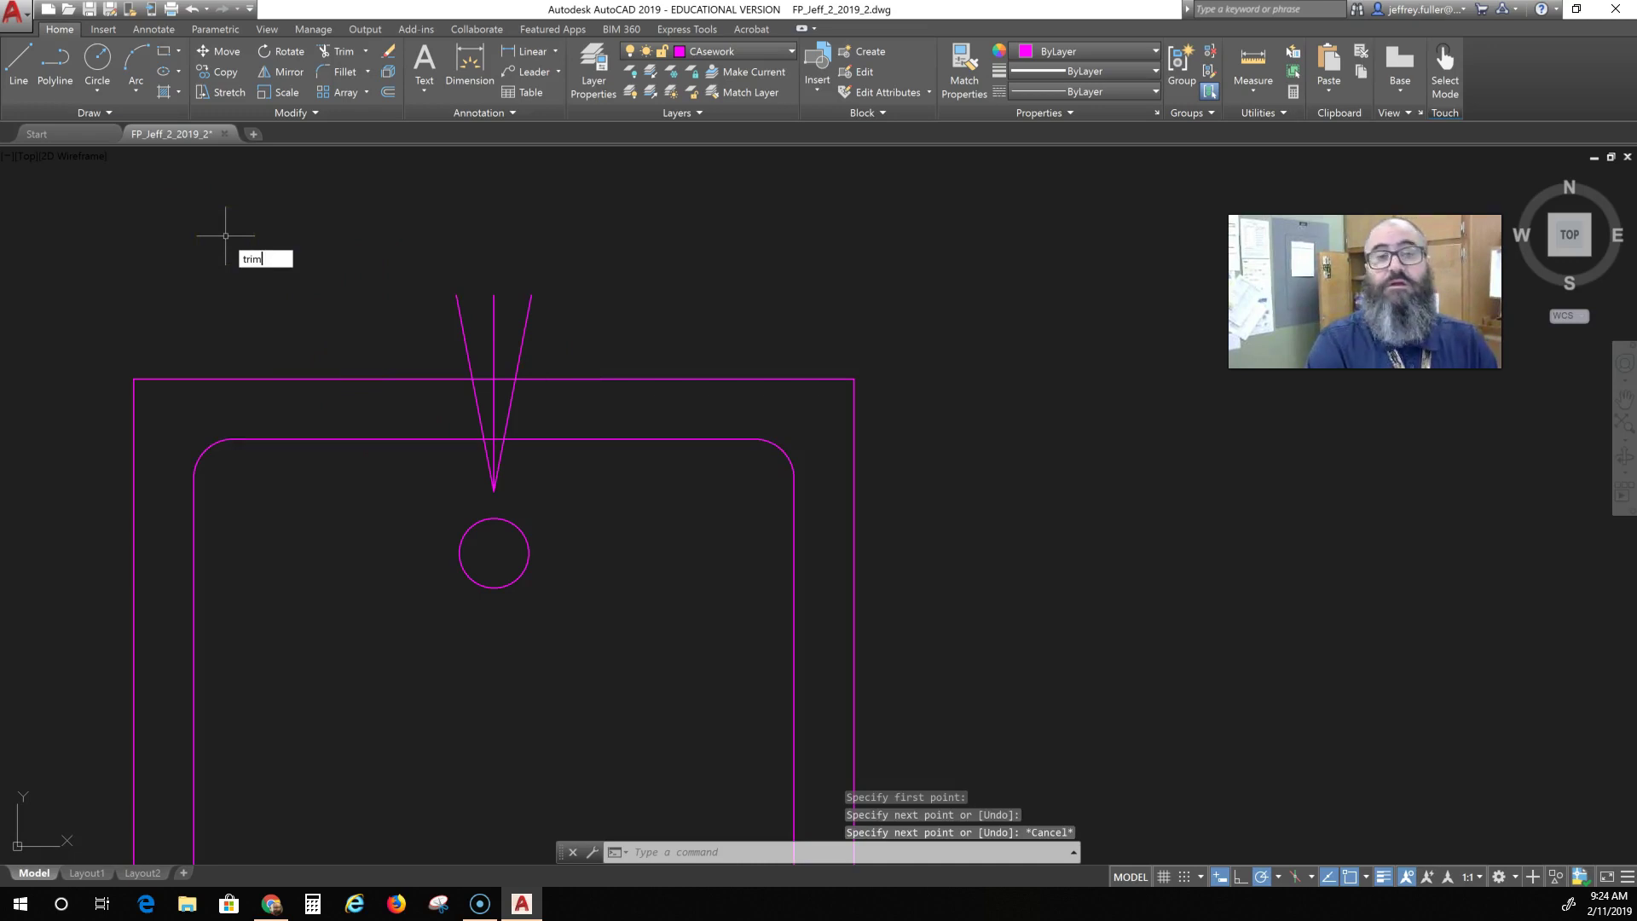
pyautogui.press('Return')
pyautogui.press('Return')
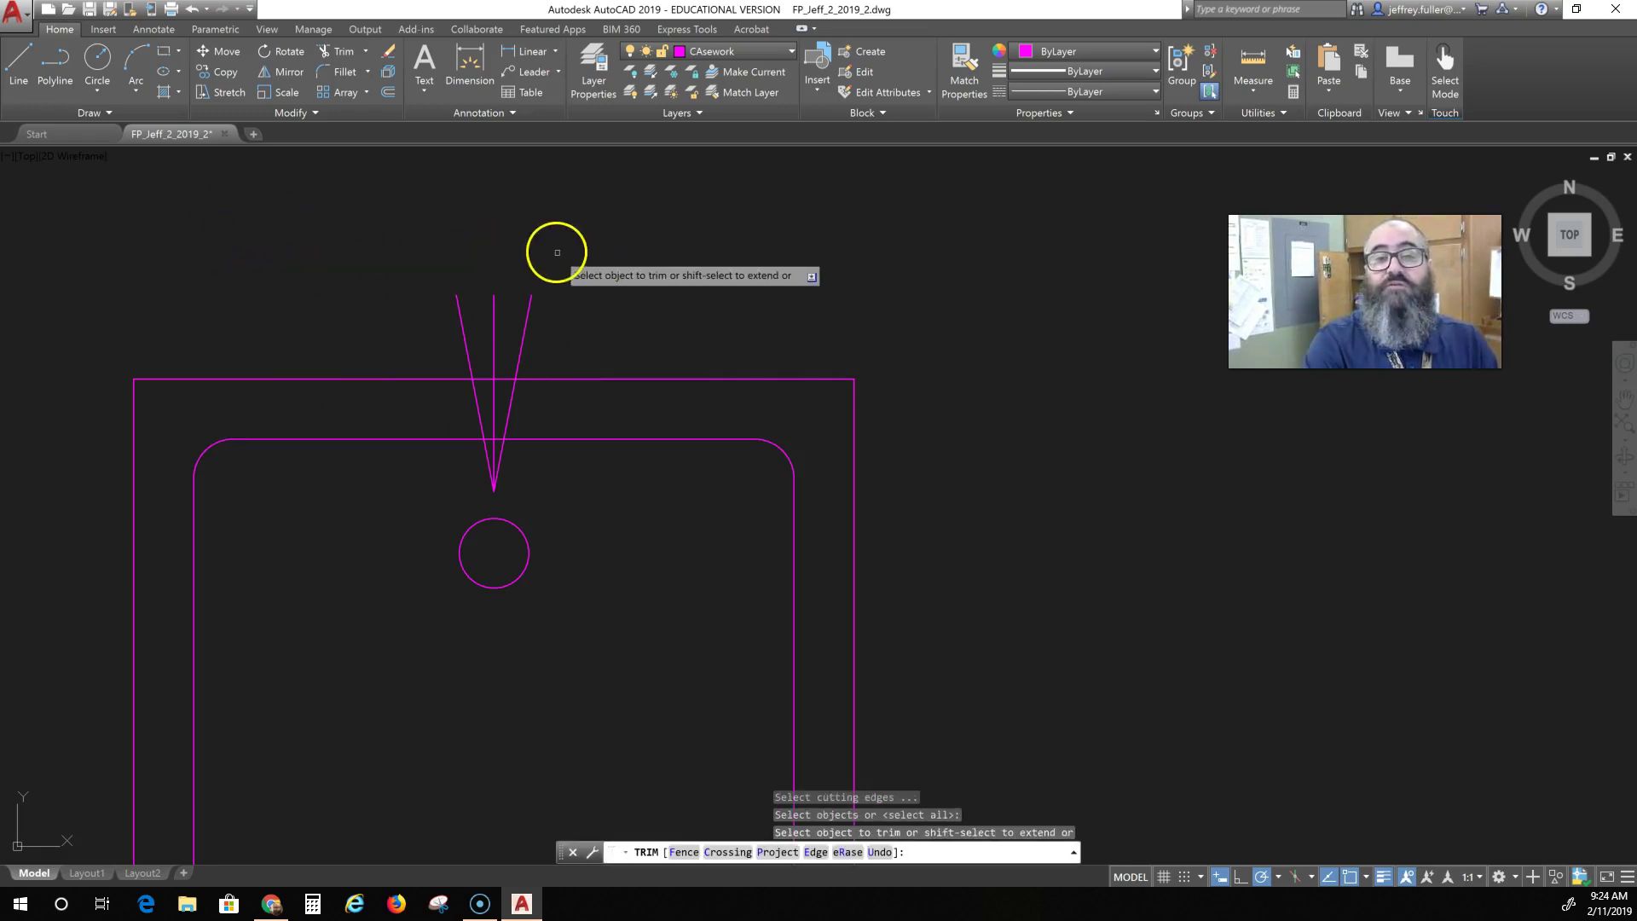
pyautogui.click(496, 299)
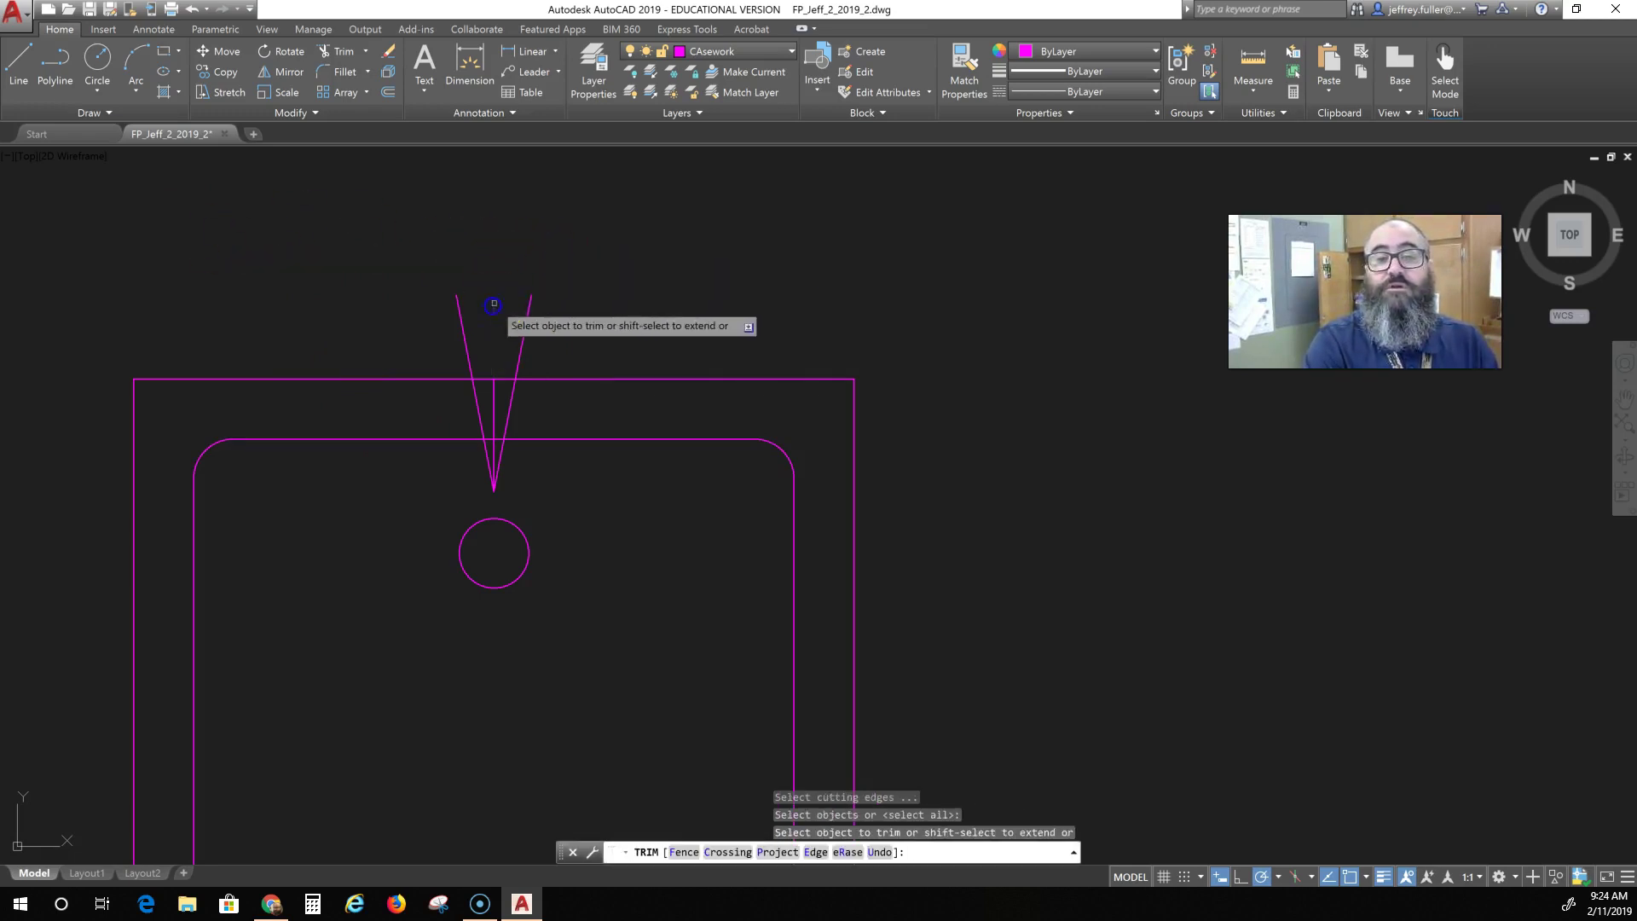
pyautogui.click(493, 376)
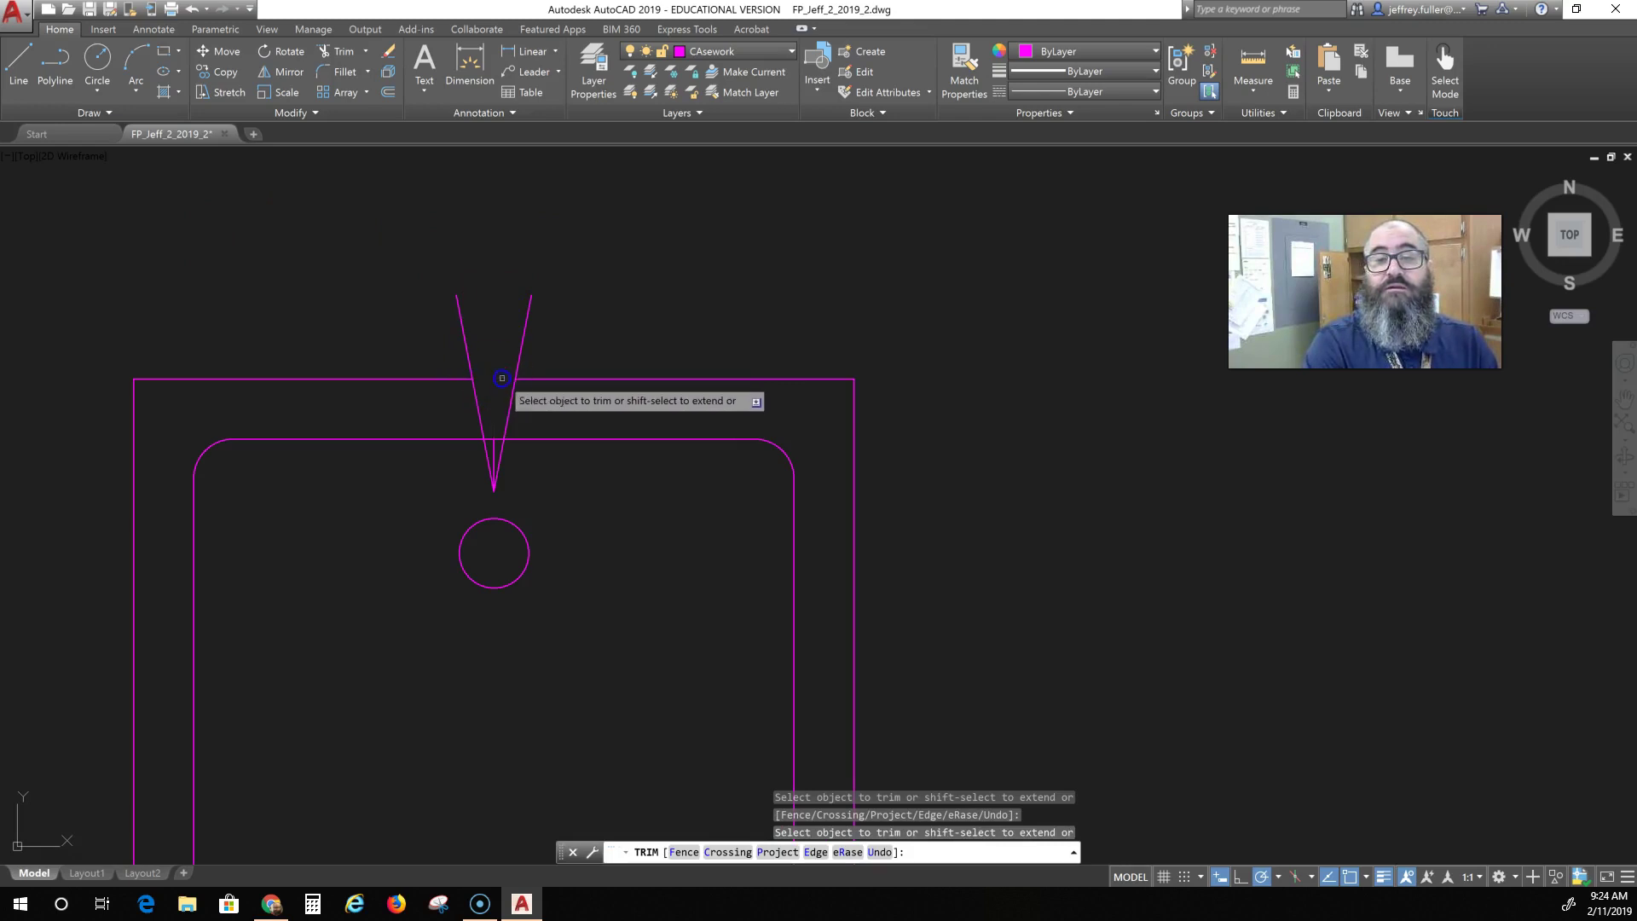
pyautogui.click(495, 431)
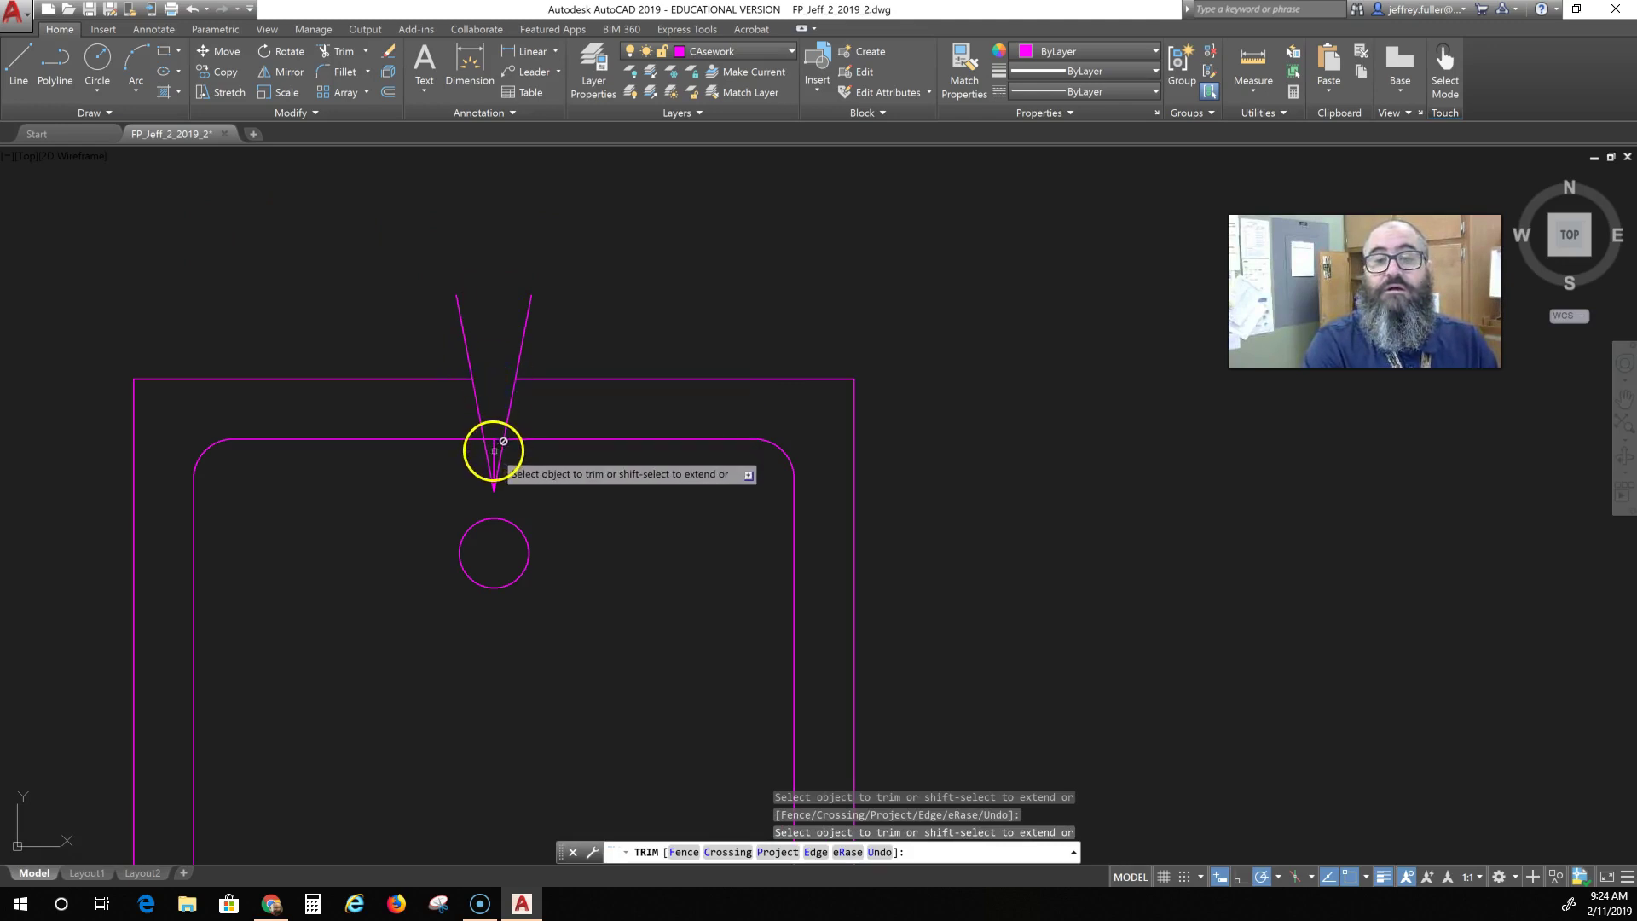
pyautogui.click(496, 436)
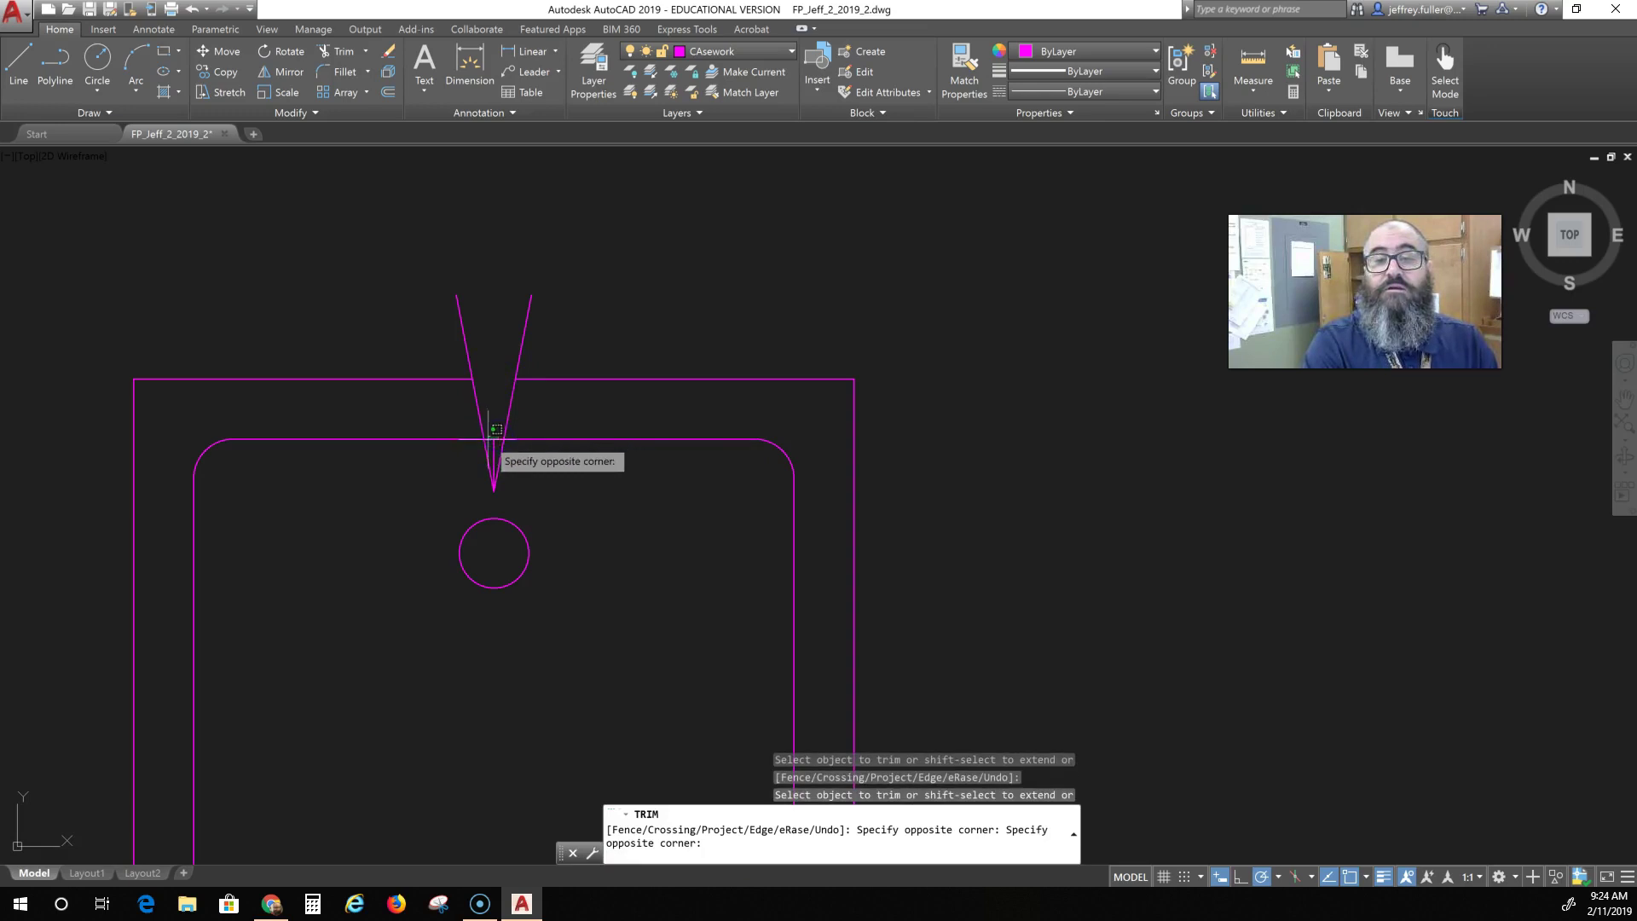
pyautogui.click(522, 475)
pyautogui.press('Escape')
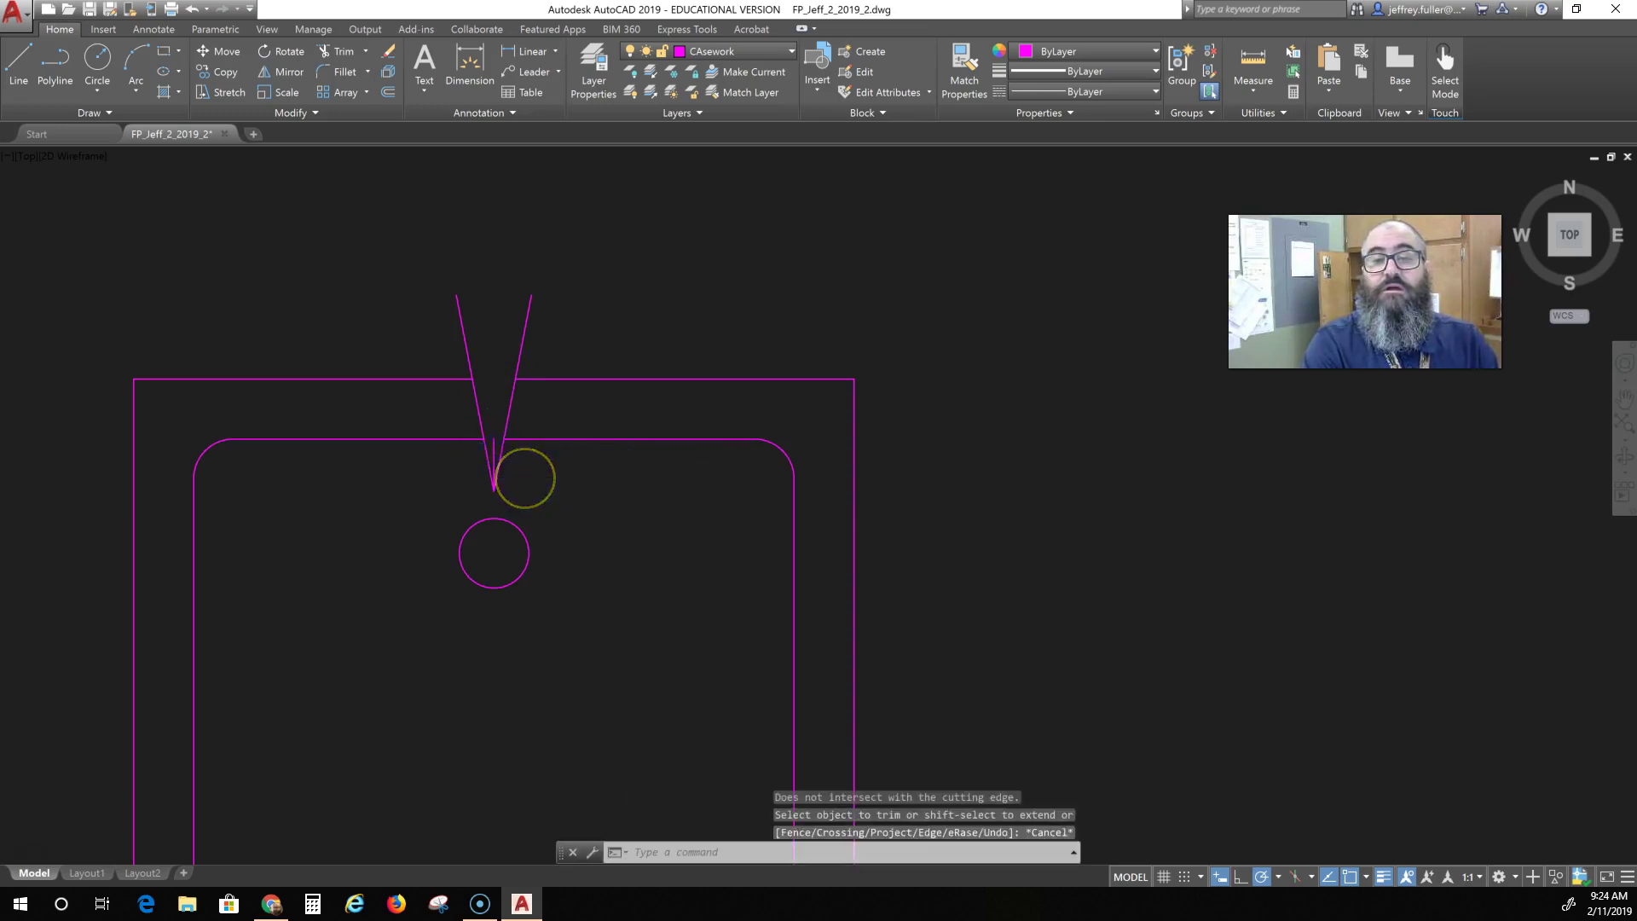
# Delete the vertical guide line inside the V.
pyautogui.scroll(5, 526, 475)
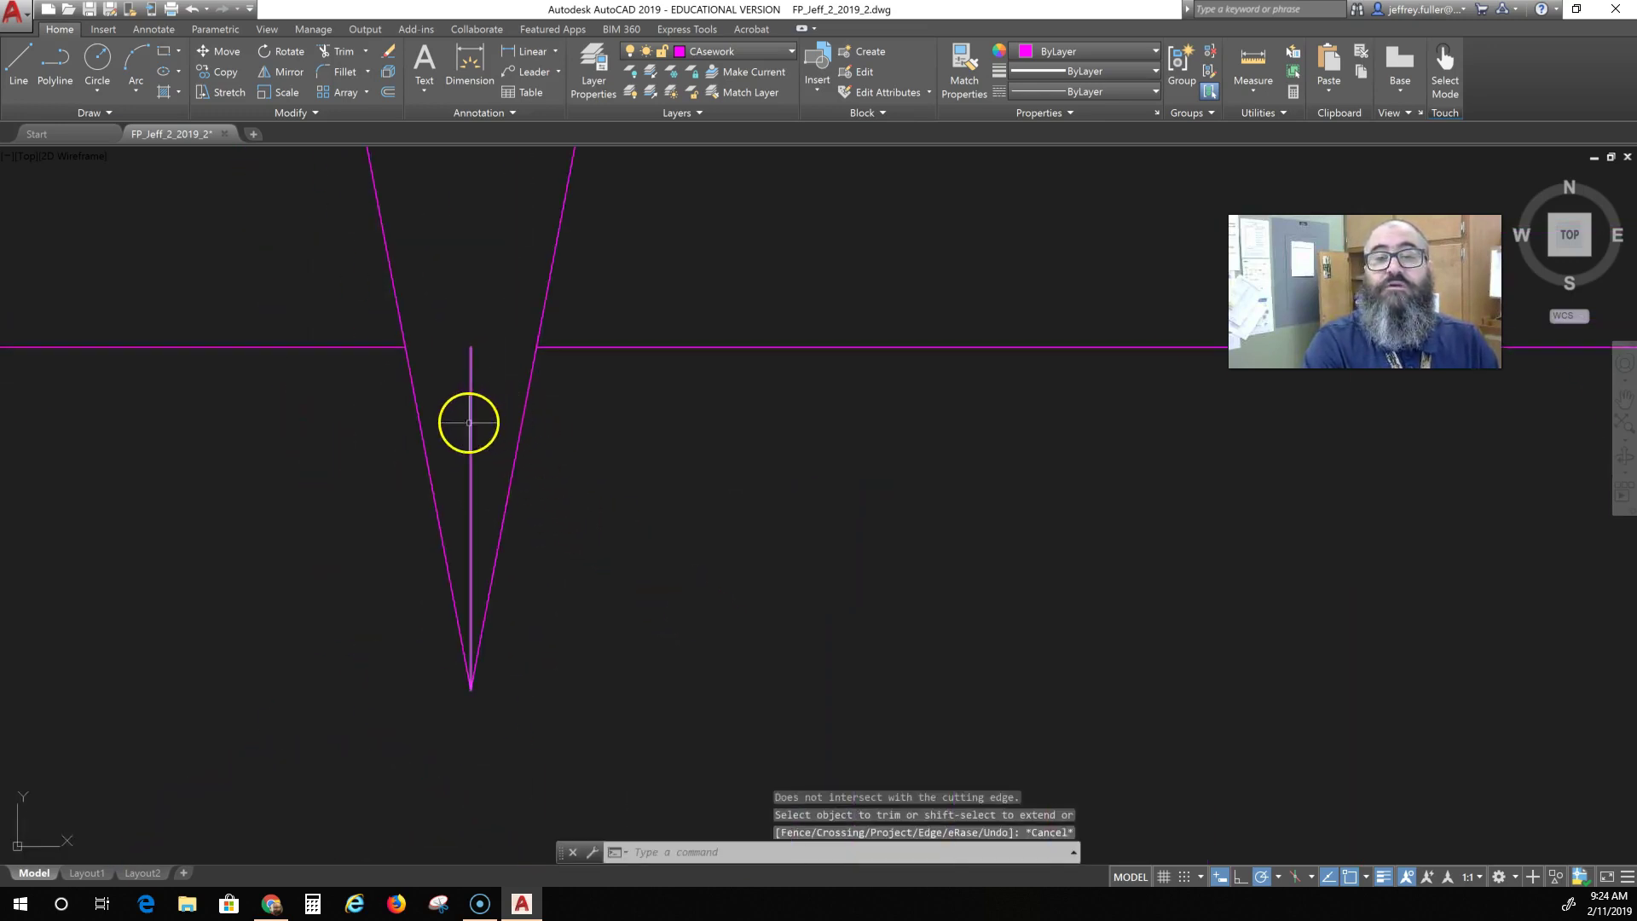
pyautogui.click(469, 421)
pyautogui.press('Delete')
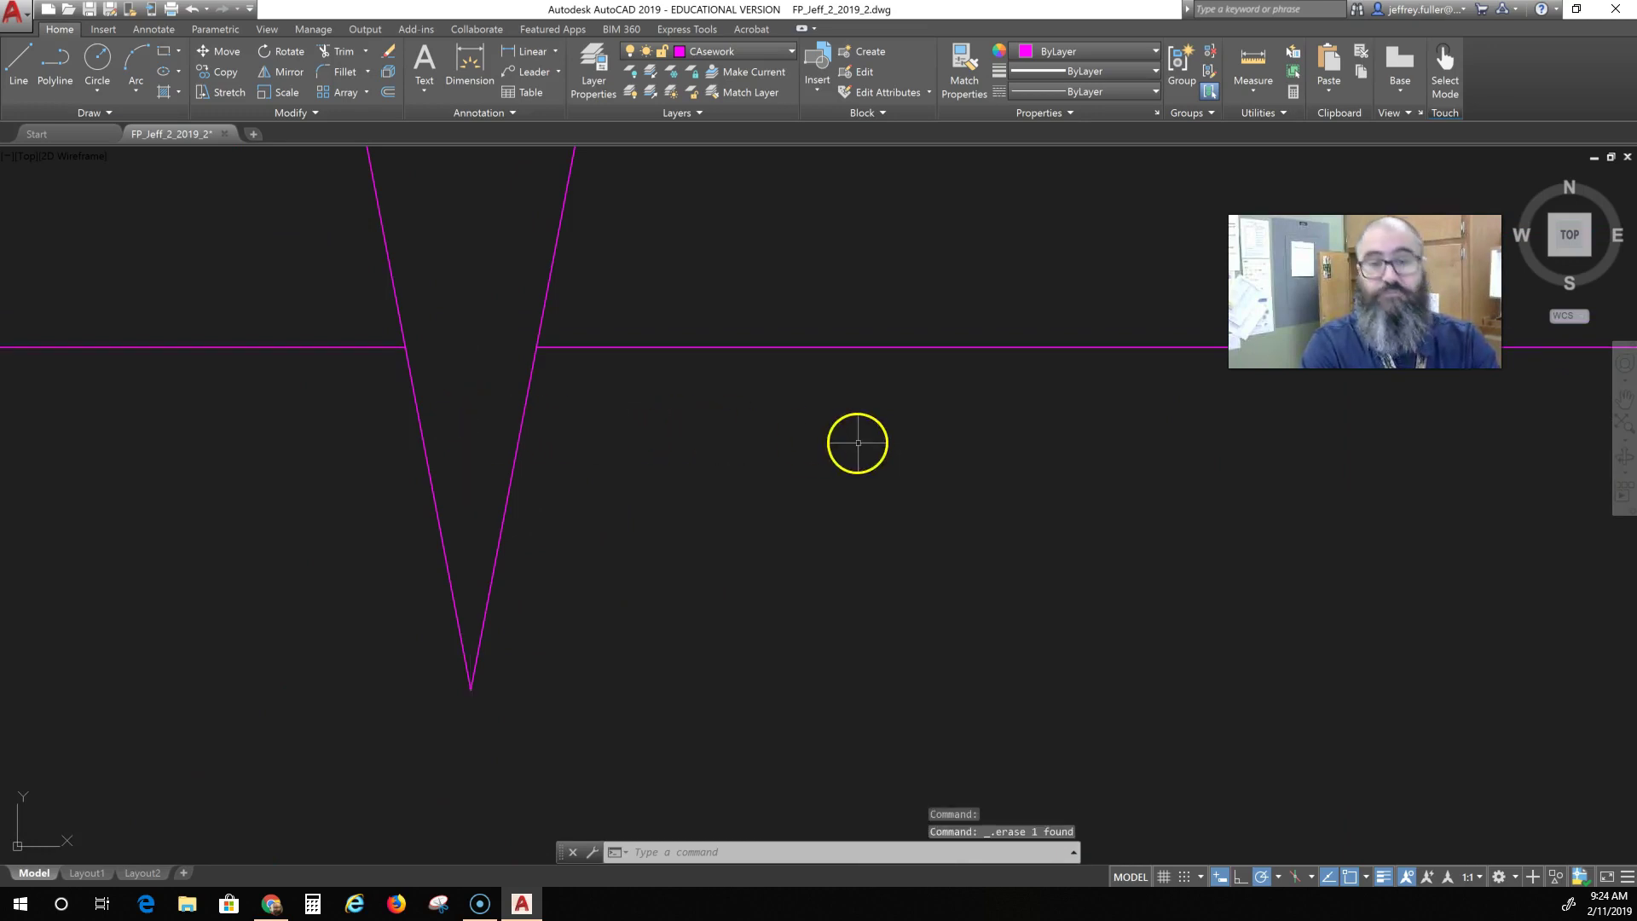
pyautogui.scroll(-4, 785, 457)
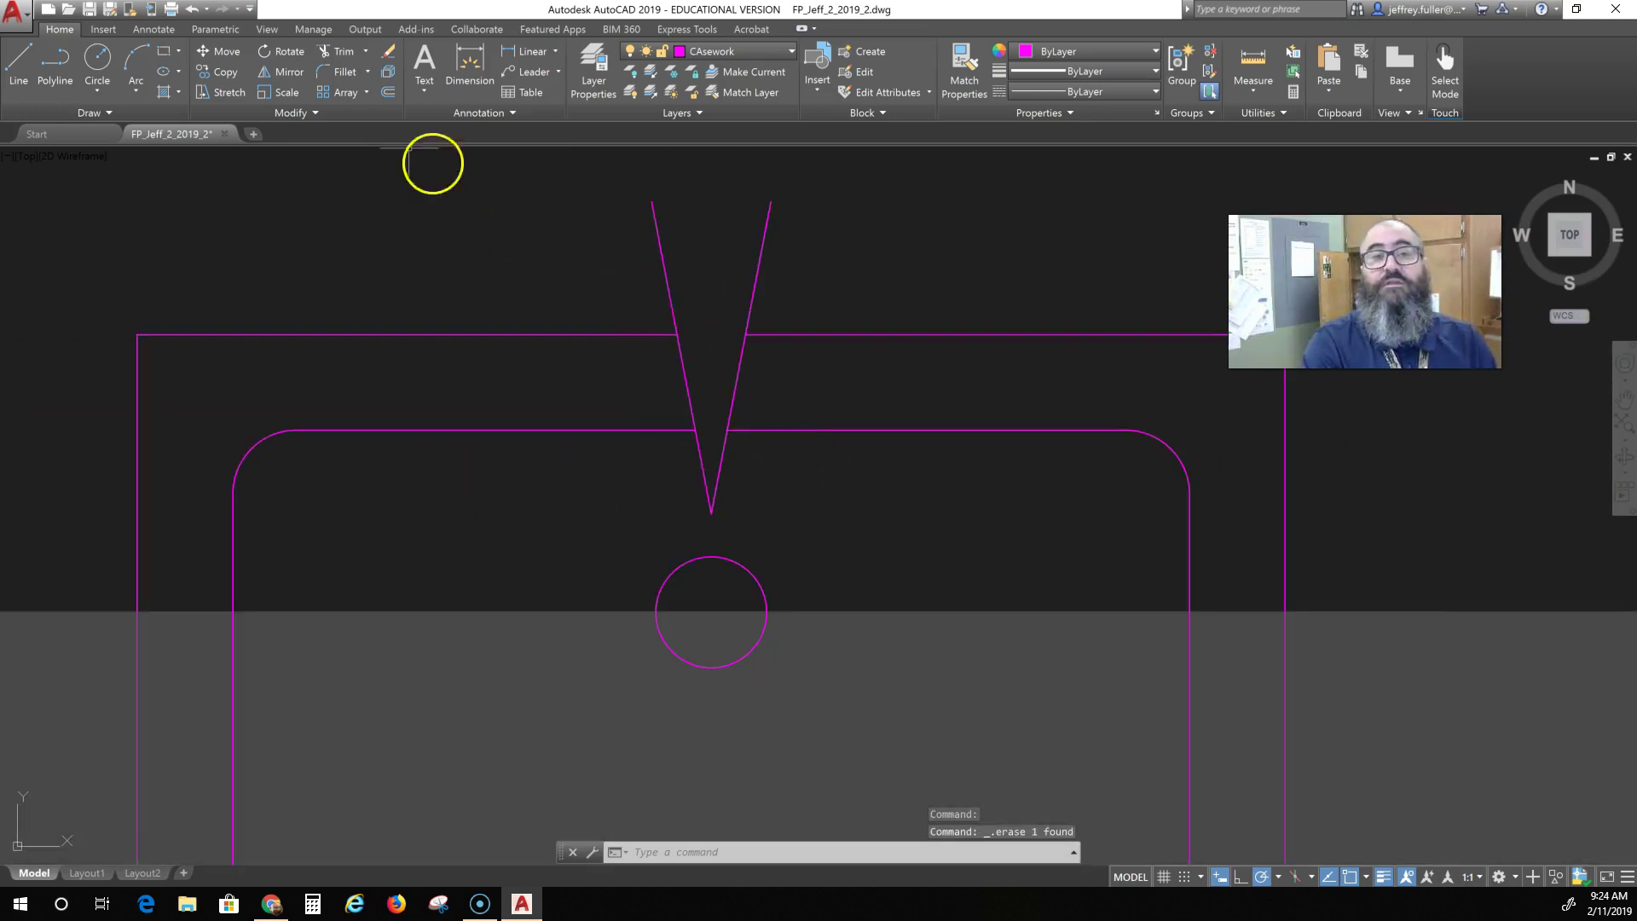
pyautogui.click(343, 72)
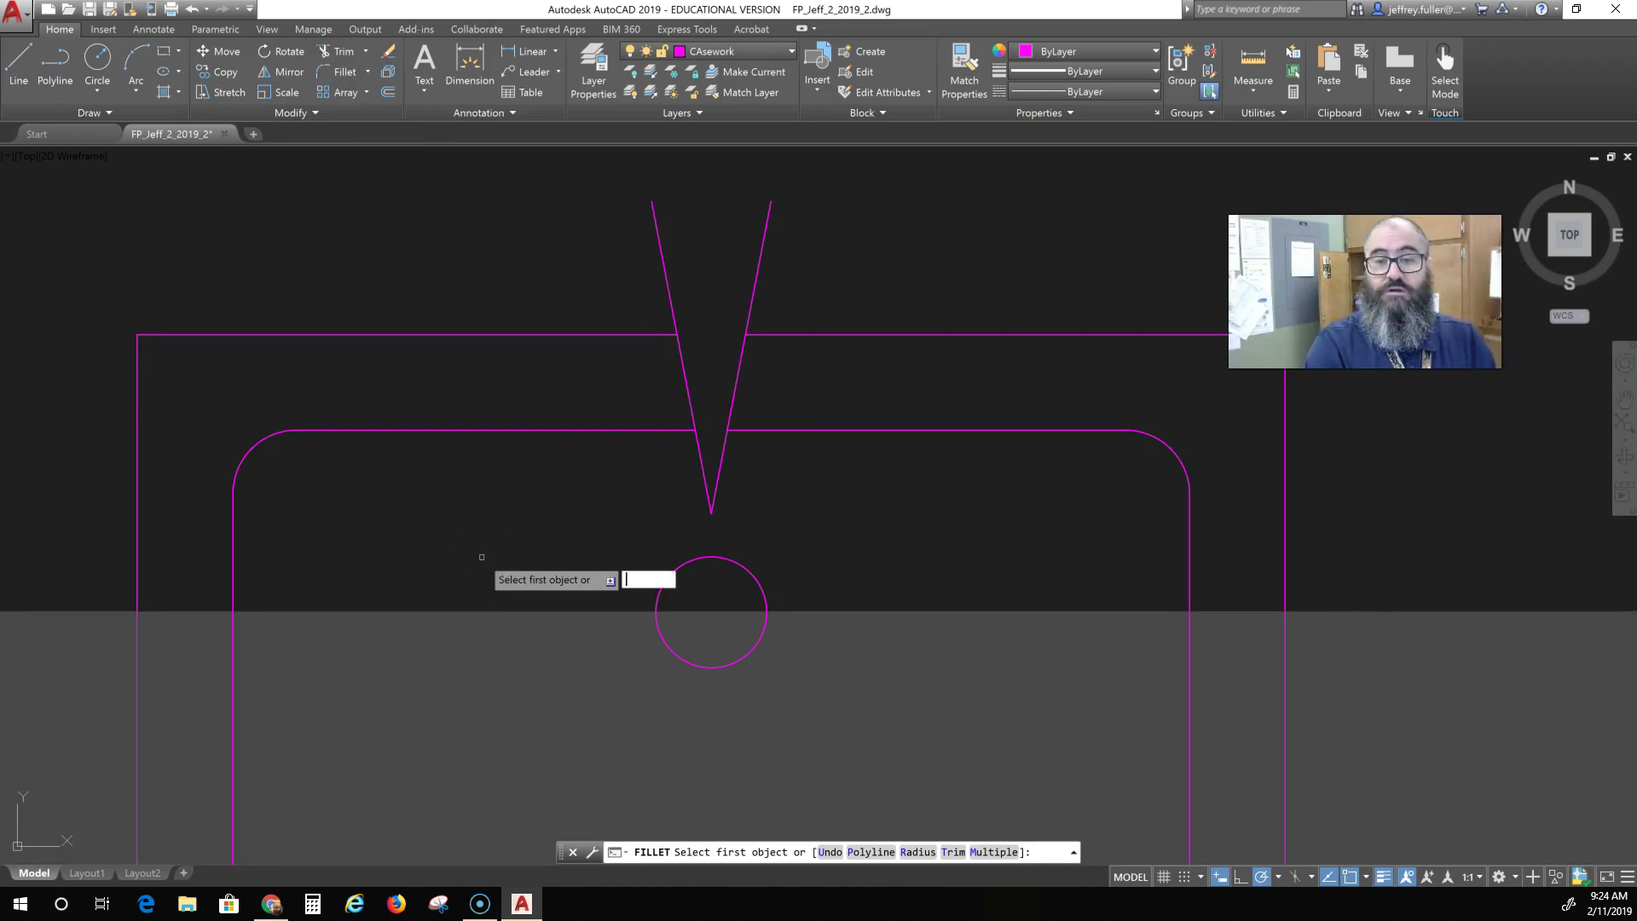
pyautogui.write('r')
pyautogui.press('Return')
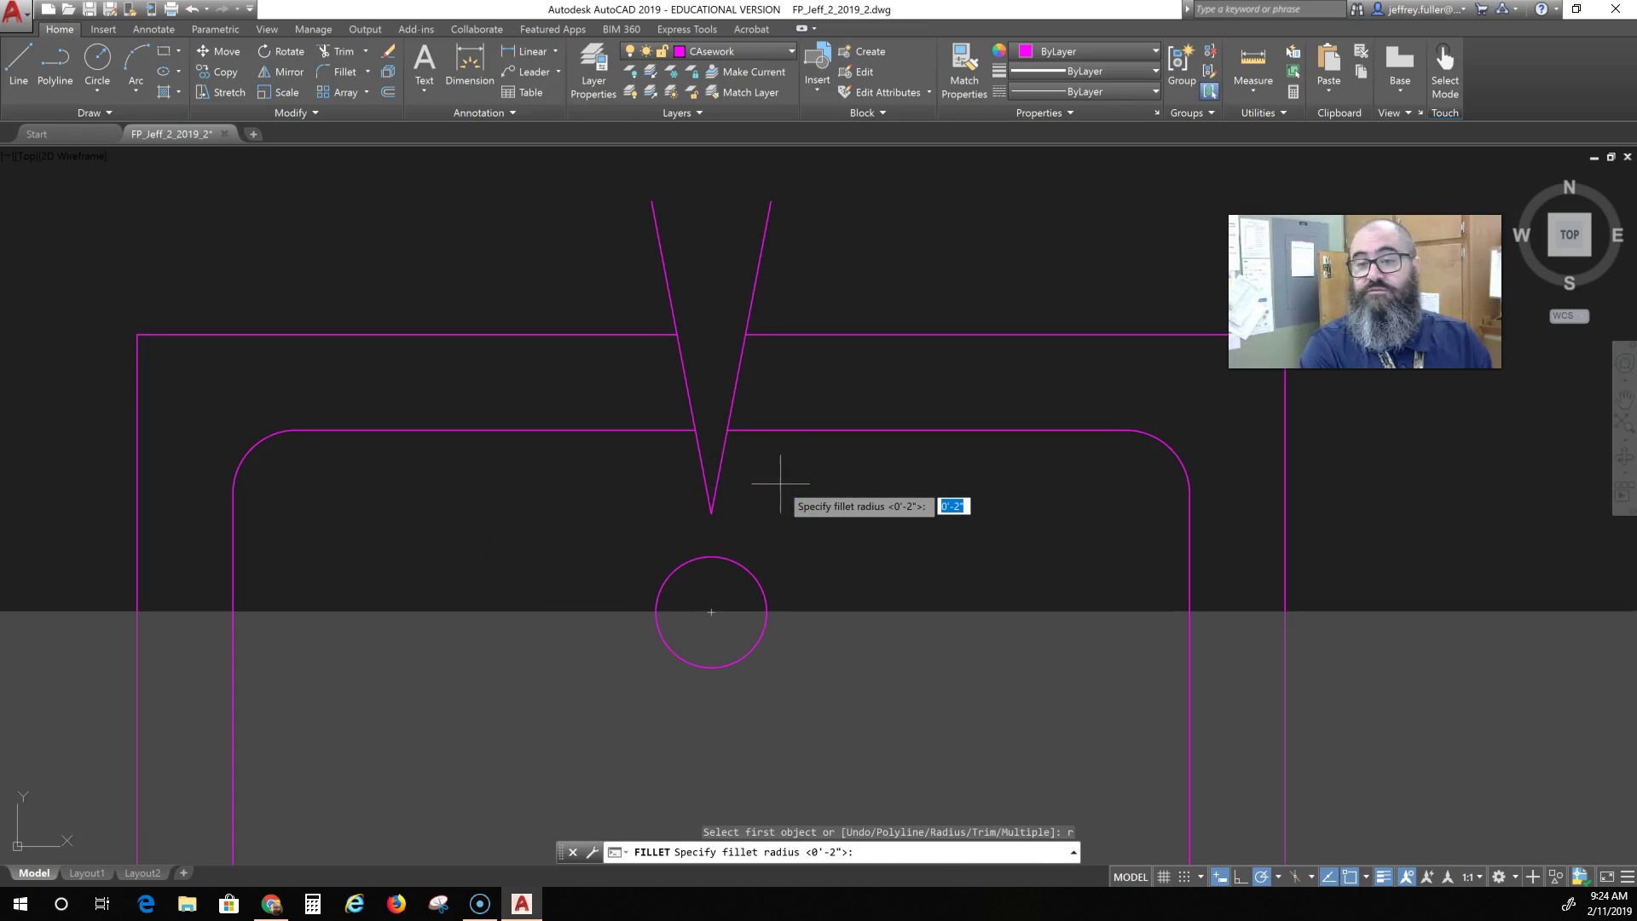
pyautogui.press('Return')
pyautogui.click(720, 456)
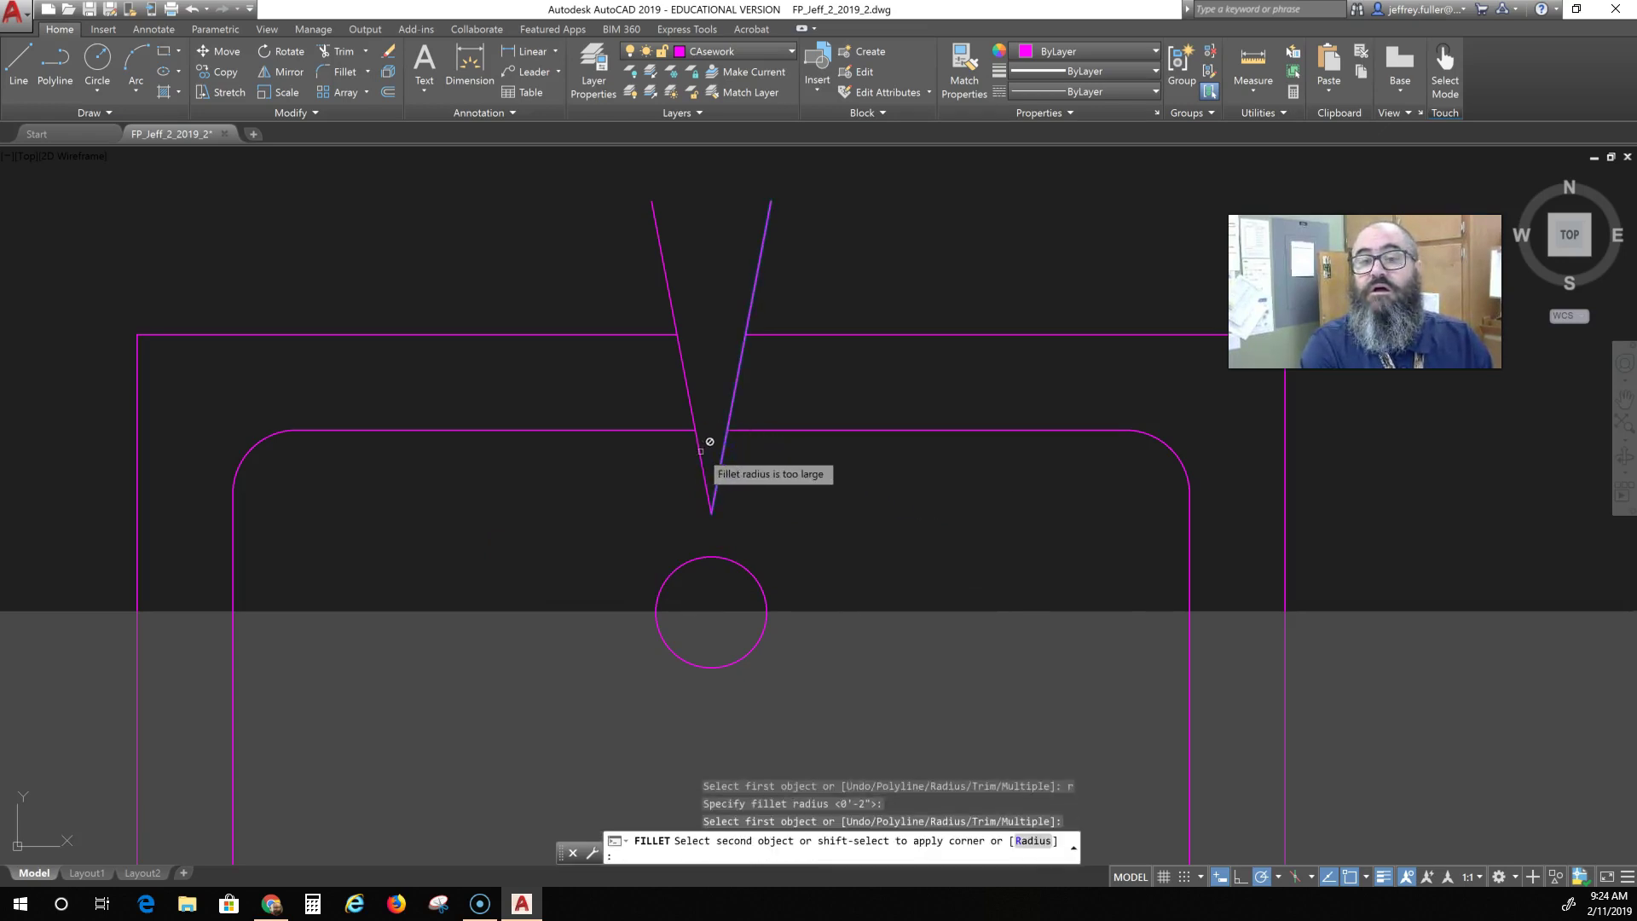
pyautogui.click(709, 442)
pyautogui.press('Escape')
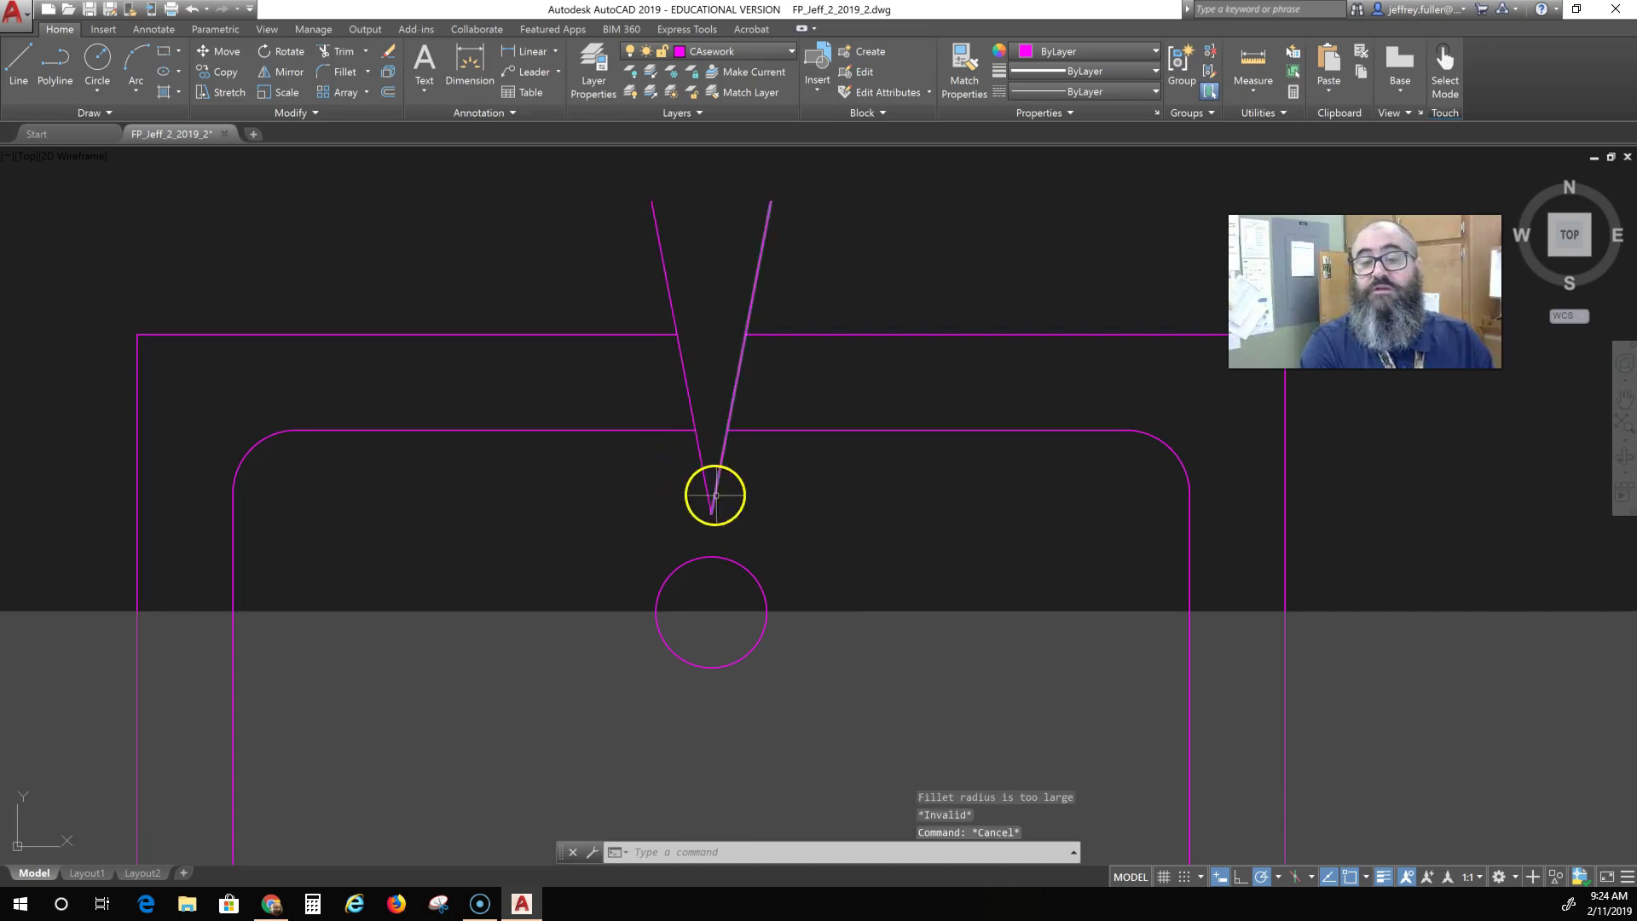
pyautogui.scroll(3, 715, 495)
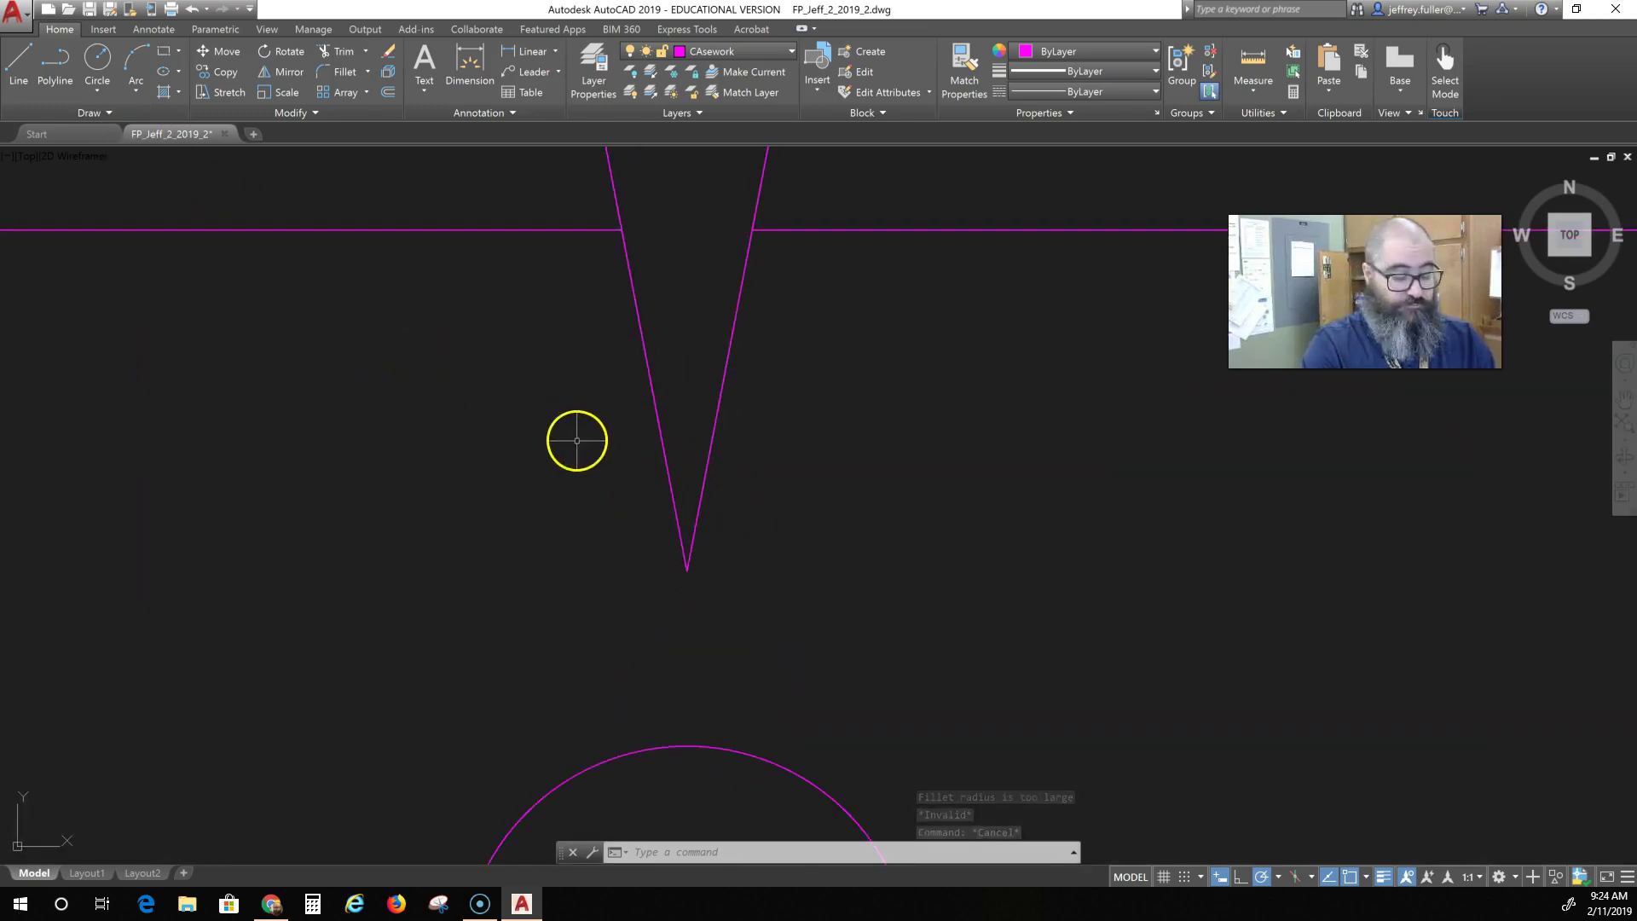
pyautogui.click(388, 92)
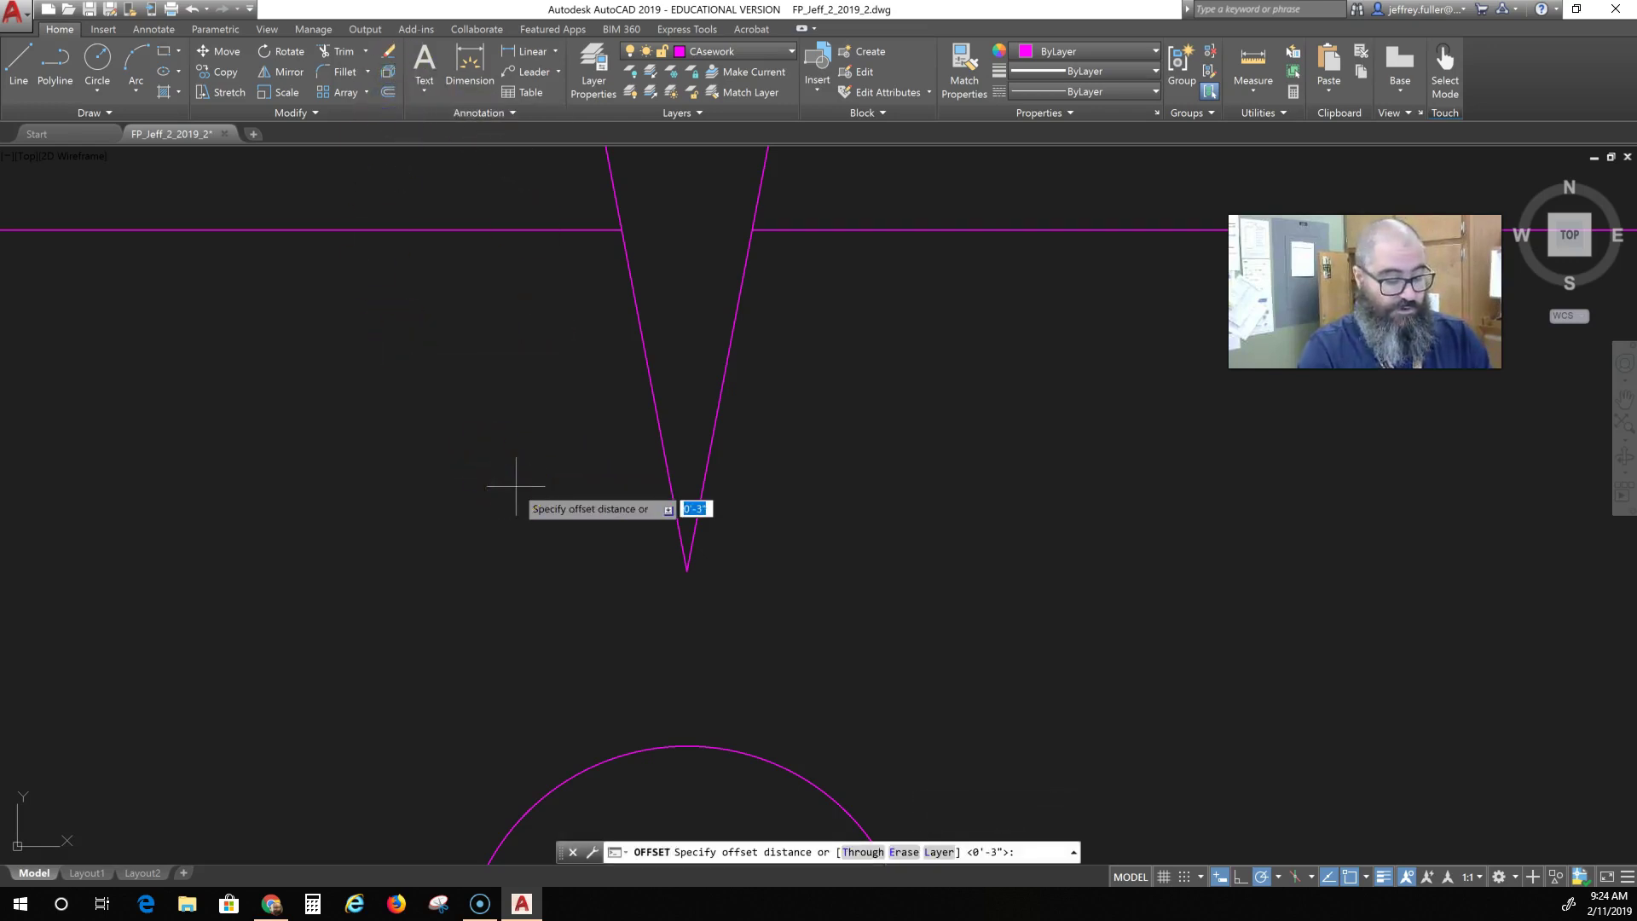
# Set a 1" fillet radius and round the V's tip between its two lines.
pyautogui.press('Return')
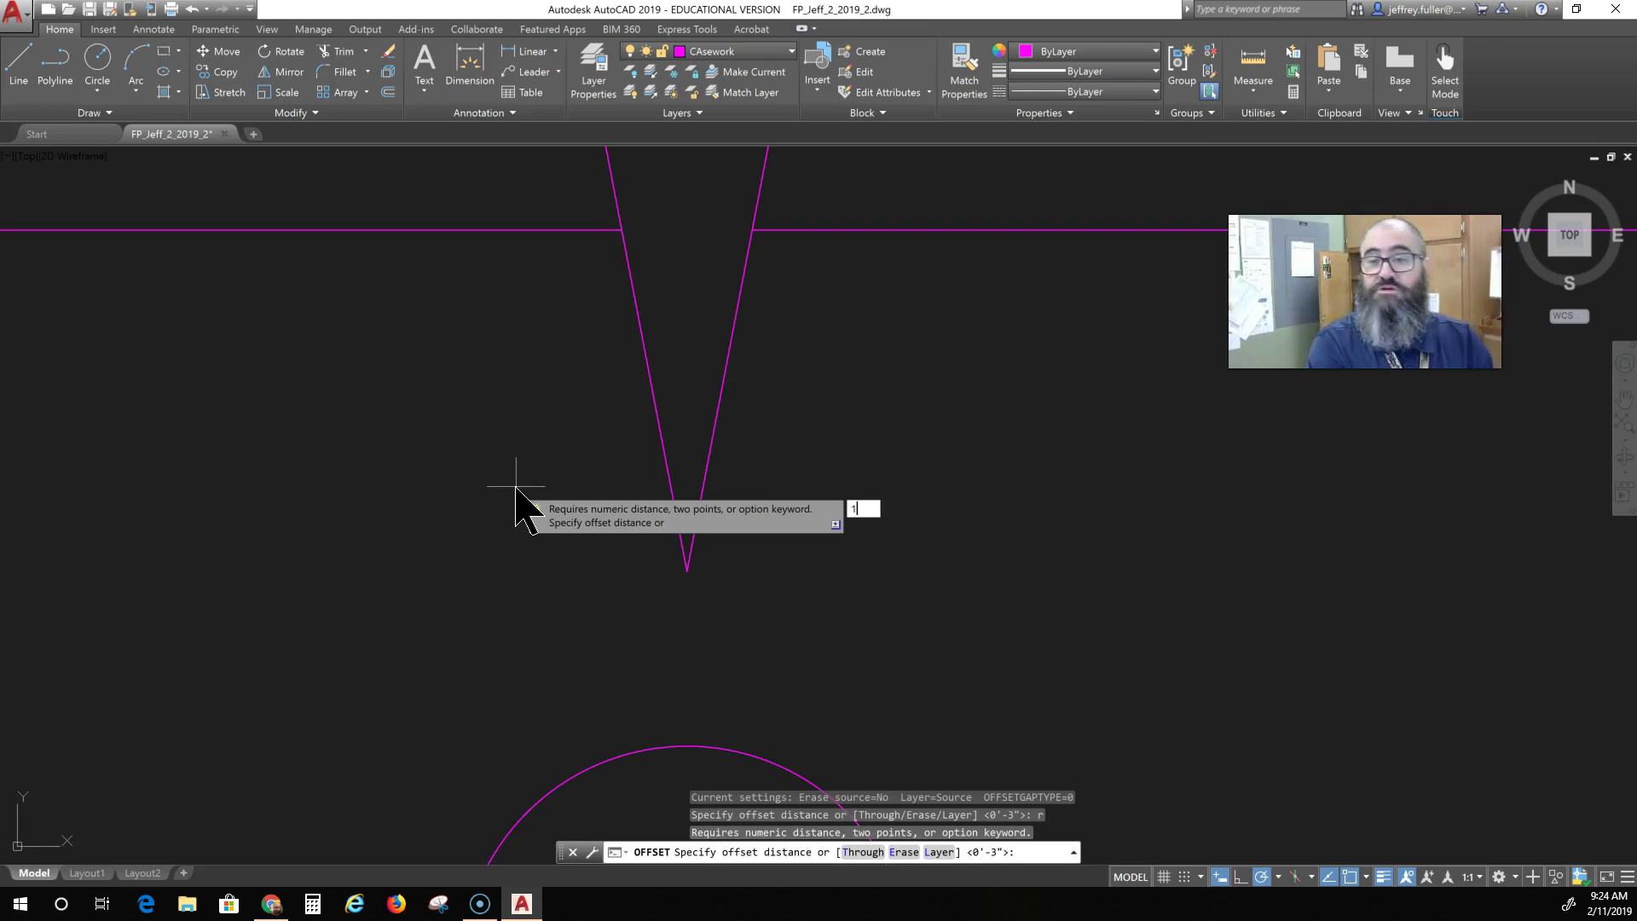
pyautogui.press('Return')
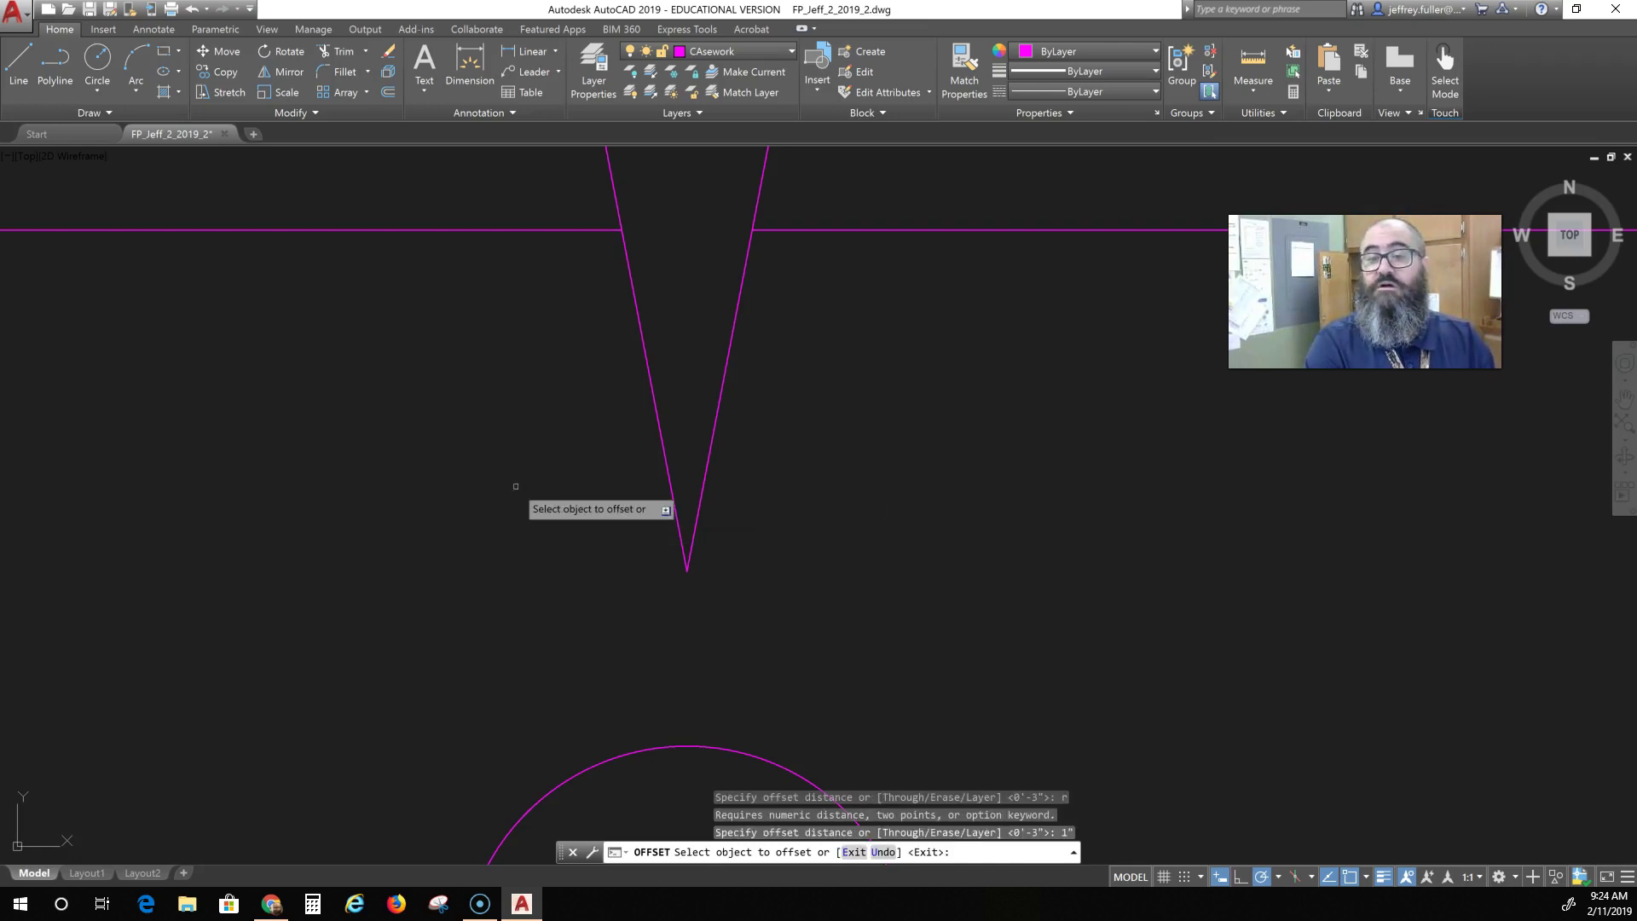
pyautogui.click(710, 461)
pyautogui.press('Escape')
pyautogui.press('Escape')
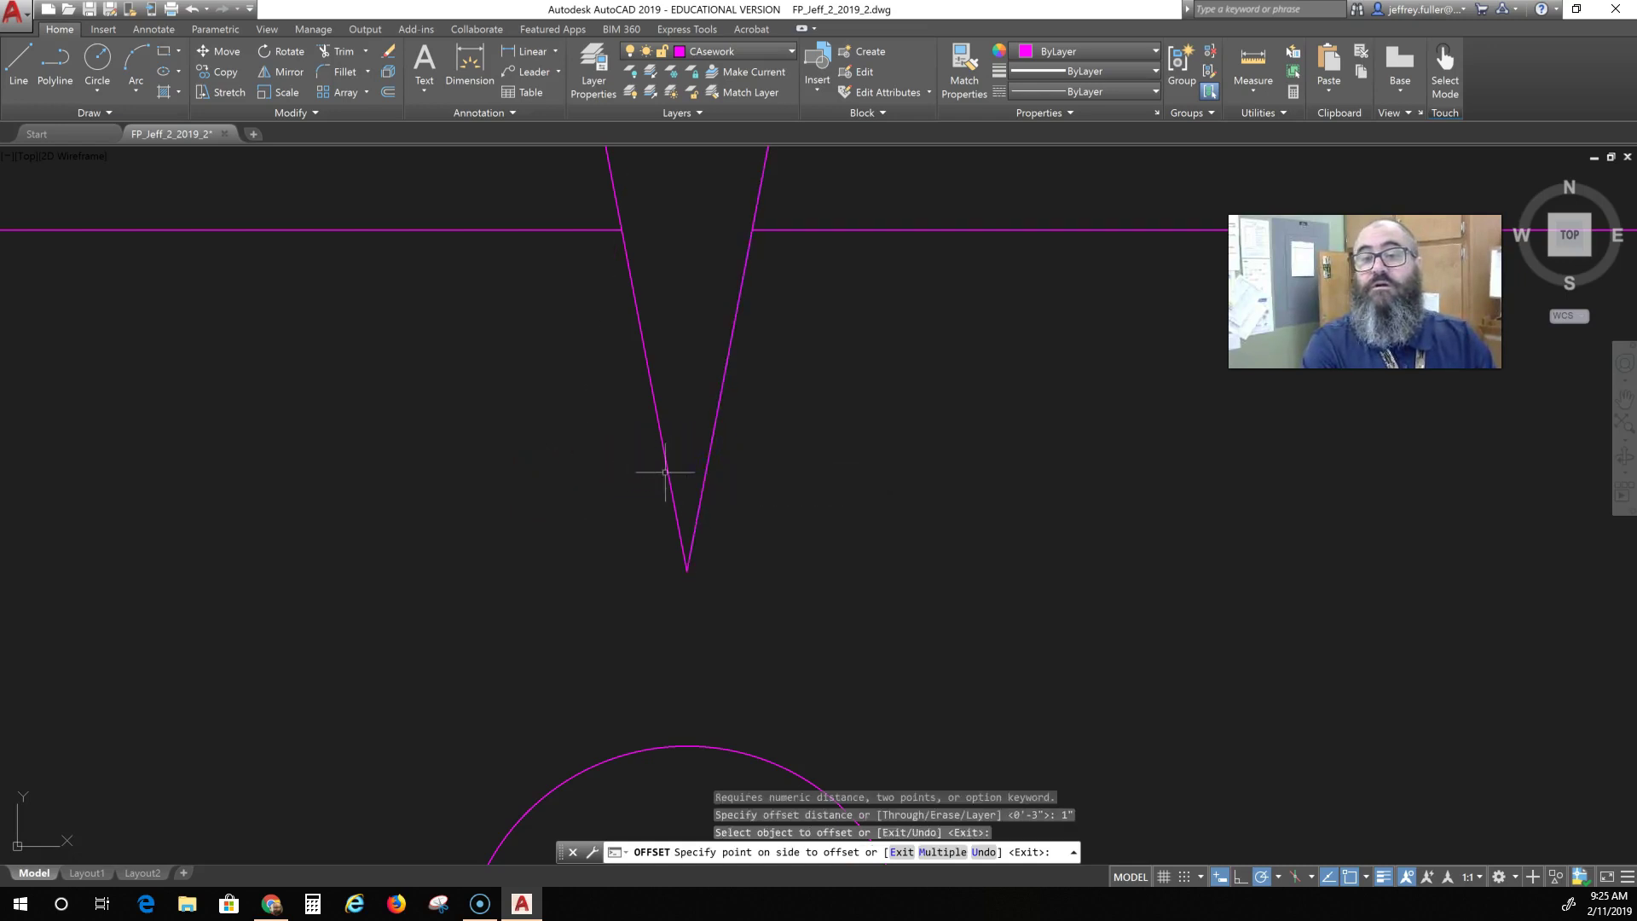
pyautogui.click(340, 73)
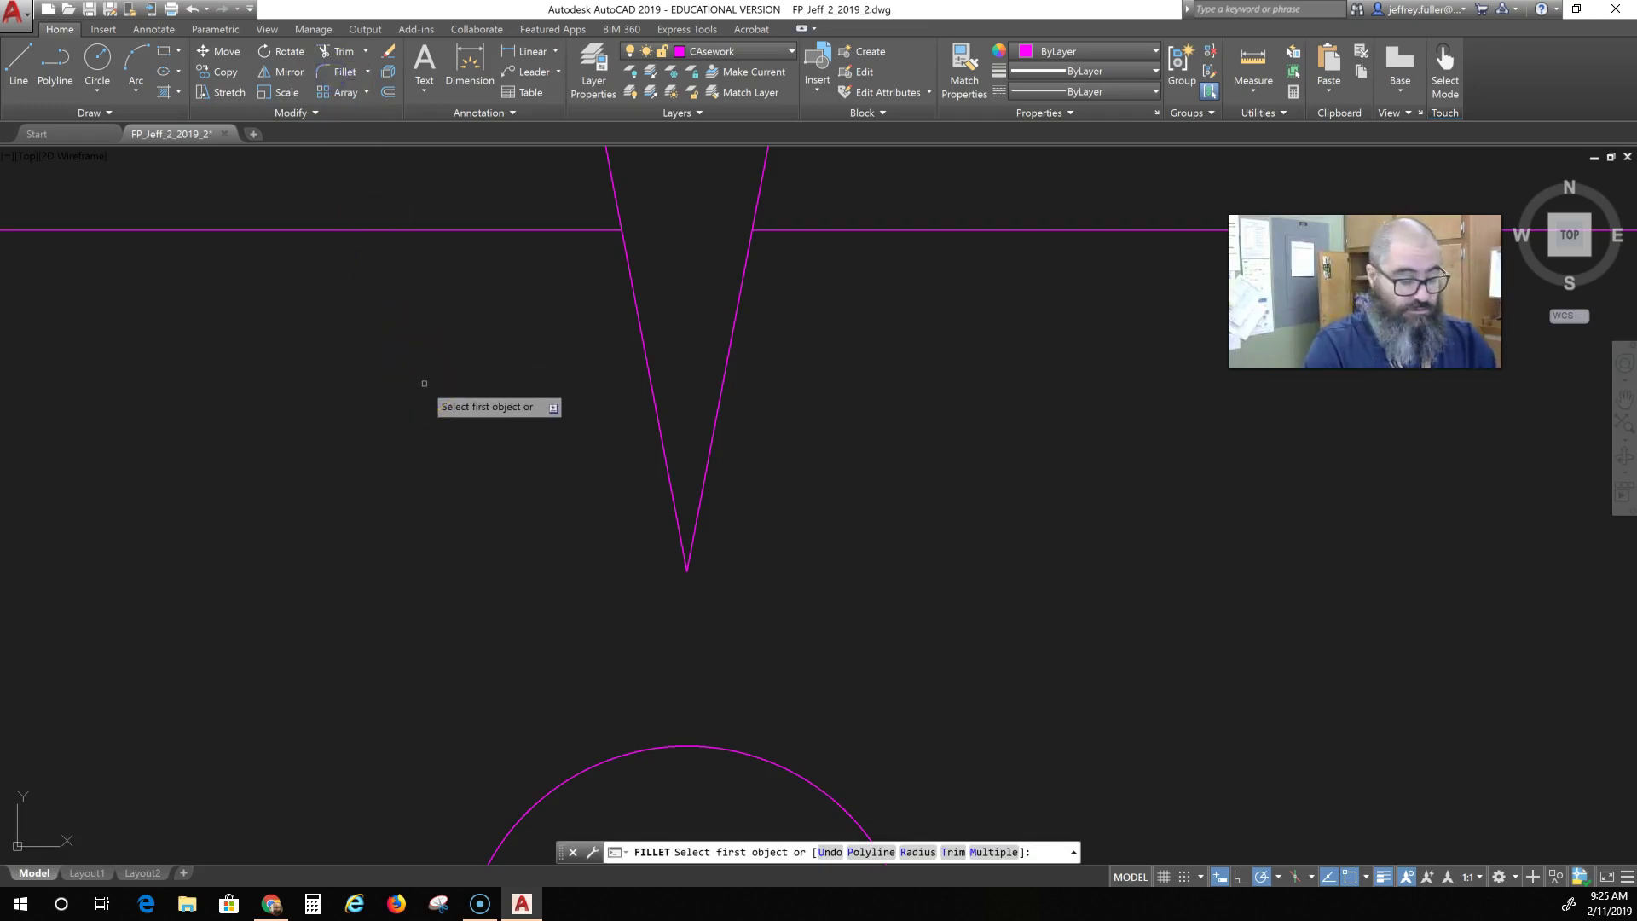
pyautogui.press('Return')
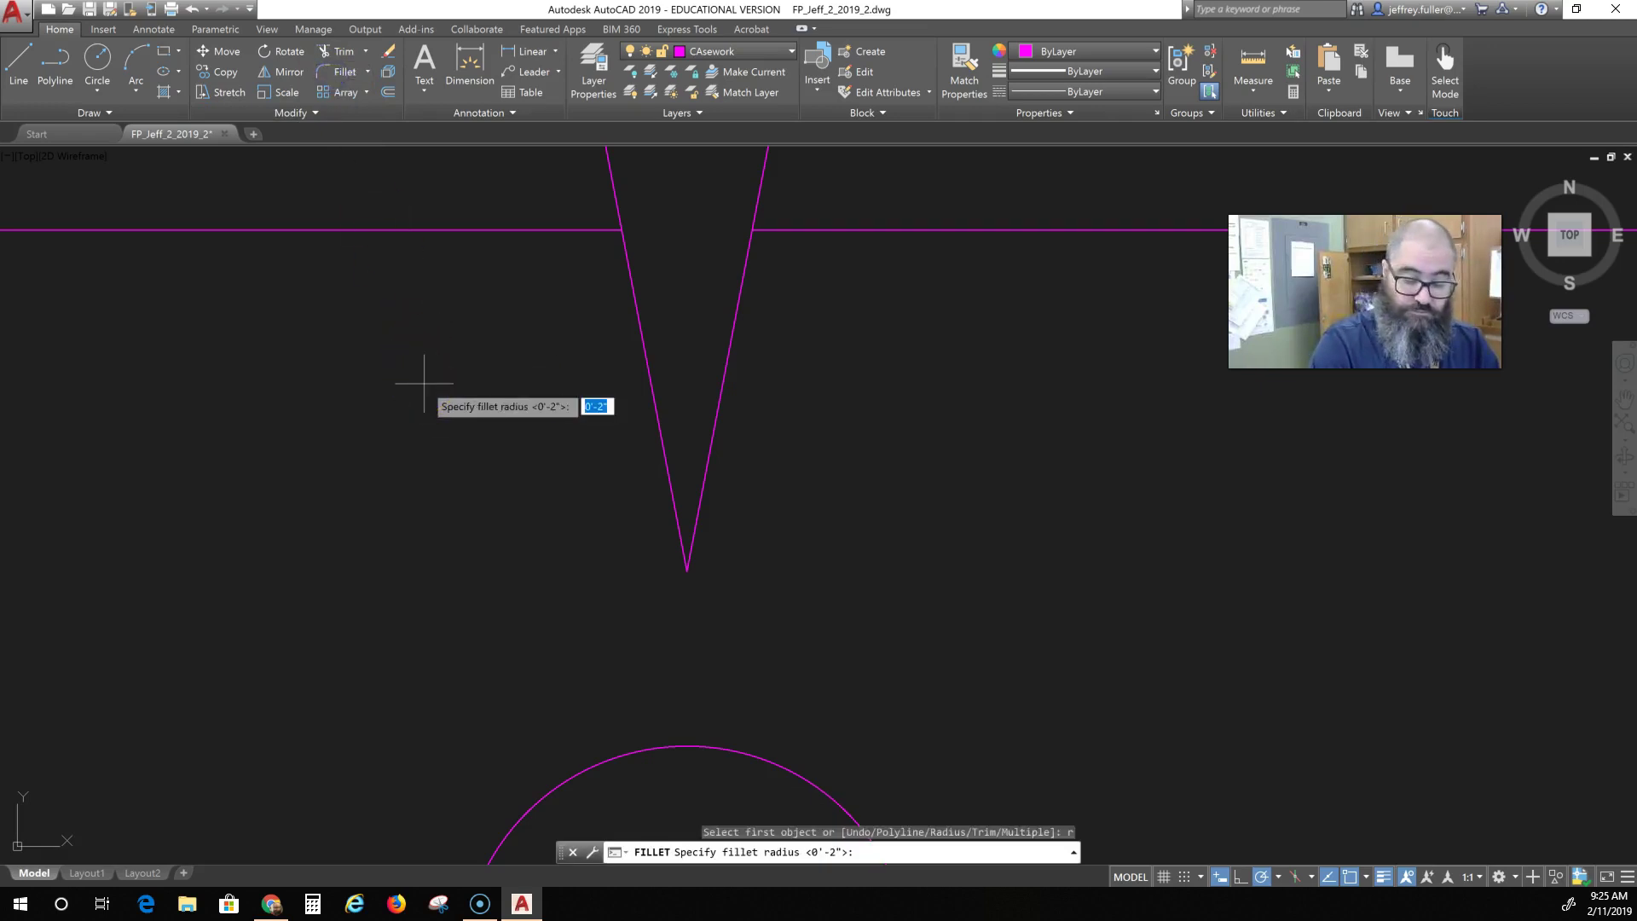
pyautogui.write('1"')
pyautogui.press('Return')
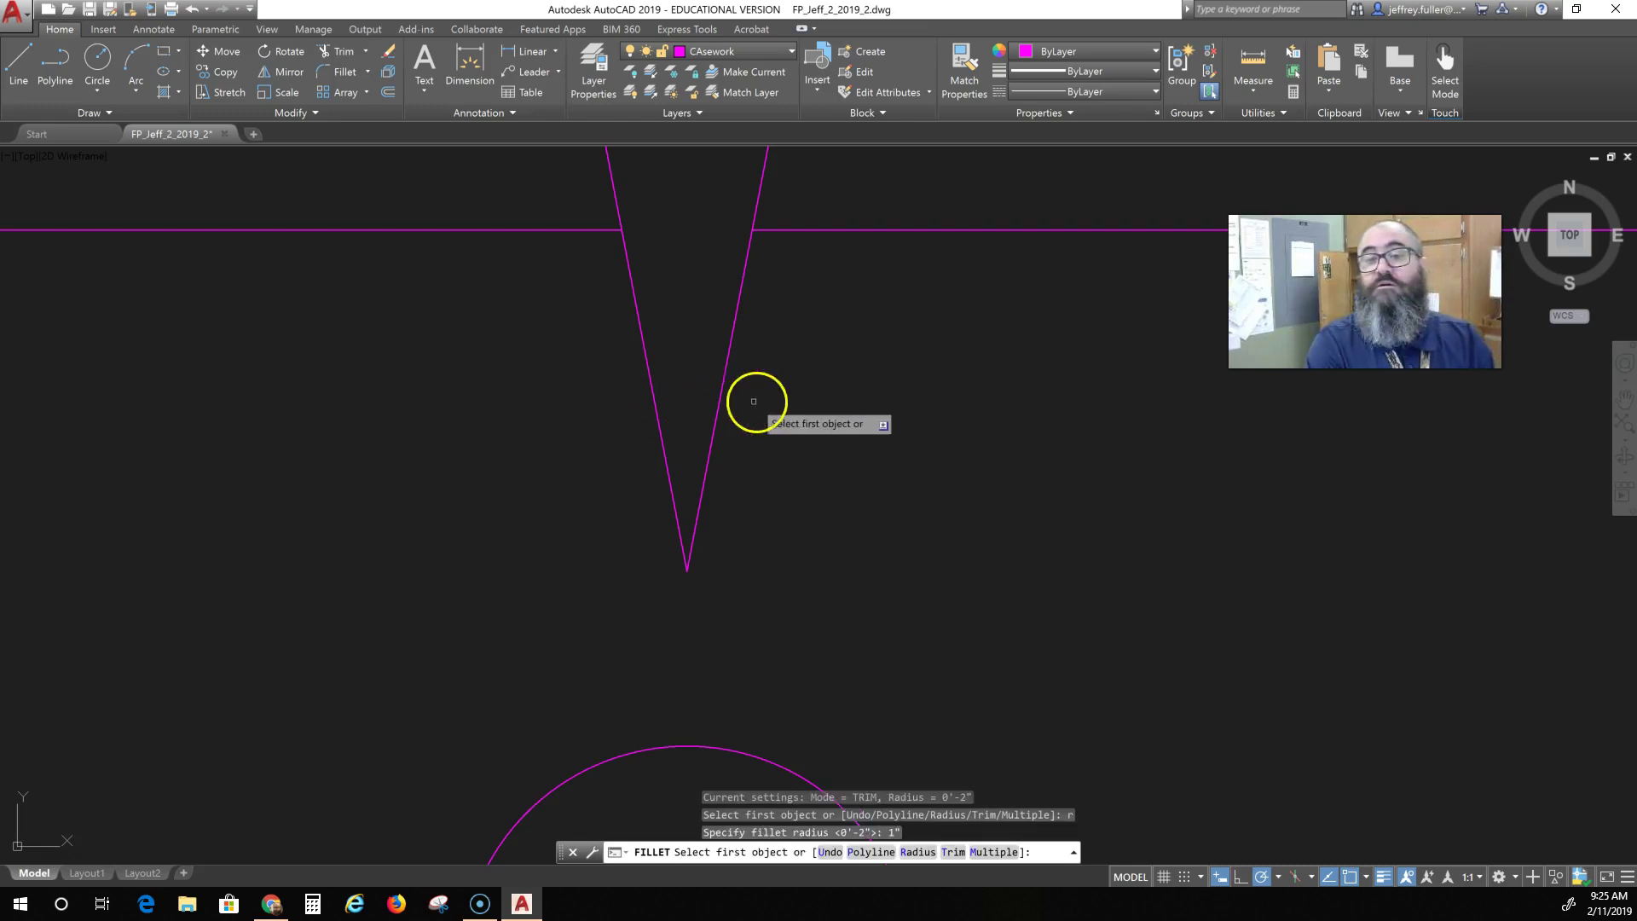
pyautogui.click(718, 408)
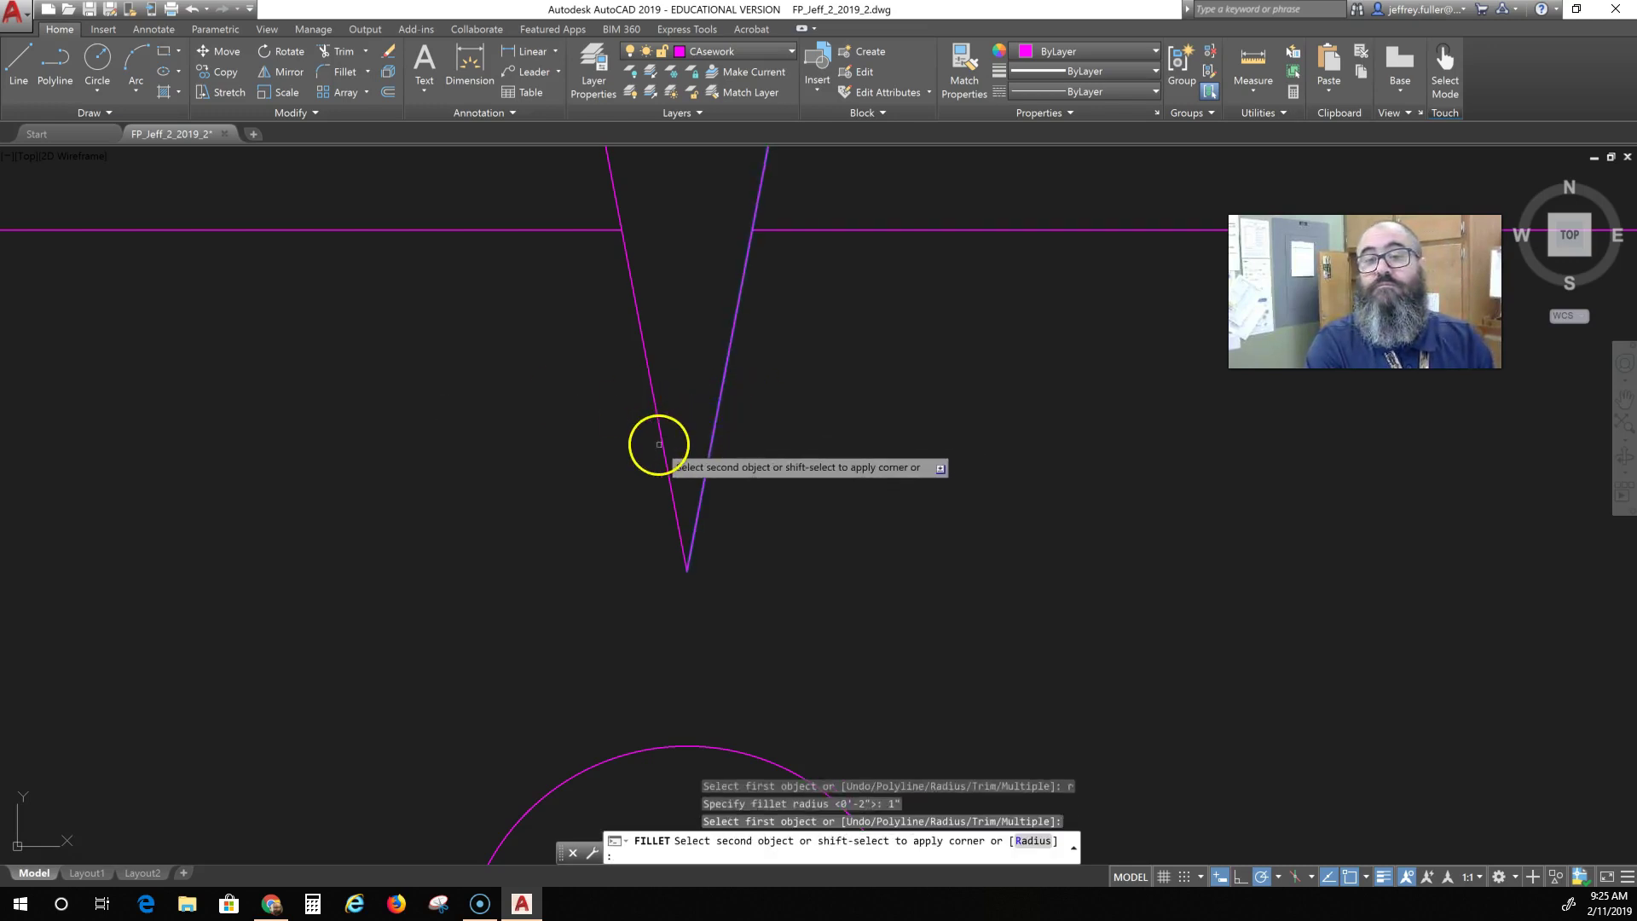
pyautogui.click(664, 444)
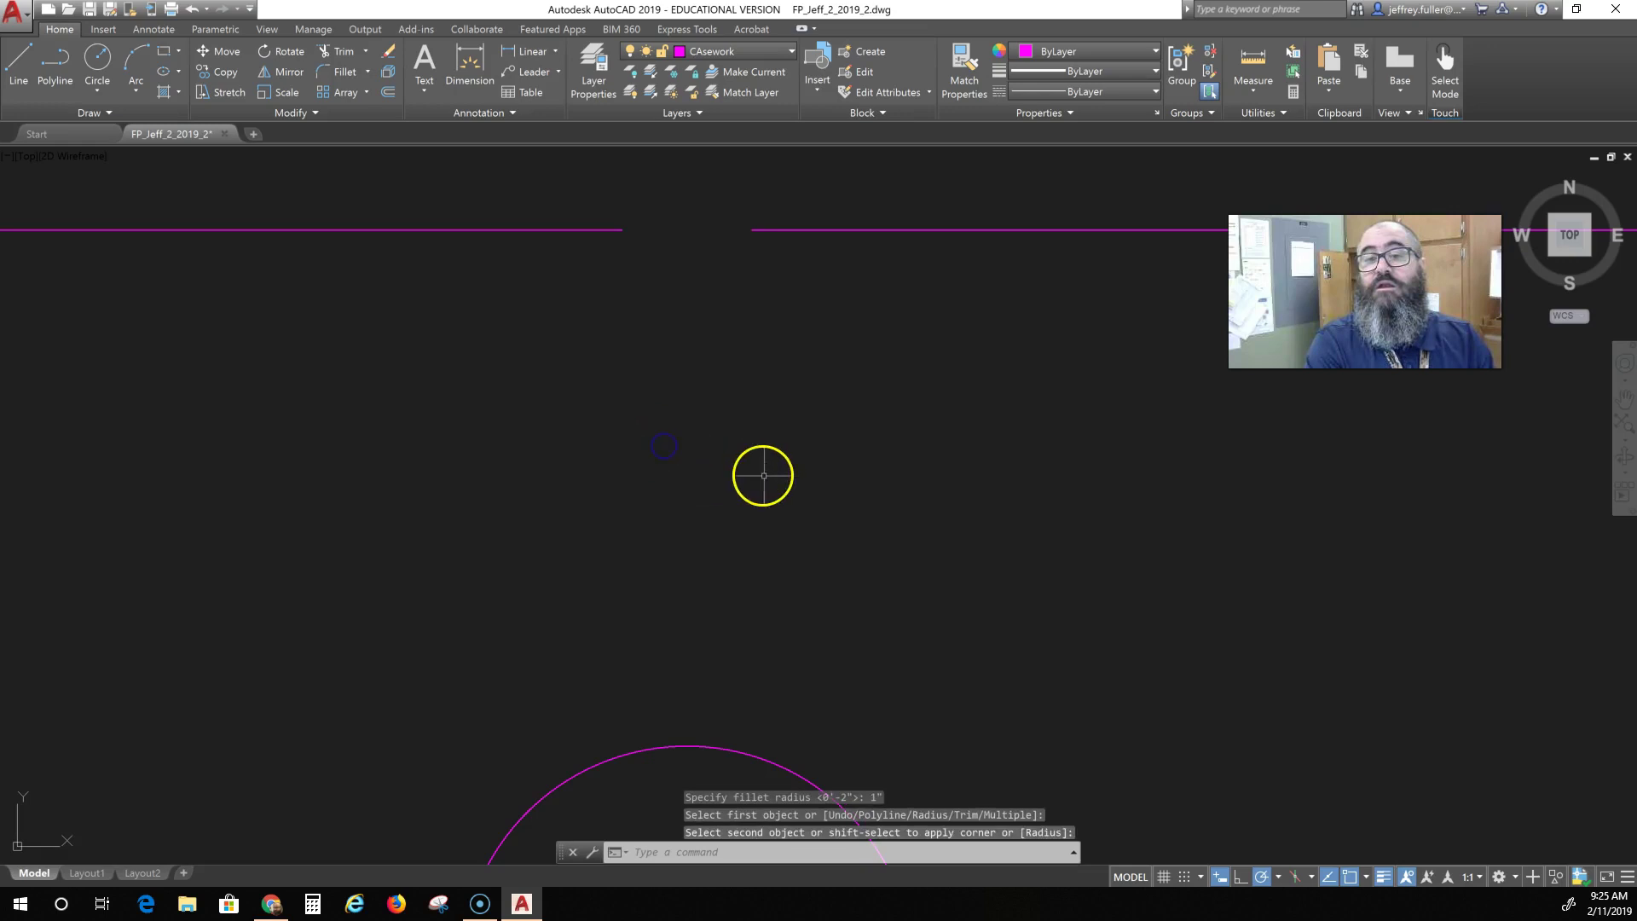
pyautogui.scroll(-6, 763, 477)
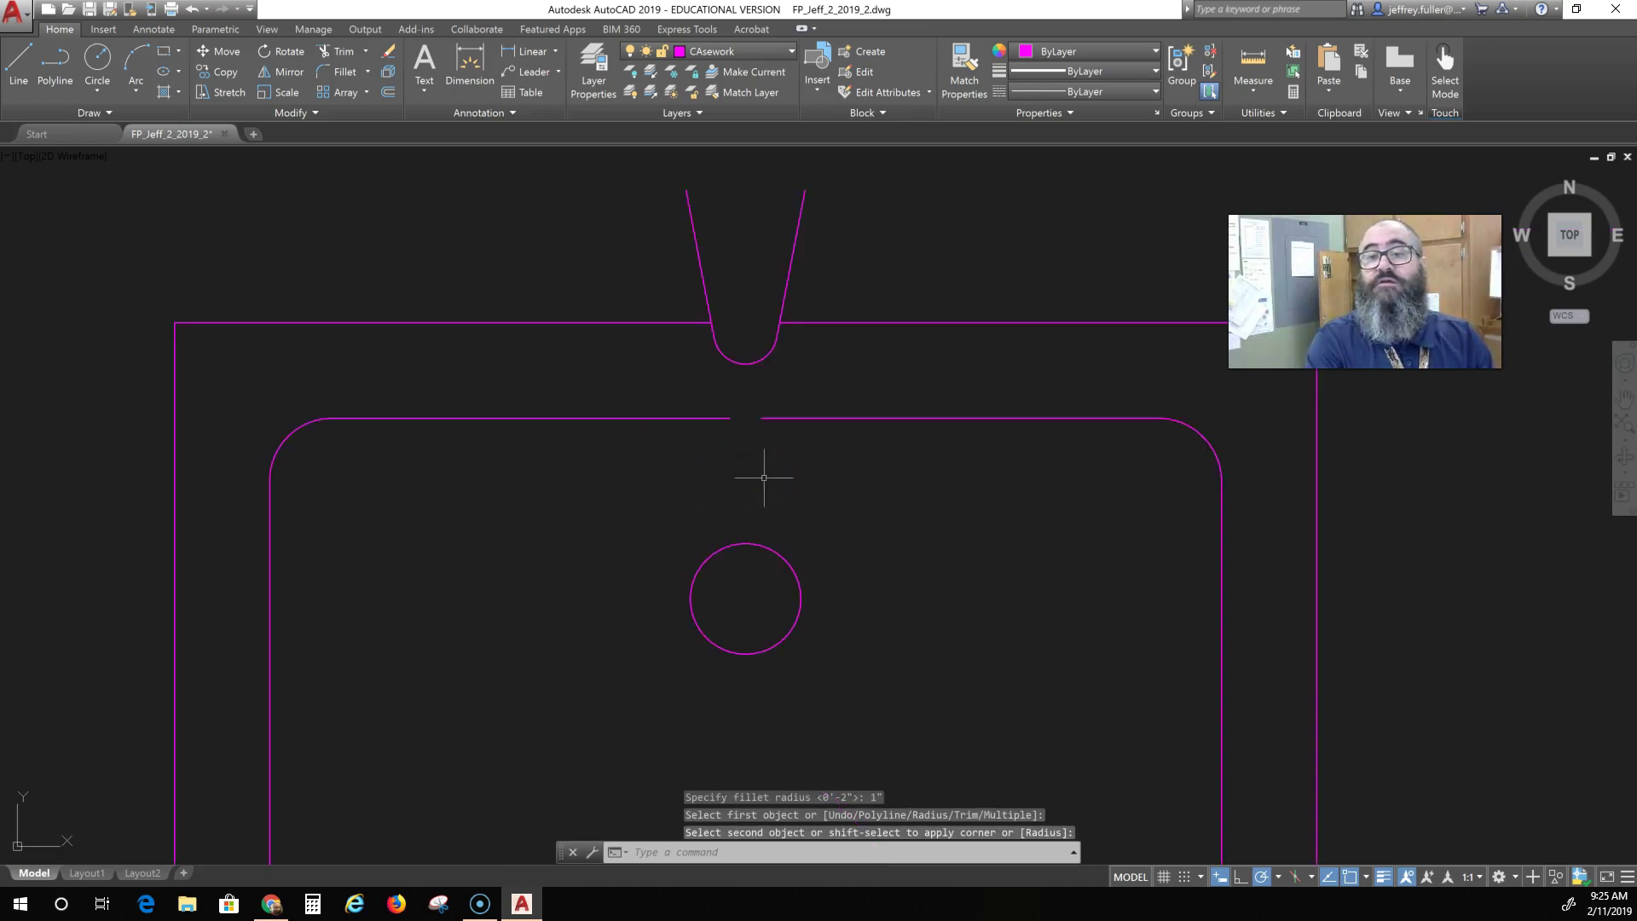
# Move the spout's rounded arc down to sit just above the drain.
pyautogui.moveTo(763, 477); pyautogui.dragTo(668, 485, button='middle')
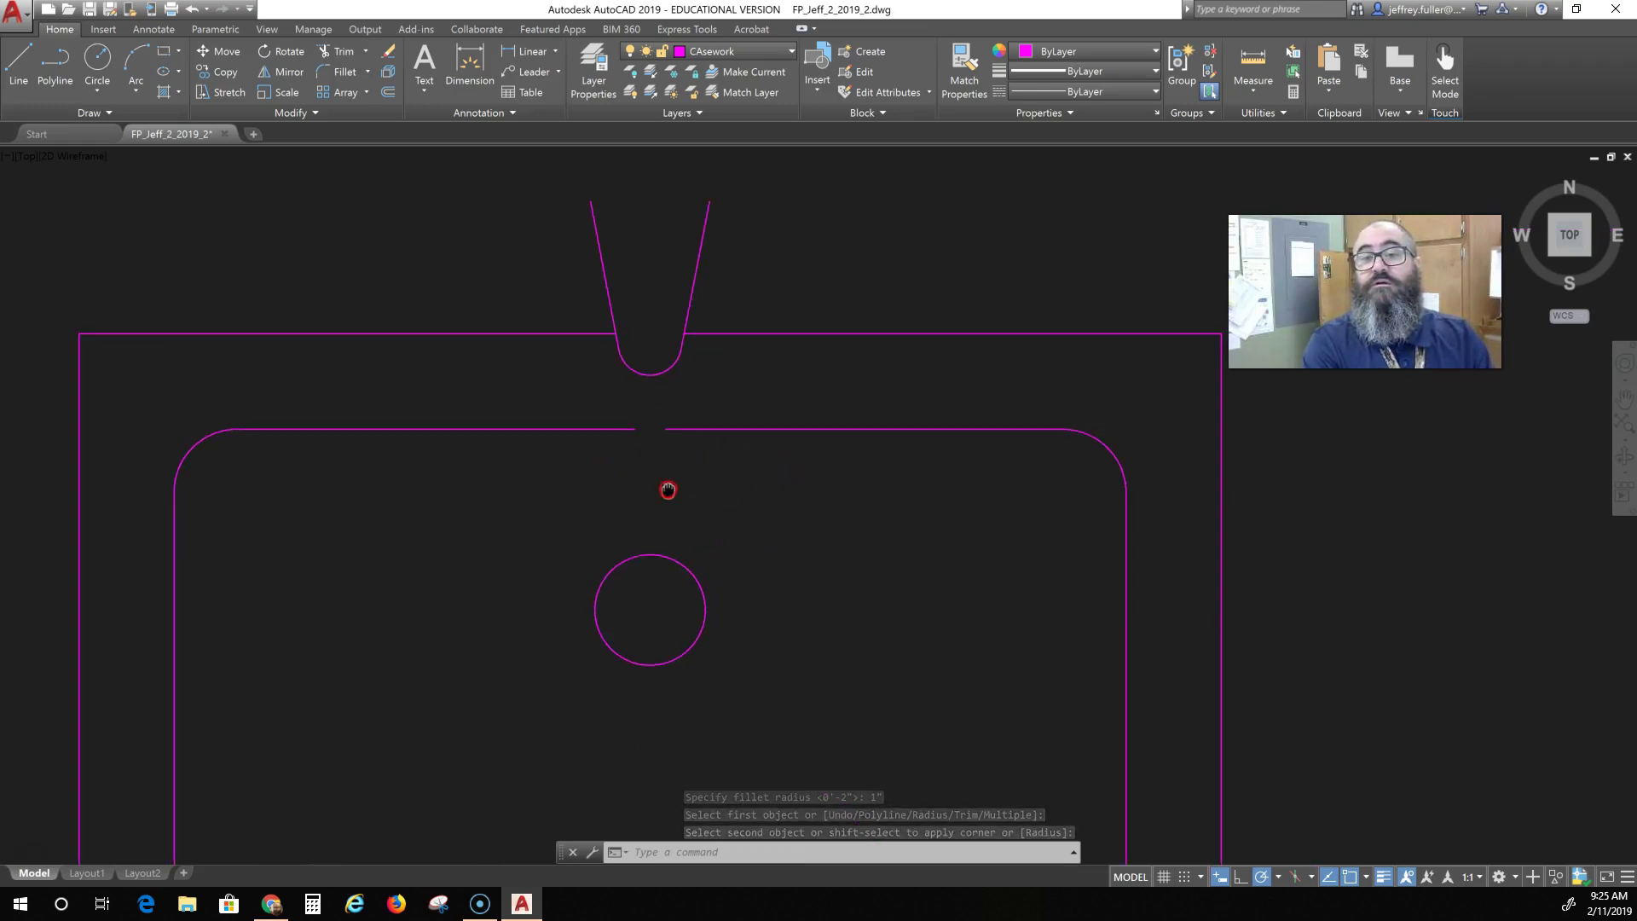
pyautogui.press('Escape')
pyautogui.click(673, 430)
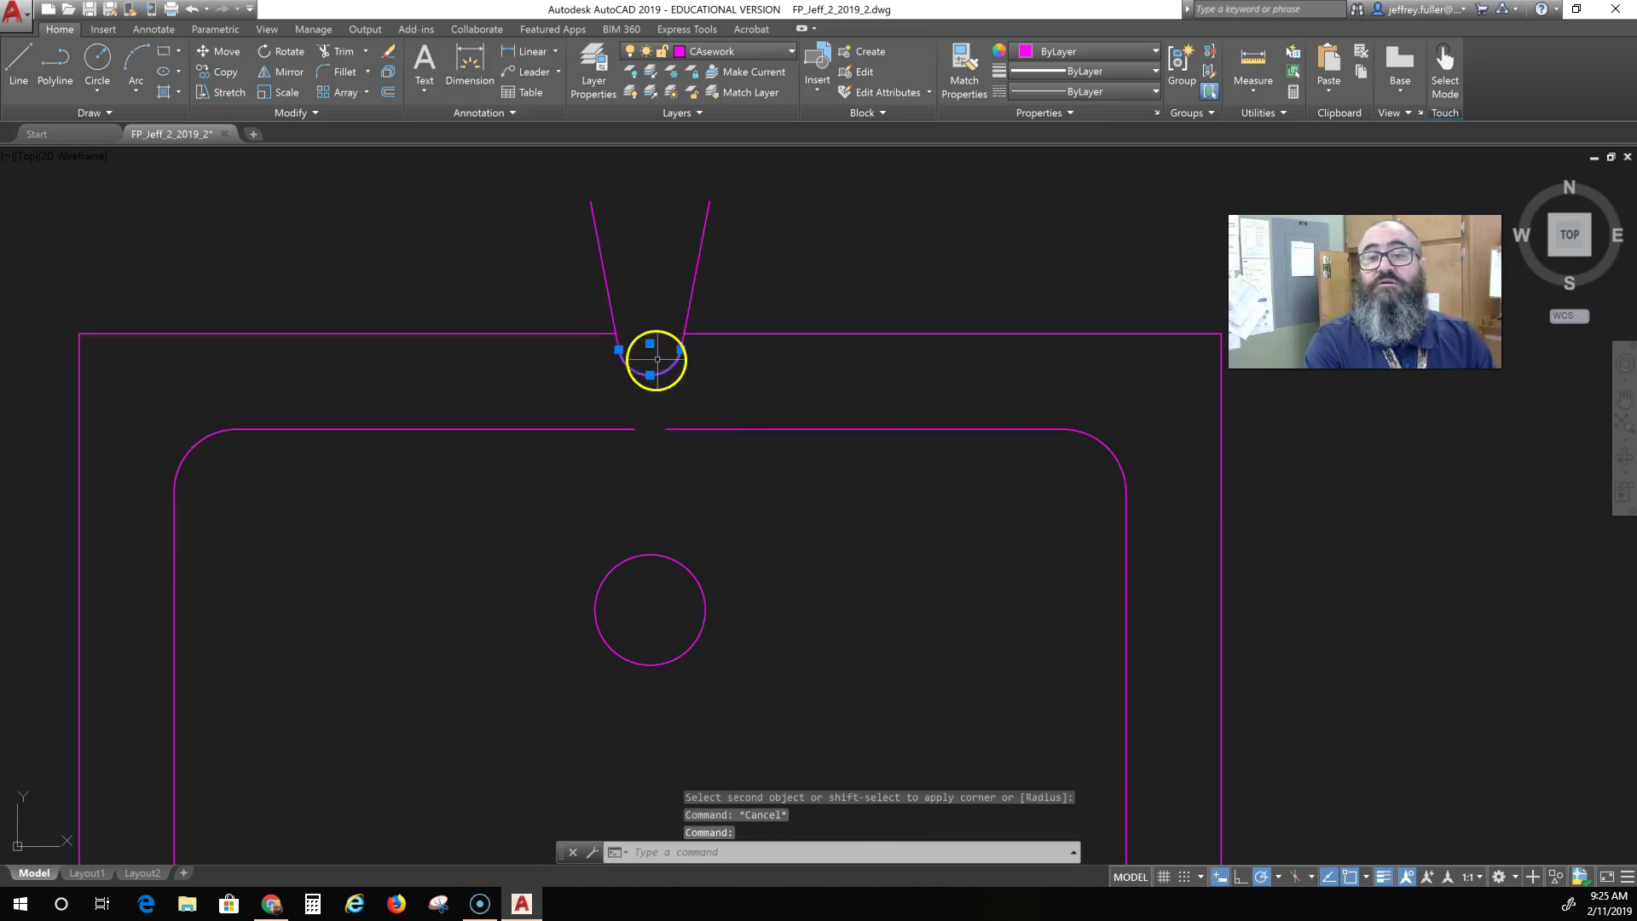
pyautogui.click(649, 343)
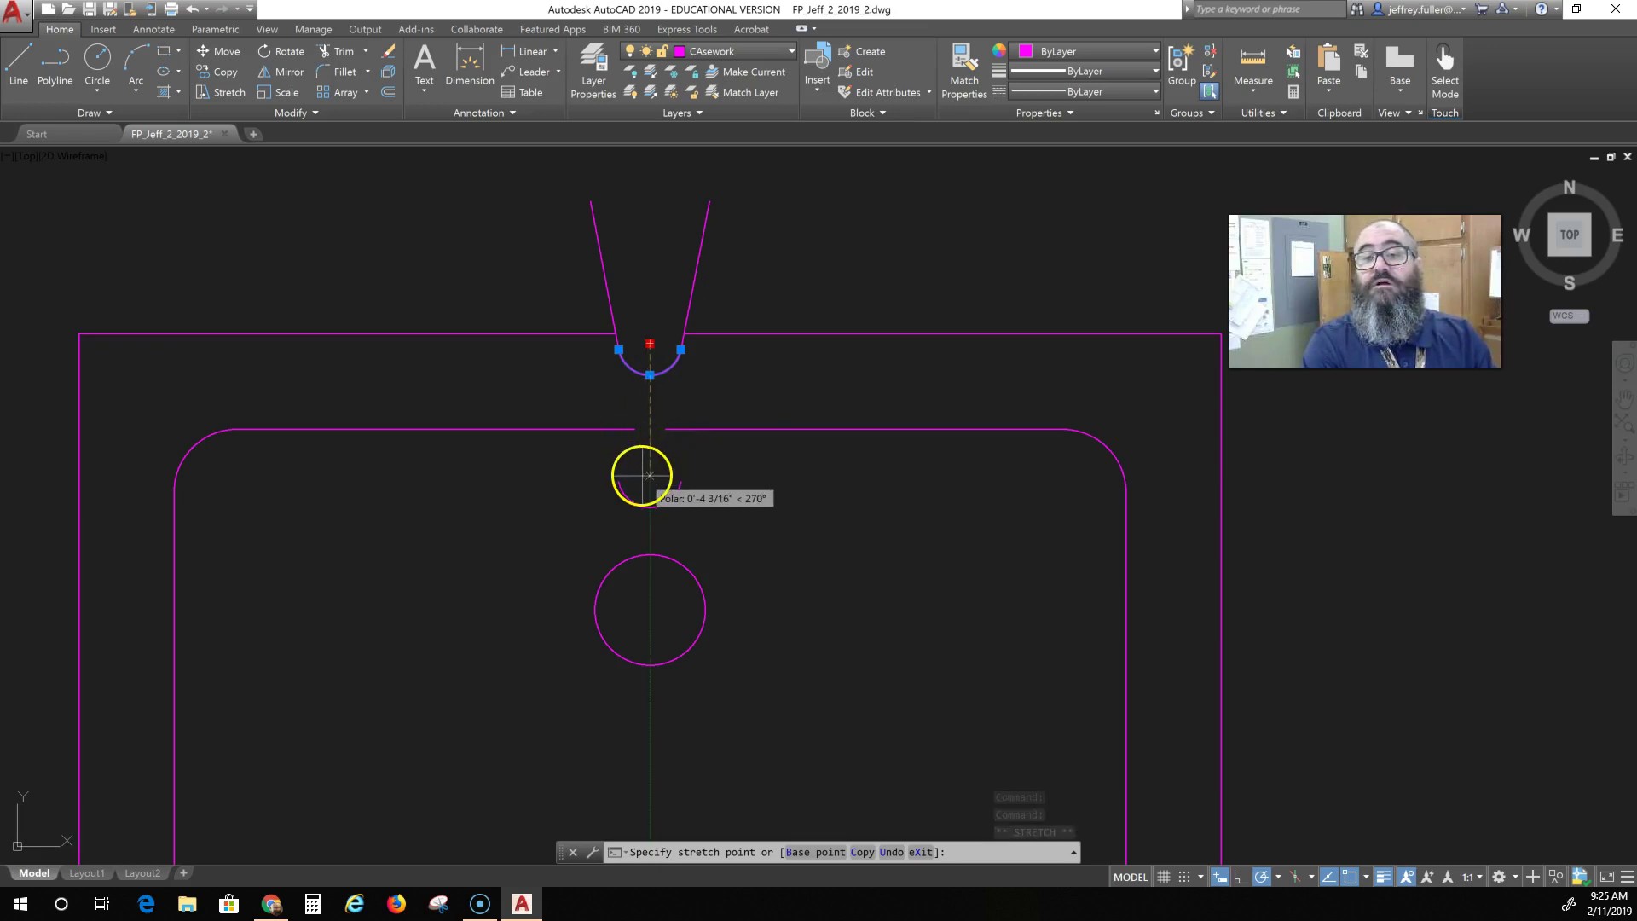
pyautogui.click(646, 468)
pyautogui.press('Escape')
# Stretch both slanted lines' bottom endpoints down onto the lowered arc.
pyautogui.click(680, 347)
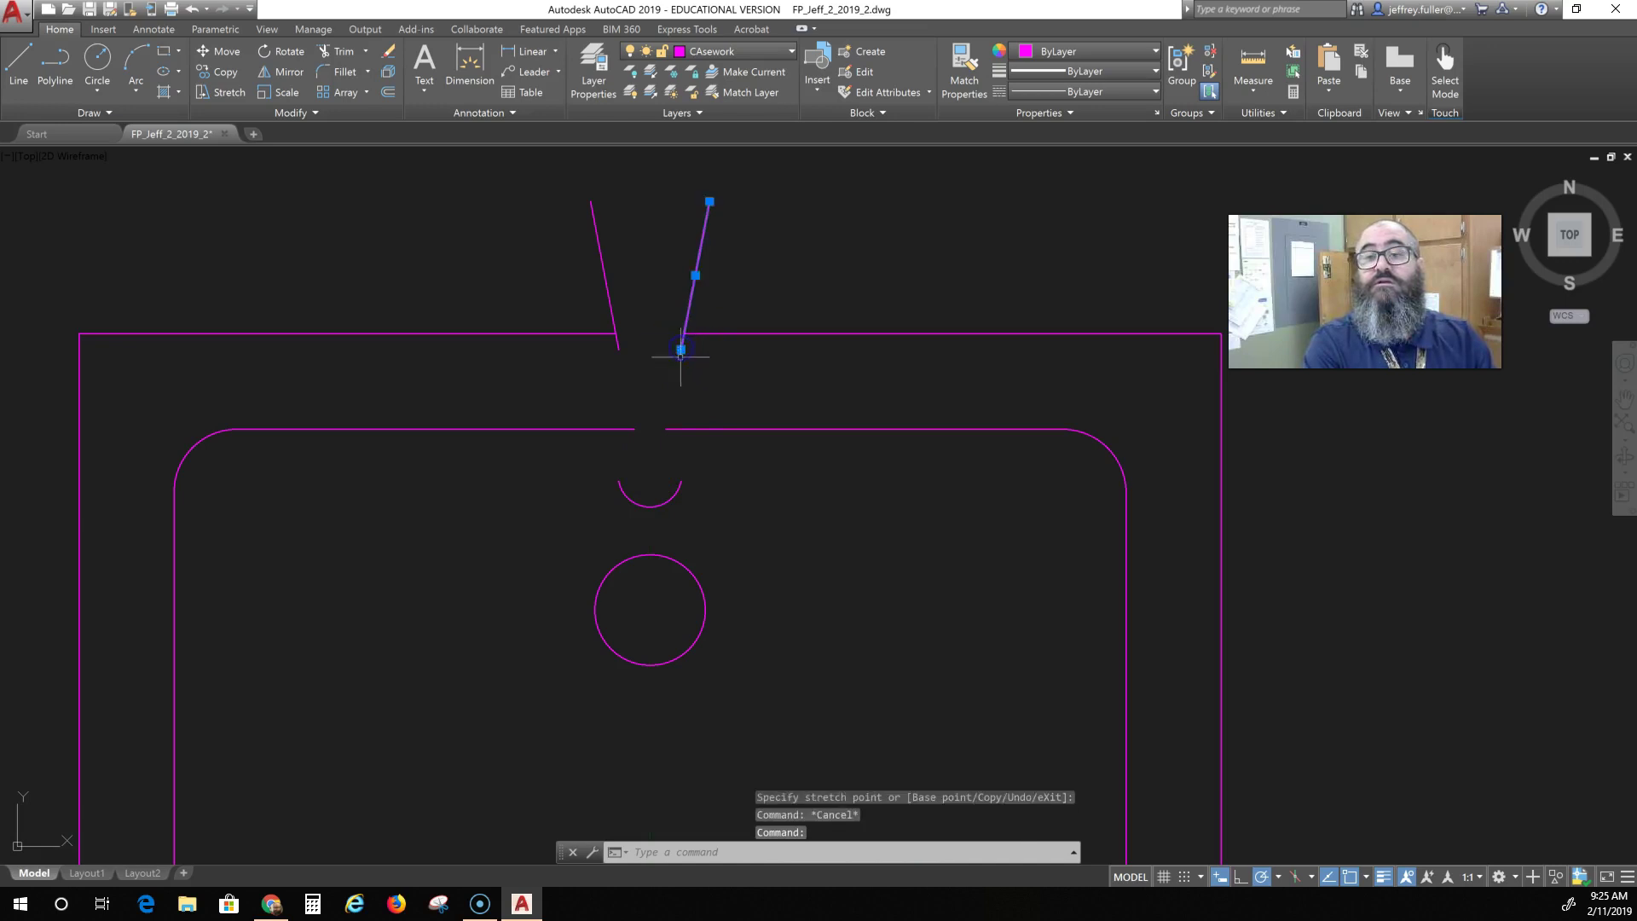
pyautogui.moveTo(680, 349); pyautogui.dragTo(681, 481)
pyautogui.click(614, 292)
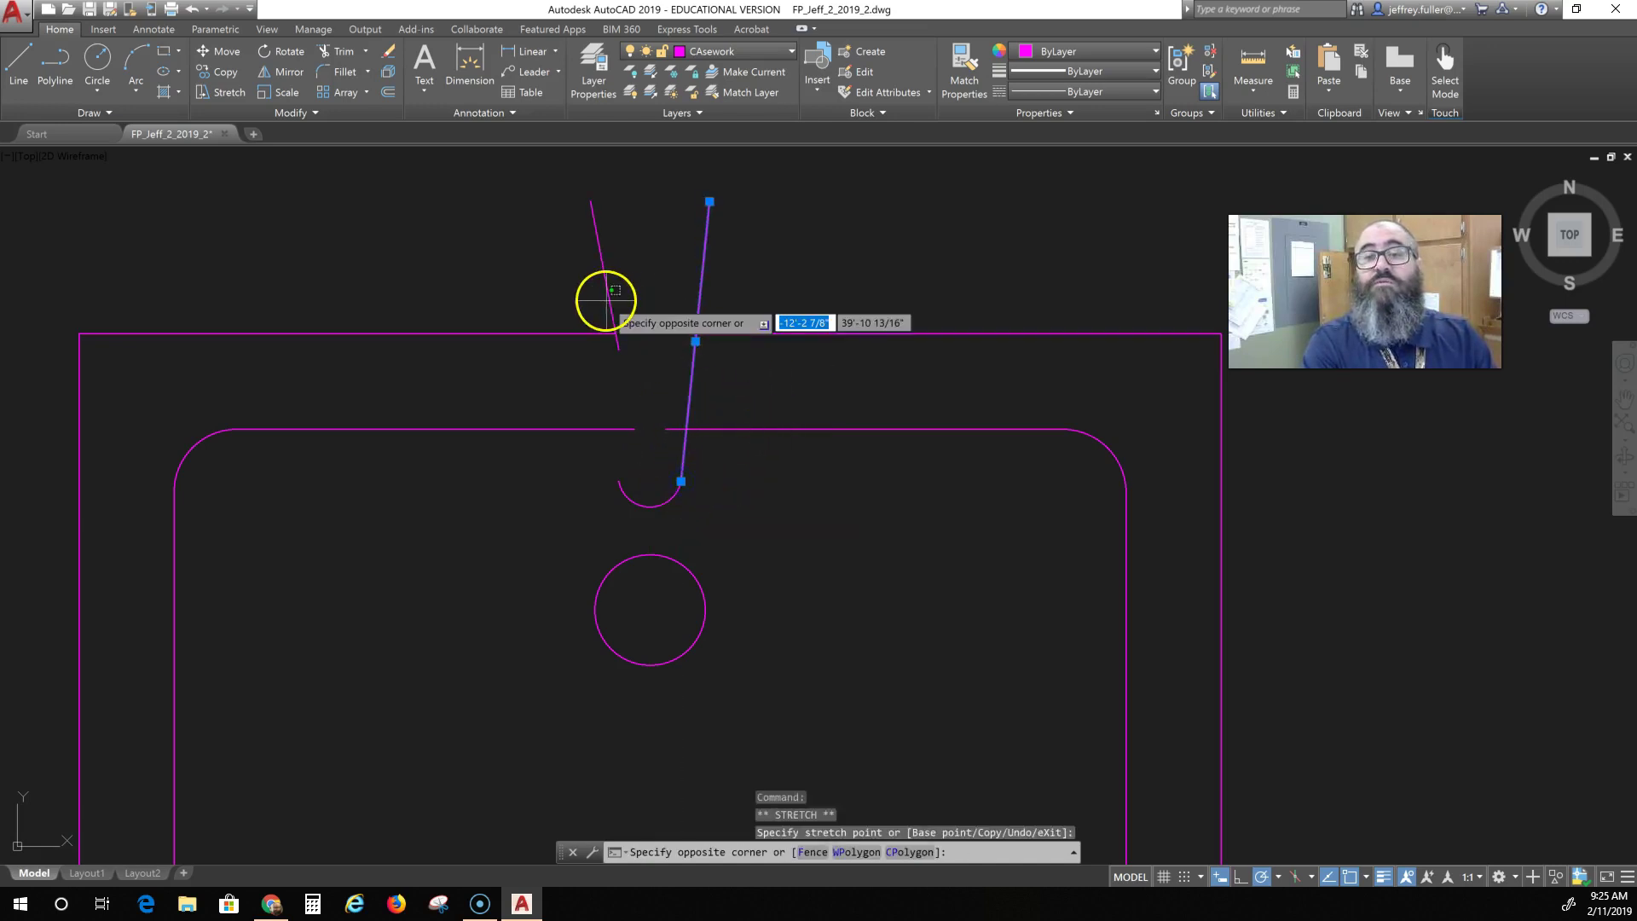
pyautogui.click(611, 321)
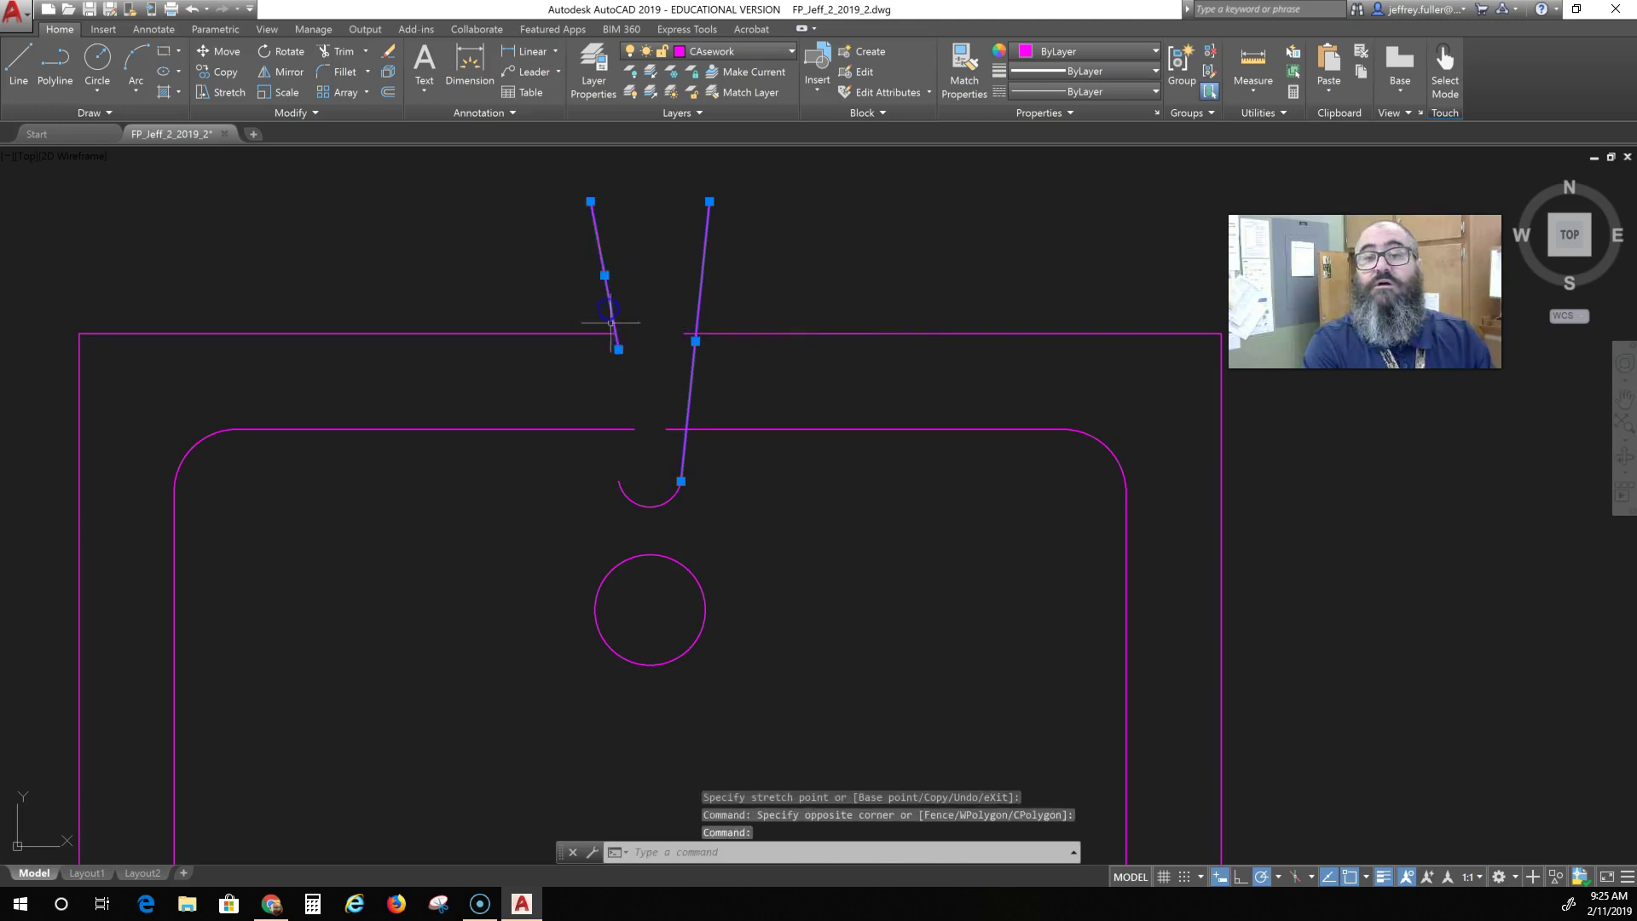
pyautogui.click(619, 348)
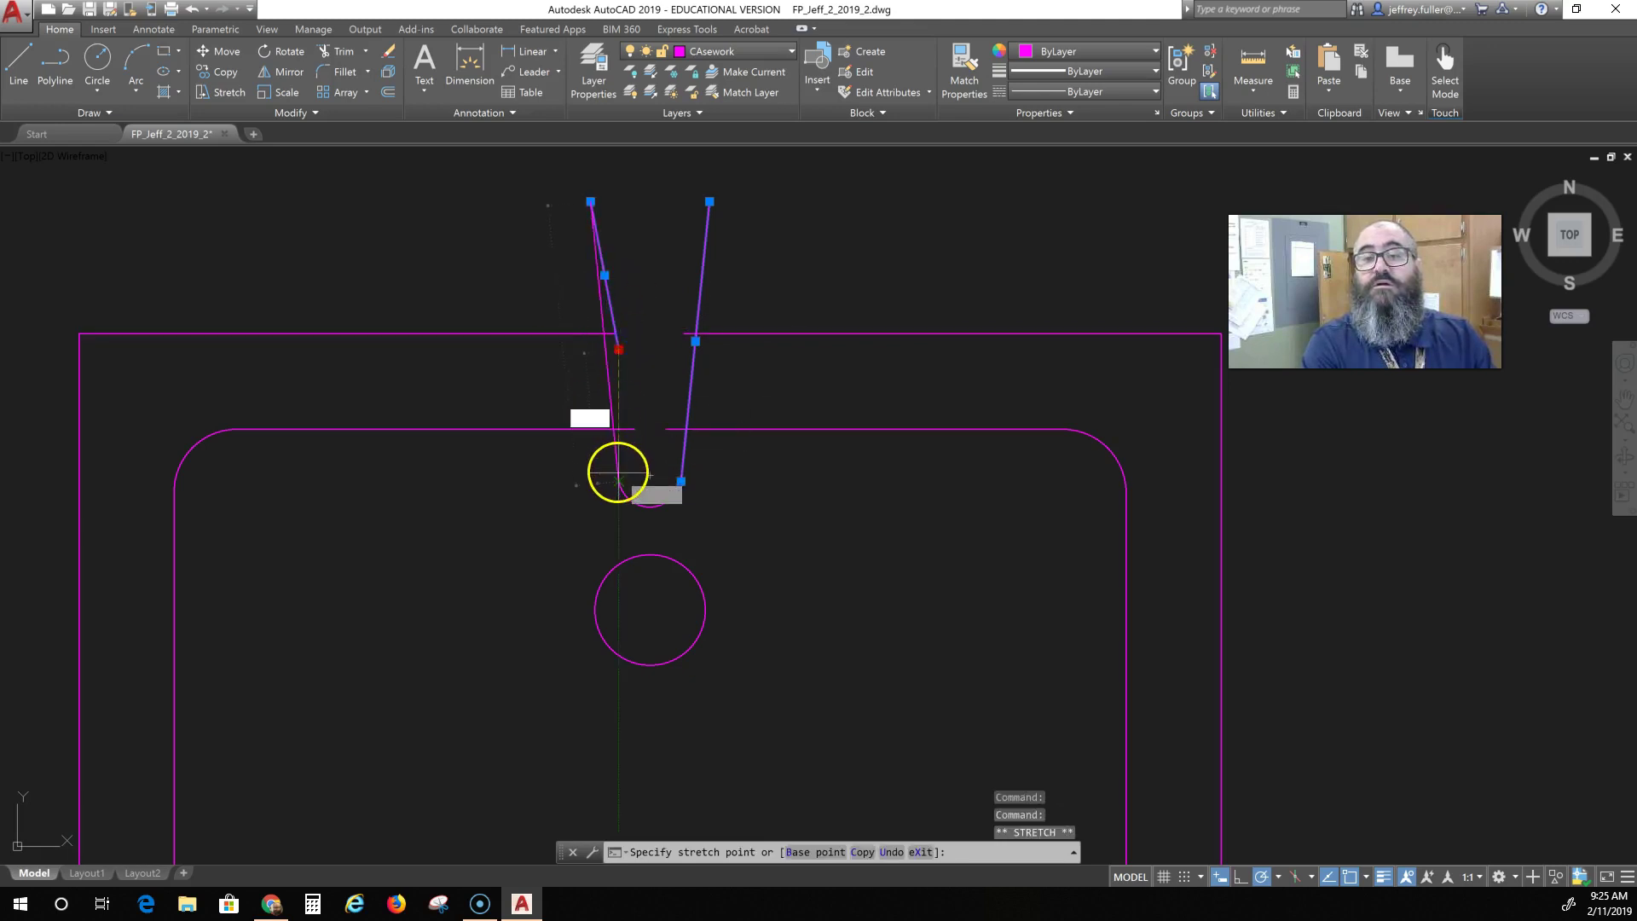
pyautogui.click(617, 475)
pyautogui.press('Escape')
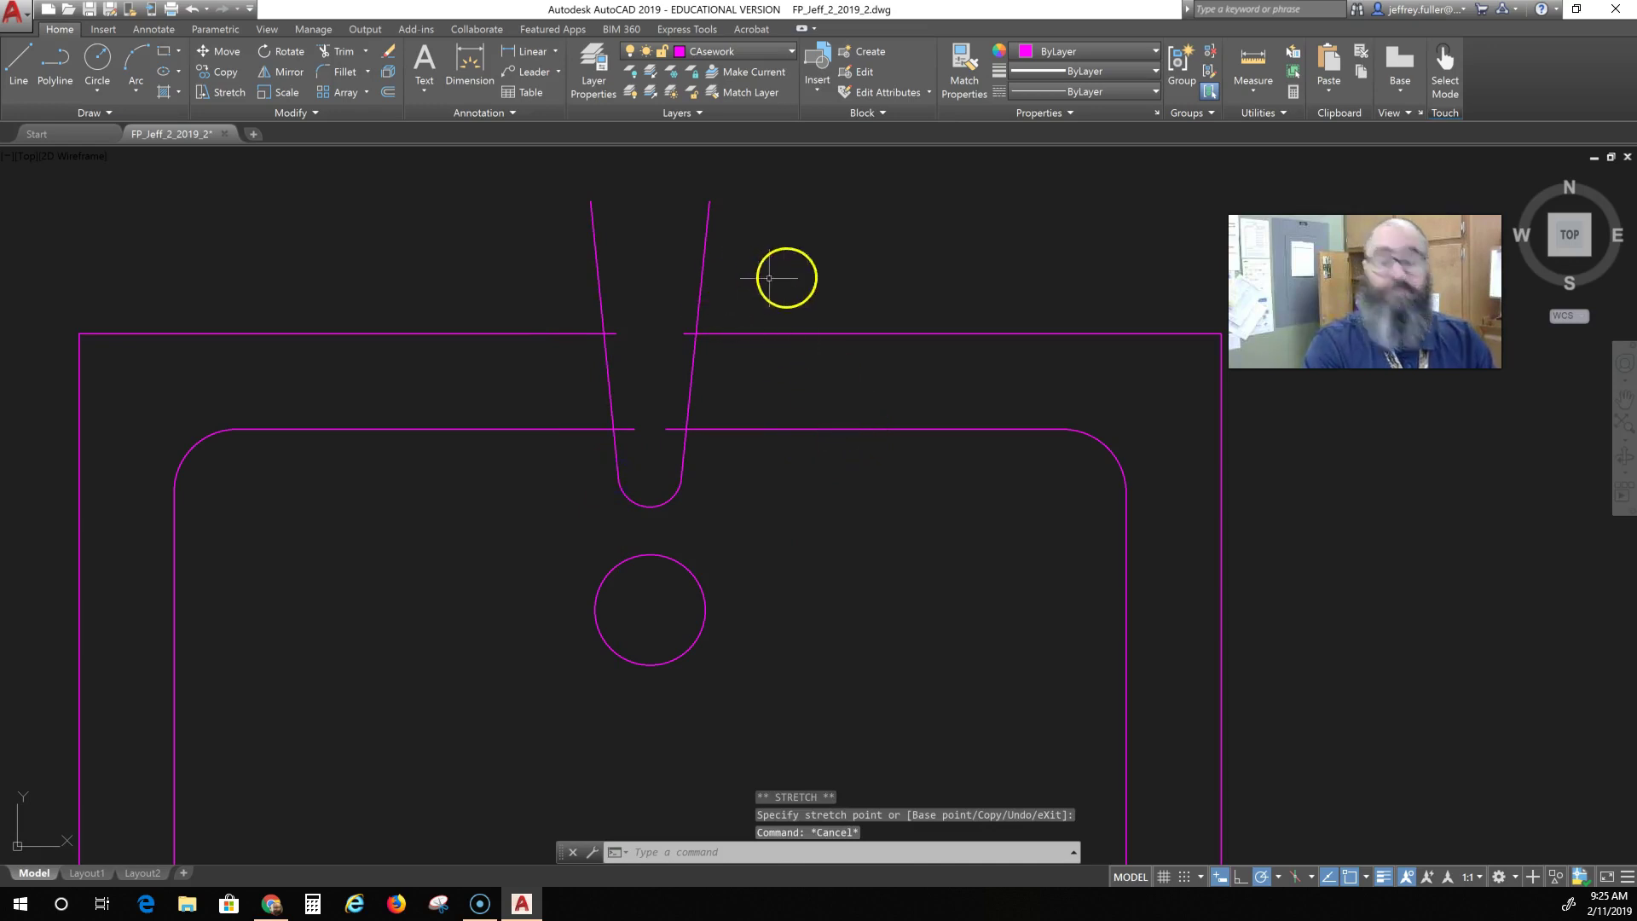
# Trim the outer and inner tub edge pieces crossing the spout slot.
pyautogui.write('tri')
pyautogui.press('Return')
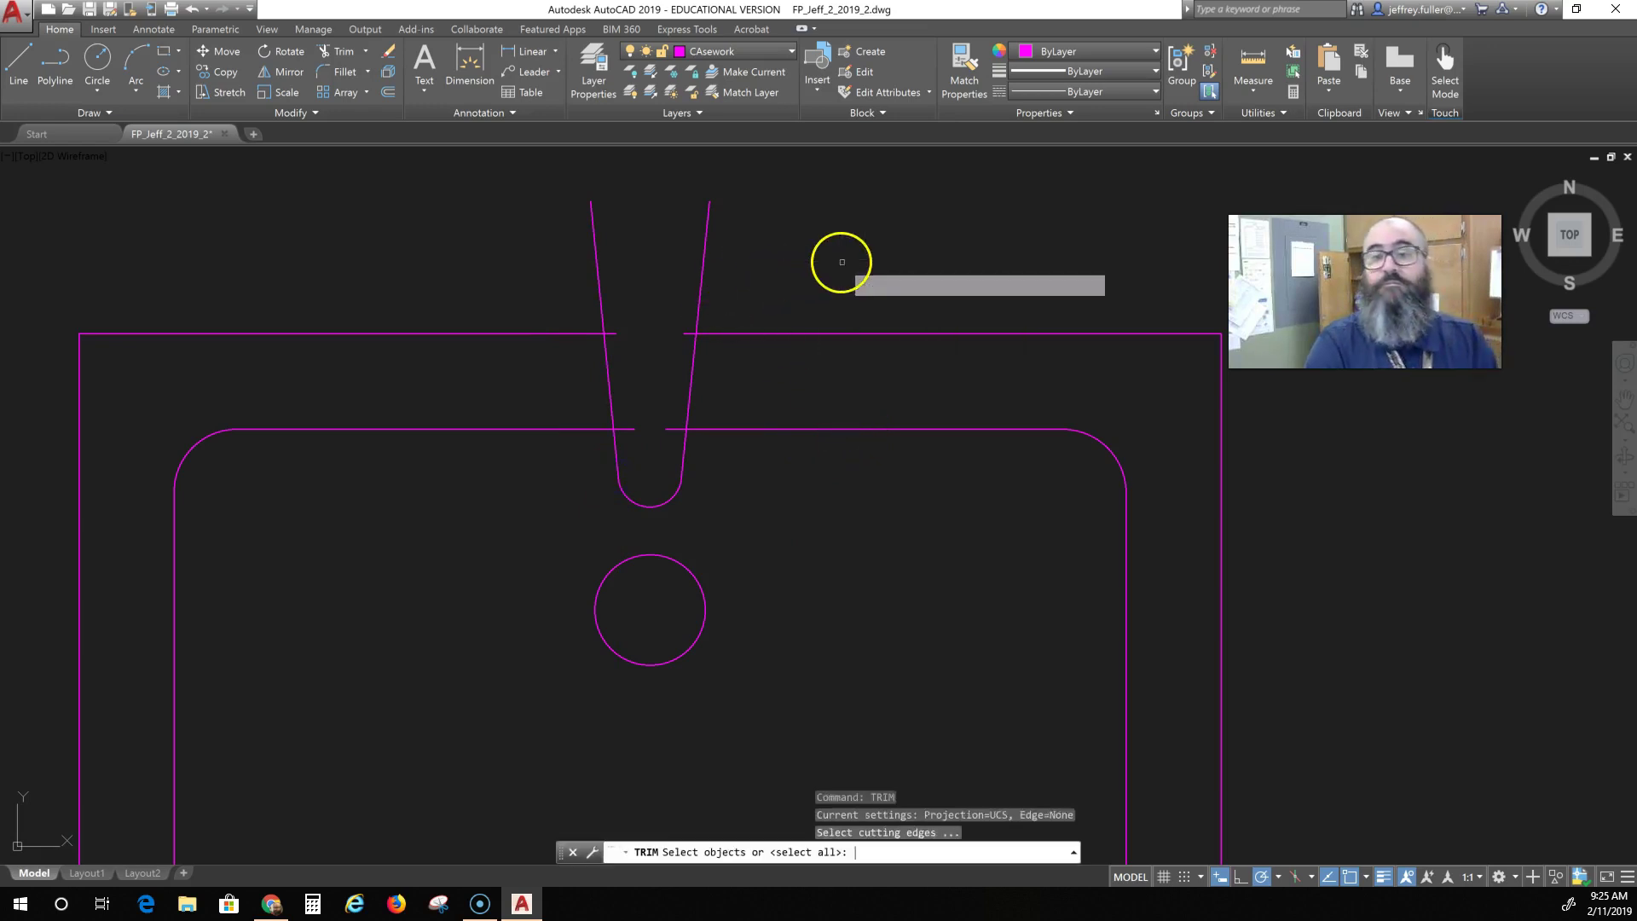
pyautogui.press('Return')
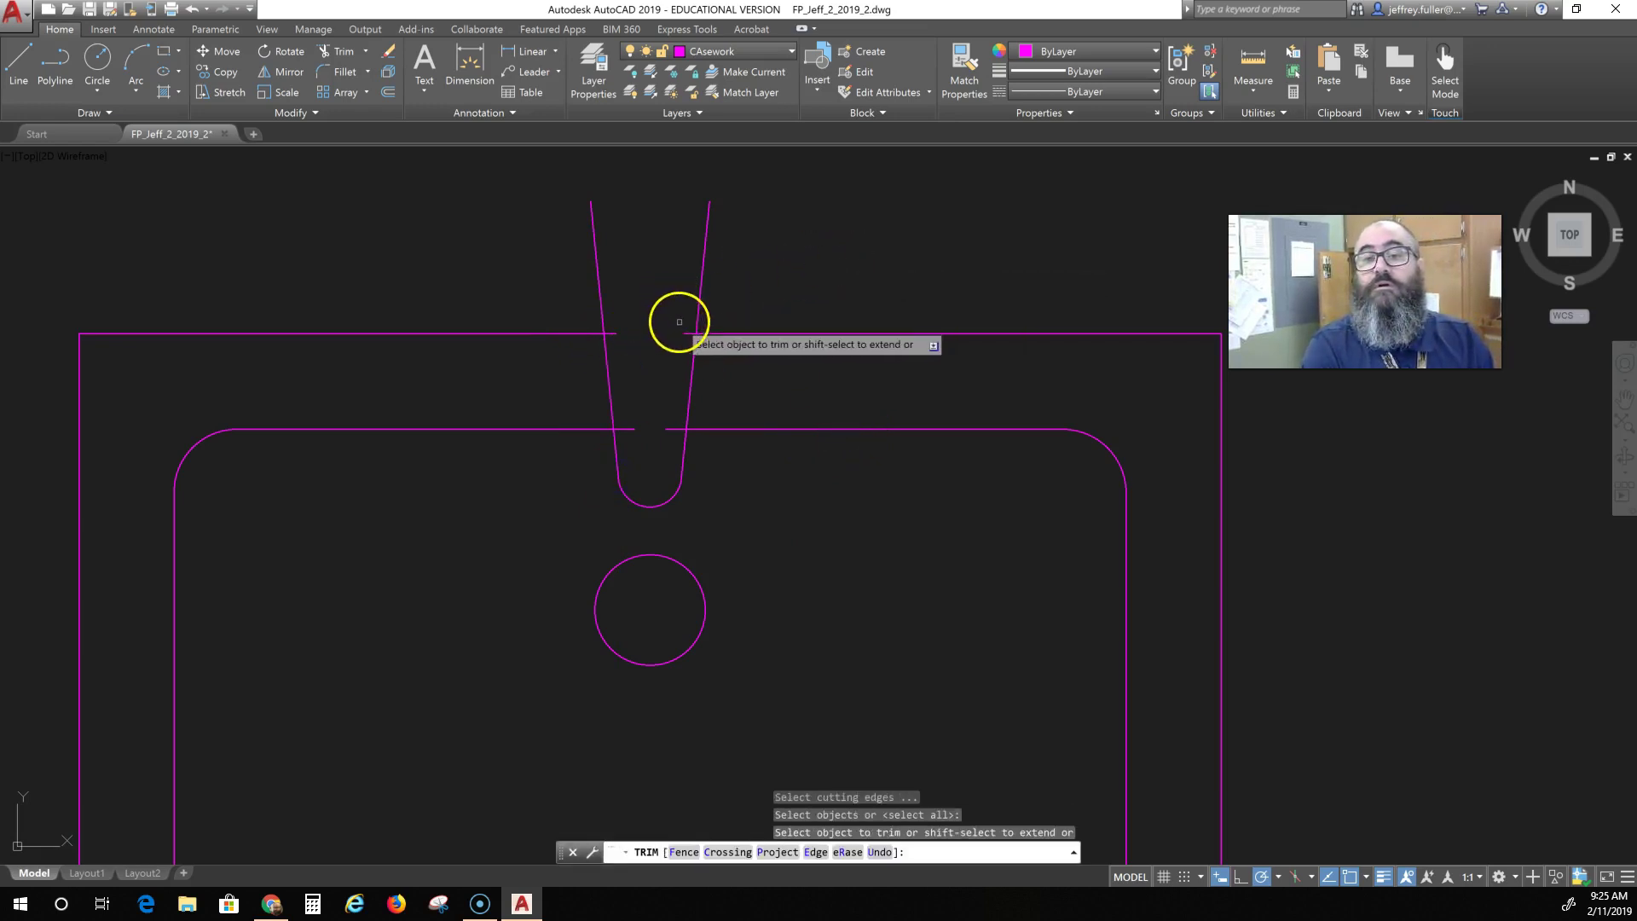
pyautogui.click(681, 331)
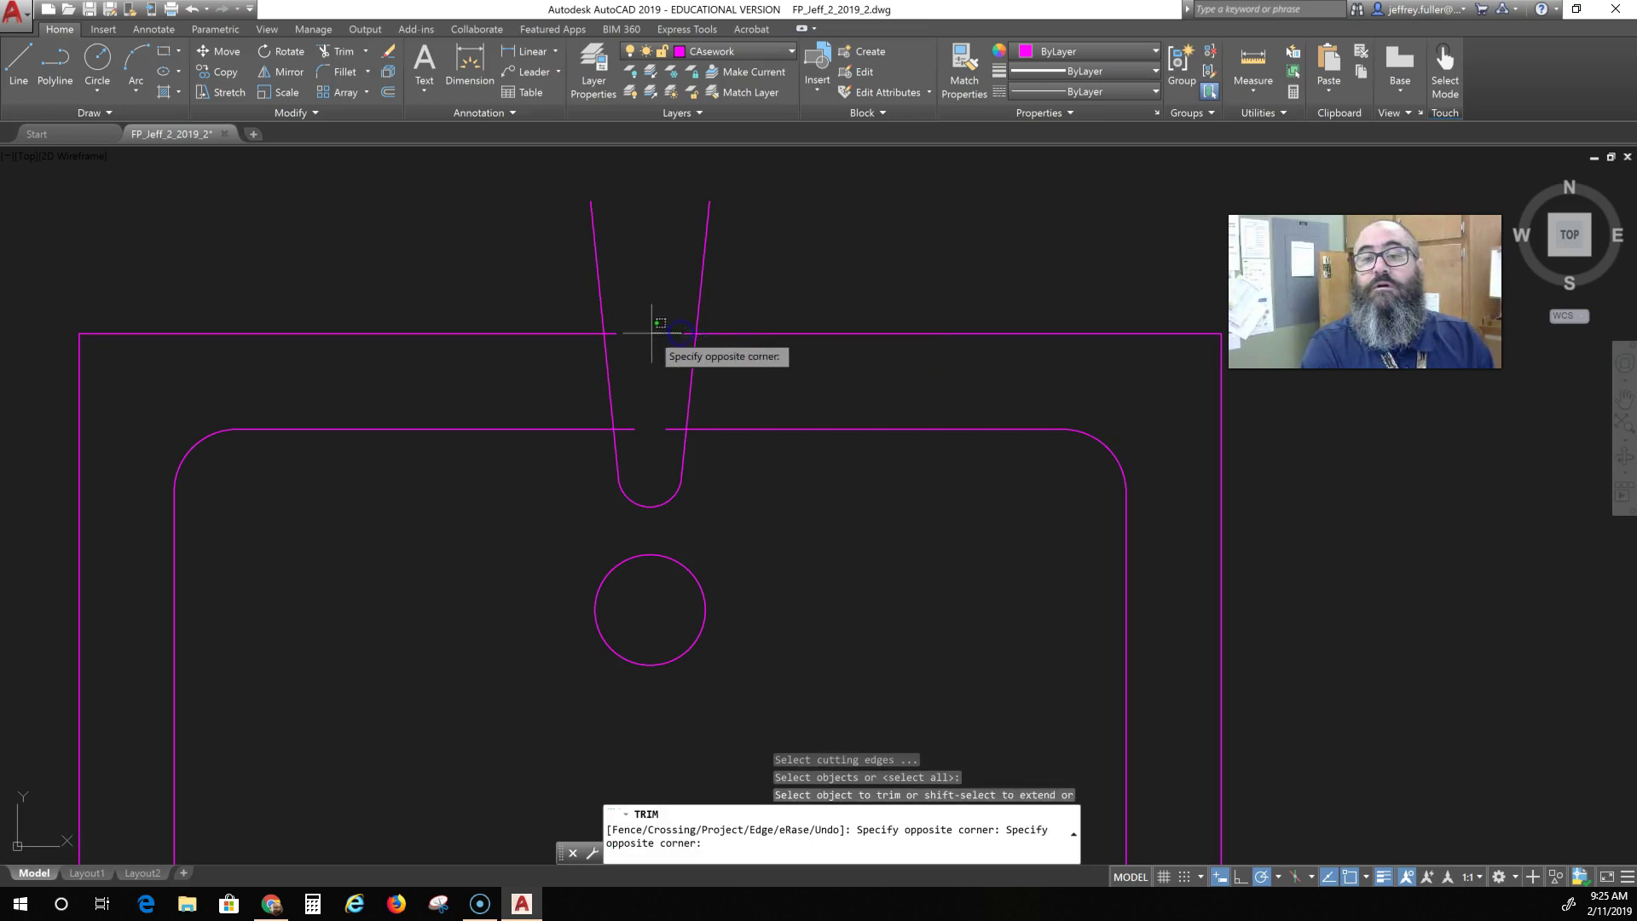
pyautogui.click(609, 335)
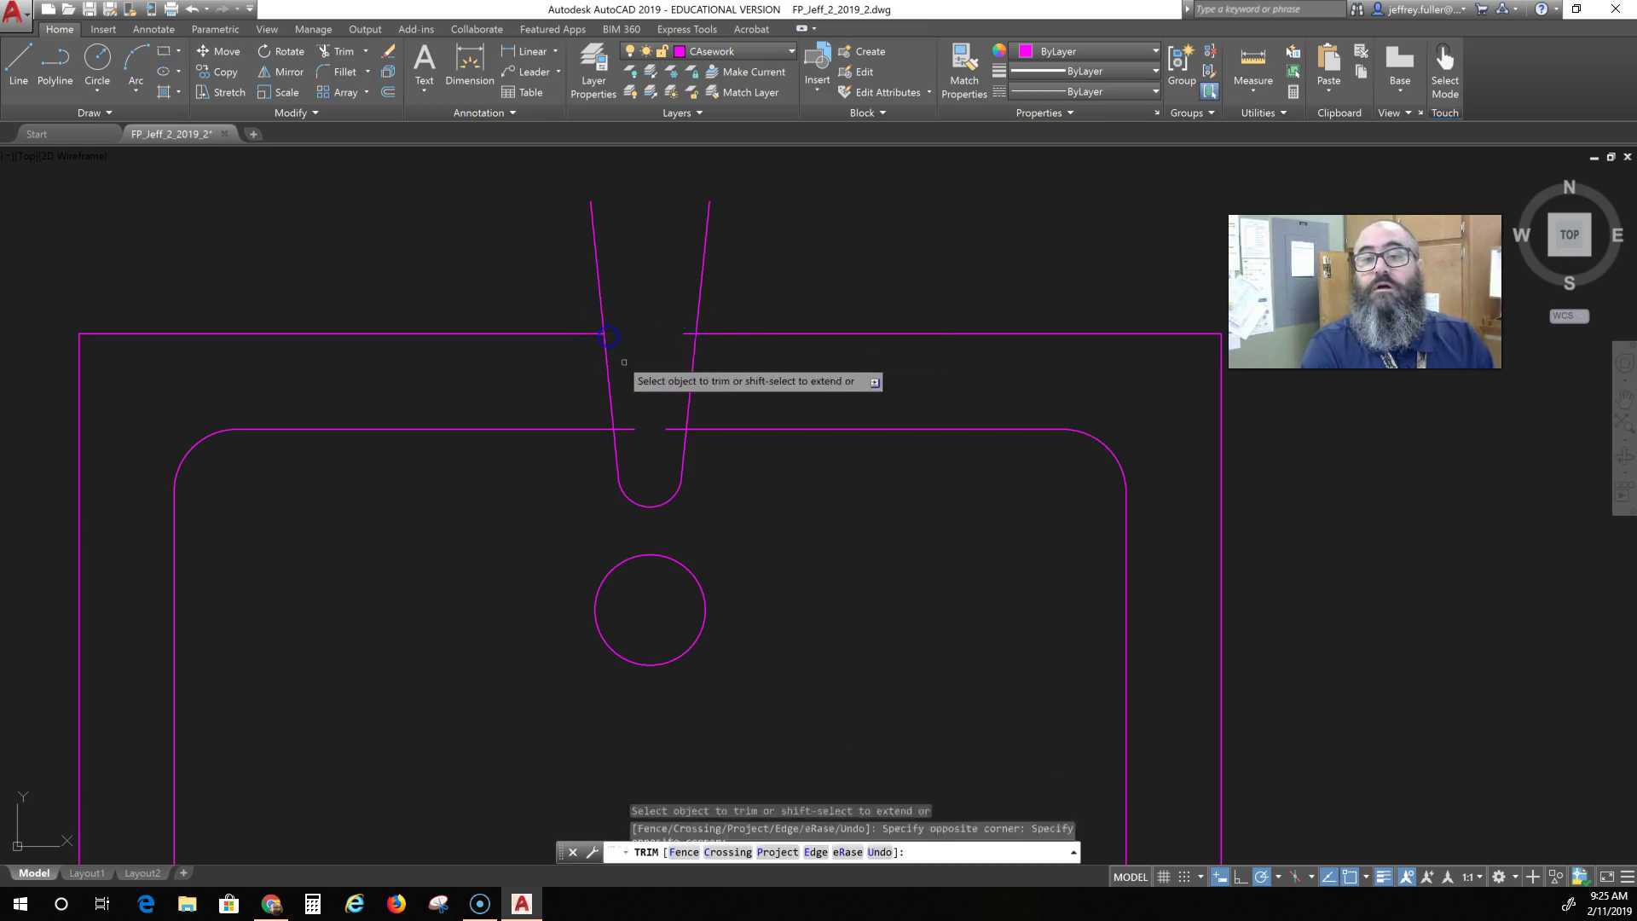
pyautogui.click(677, 423)
pyautogui.click(627, 443)
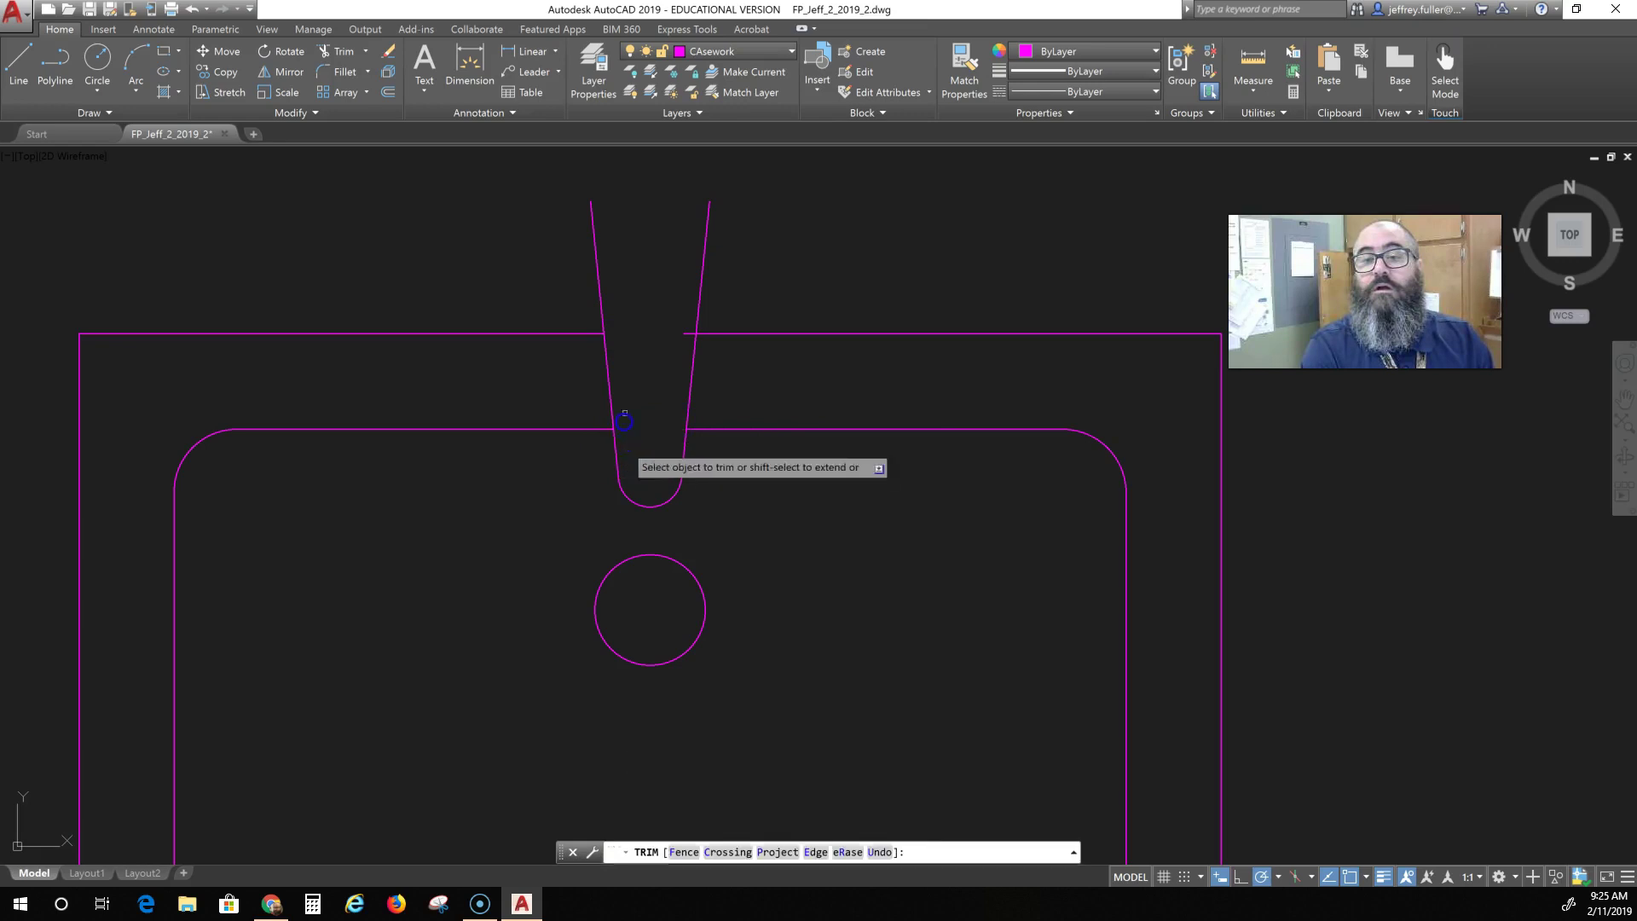
pyautogui.click(686, 317)
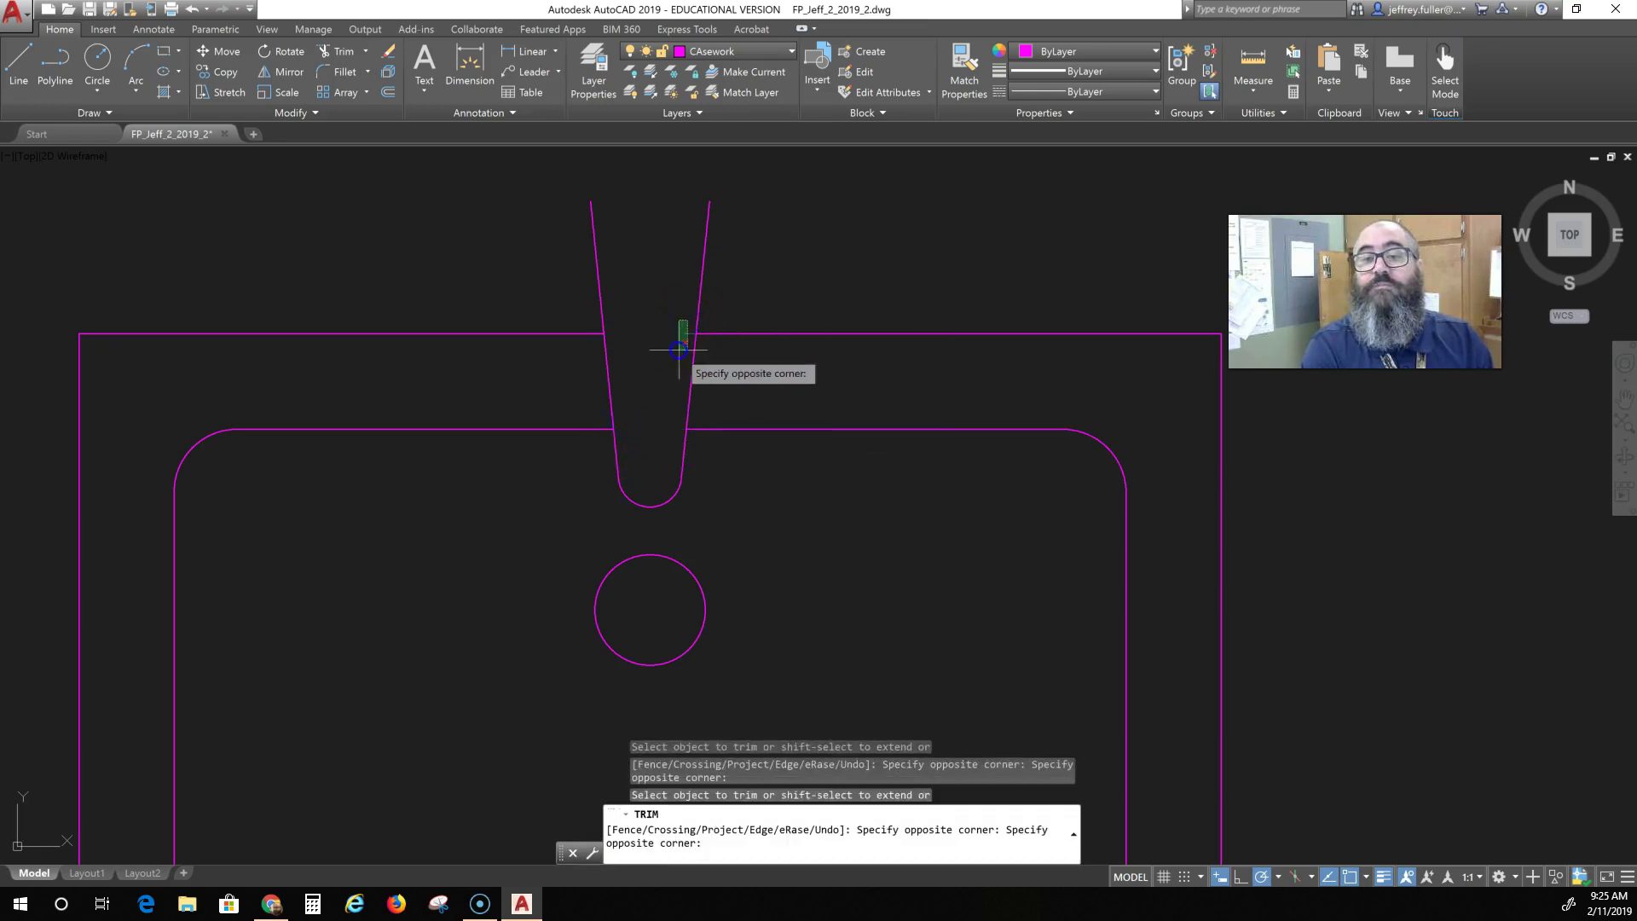
pyautogui.press('Escape')
# Pan and zoom in on the top of the spout slot.
pyautogui.scroll(-4, 797, 551)
pyautogui.moveTo(796, 550); pyautogui.dragTo(623, 543, button='middle')
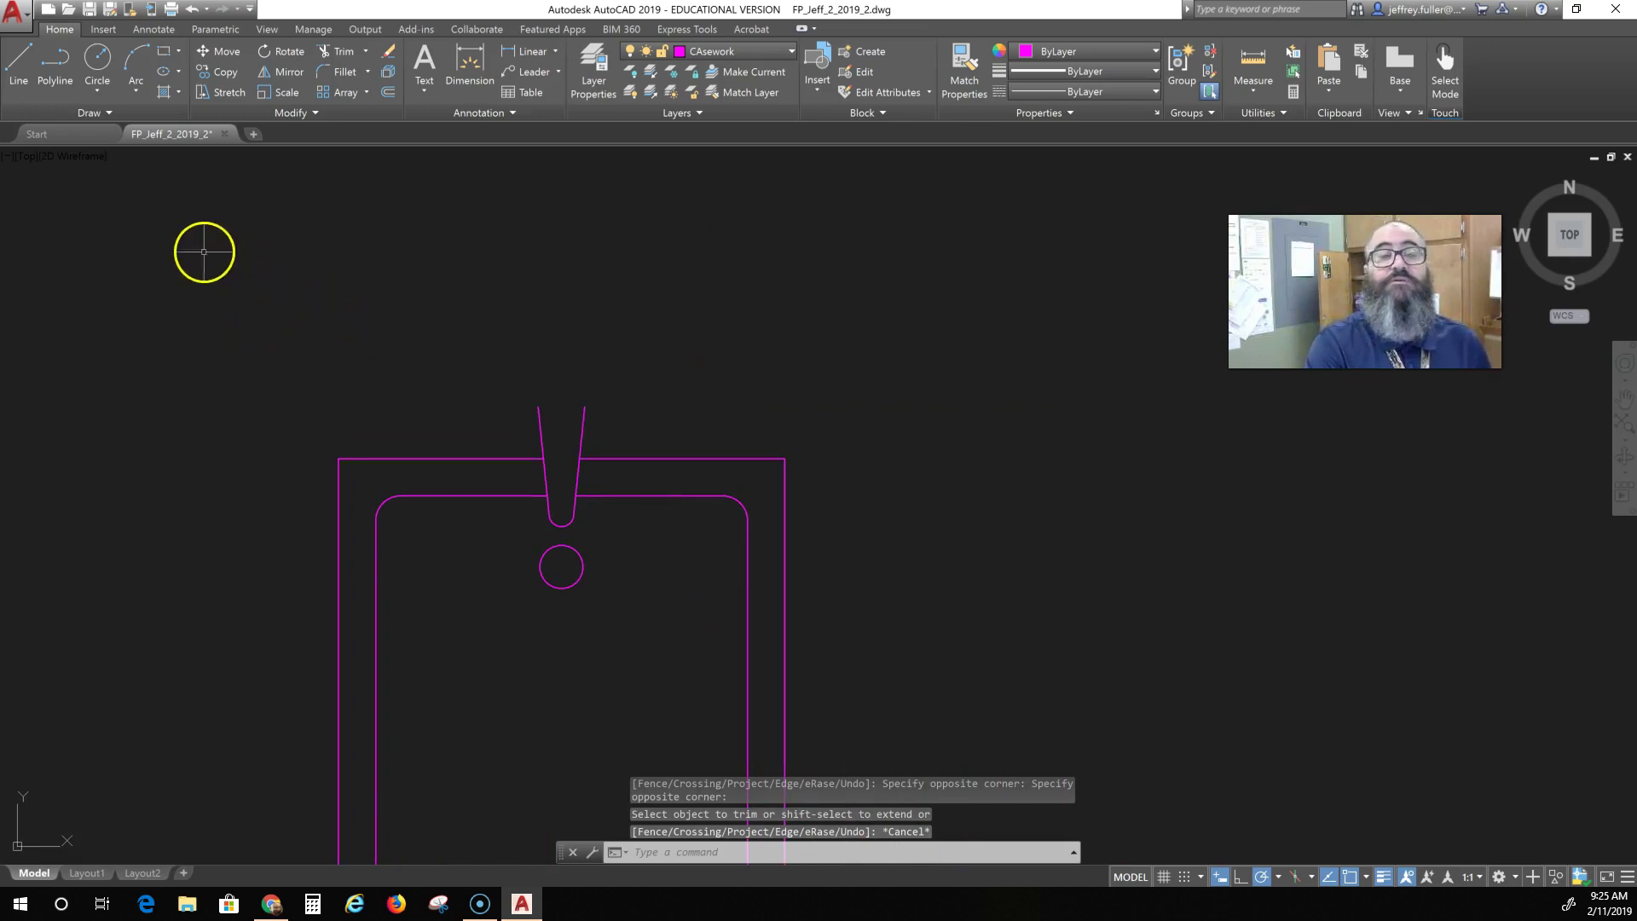
pyautogui.scroll(2, 541, 390)
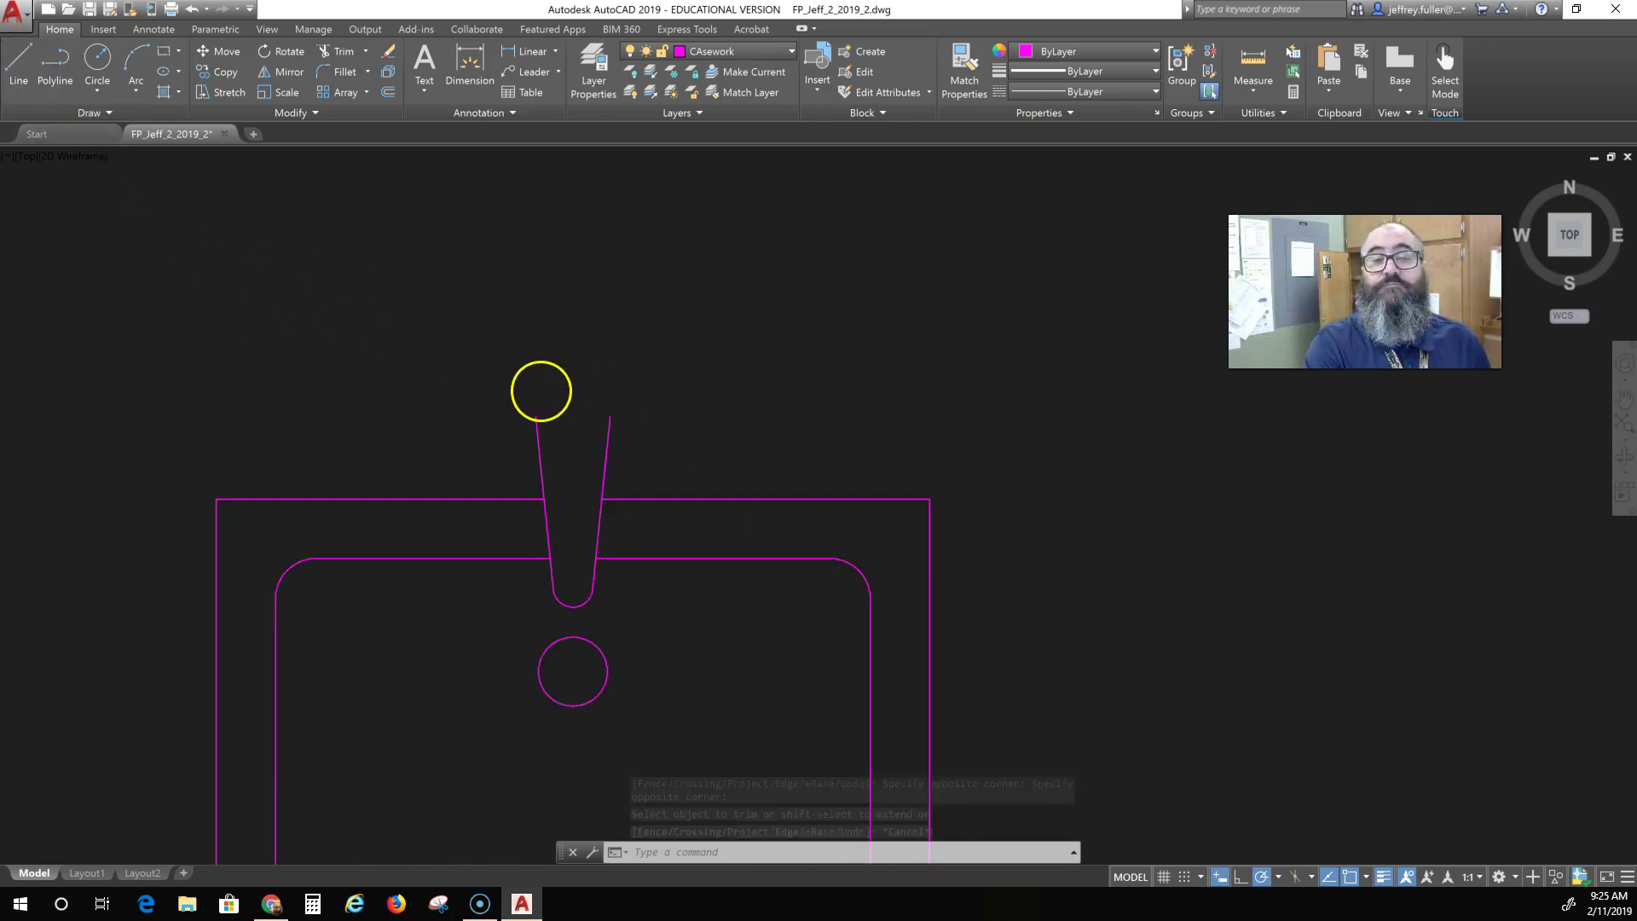
pyautogui.scroll(2, 541, 391)
pyautogui.click(21, 52)
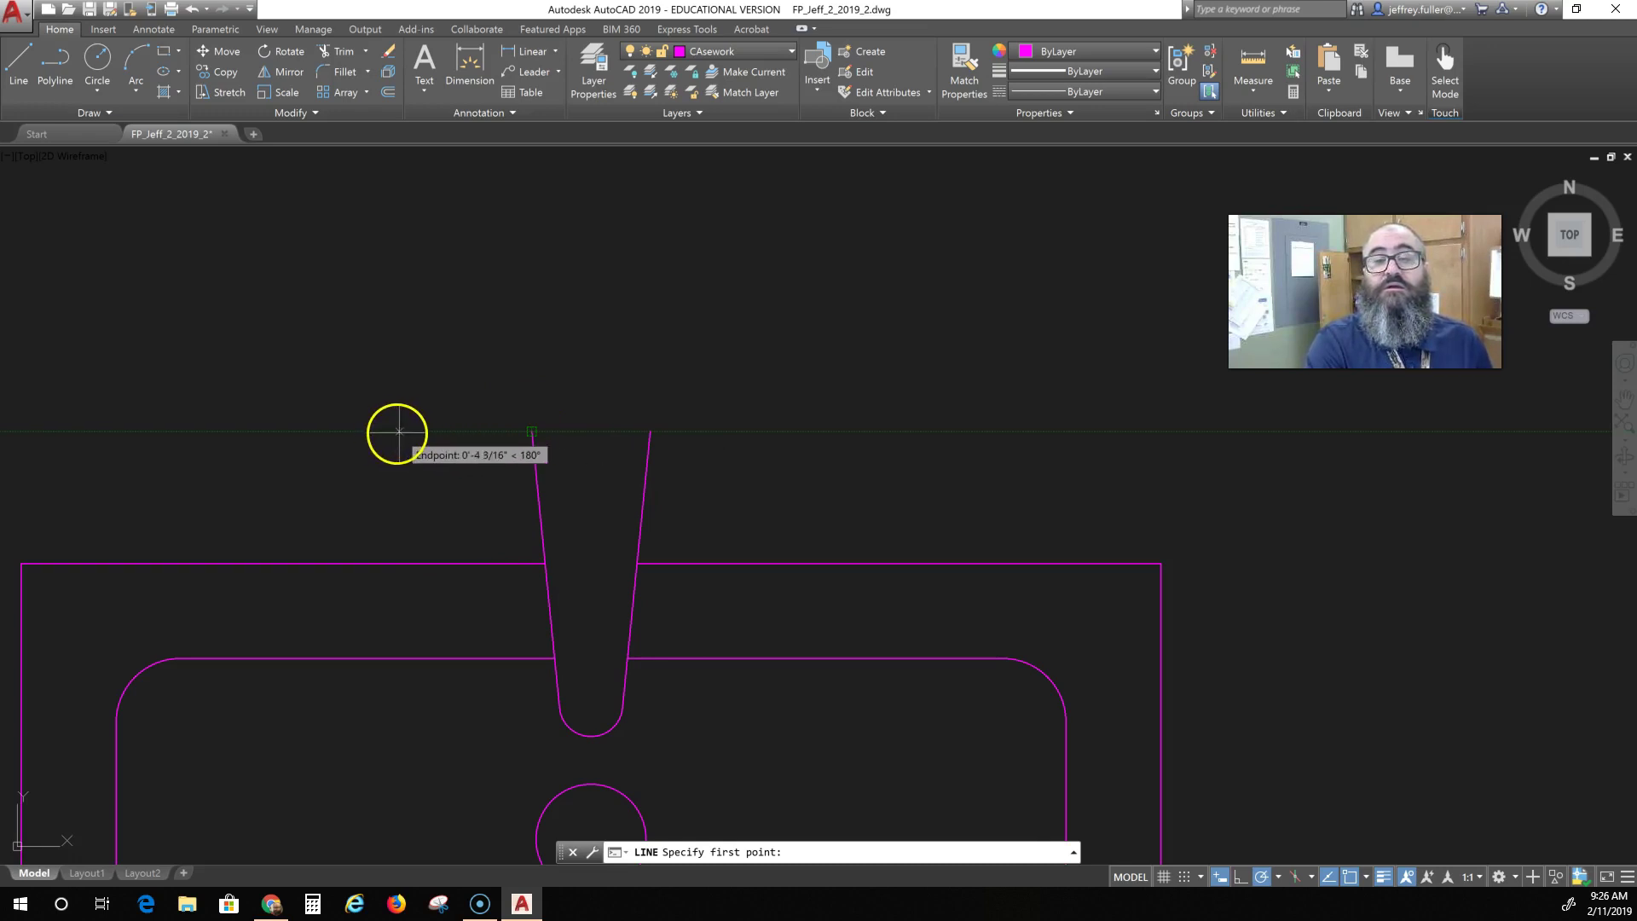
# Draw a short vertical handle line left of the spout slot.
pyautogui.click(444, 431)
pyautogui.click(444, 508)
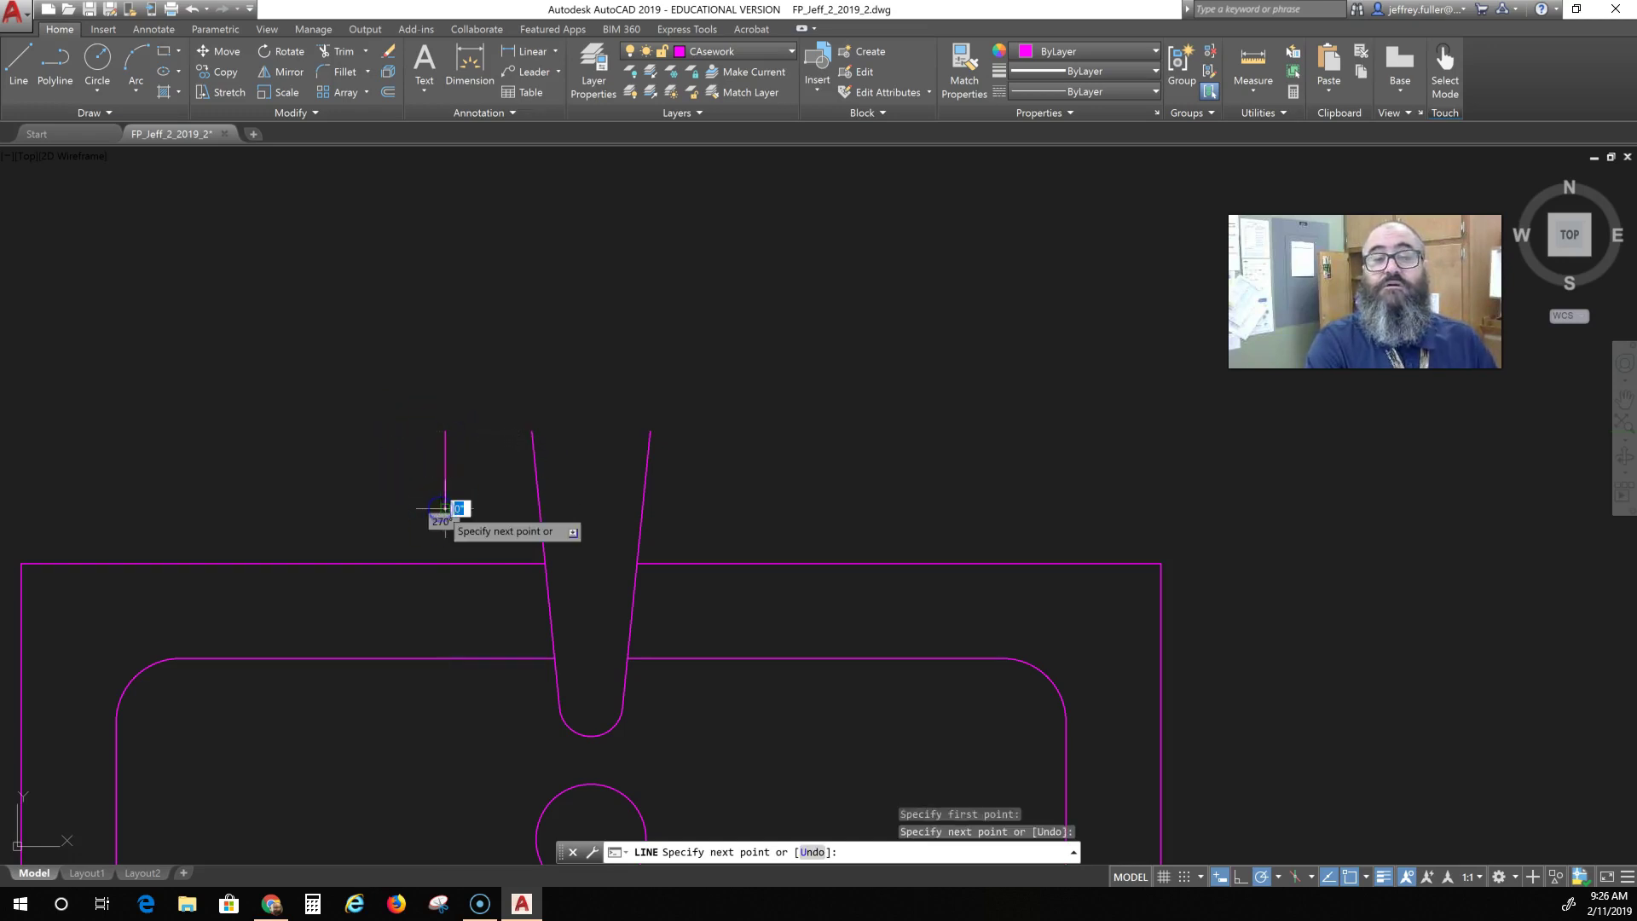
pyautogui.press('Escape')
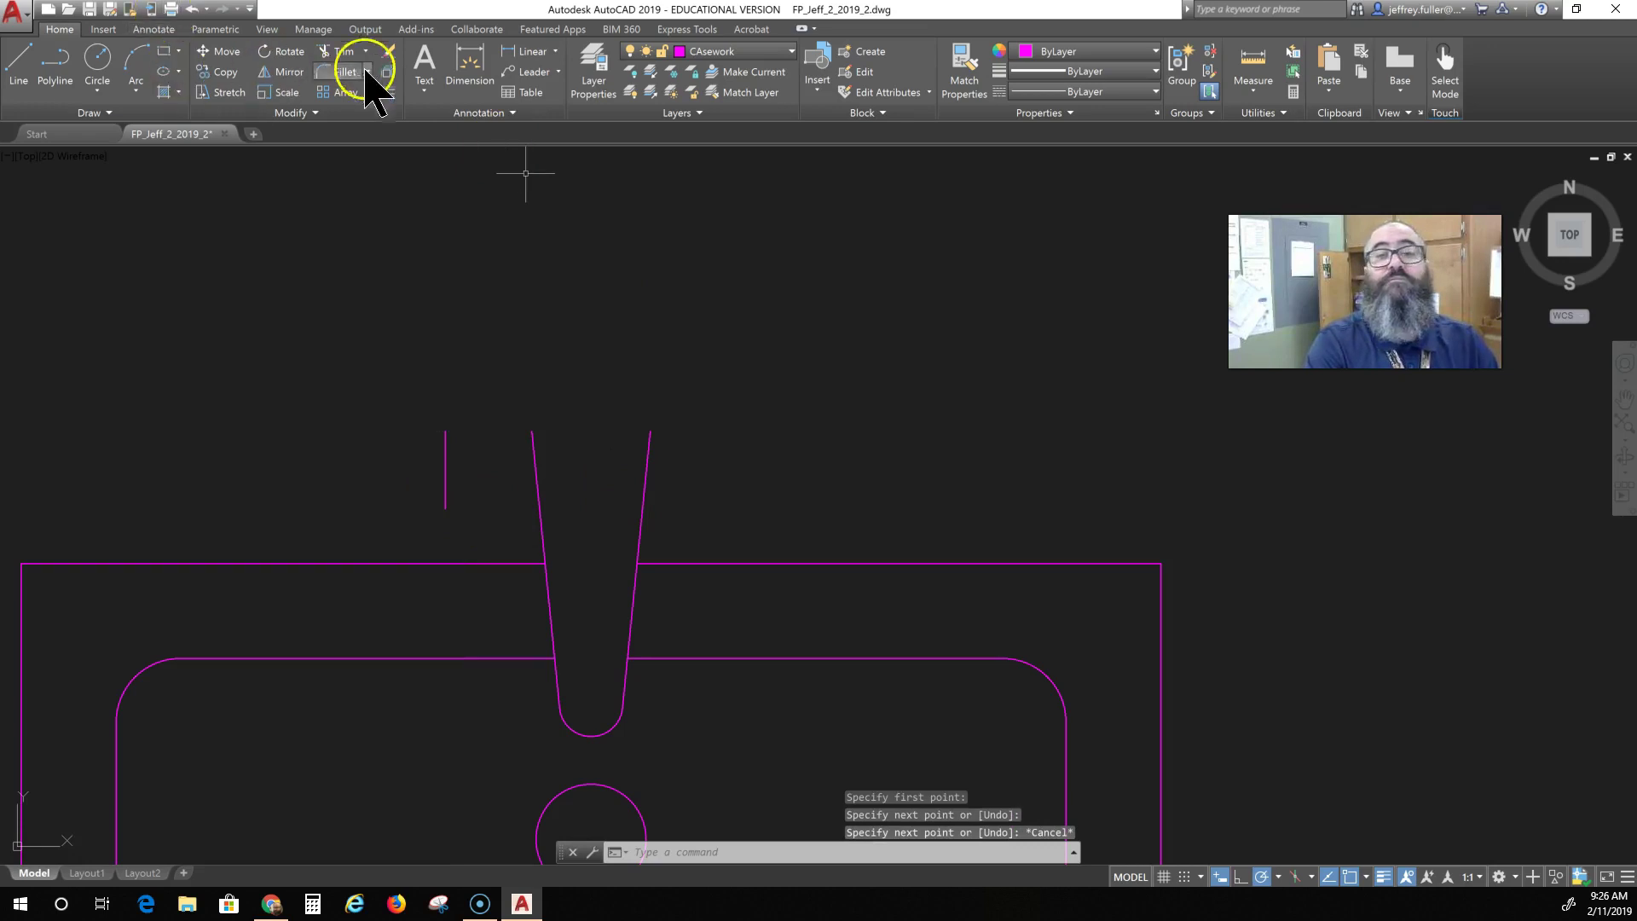
# Offset the short vertical handle line 1.5" to its left.
pyautogui.click(390, 91)
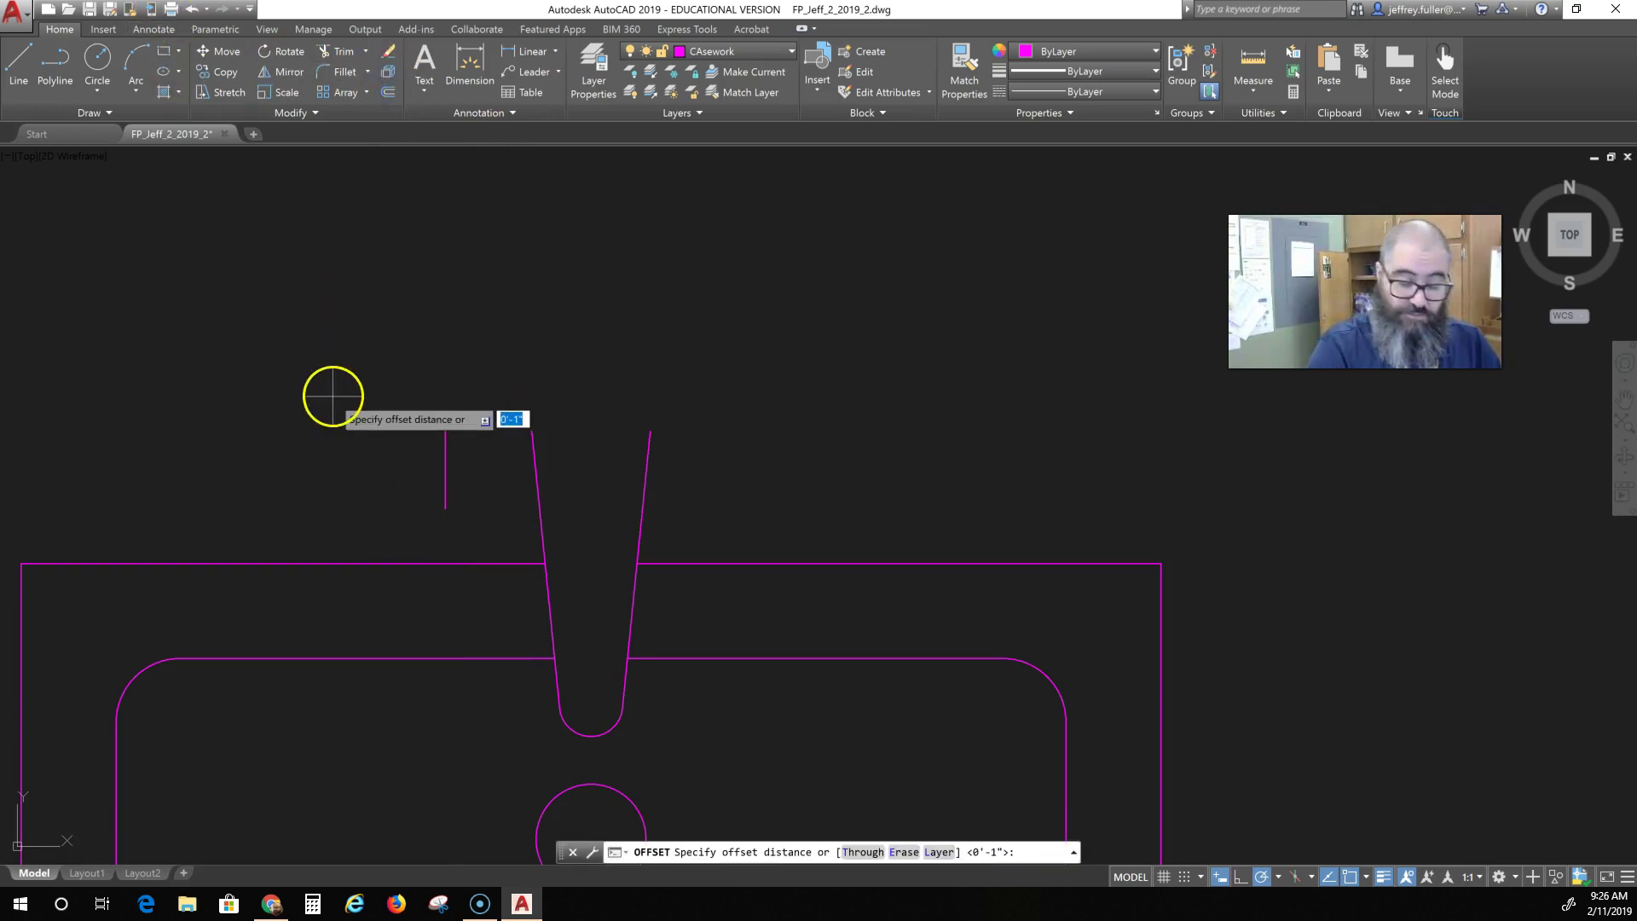
pyautogui.write('3"')
pyautogui.press('Return')
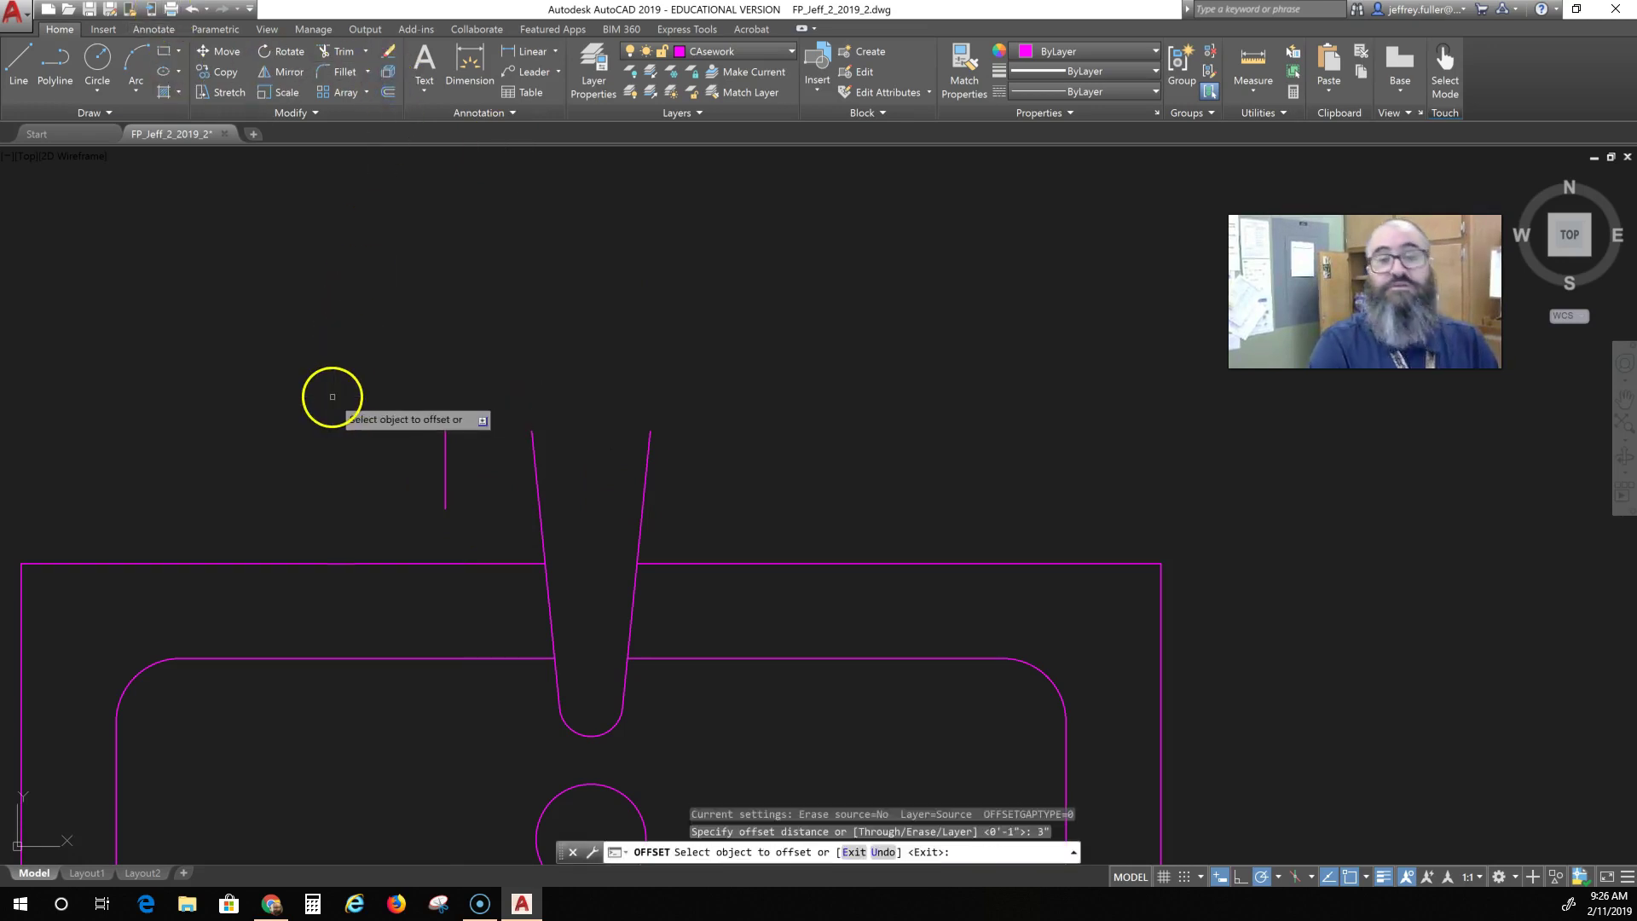
pyautogui.click(443, 456)
pyautogui.press('Escape')
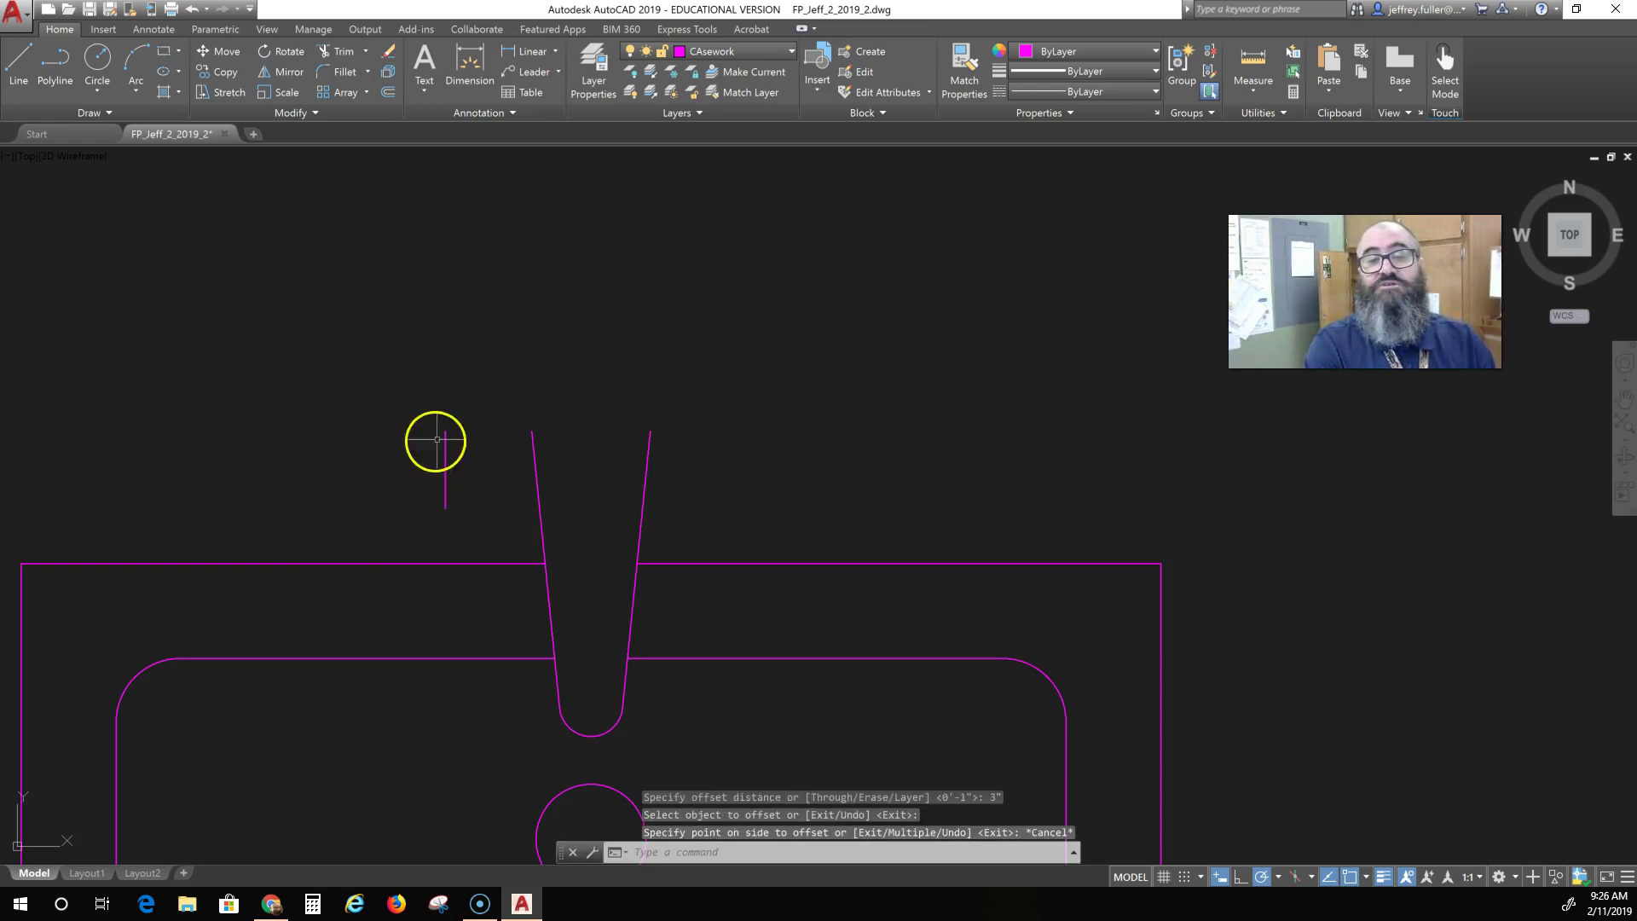
pyautogui.click(390, 91)
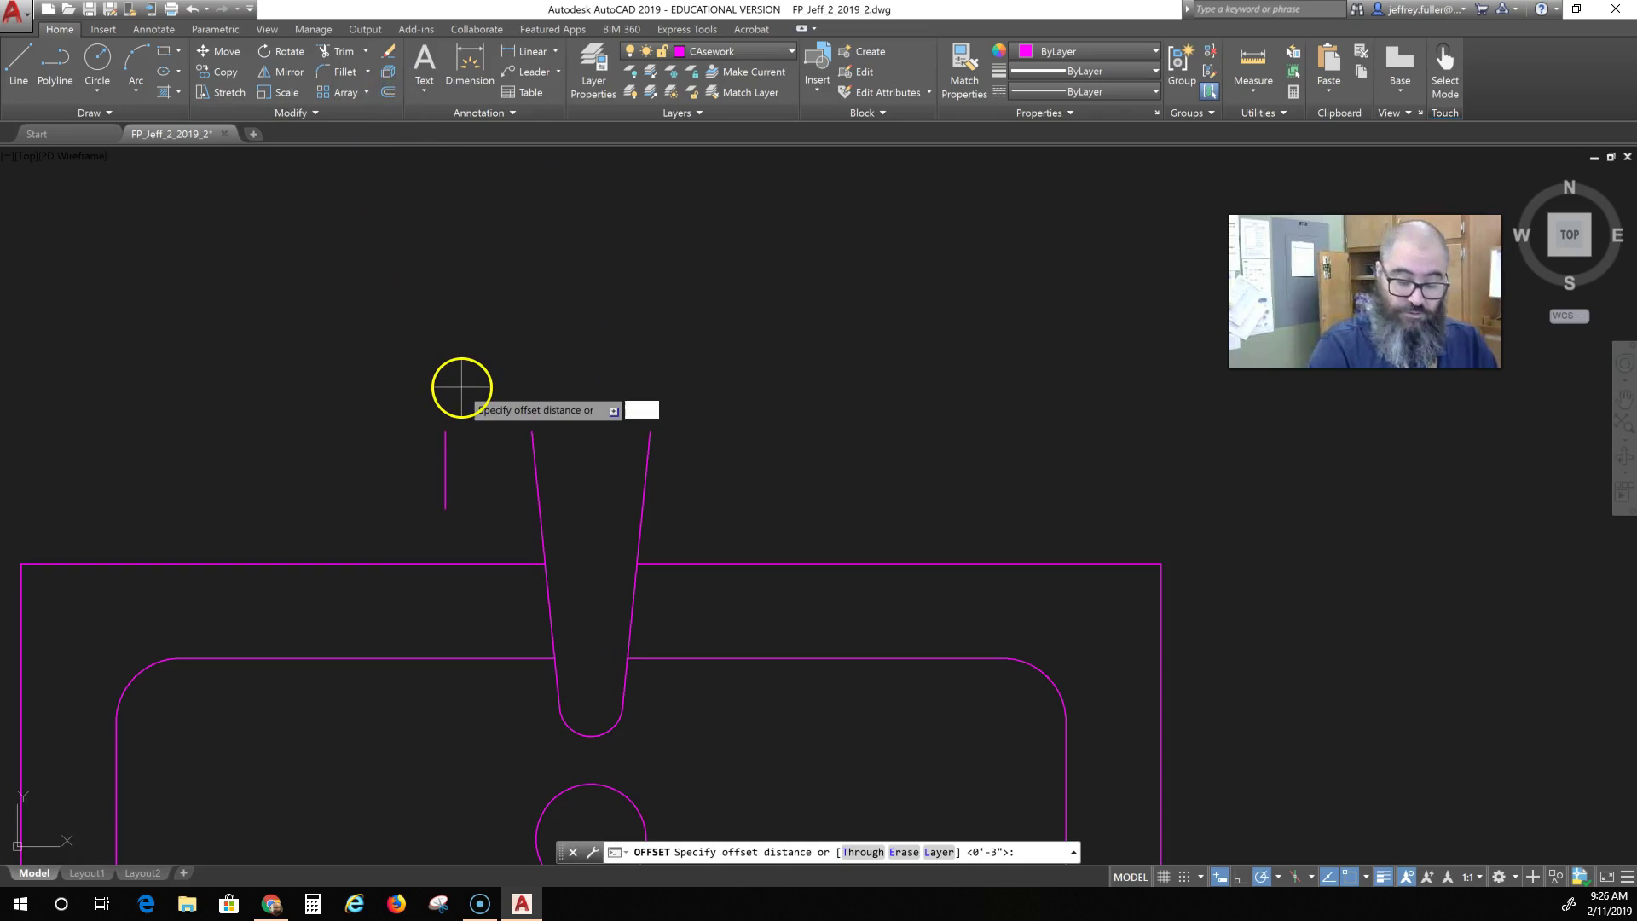
pyautogui.write('1.5"')
pyautogui.press('Return')
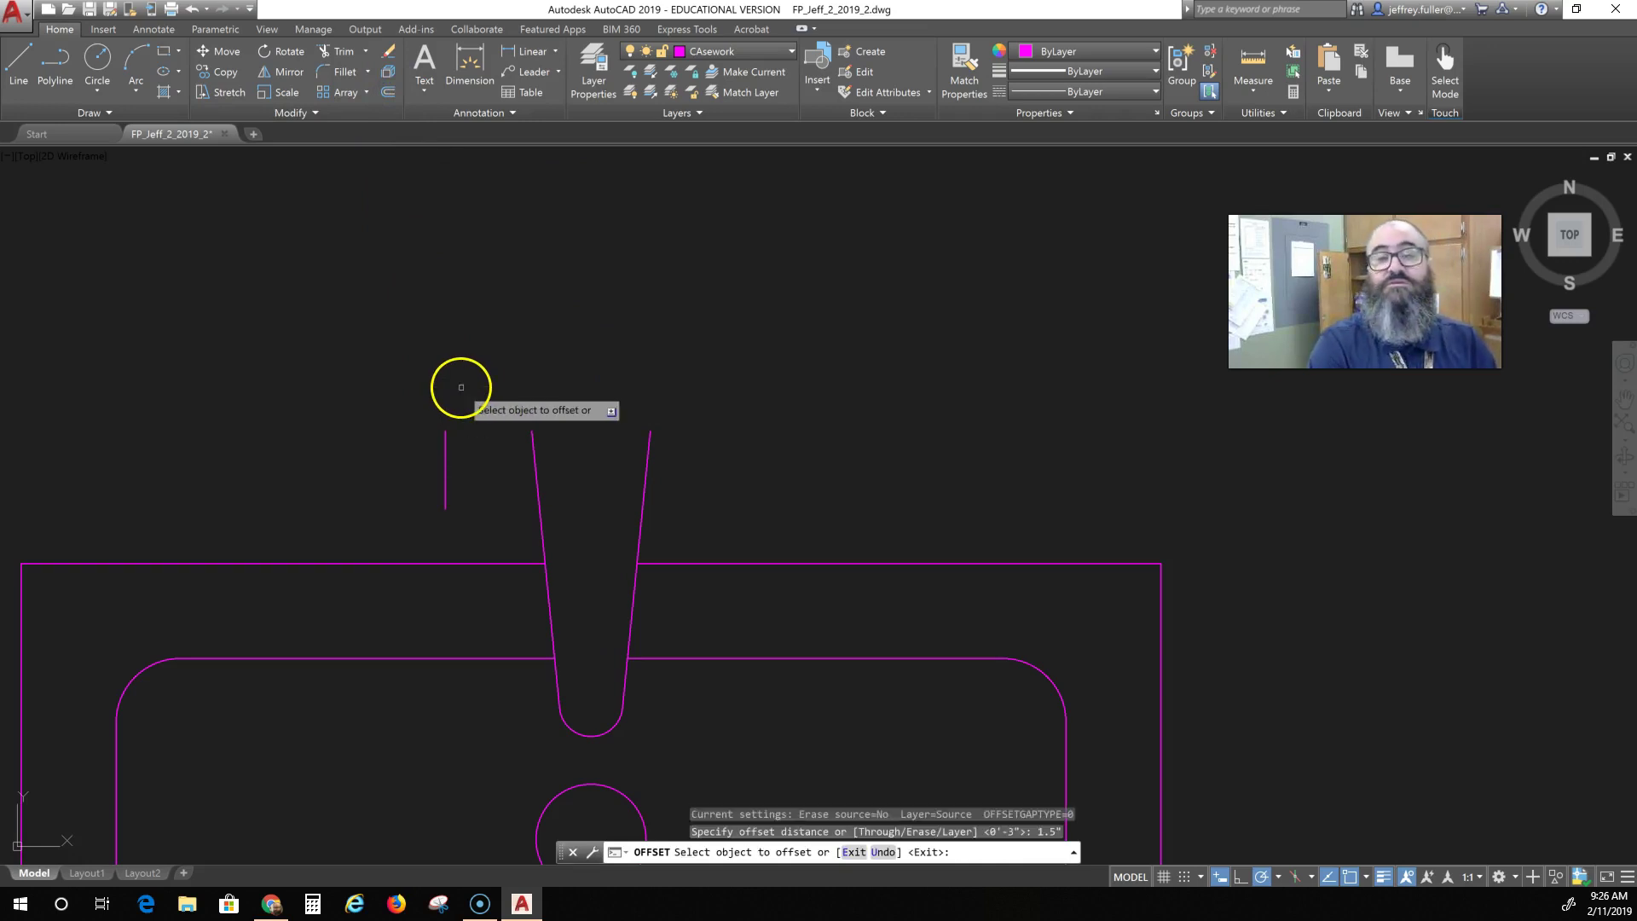
pyautogui.click(445, 451)
pyautogui.click(388, 477)
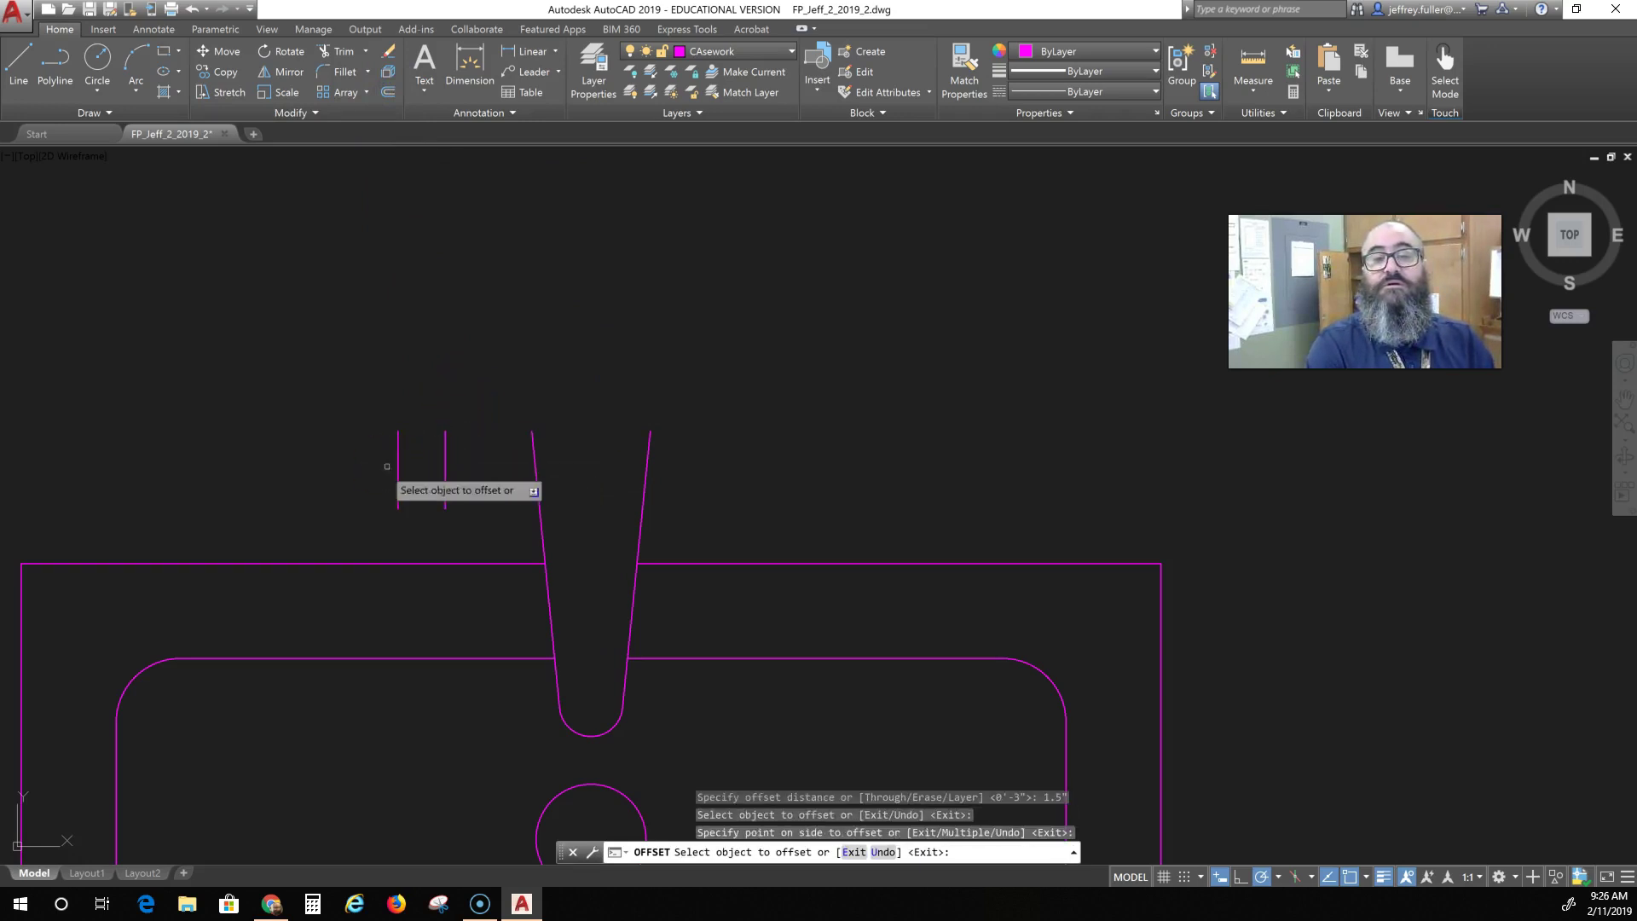
pyautogui.press('Escape')
pyautogui.click(37, 75)
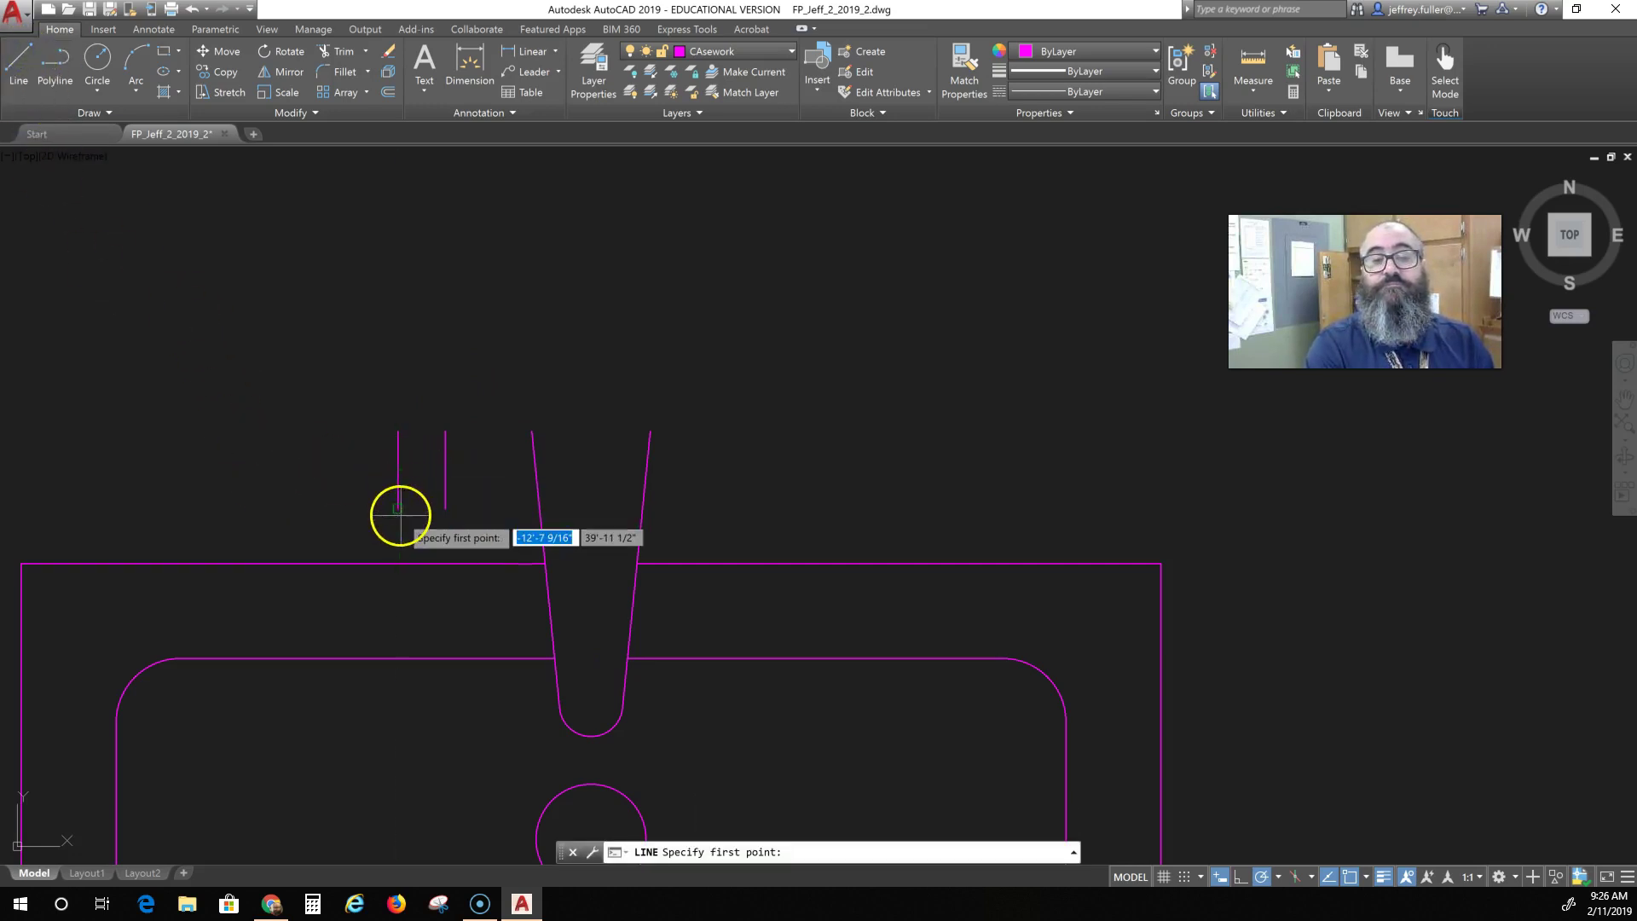
# Draw an L-shaped line from the left handle line, running left then straight down.
pyautogui.scroll(5, 398, 501)
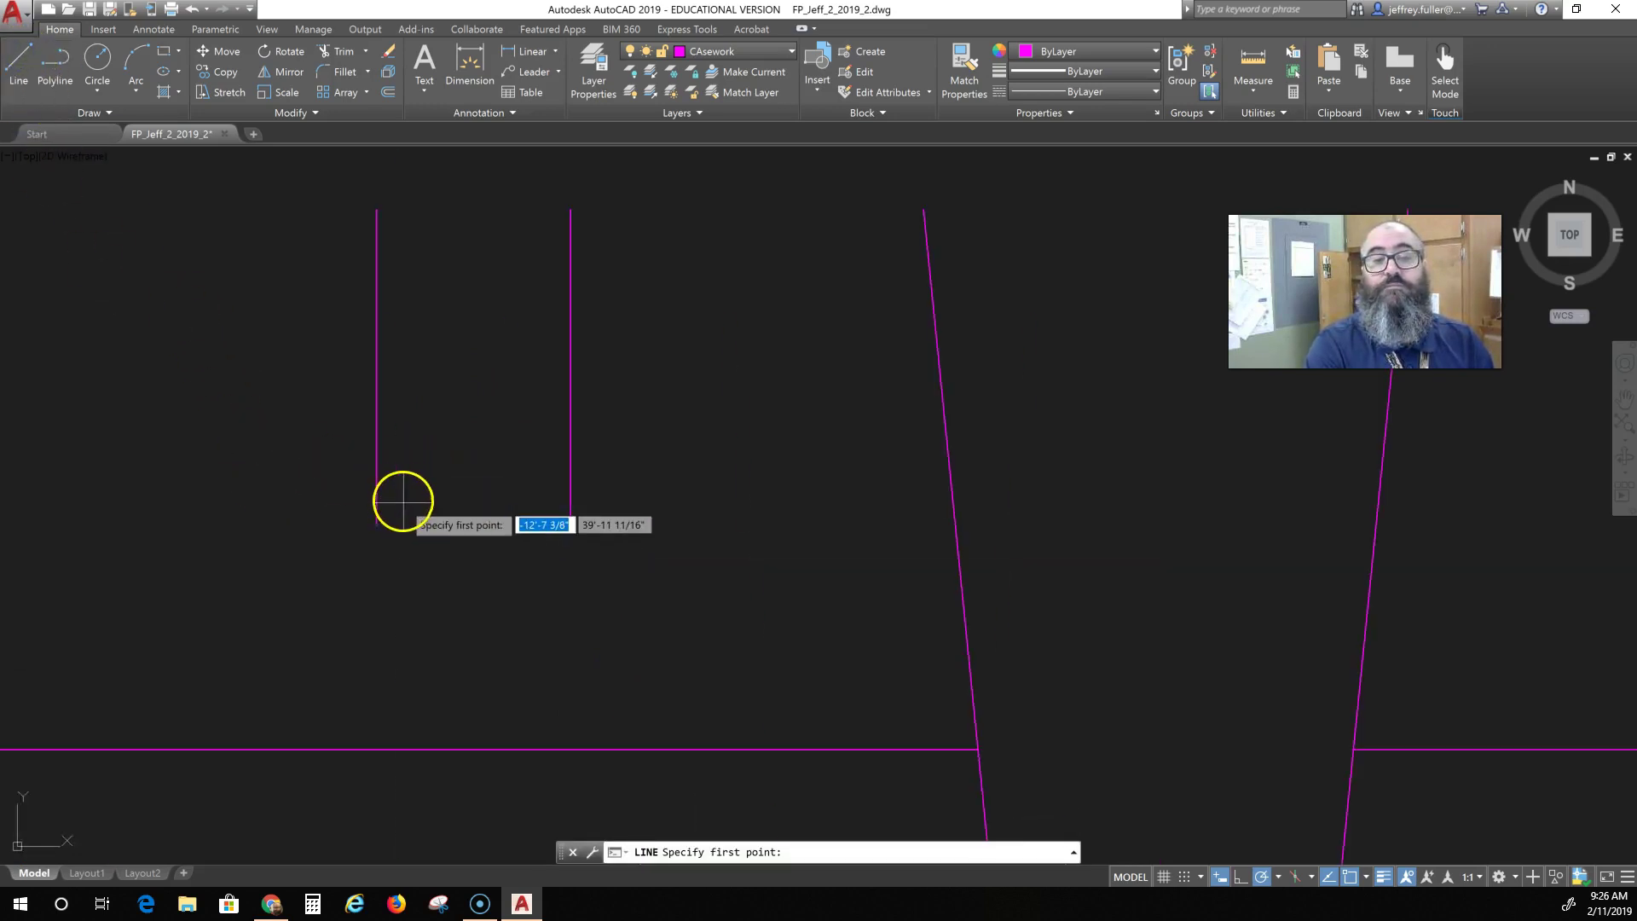
pyautogui.click(375, 370)
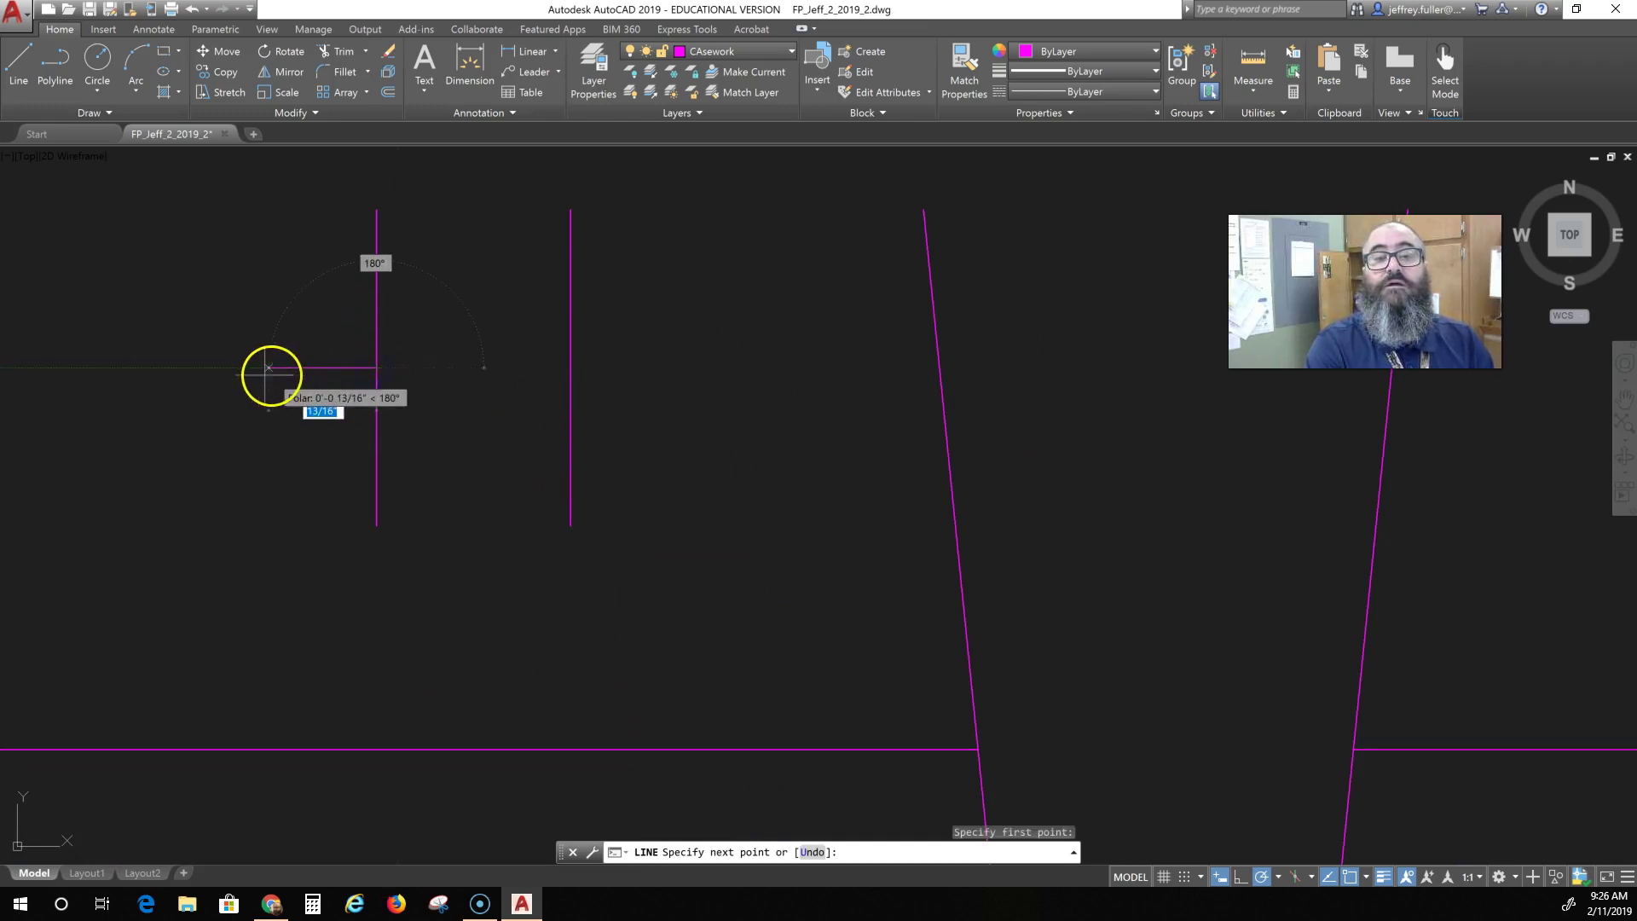
pyautogui.click(258, 367)
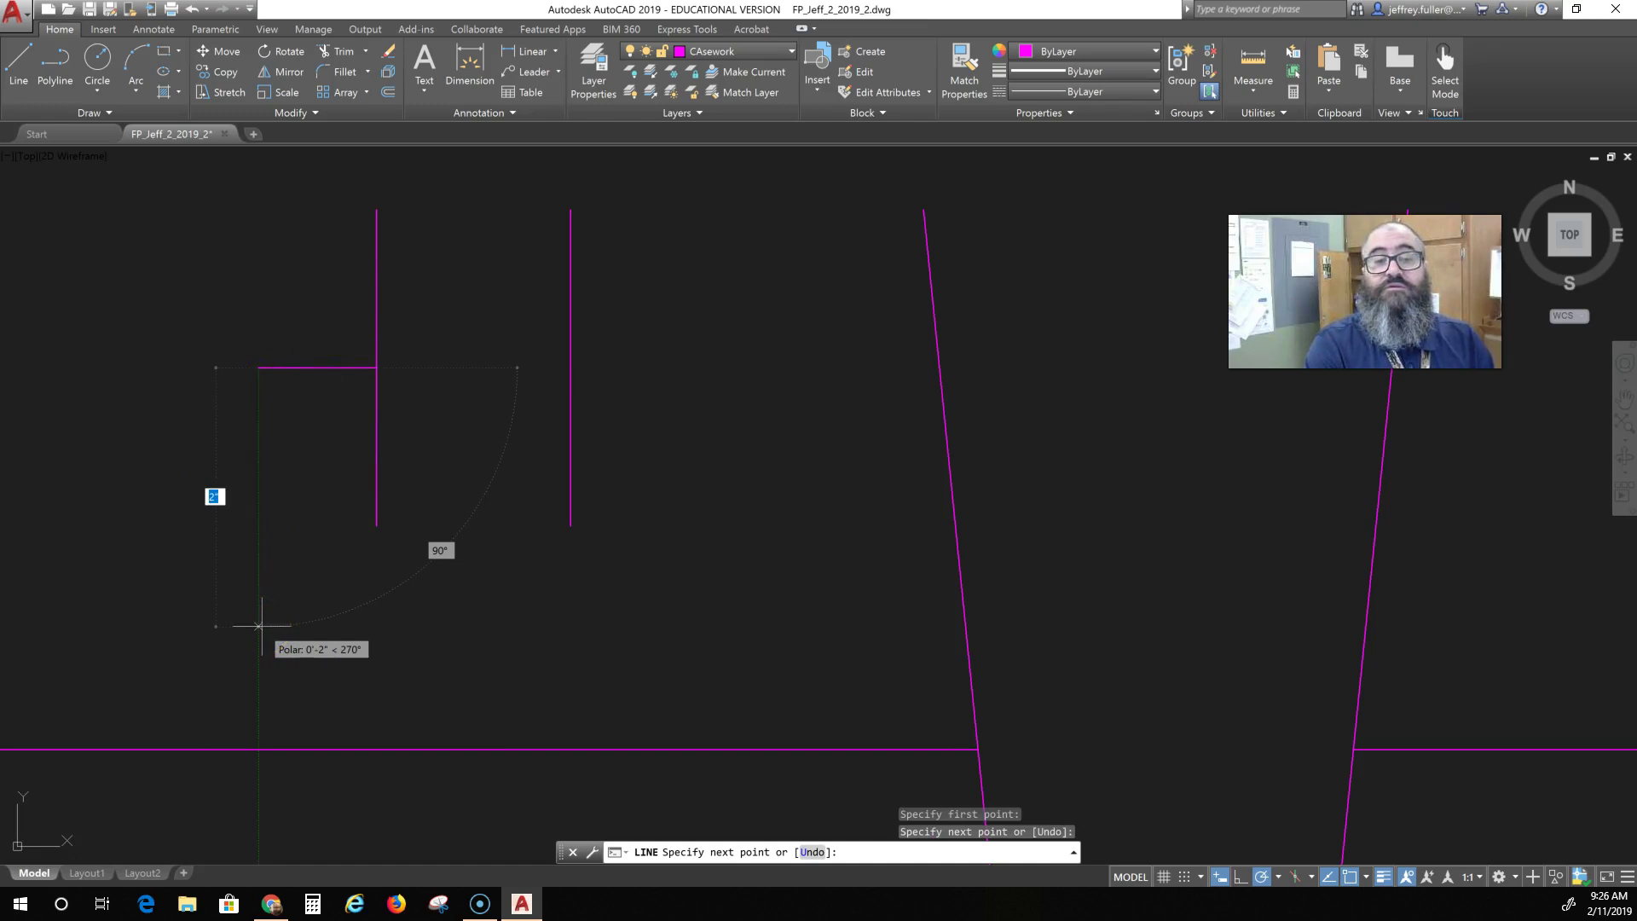
pyautogui.click(259, 613)
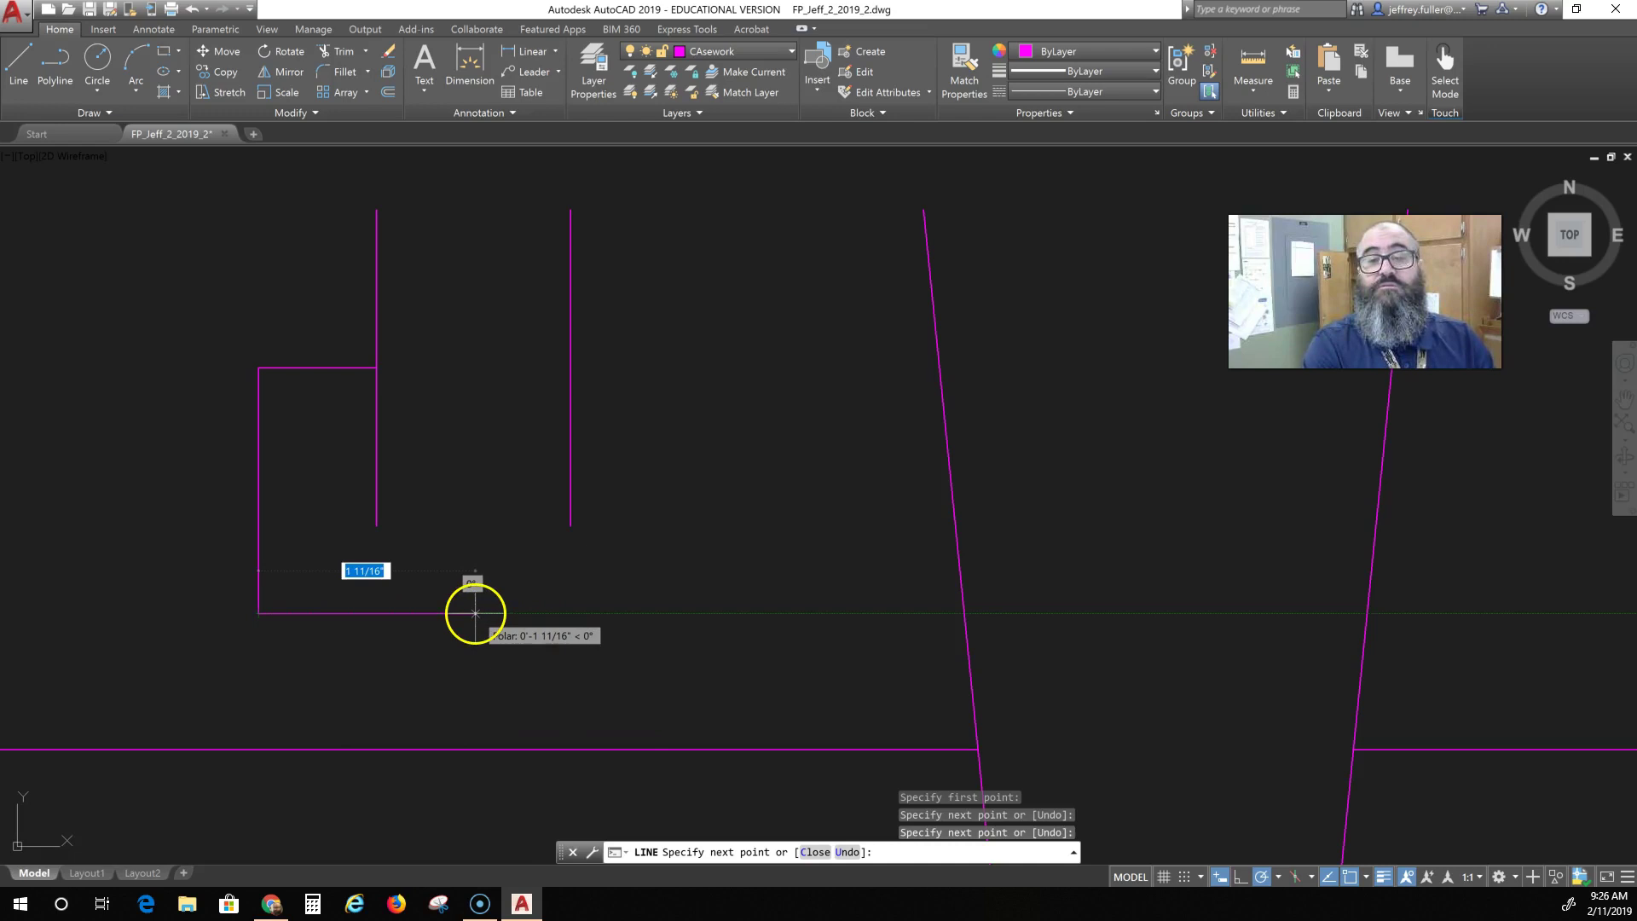
pyautogui.press('Escape')
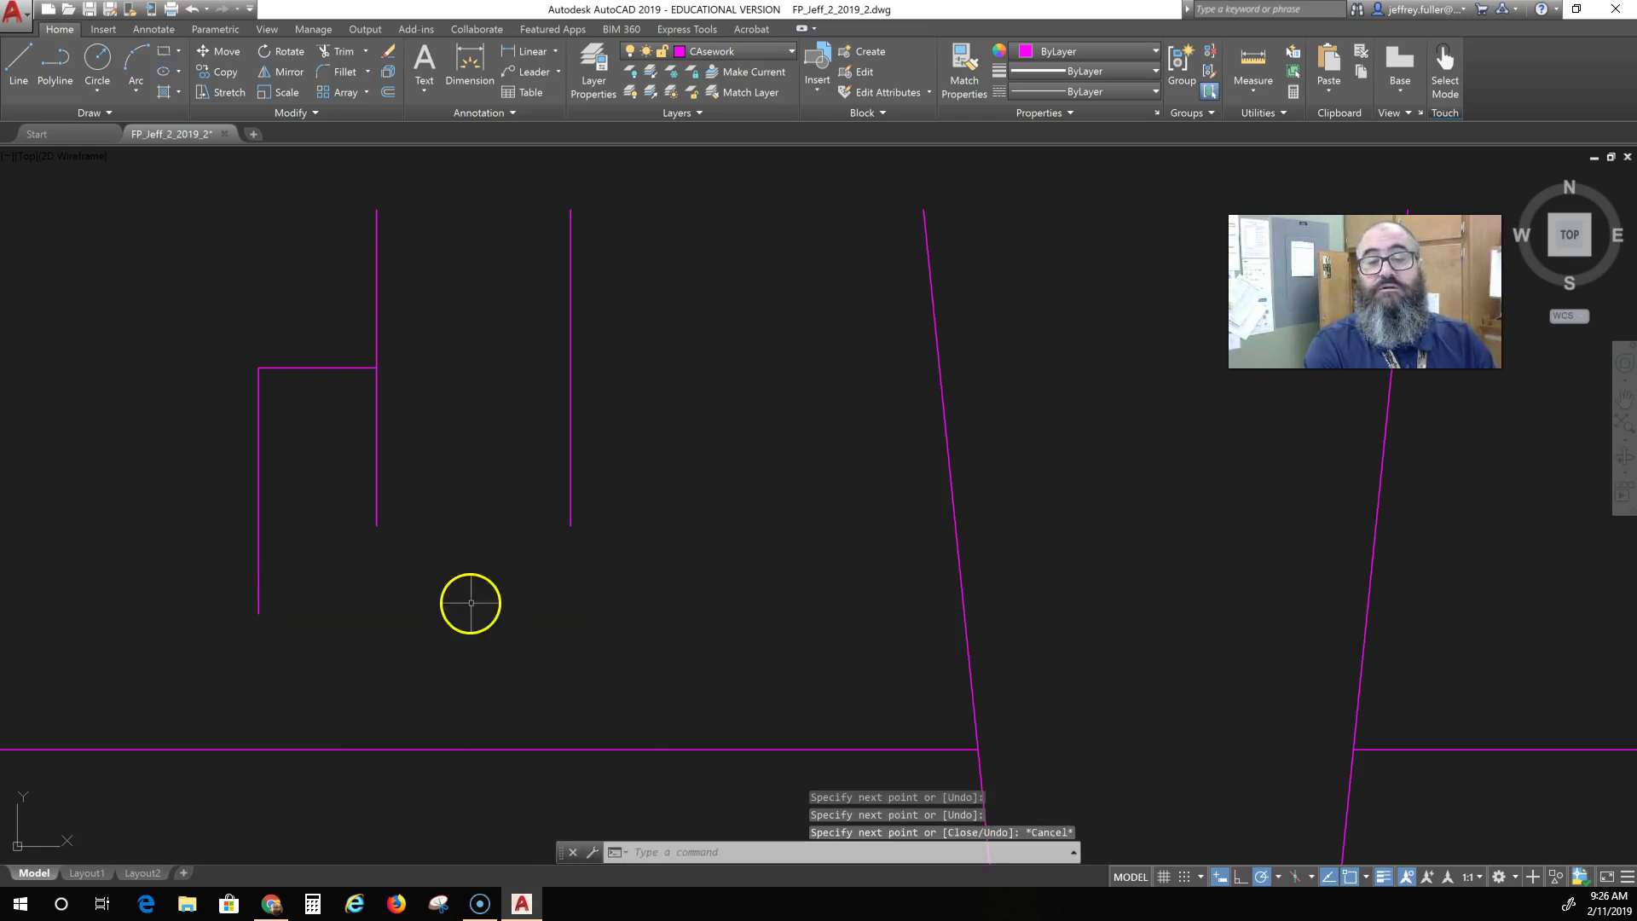
pyautogui.scroll(-4, 451, 279)
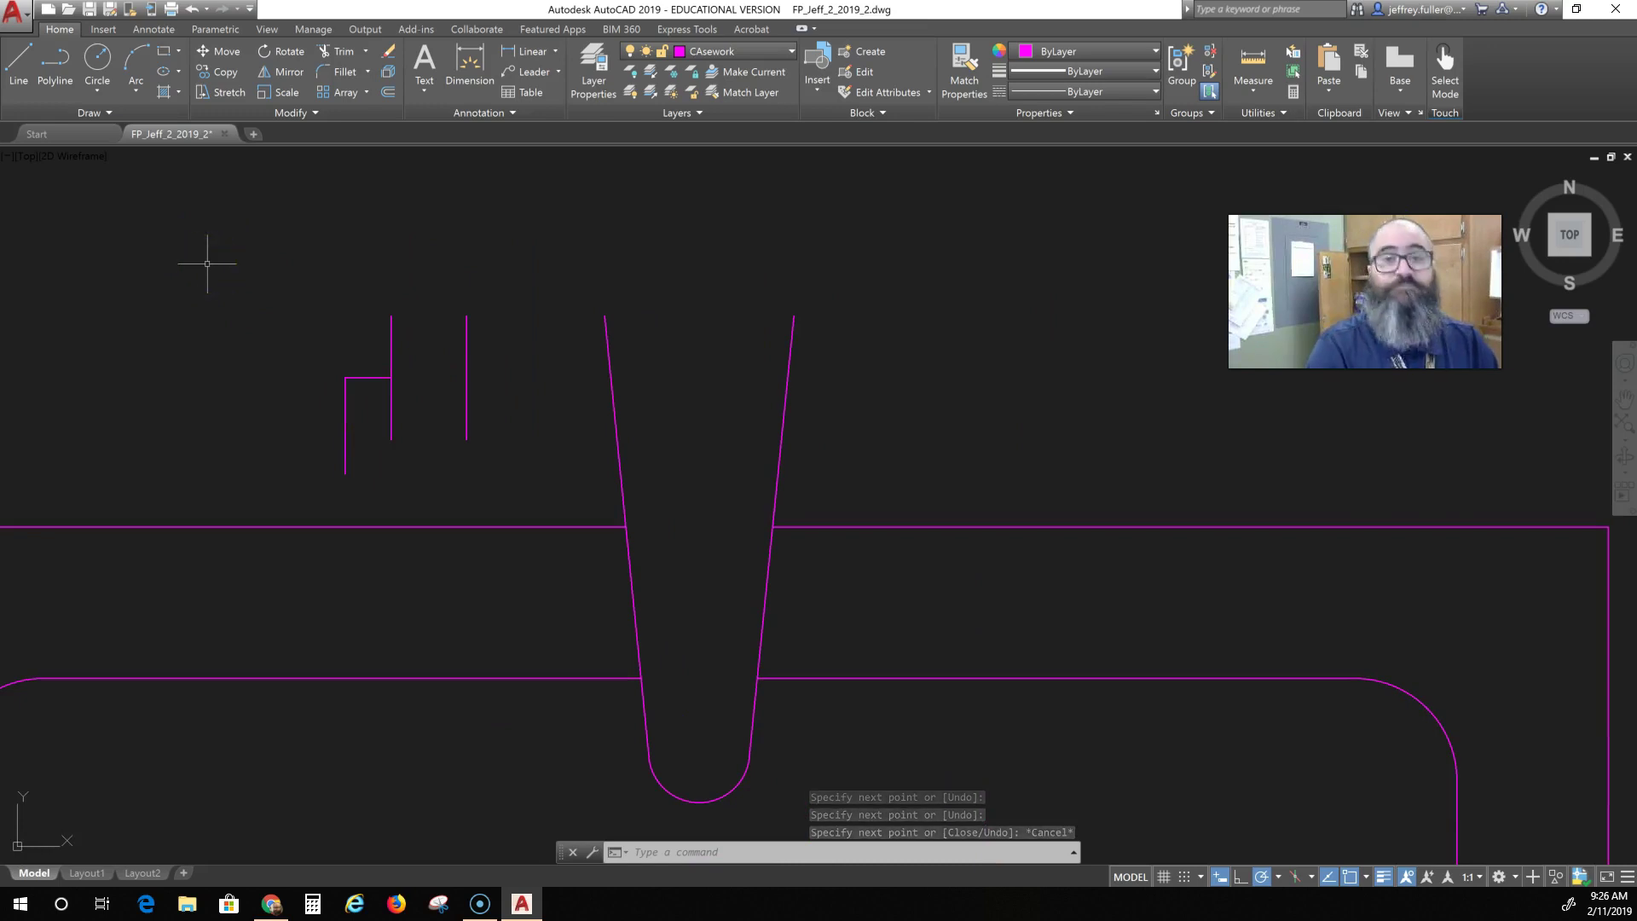
# Begin mirroring the two L-shaped lines about a vertical axis, then cancel the attempt.
pyautogui.click(289, 72)
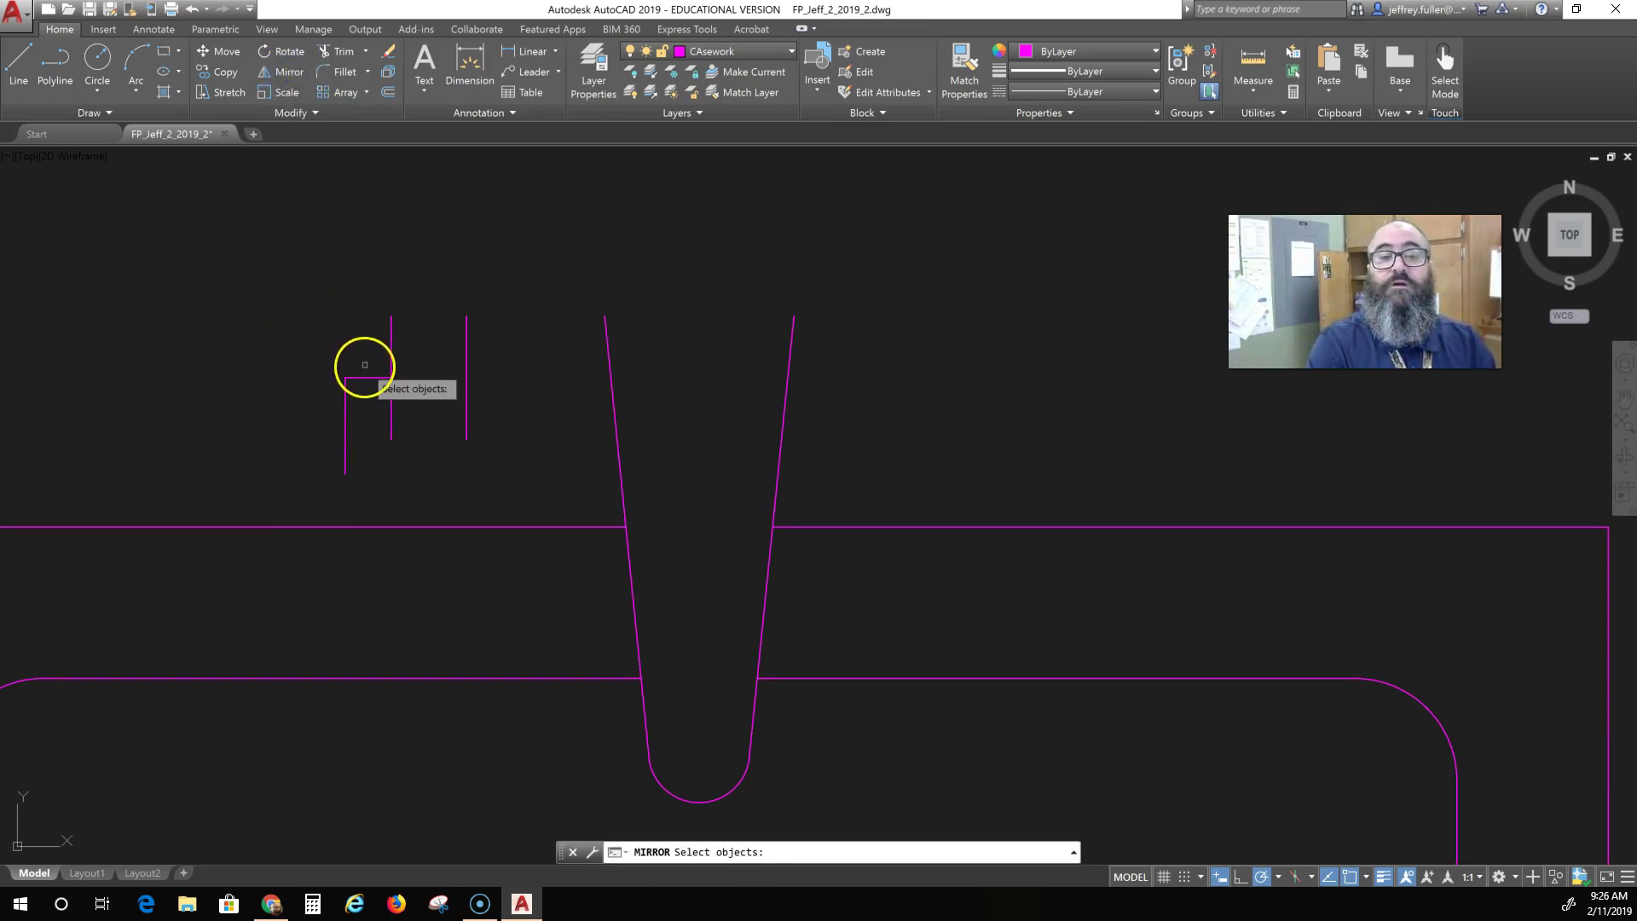
pyautogui.click(329, 403)
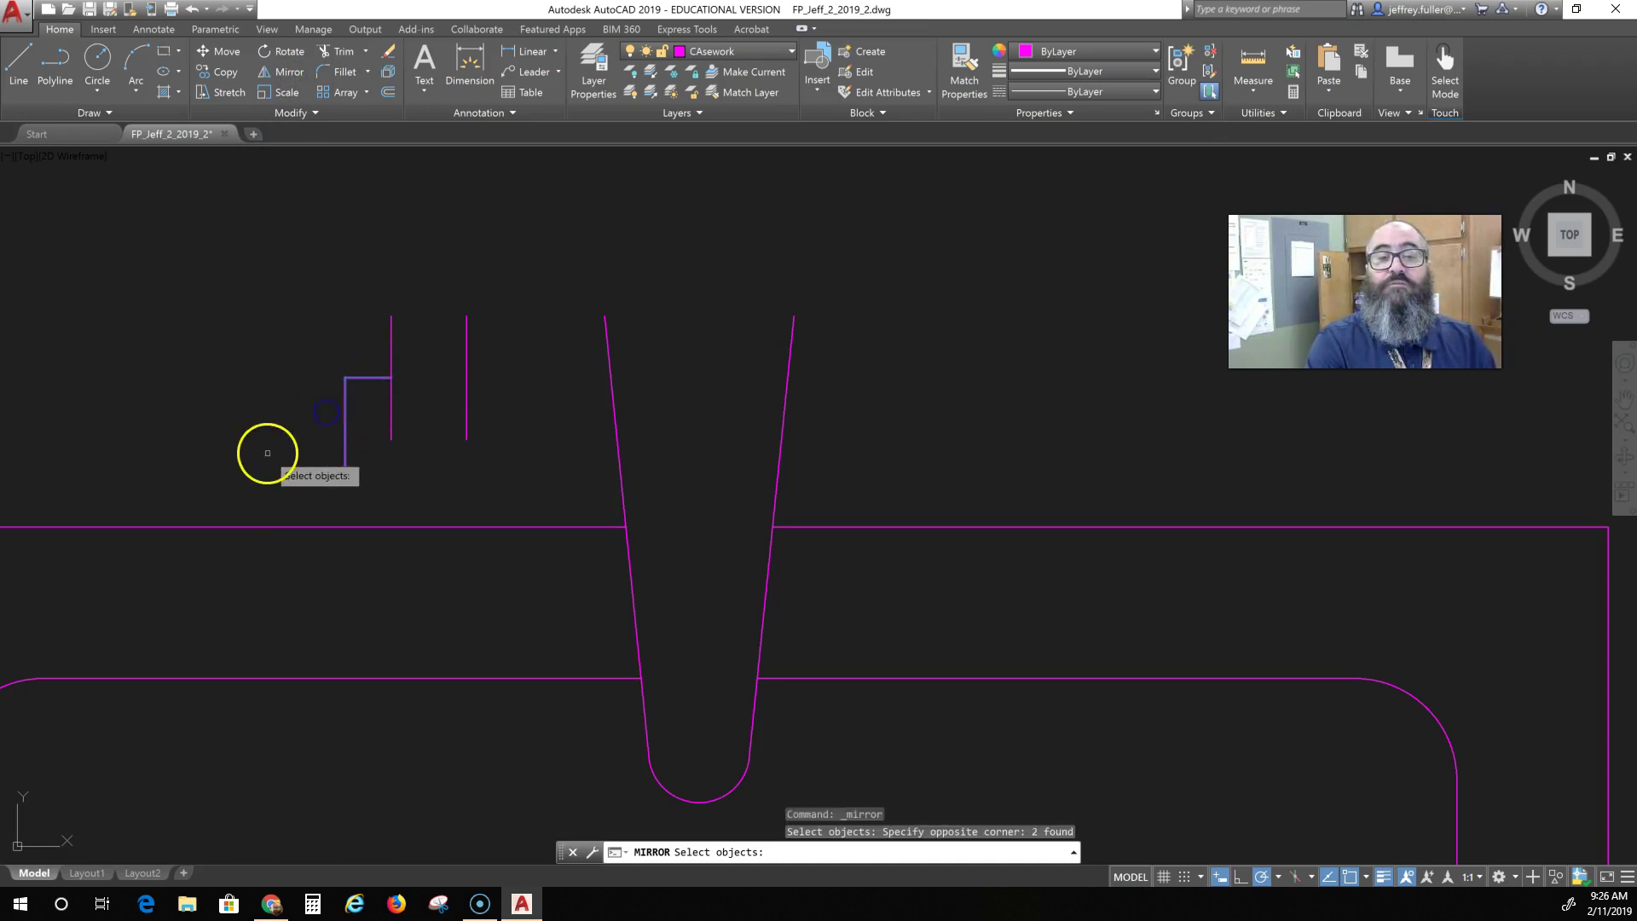
pyautogui.press('Return')
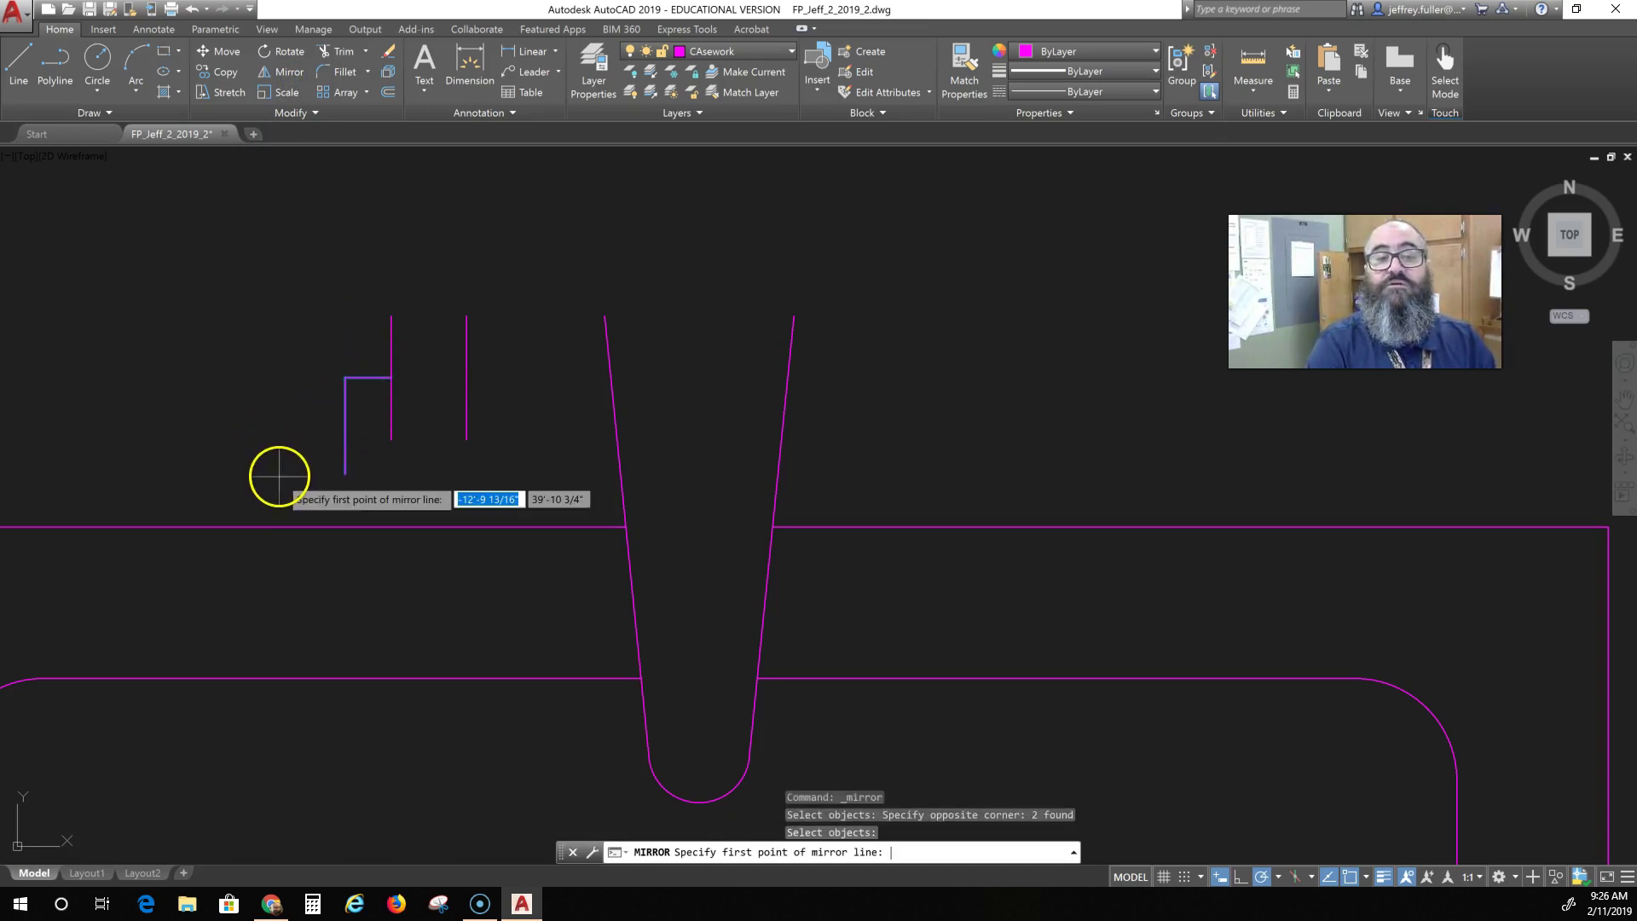
pyautogui.click(428, 316)
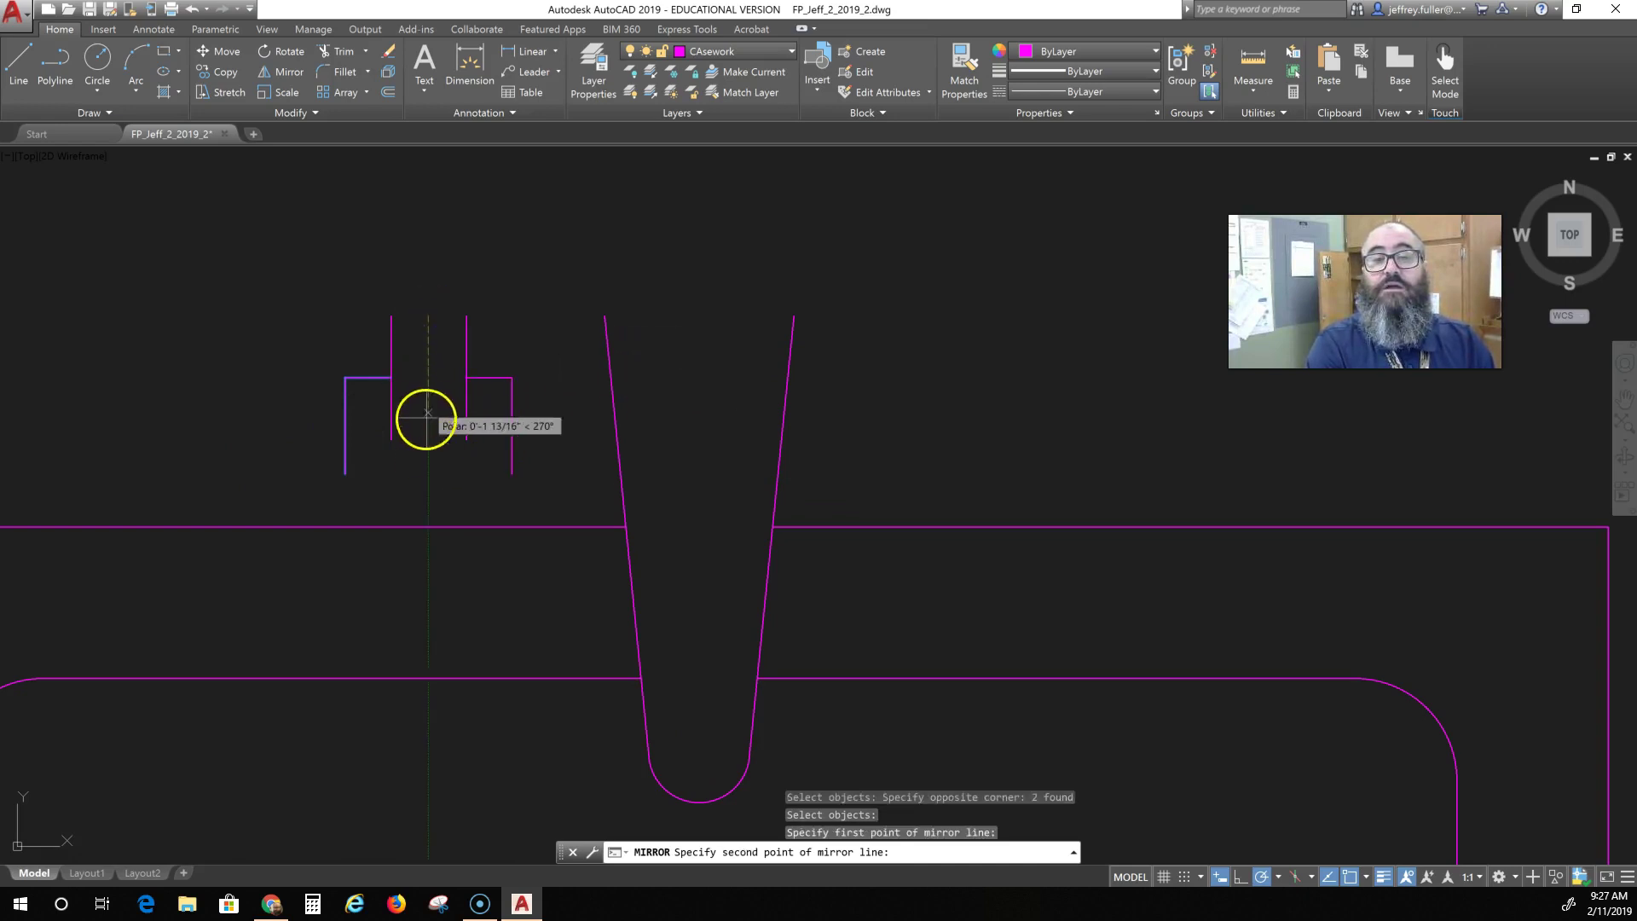
pyautogui.click(426, 475)
pyautogui.press('Escape')
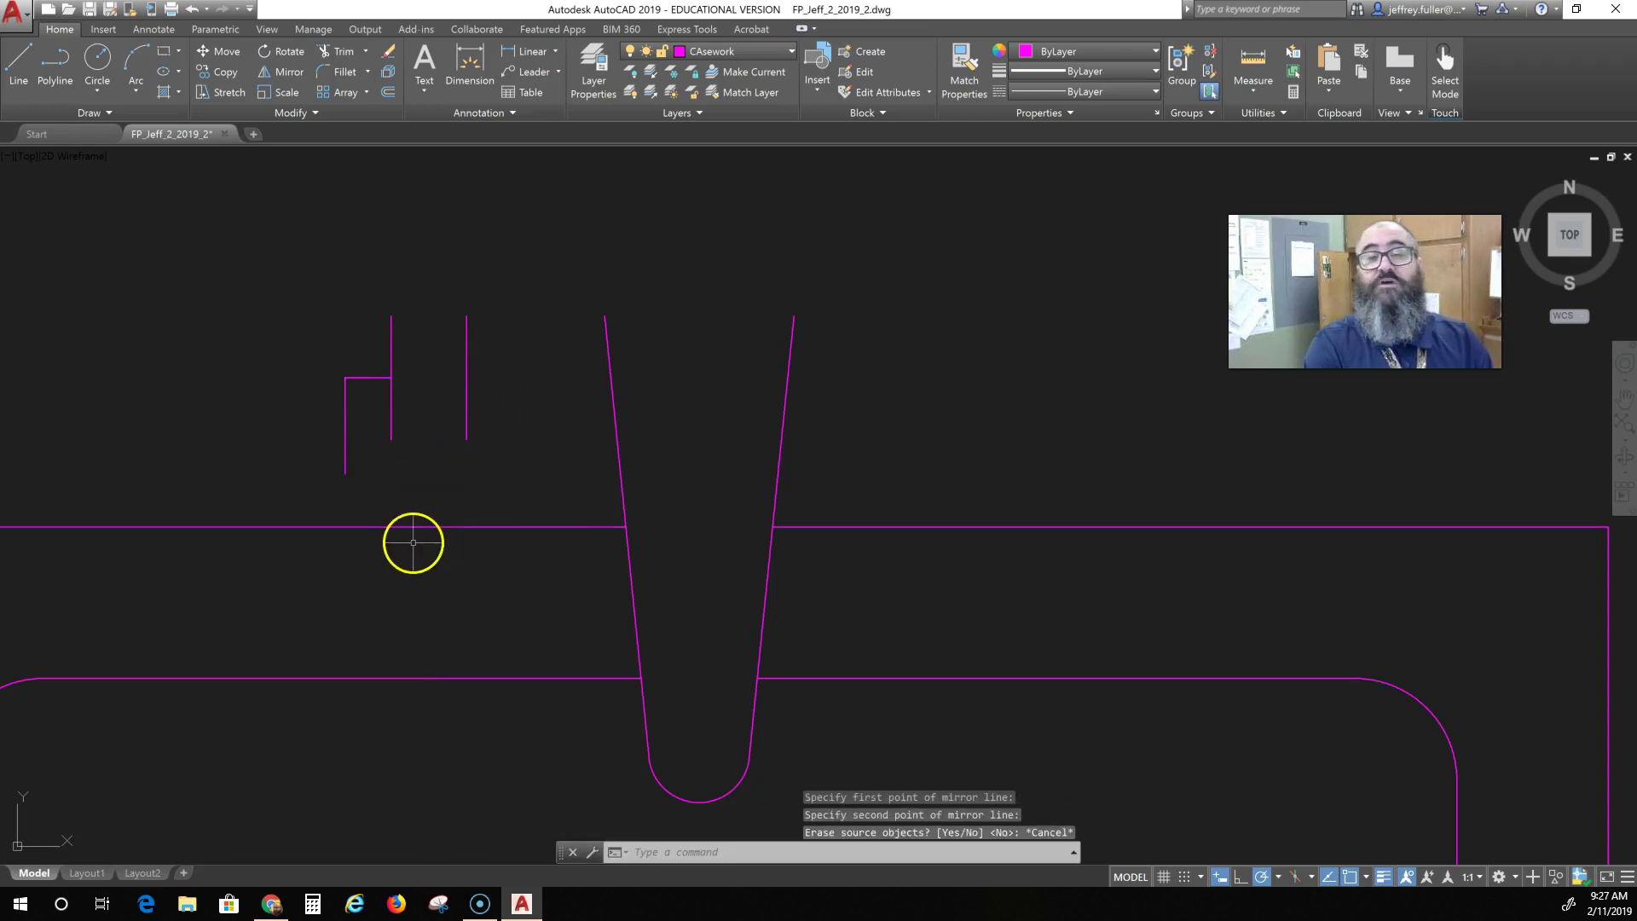
# Mirror the two L lines across a vertical axis between the stems, keeping the originals.
pyautogui.click(281, 71)
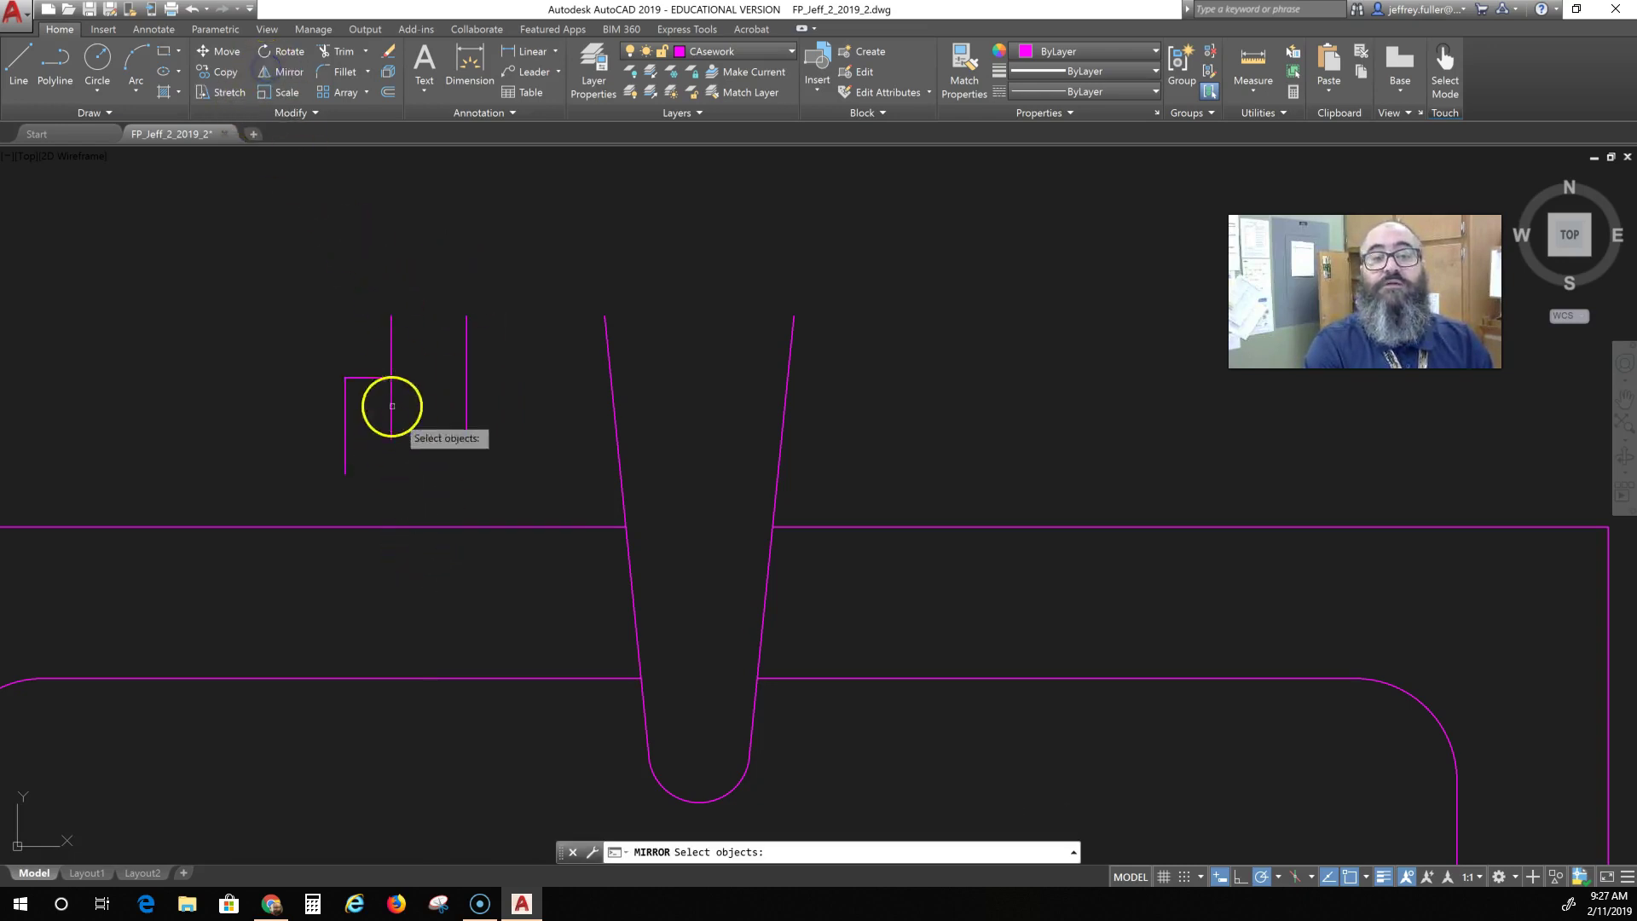
pyautogui.click(375, 349)
pyautogui.click(300, 446)
pyautogui.press('Return')
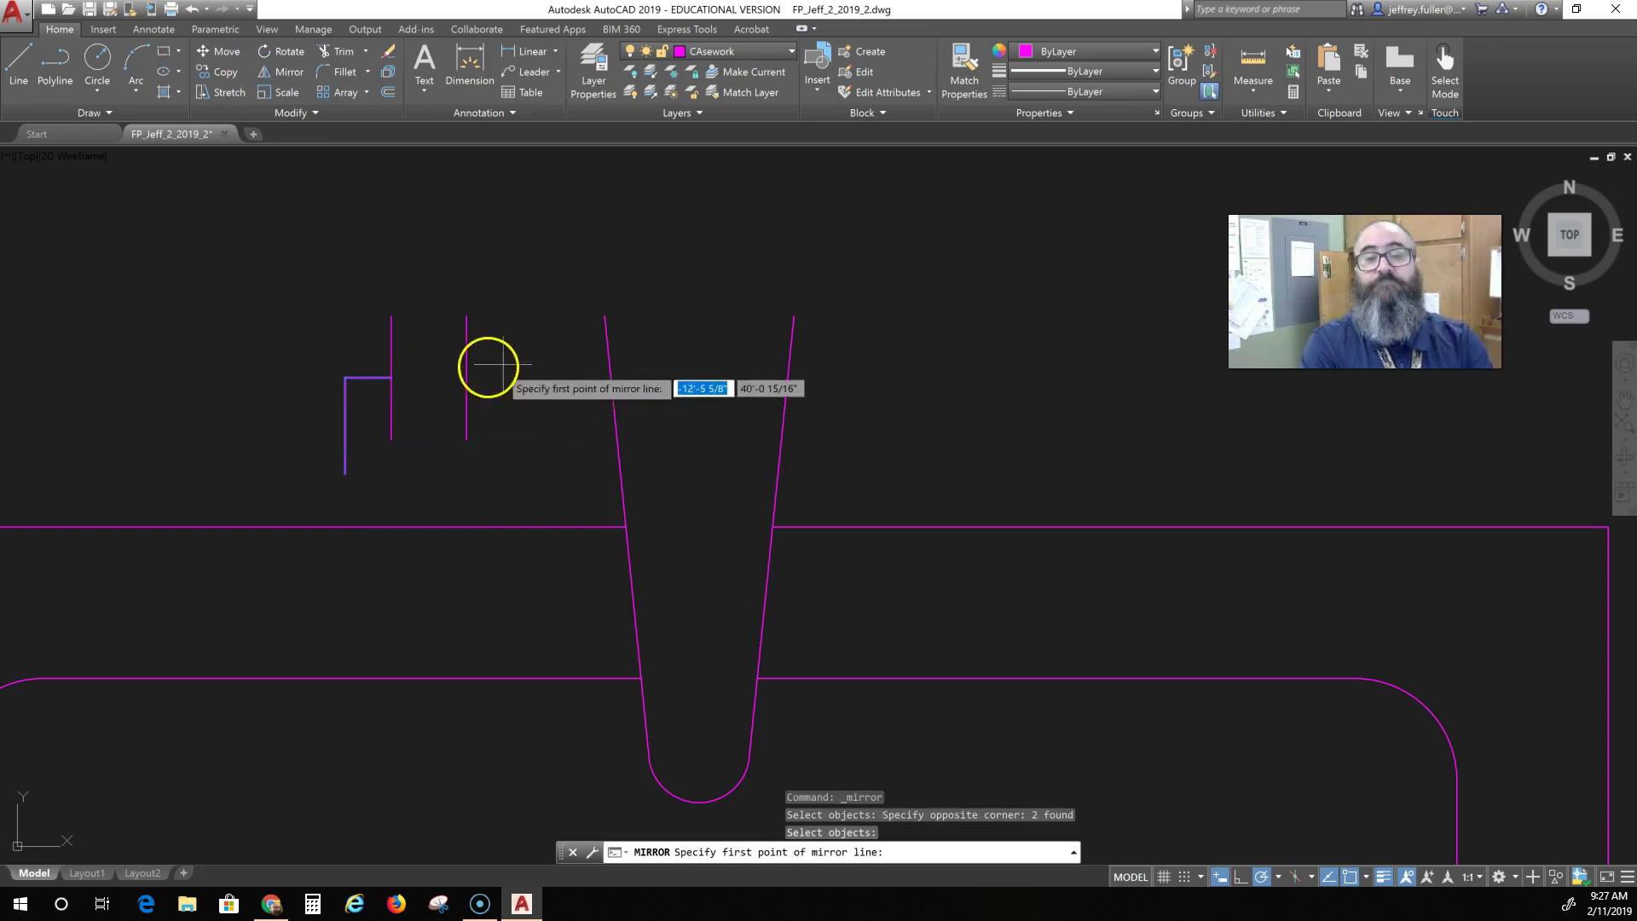
pyautogui.click(428, 316)
pyautogui.click(424, 372)
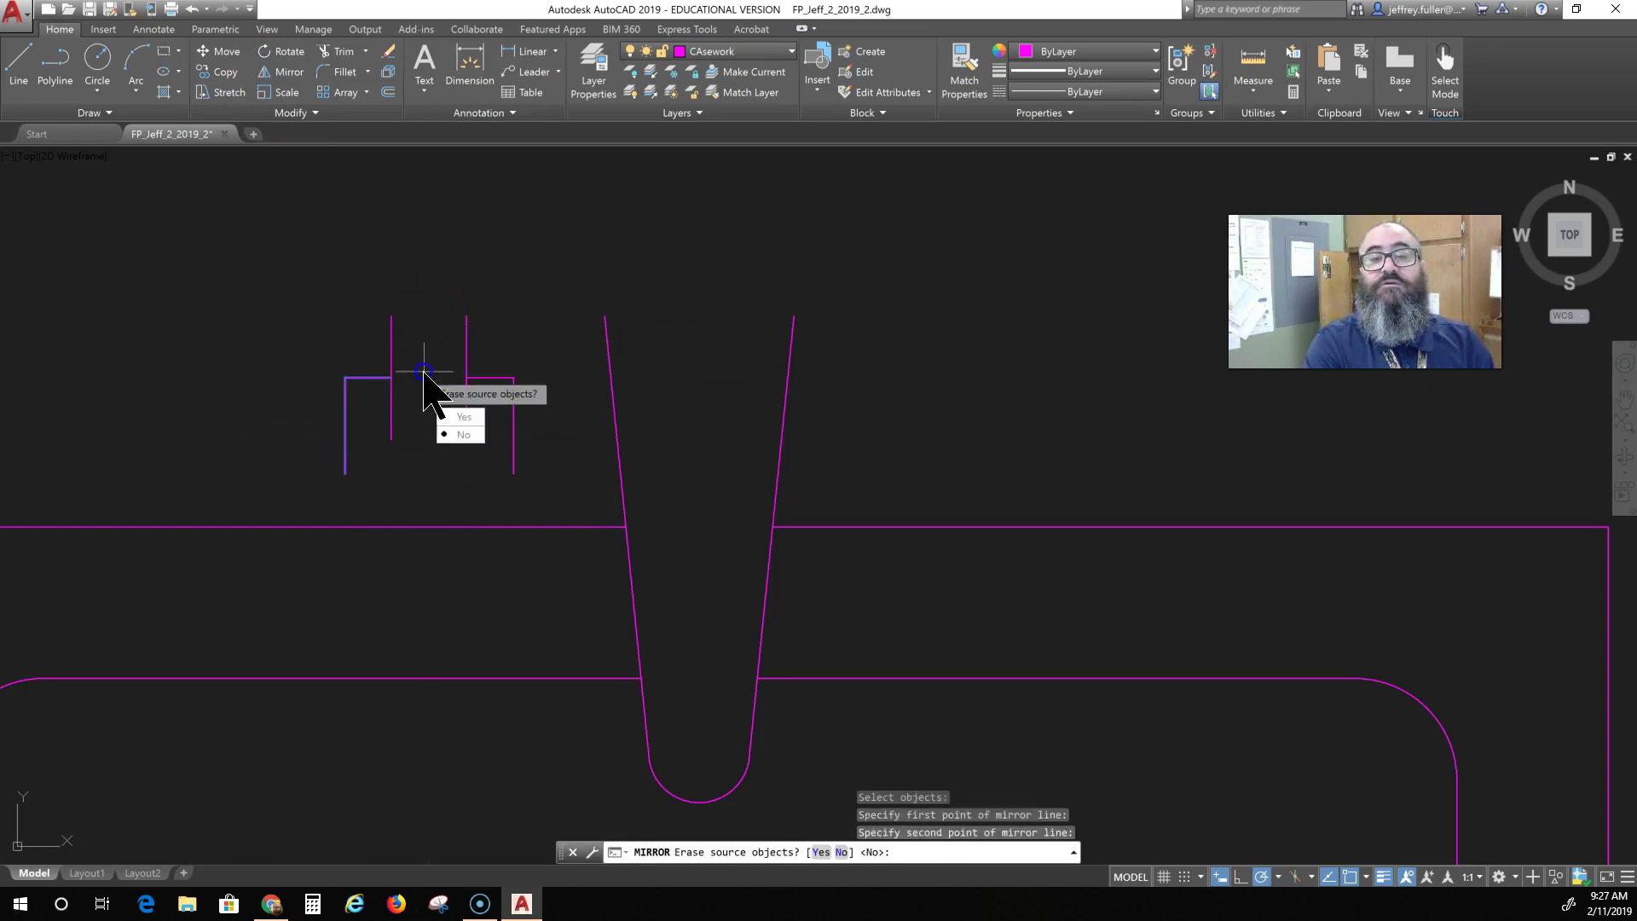
pyautogui.press('Return')
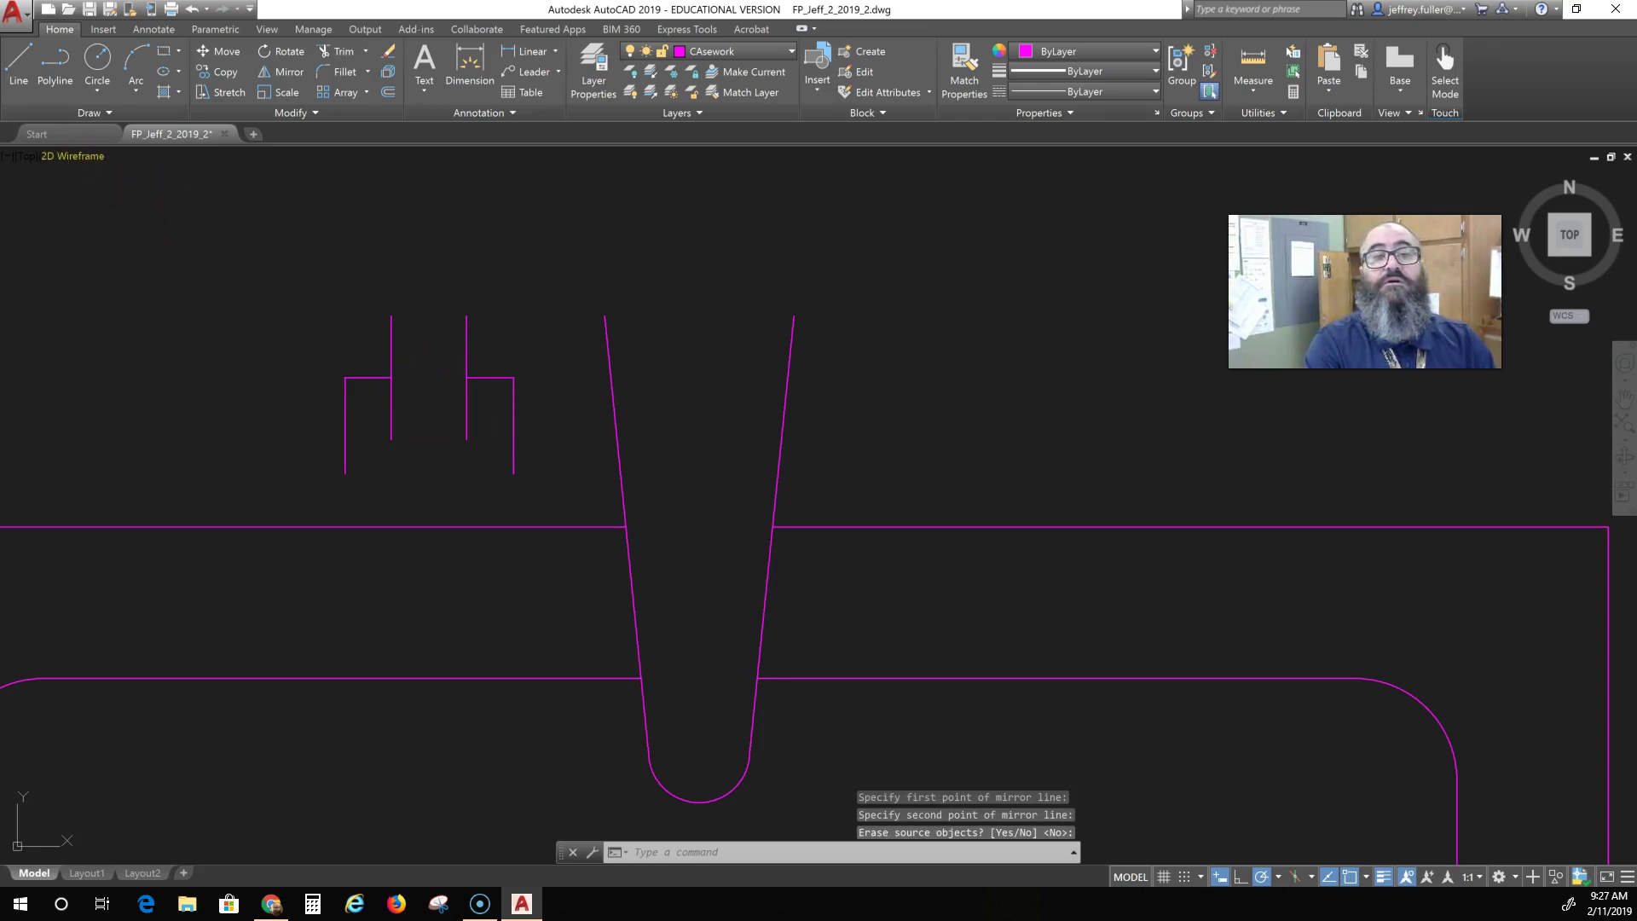
pyautogui.click(19, 62)
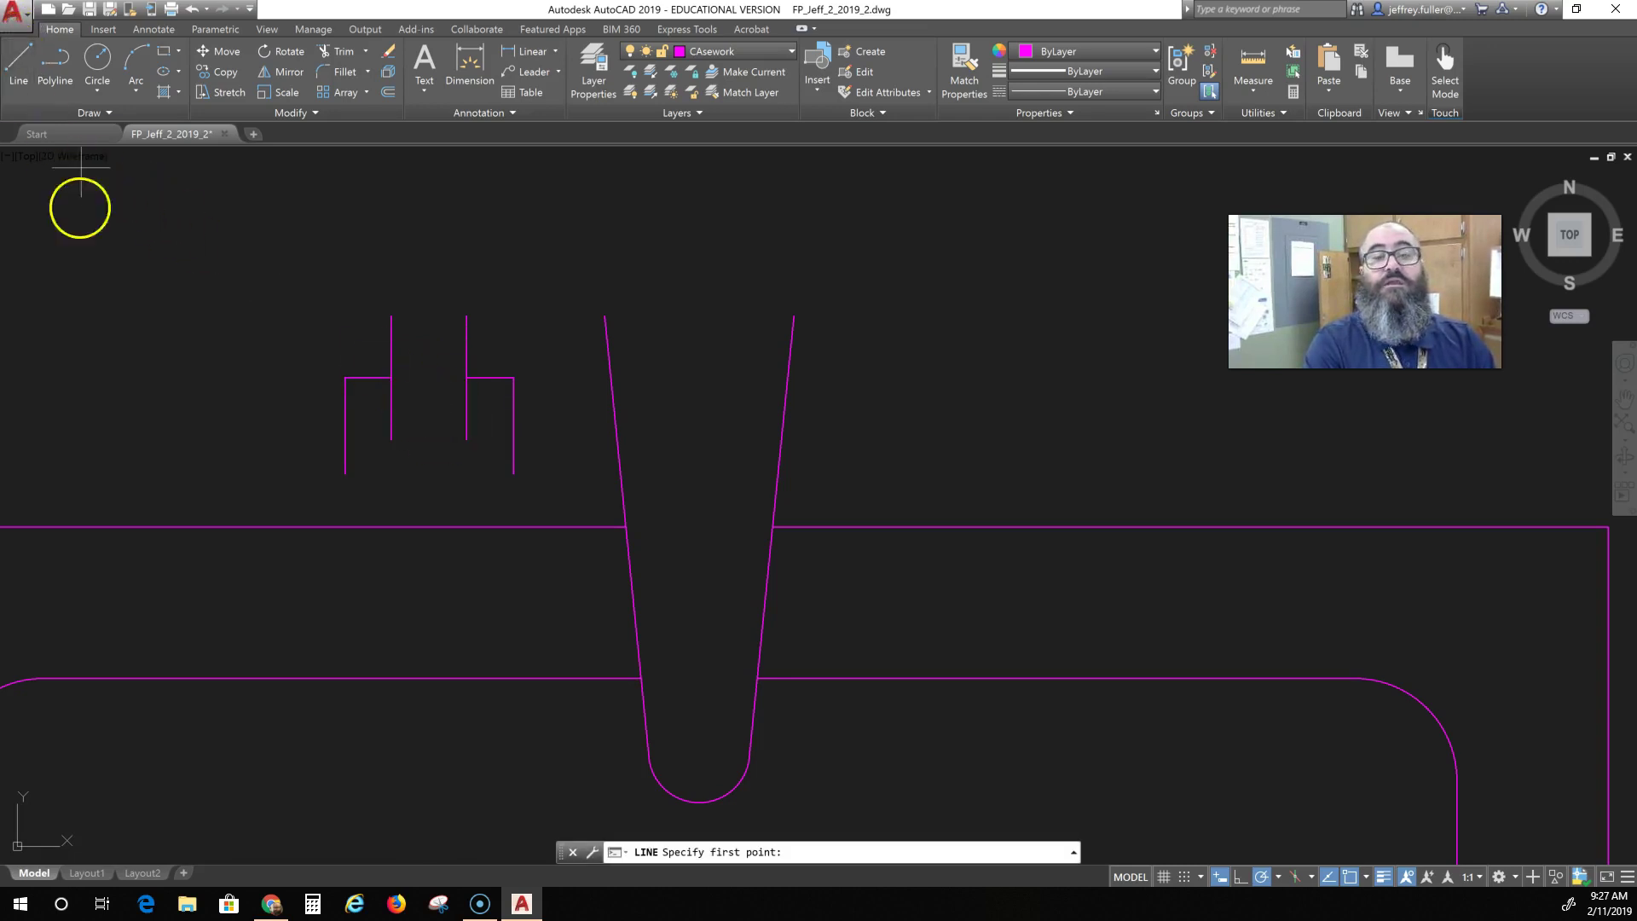
# Draw the handle box's bottom edge and trim the stem line inside the left box.
pyautogui.click(344, 472)
pyautogui.click(513, 472)
pyautogui.press('Escape')
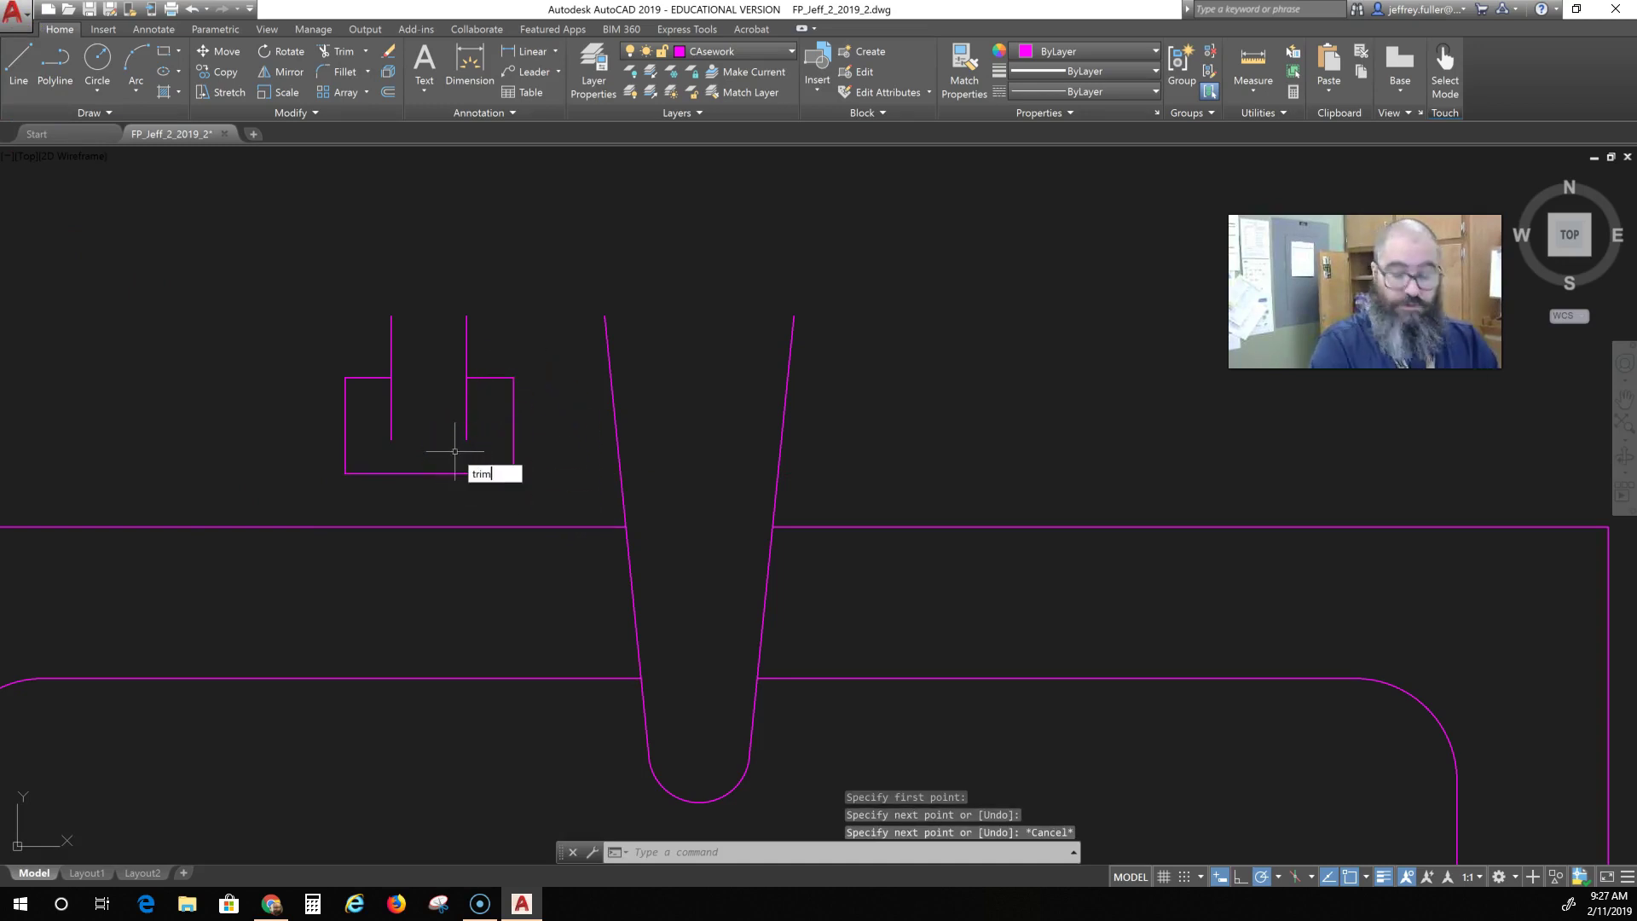
pyautogui.press('Return')
pyautogui.press('Return')
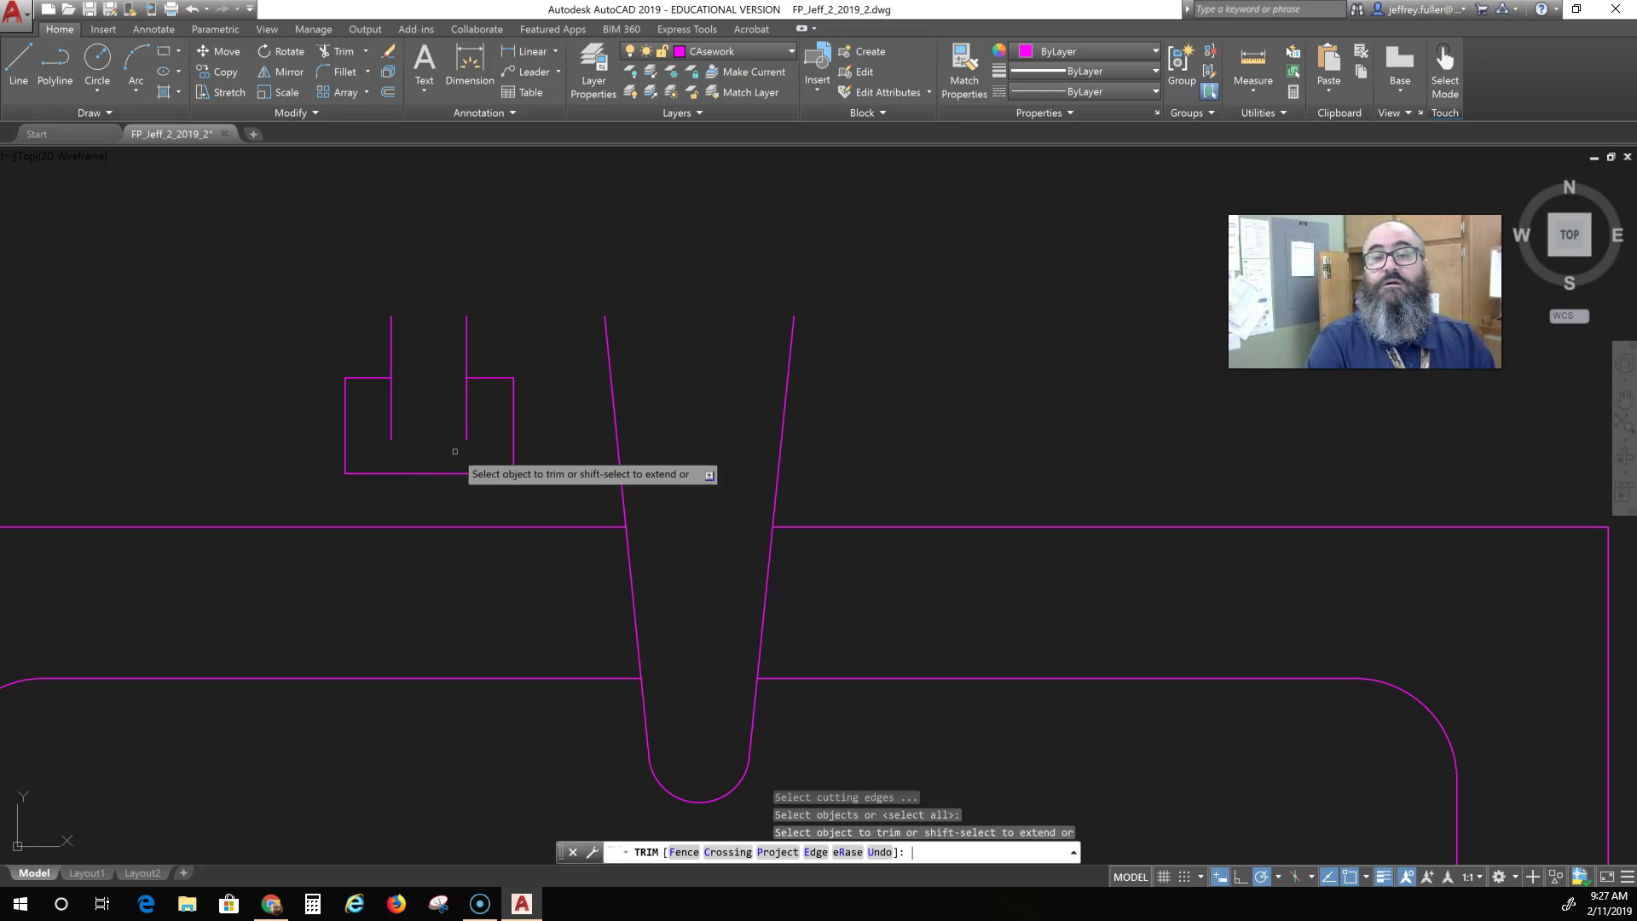
pyautogui.click(501, 402)
pyautogui.click(368, 444)
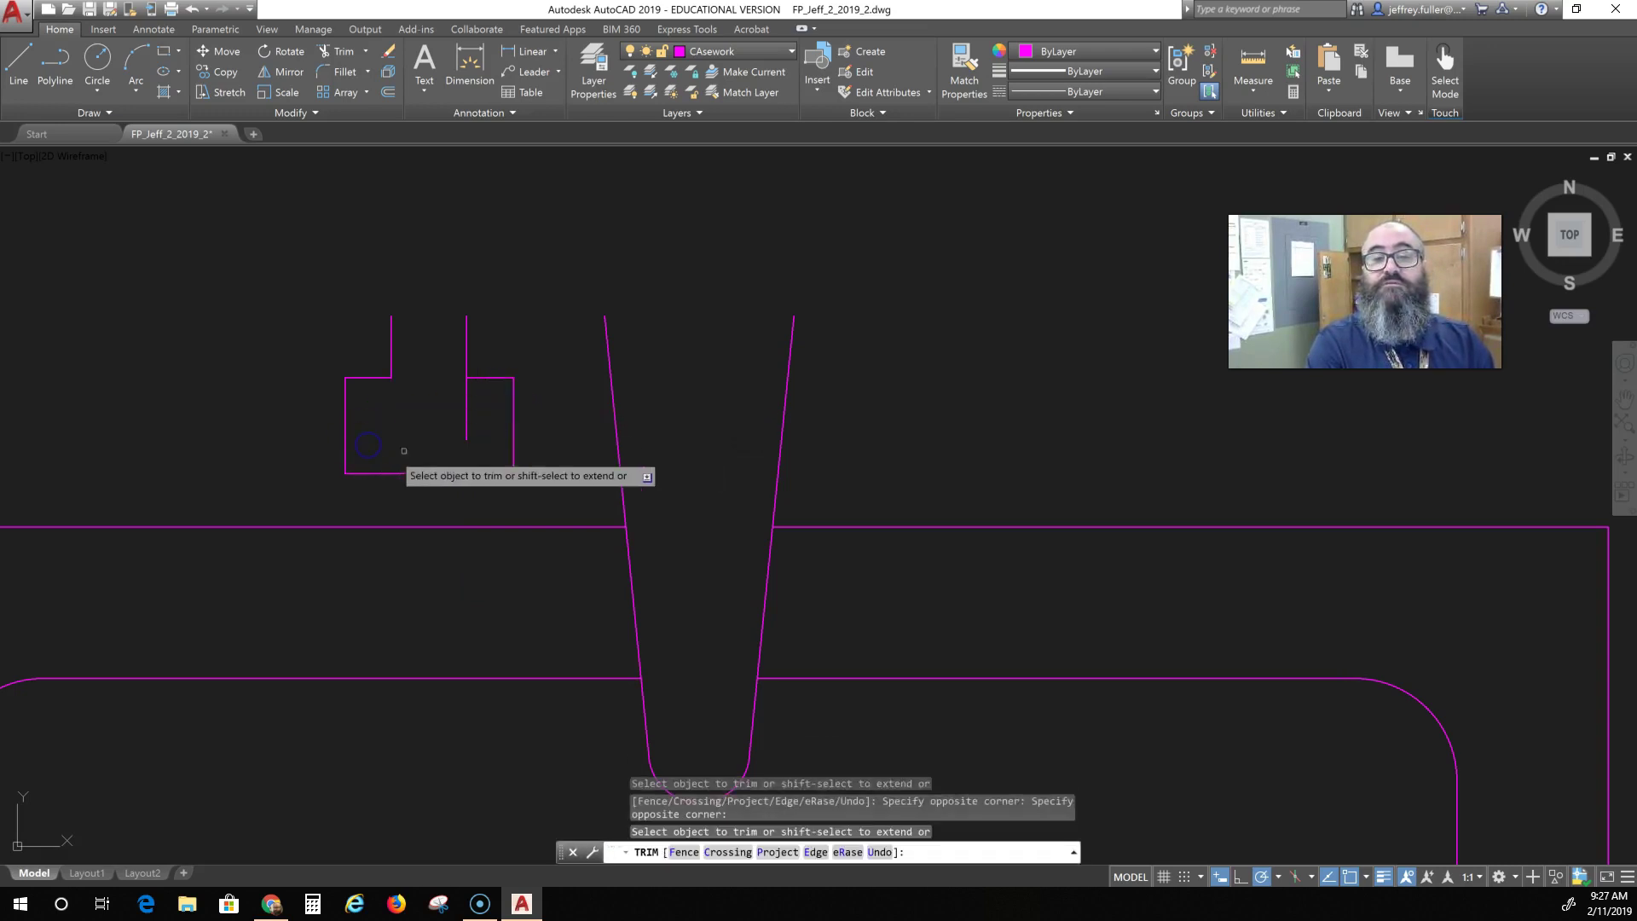
pyautogui.scroll(5, 468, 395)
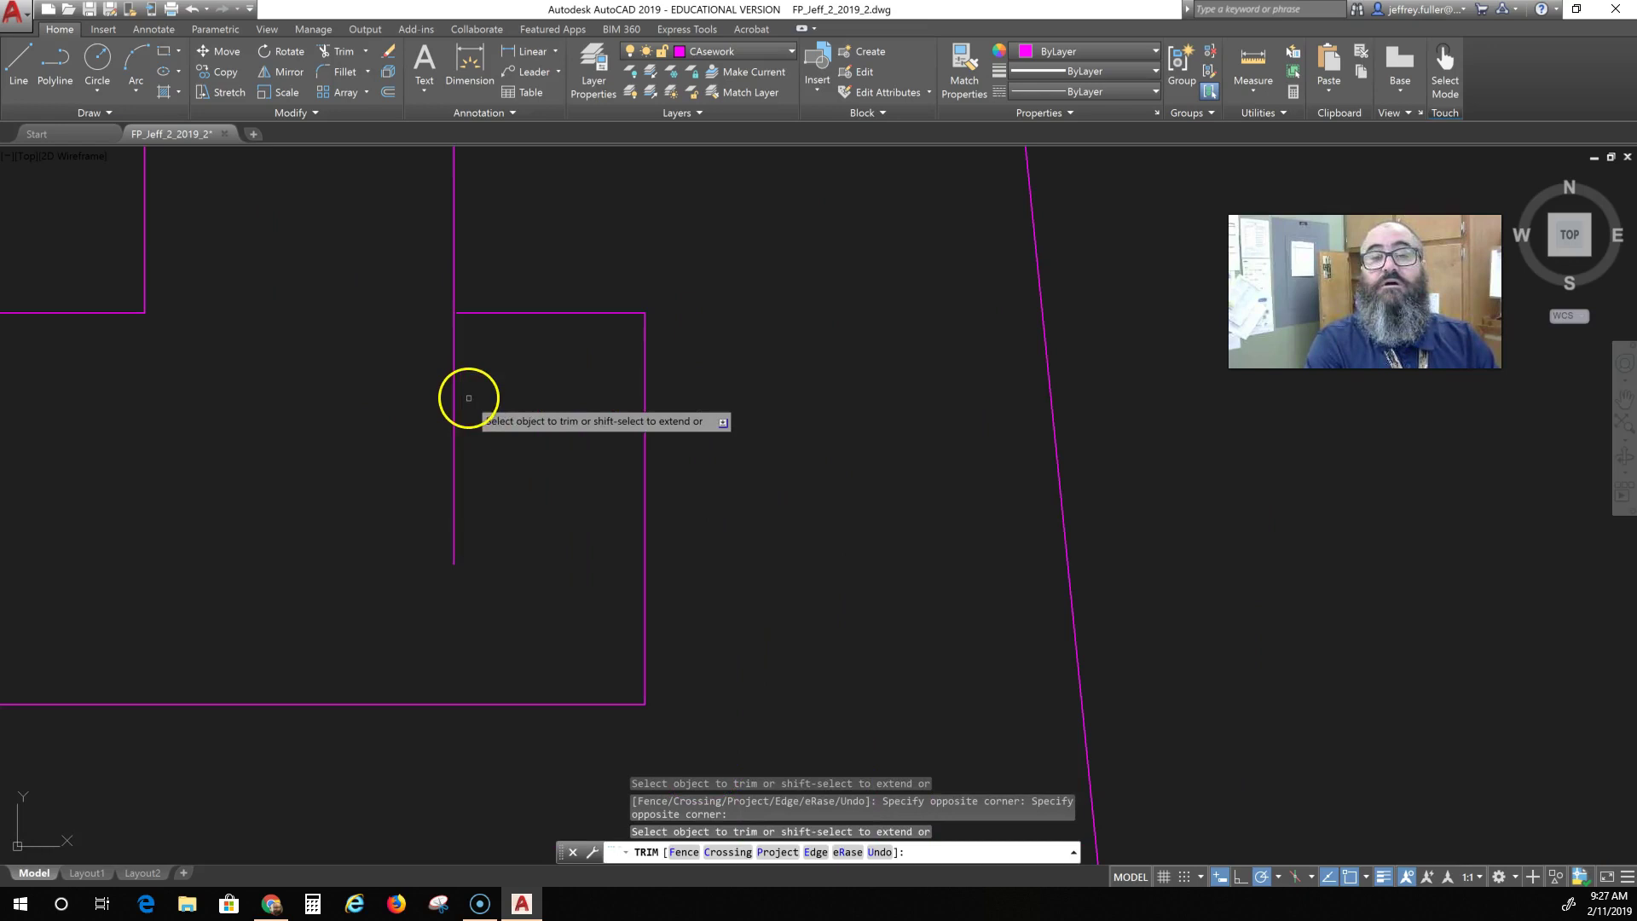
pyautogui.press('Escape')
# Trim away the top edge segment and stem line inside the right box.
pyautogui.click(491, 312)
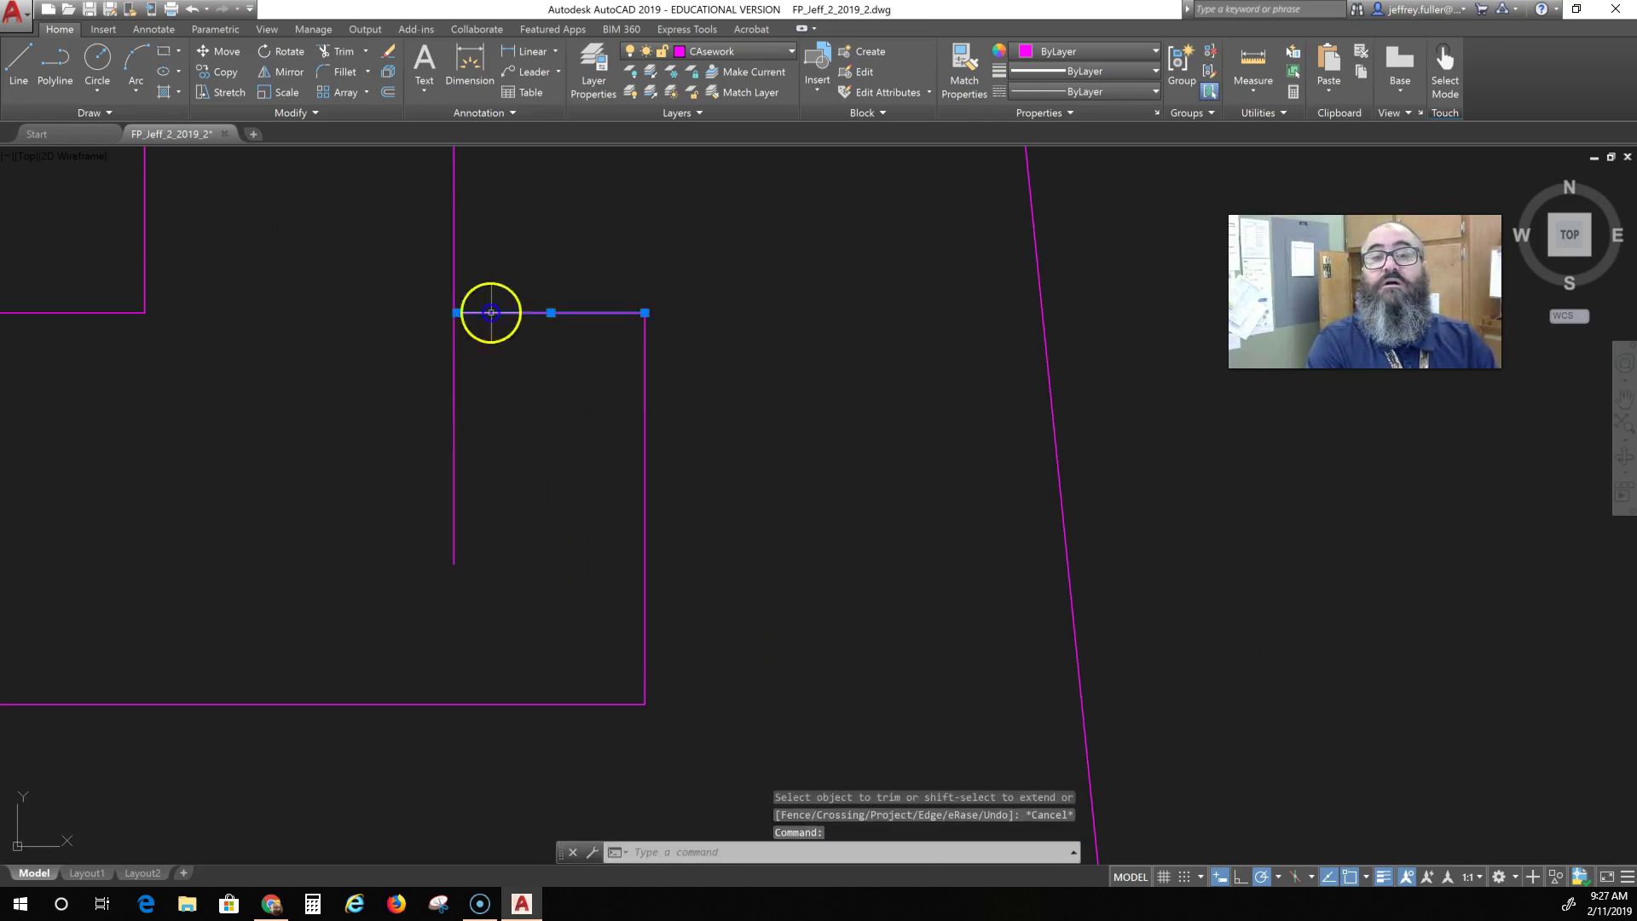
pyautogui.press('Escape')
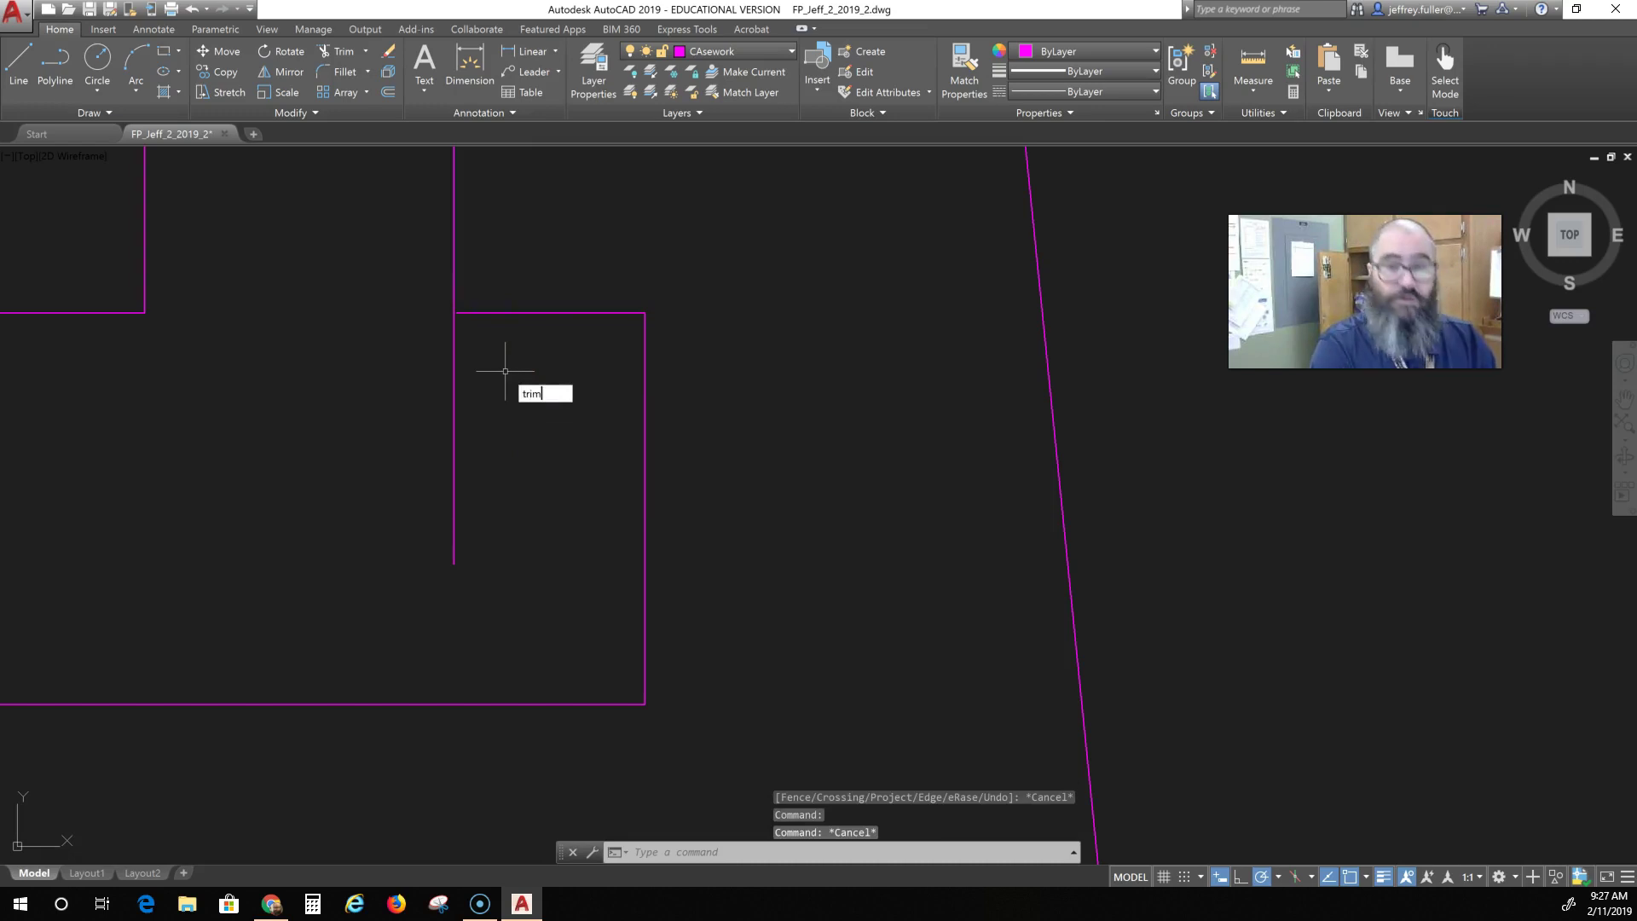
pyautogui.press('Return')
pyautogui.press('Return')
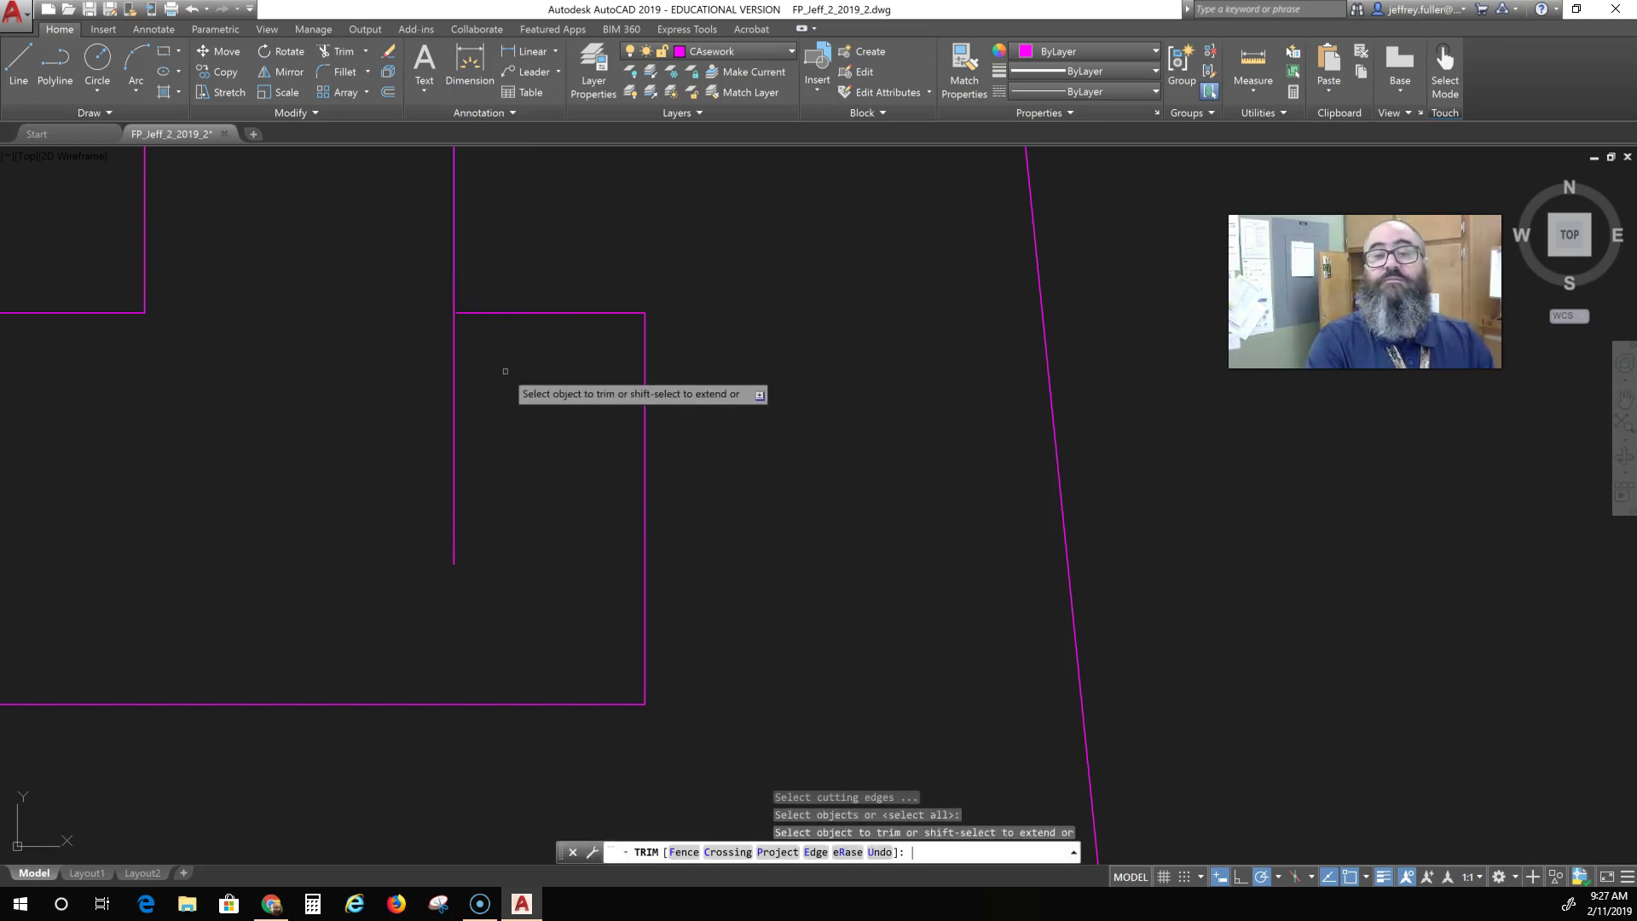
pyautogui.click(498, 314)
pyautogui.click(453, 429)
pyautogui.scroll(-5, 446, 534)
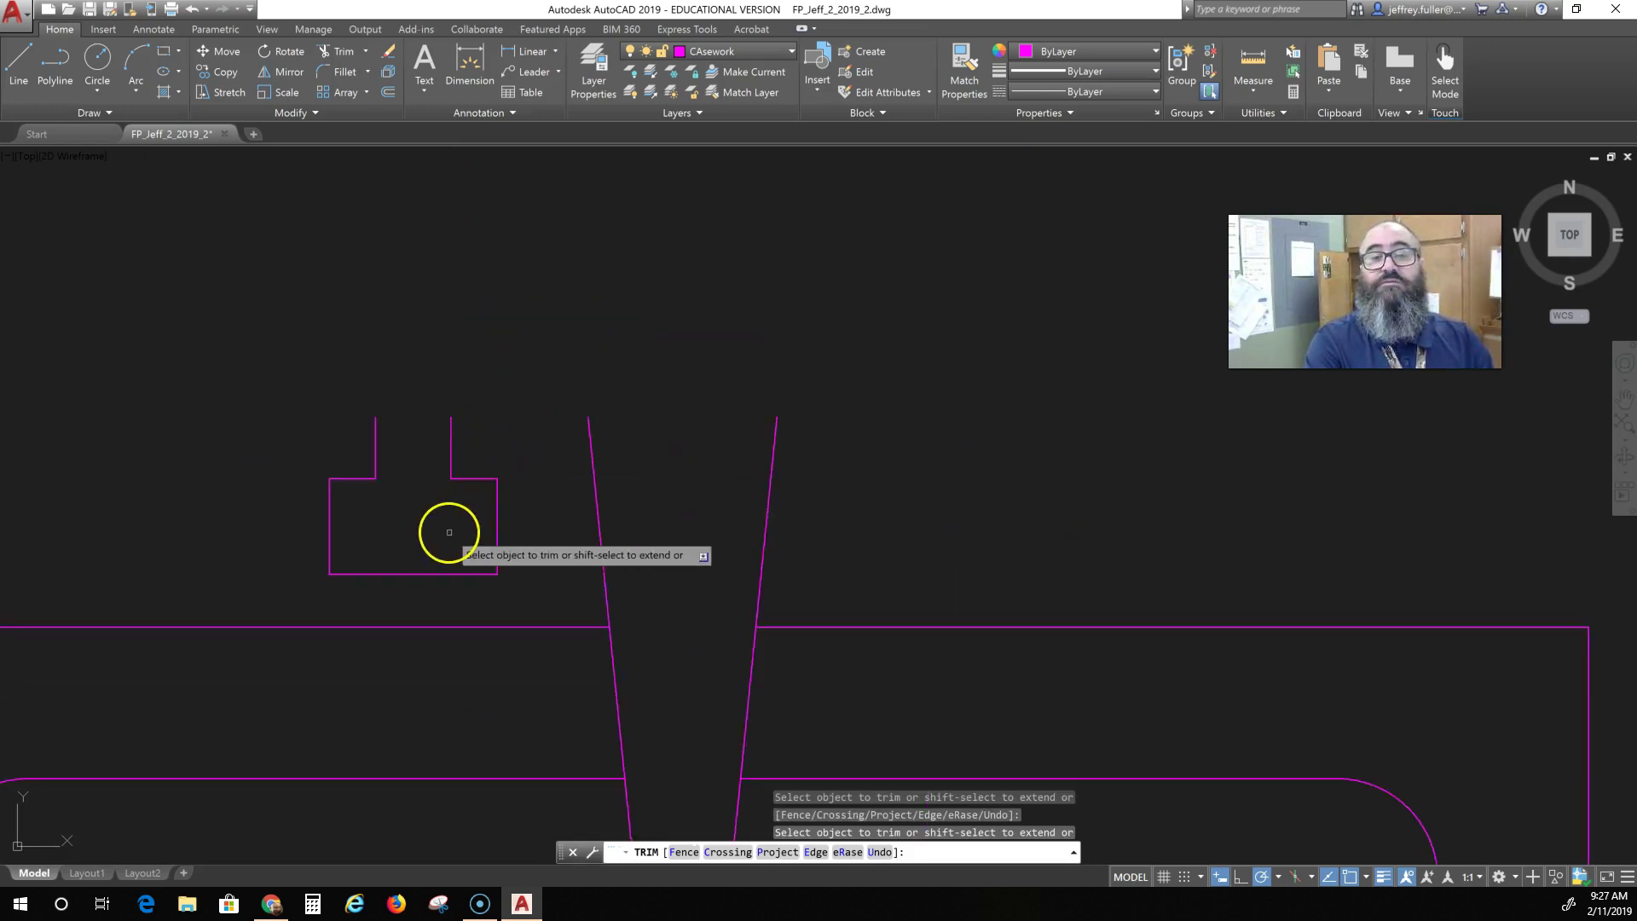
# Recentre the view on the tub's top edge after cancelling an unfinished line.
pyautogui.click(17, 64)
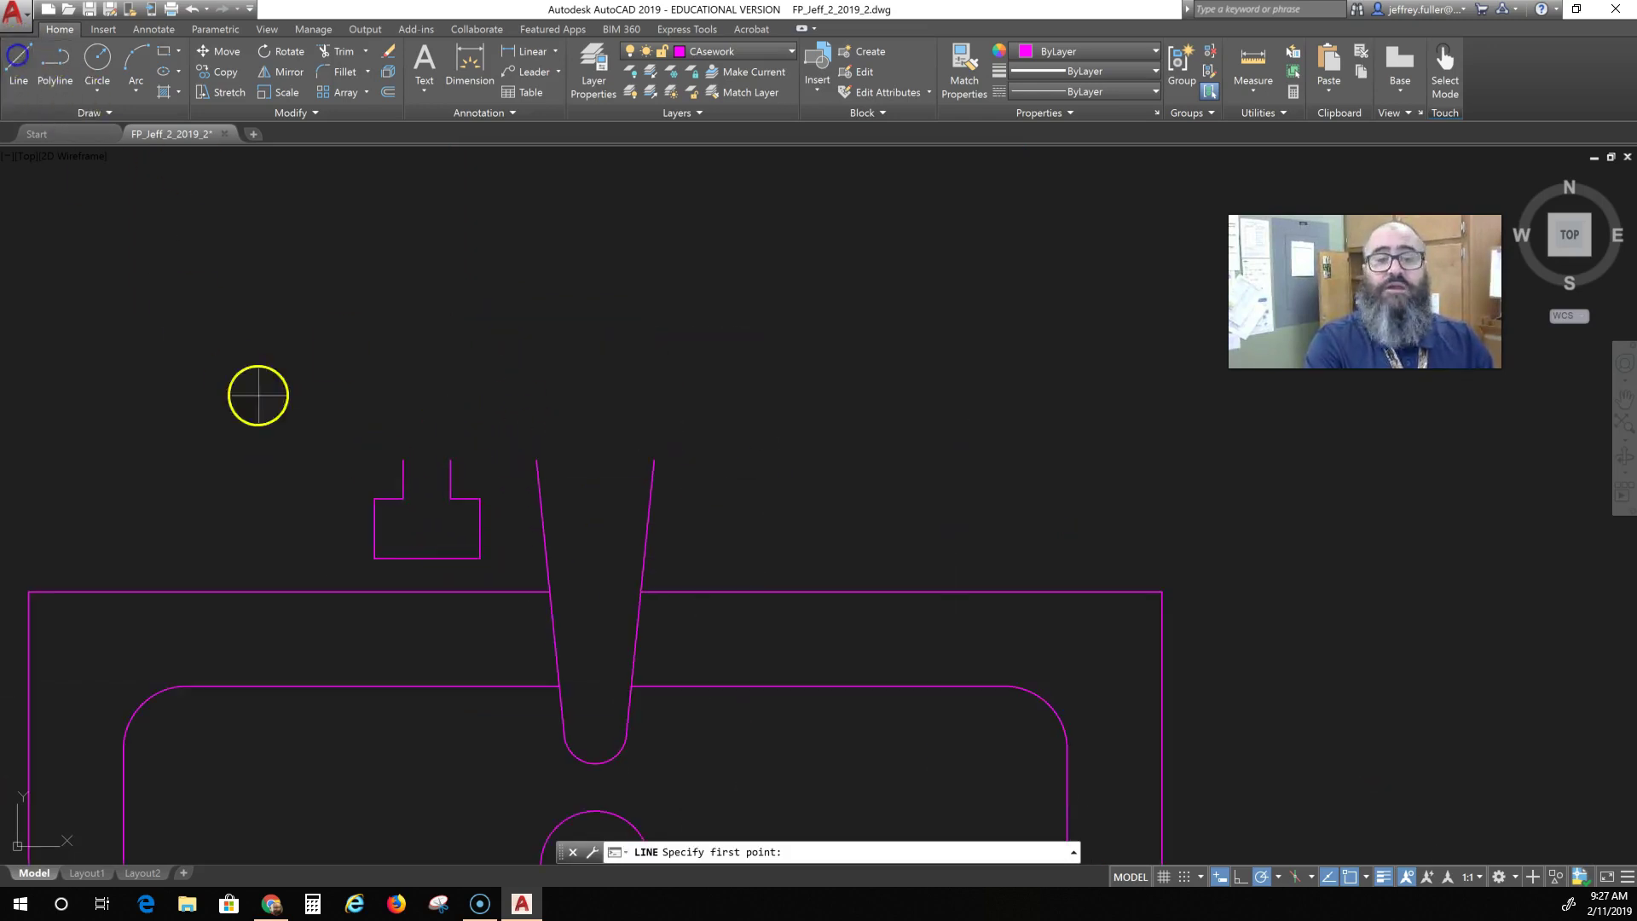
pyautogui.click(450, 498)
pyautogui.press('Escape')
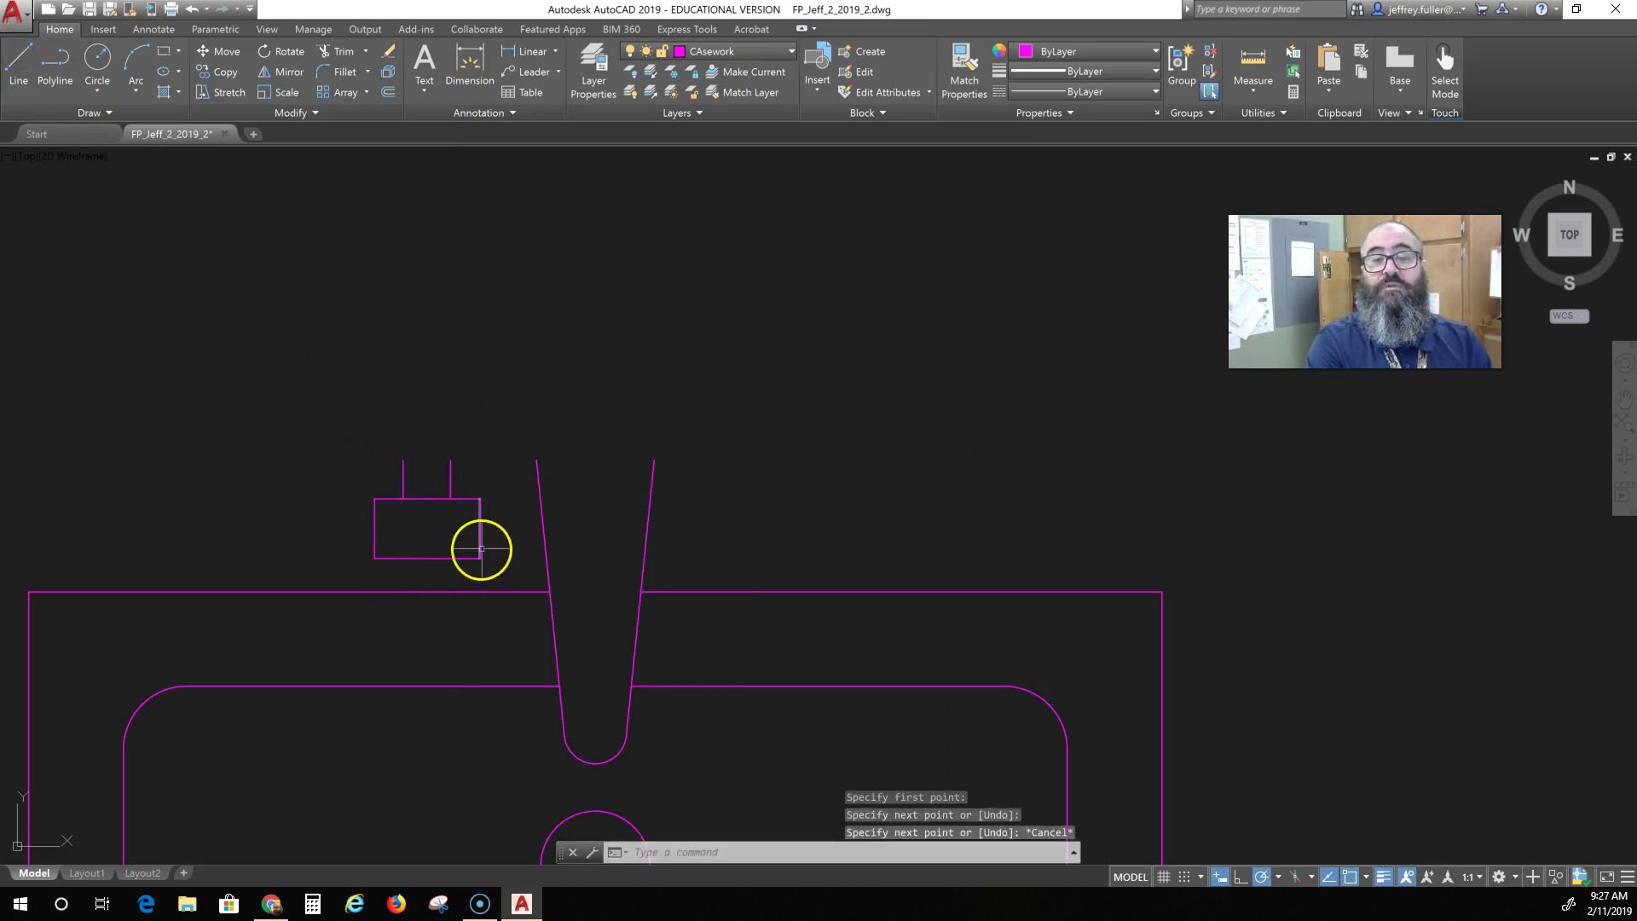
pyautogui.scroll(-2, 479, 549)
pyautogui.moveTo(610, 541); pyautogui.dragTo(470, 507, button='middle')
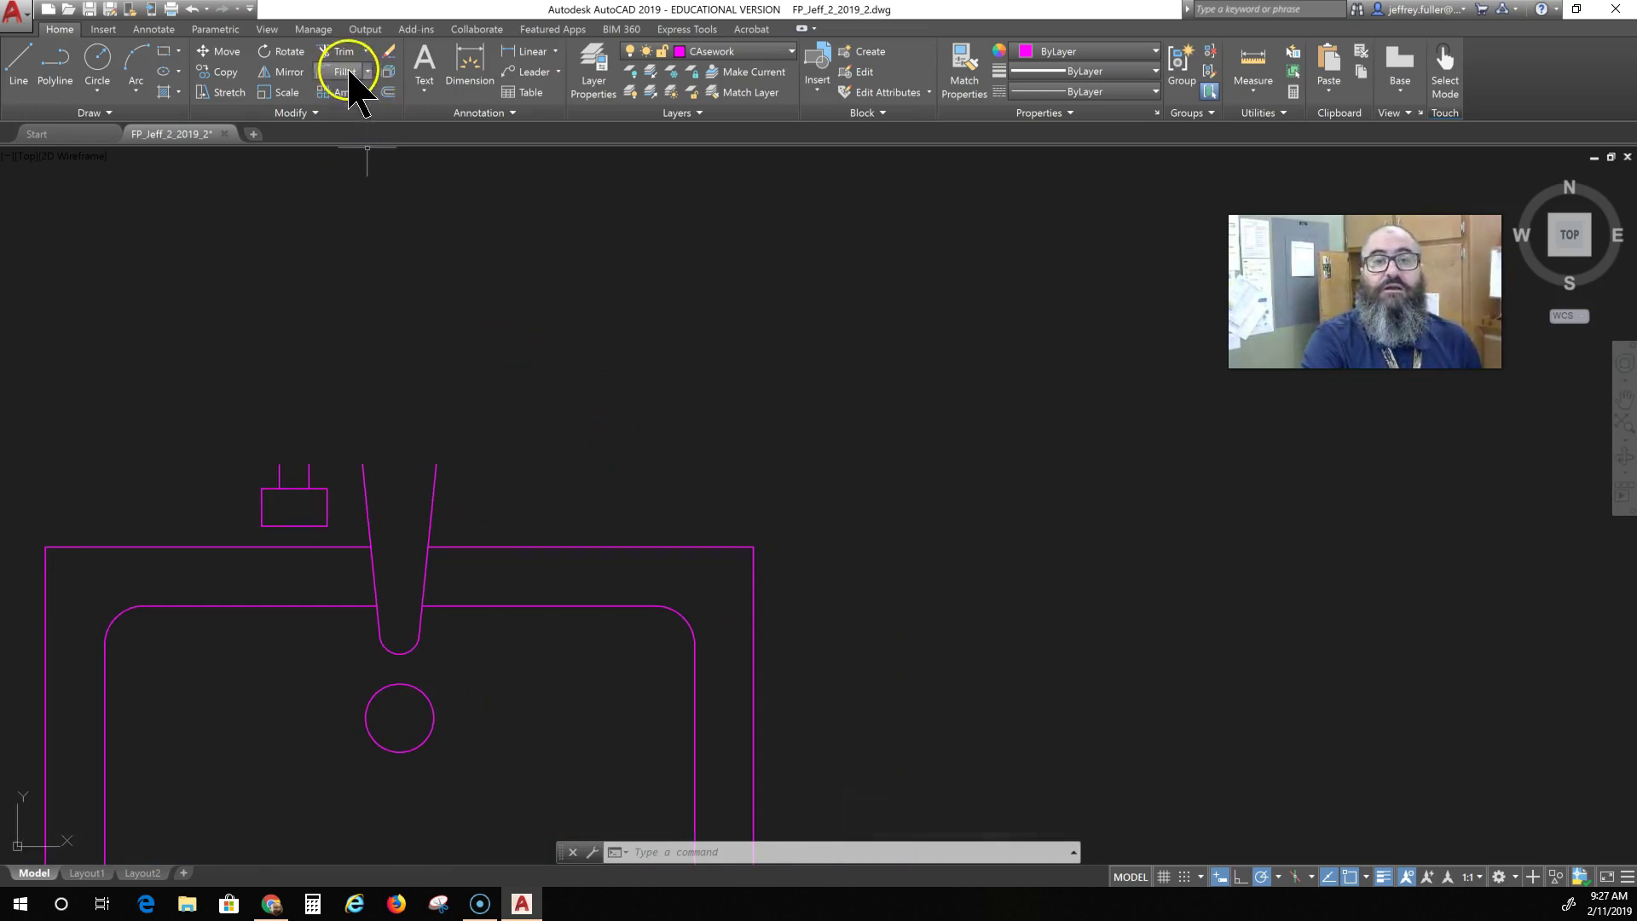
# Mirror the left handle box and stems across the spout's vertical centreline, keeping the original.
pyautogui.click(290, 73)
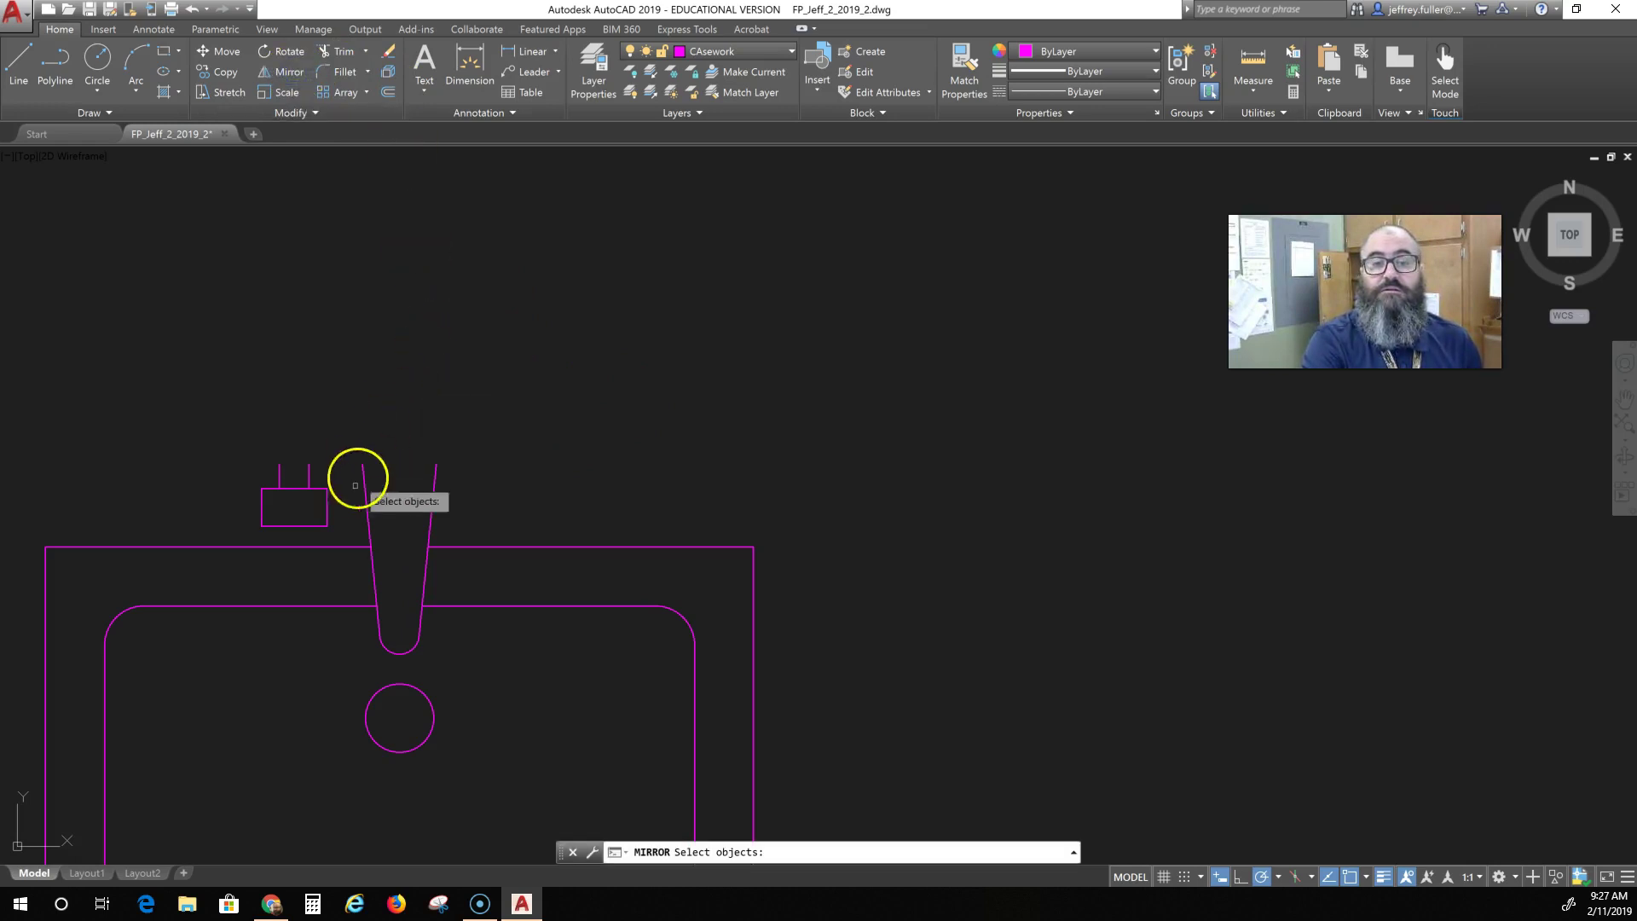
pyautogui.click(341, 456)
pyautogui.click(247, 533)
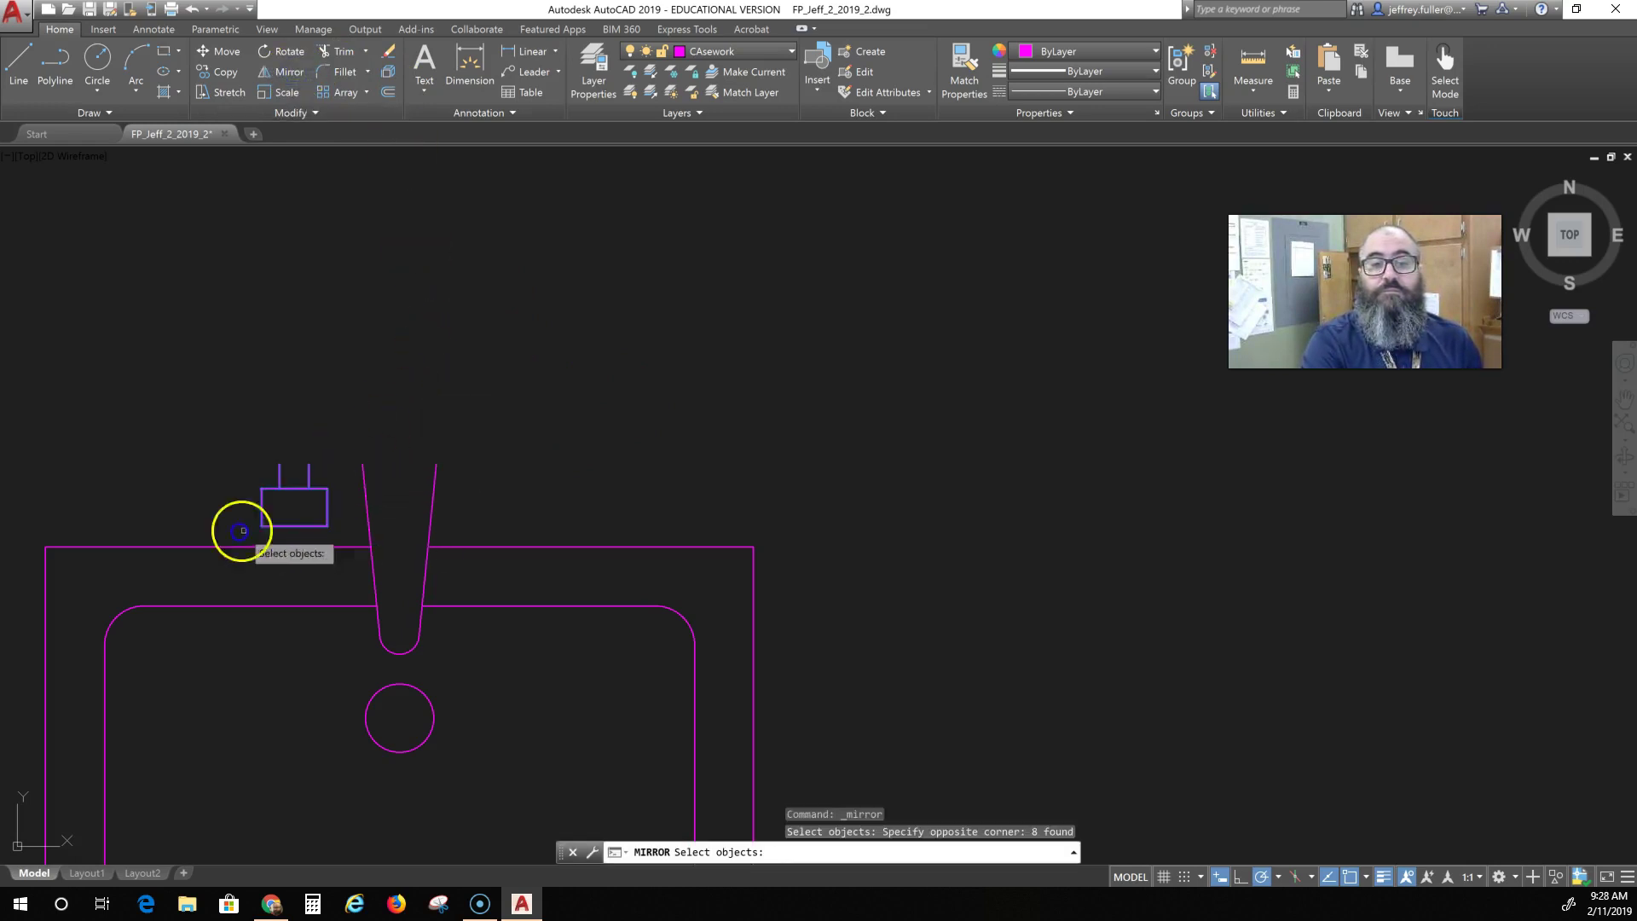
pyautogui.press('Return')
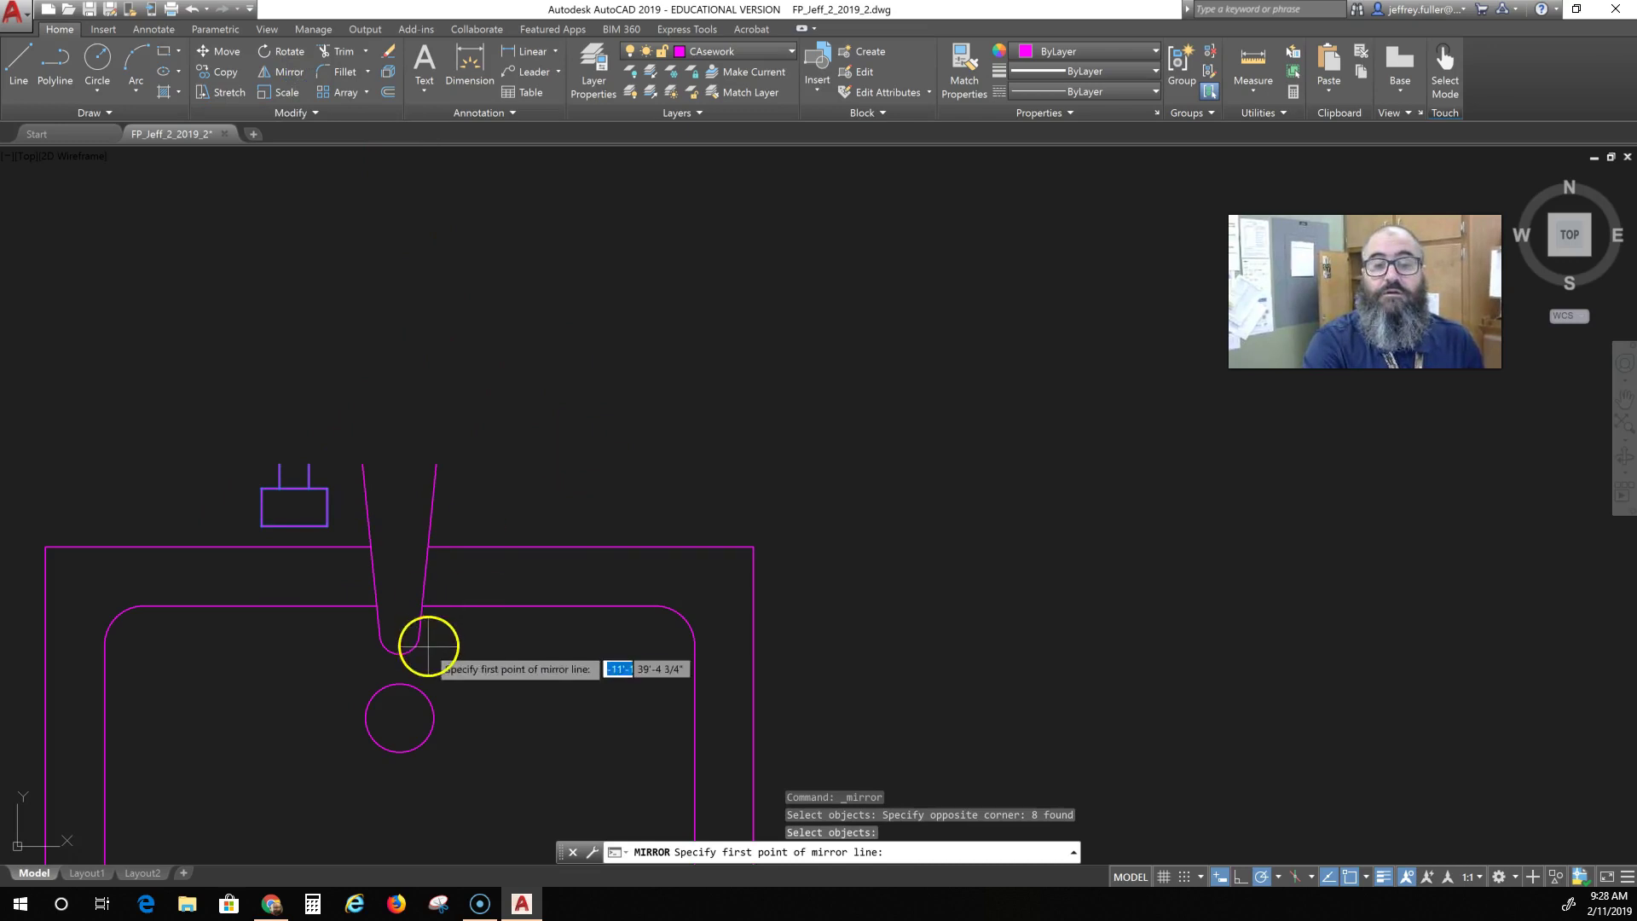
pyautogui.click(399, 653)
pyautogui.click(392, 556)
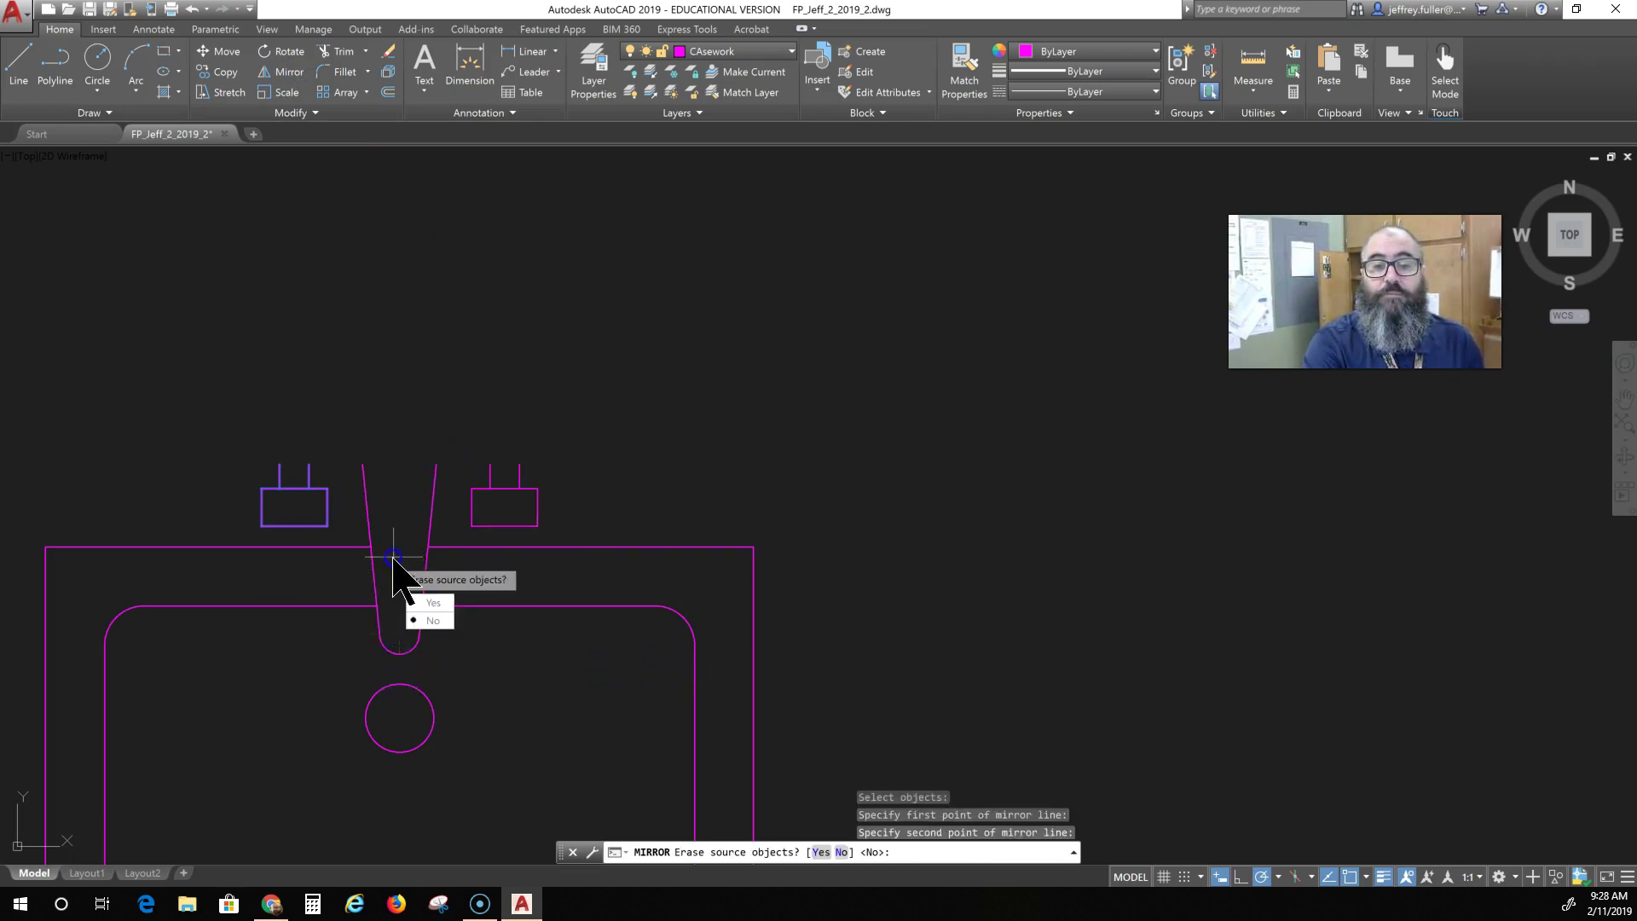
pyautogui.click(433, 620)
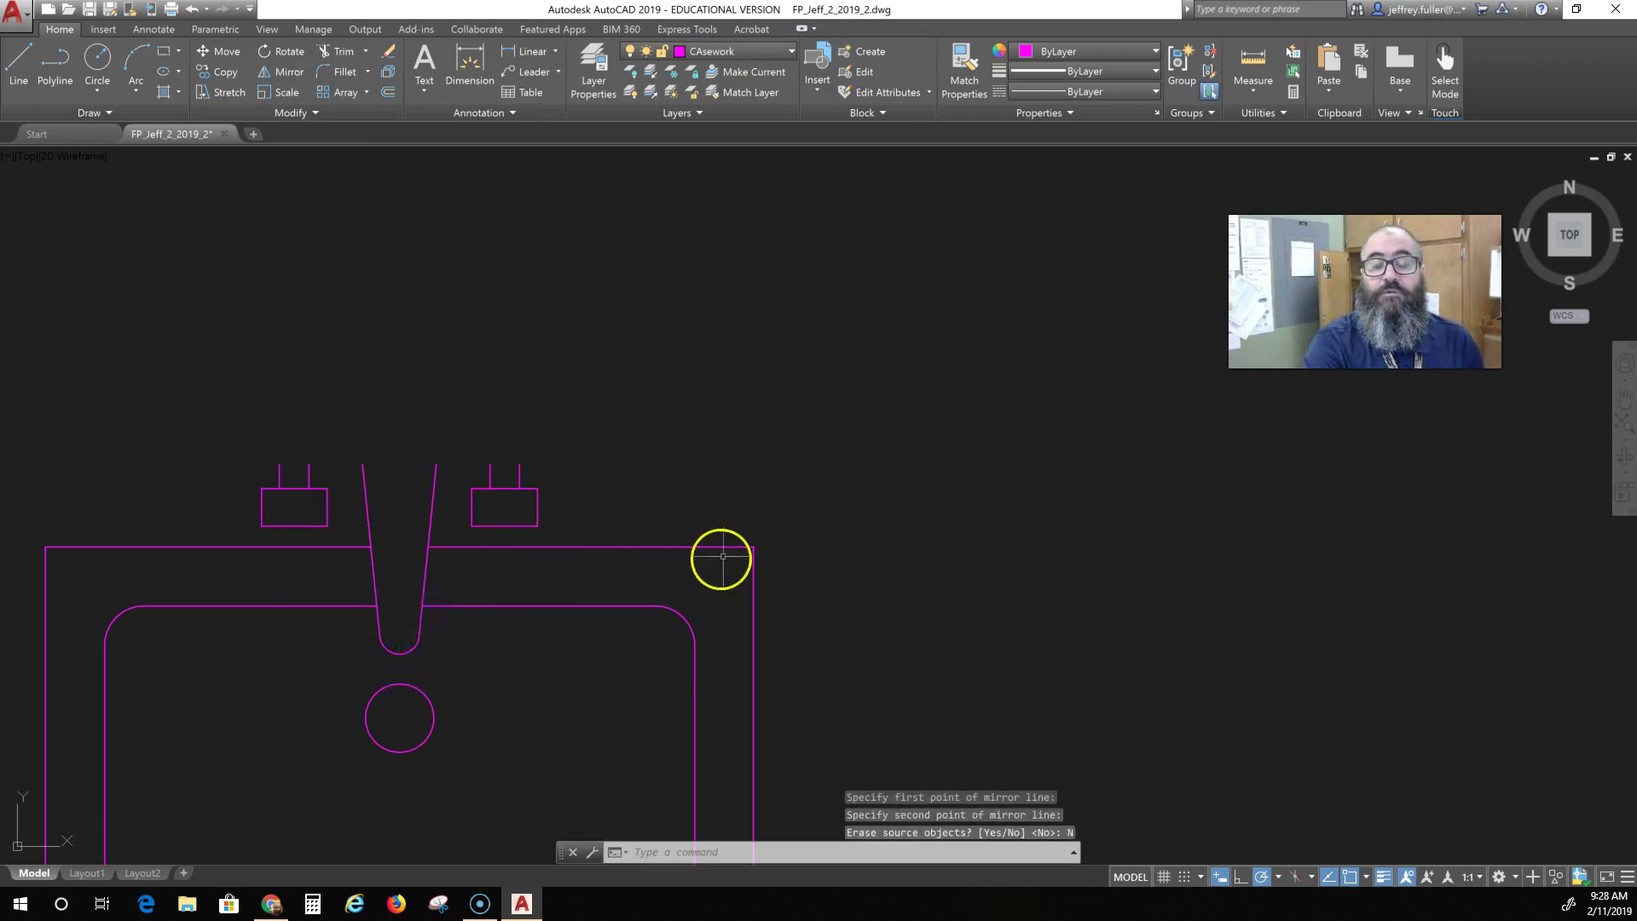
pyautogui.scroll(-8, 723, 495)
# Bring the whole tub into view and window-select all its parts.
pyautogui.moveTo(808, 614); pyautogui.dragTo(617, 566, button='middle')
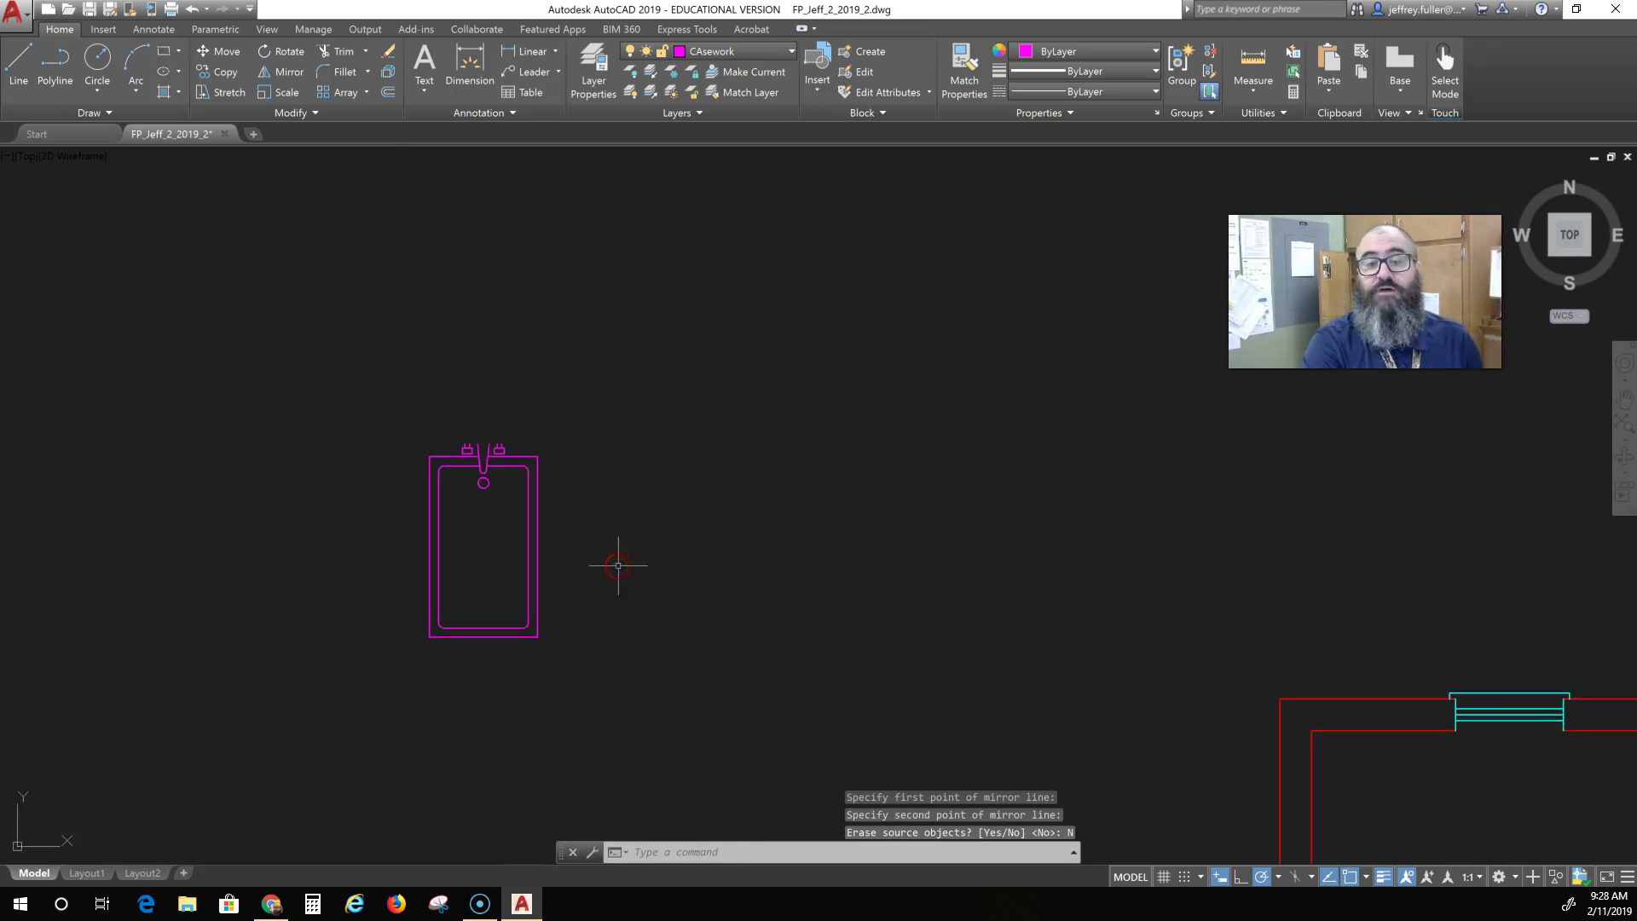
pyautogui.click(643, 413)
pyautogui.click(355, 687)
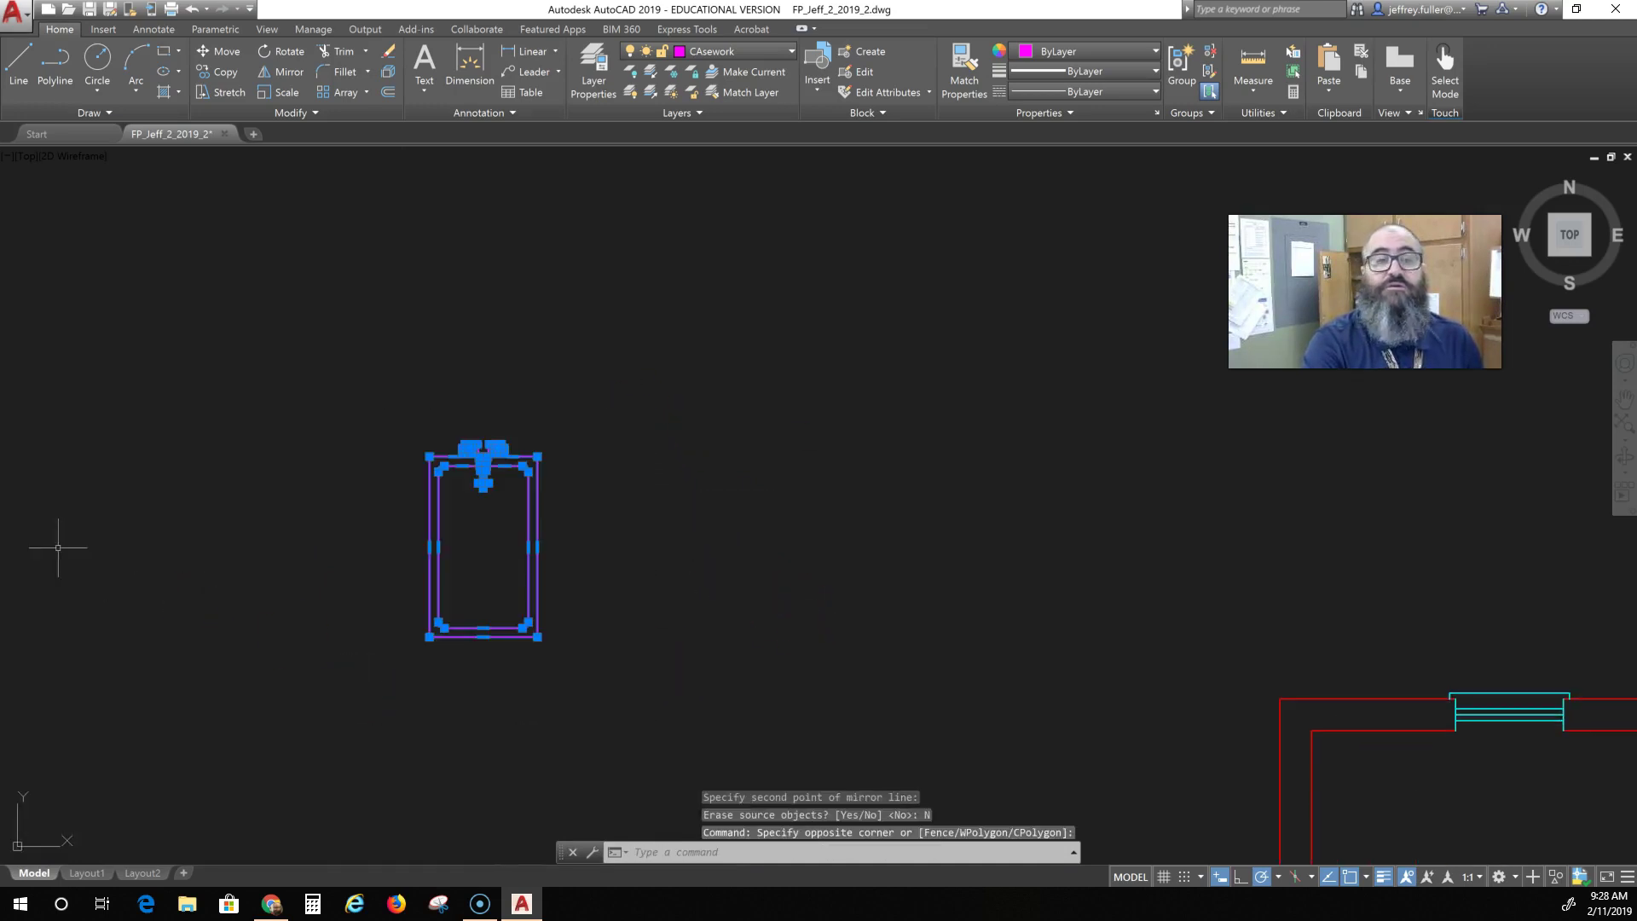
pyautogui.click(68, 33)
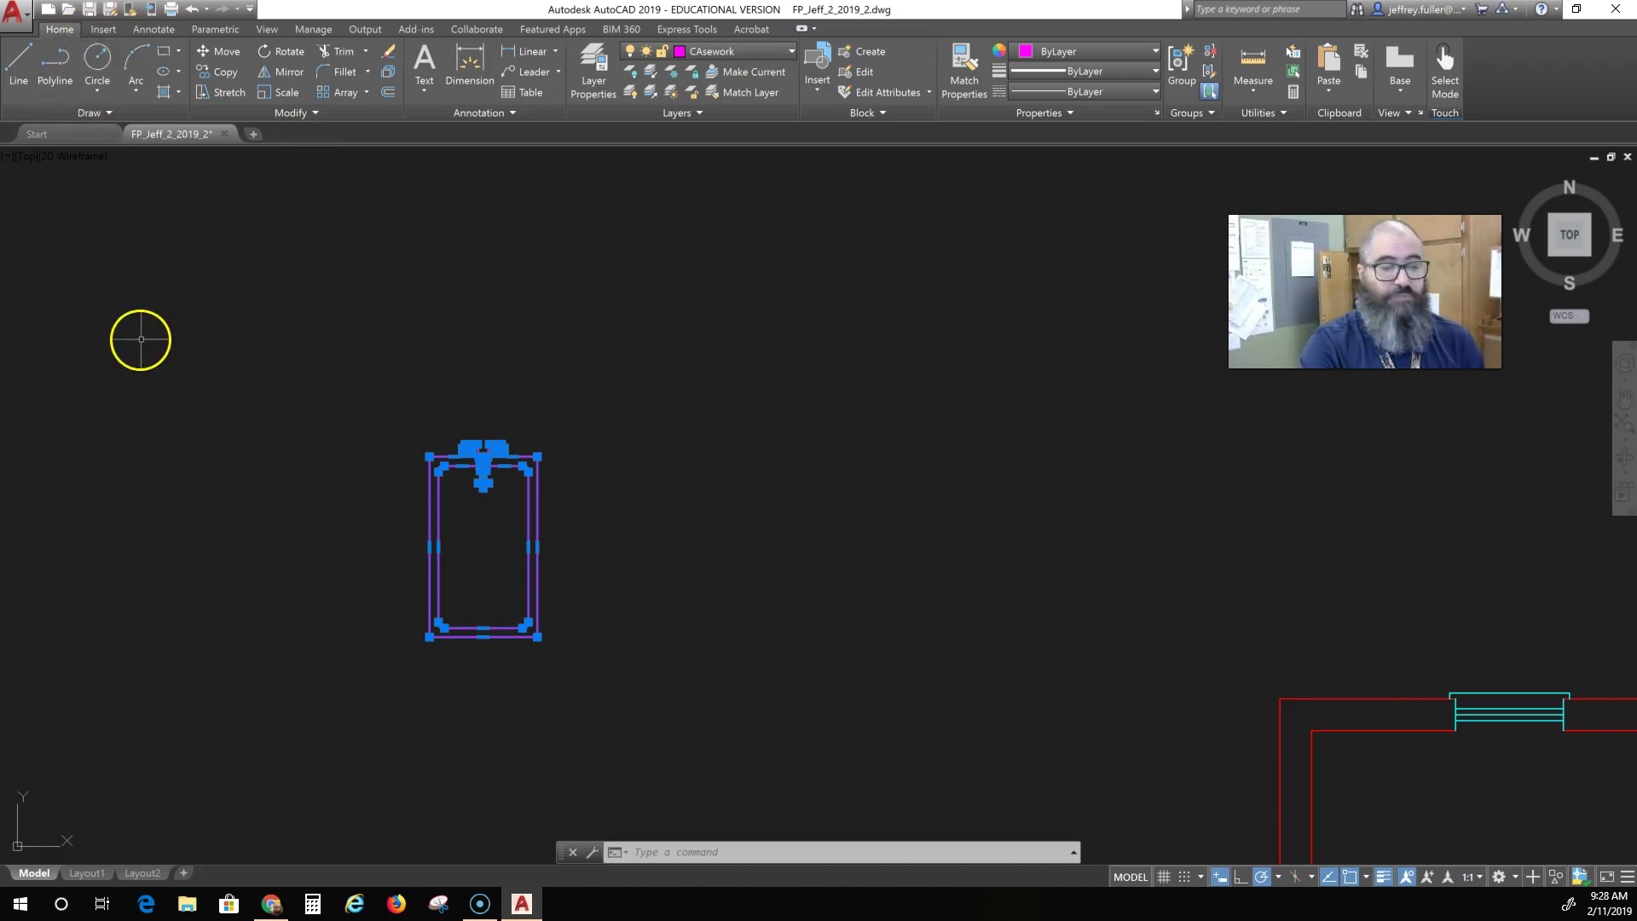
# Define block 'Rec Tub' from all 22 tub objects with a picked base point.
pyautogui.click(106, 29)
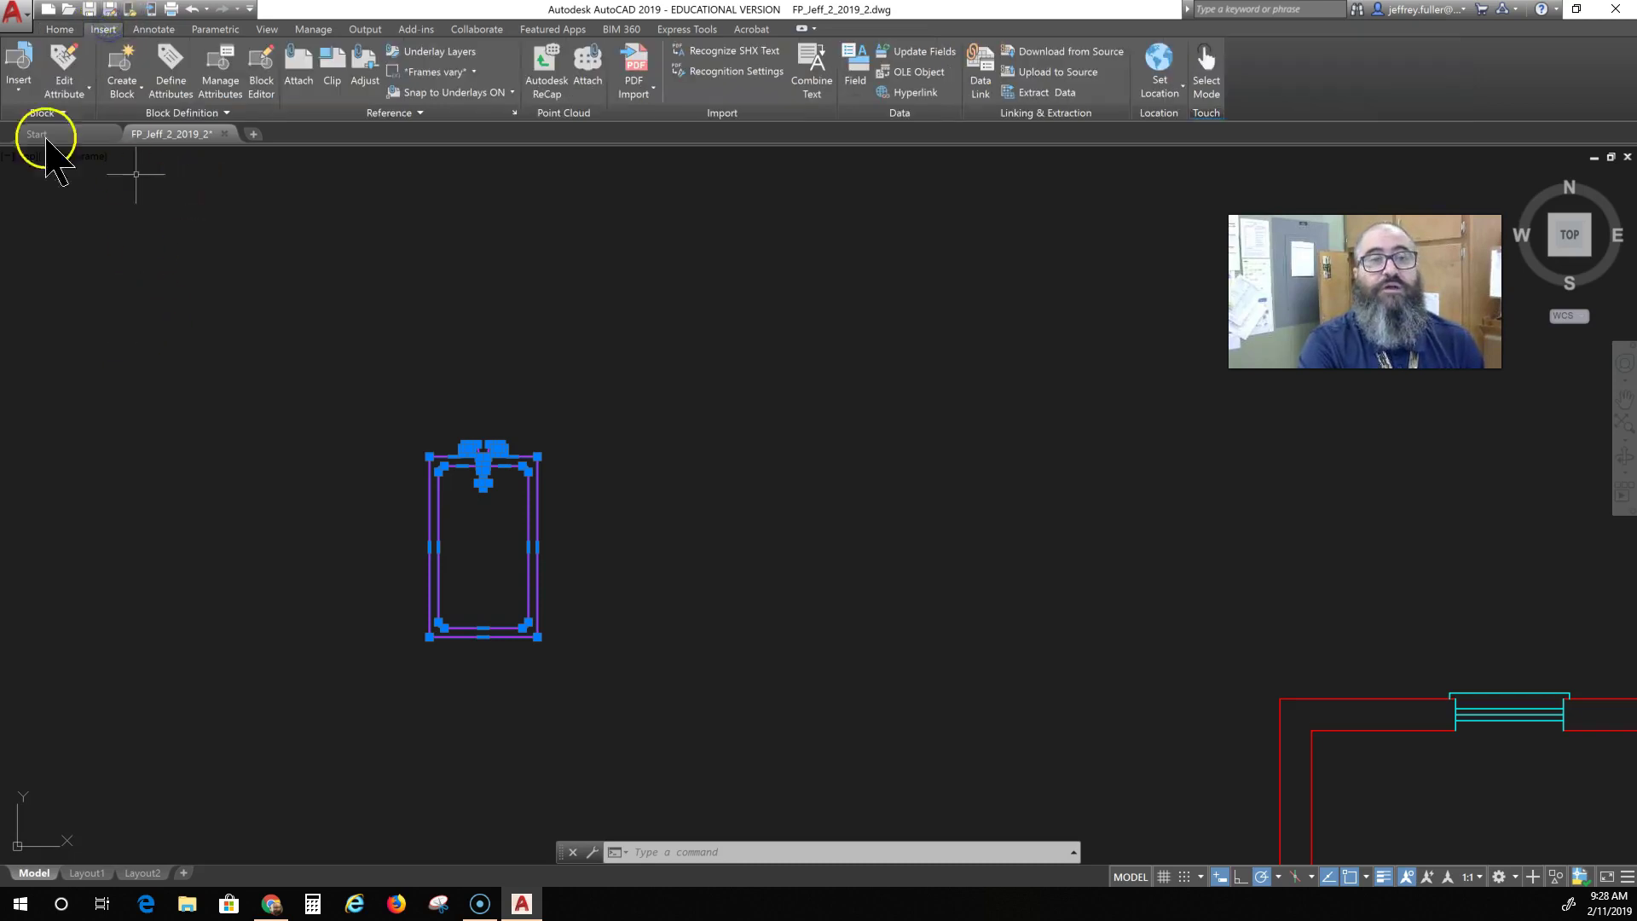
pyautogui.click(121, 90)
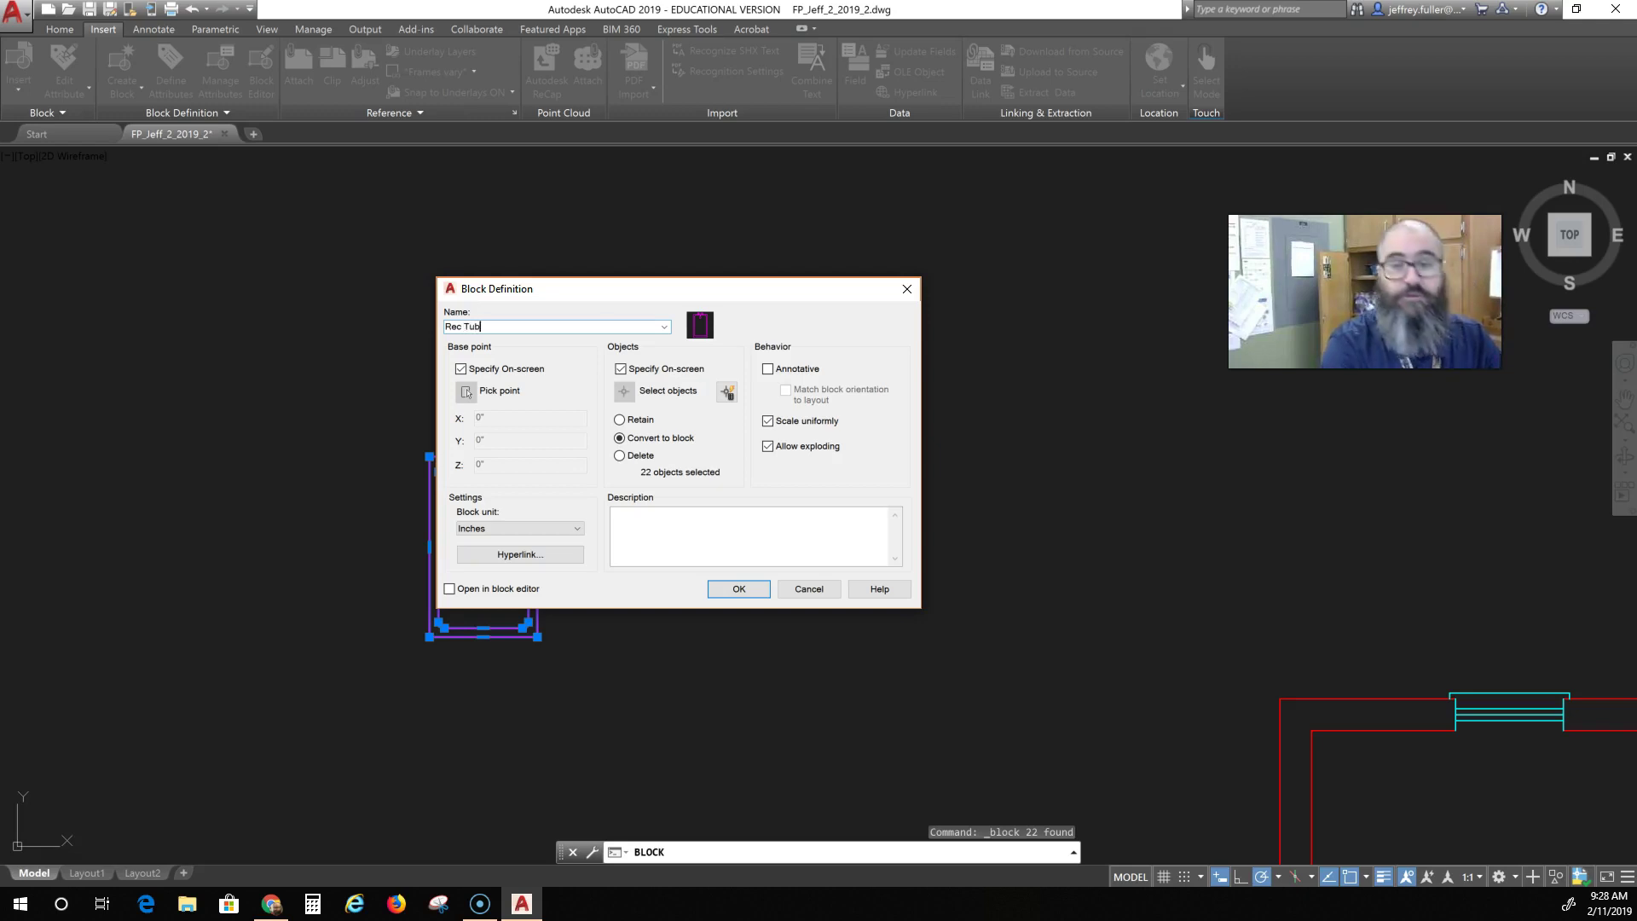
pyautogui.click(735, 594)
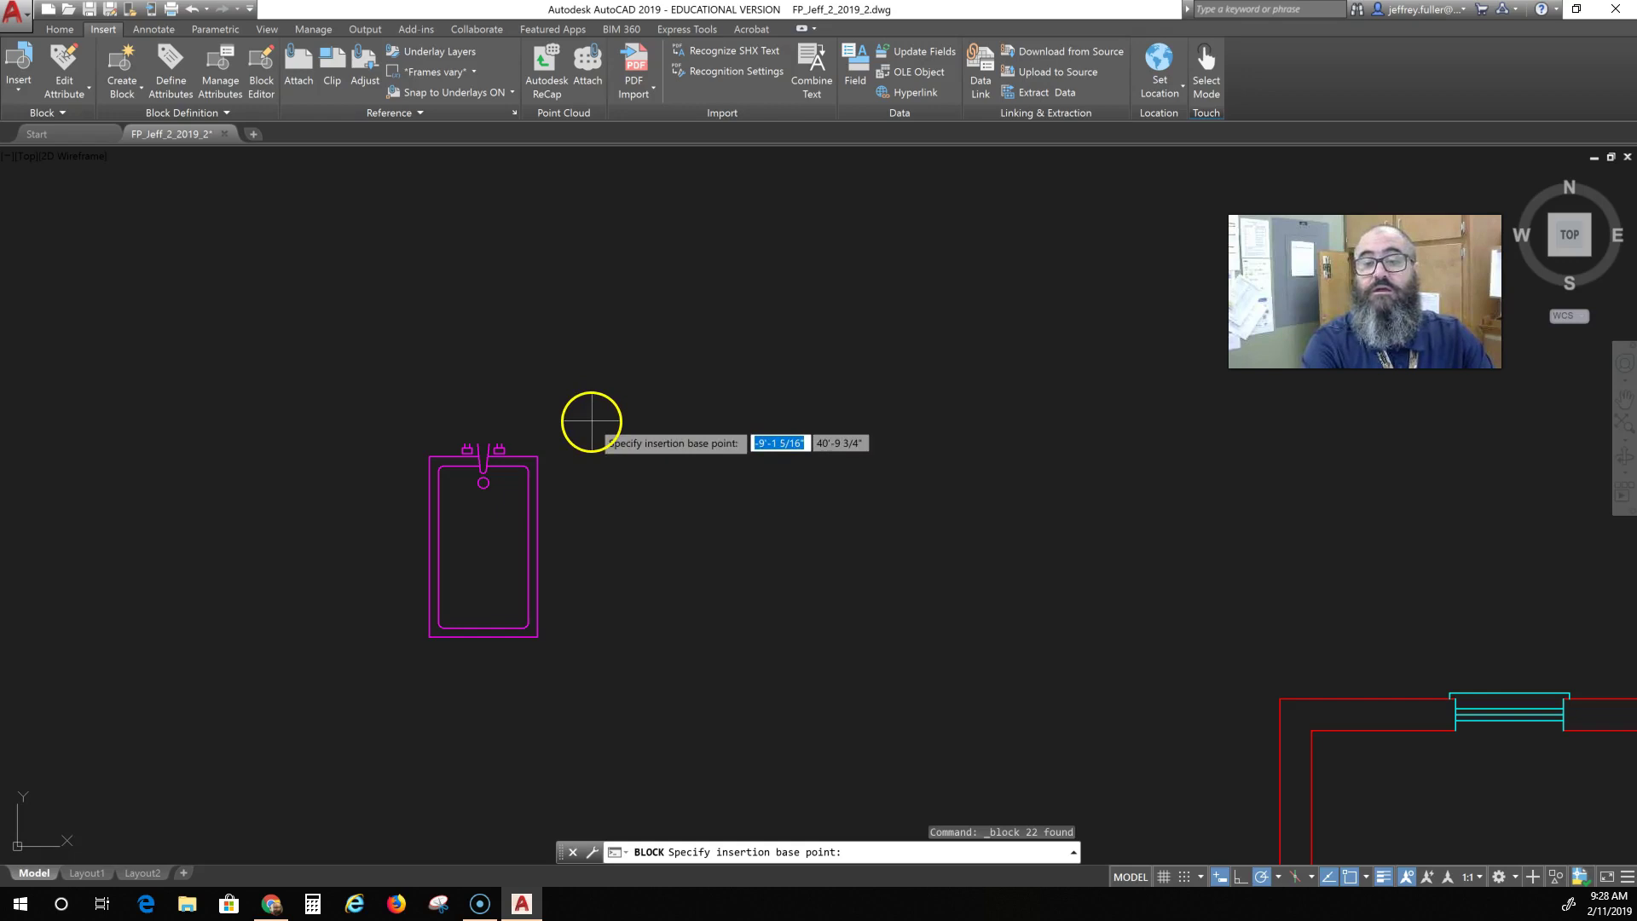
pyautogui.click(591, 421)
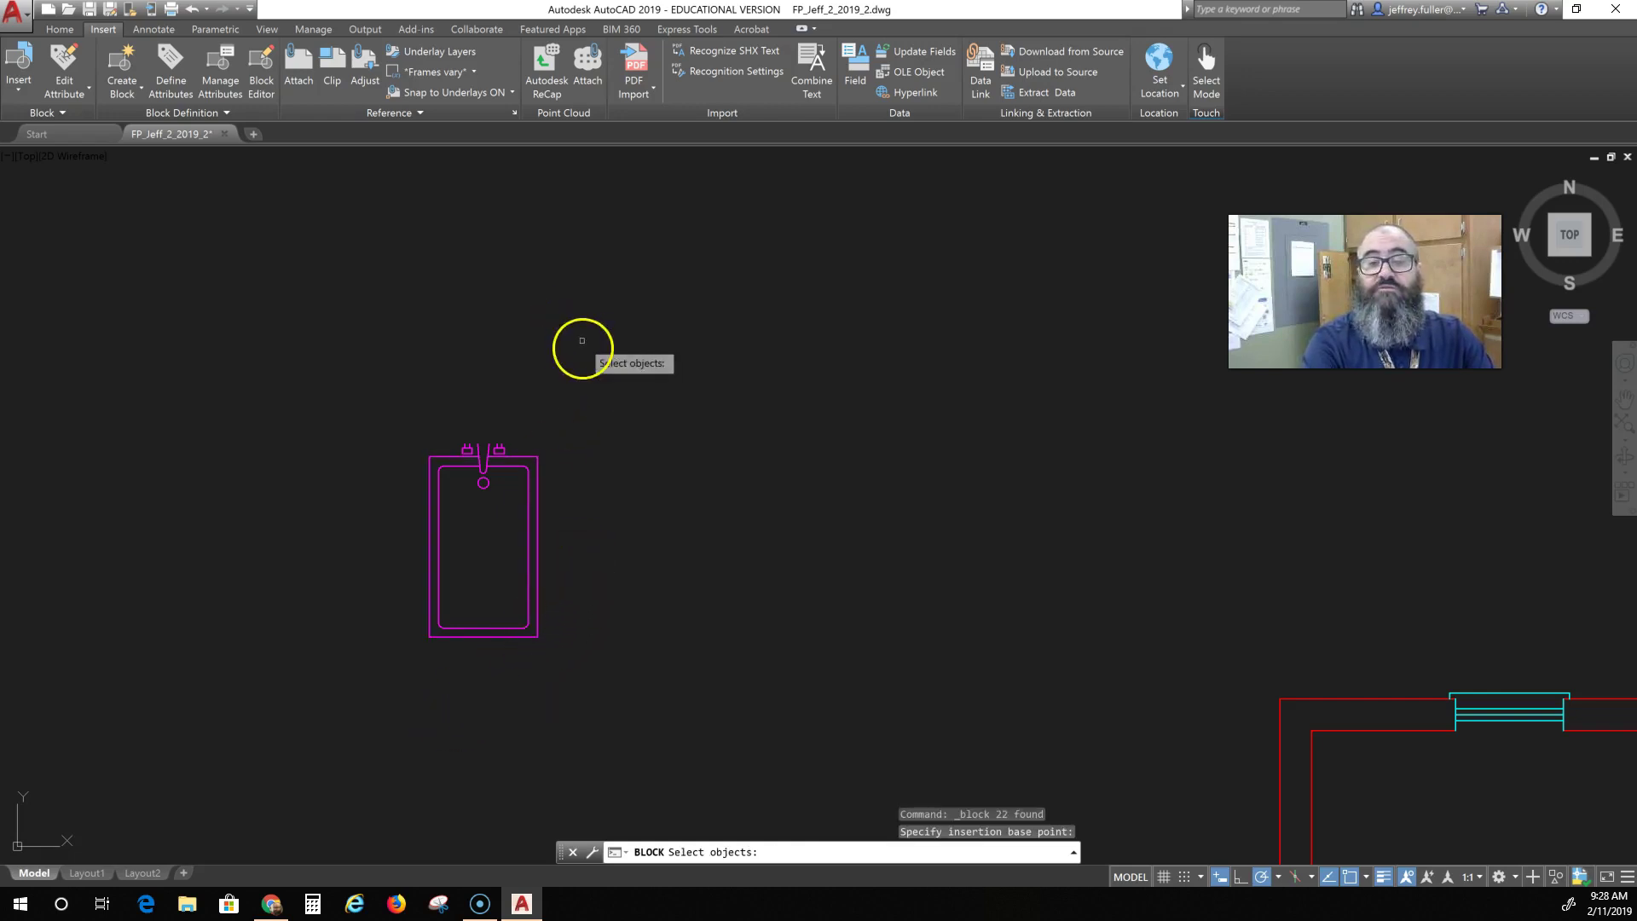
pyautogui.click(600, 408)
pyautogui.click(322, 737)
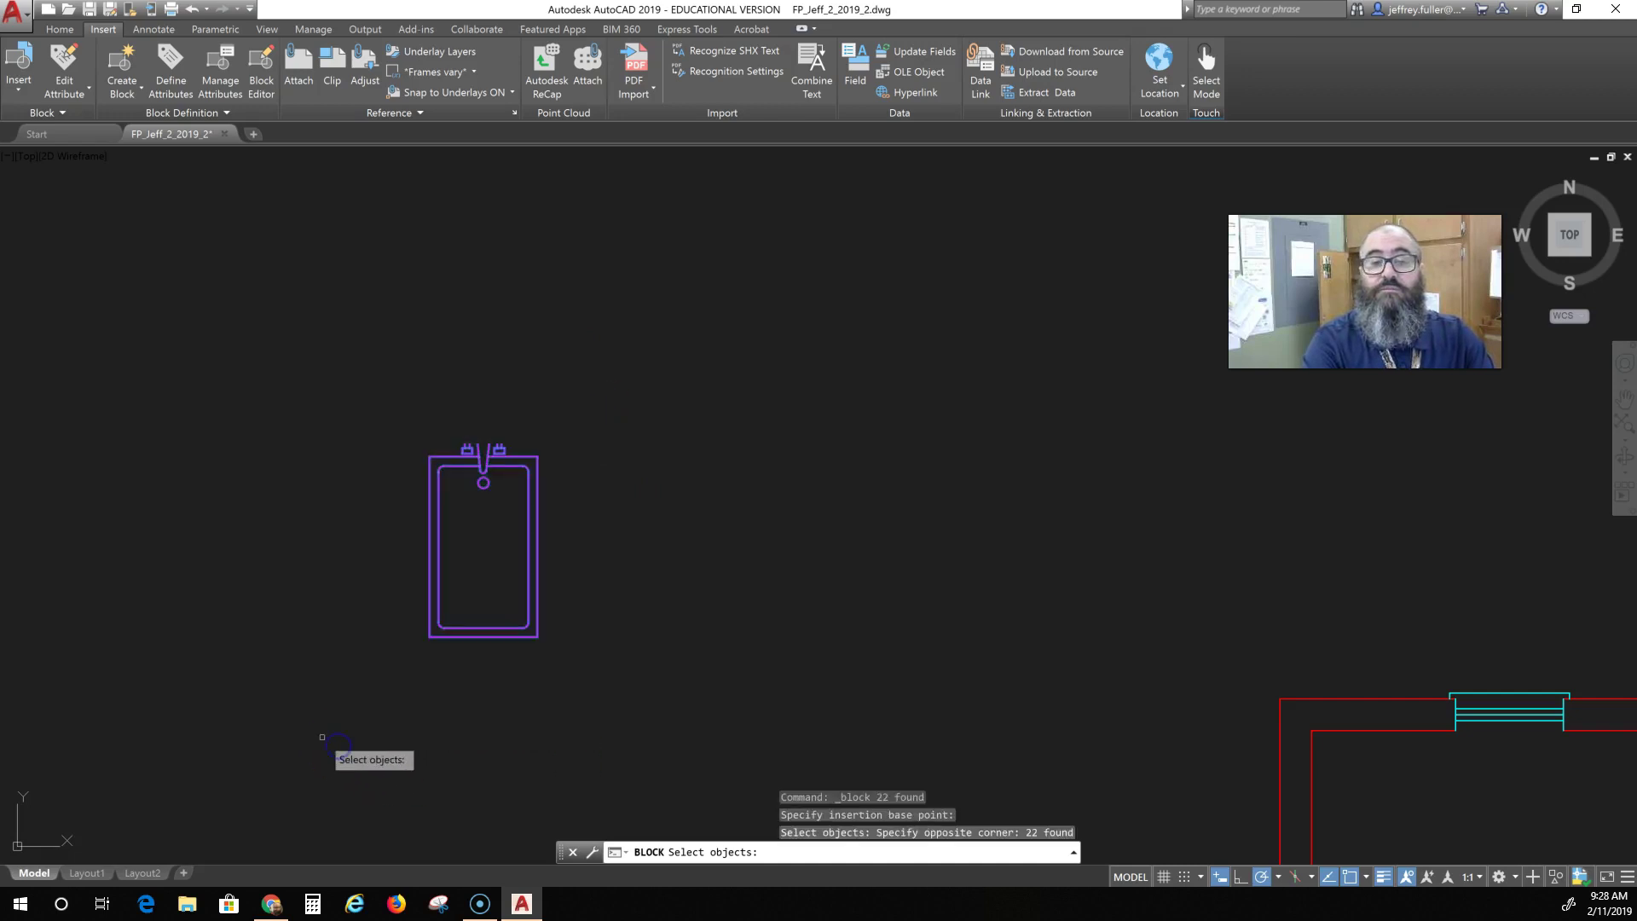
pyautogui.press('Return')
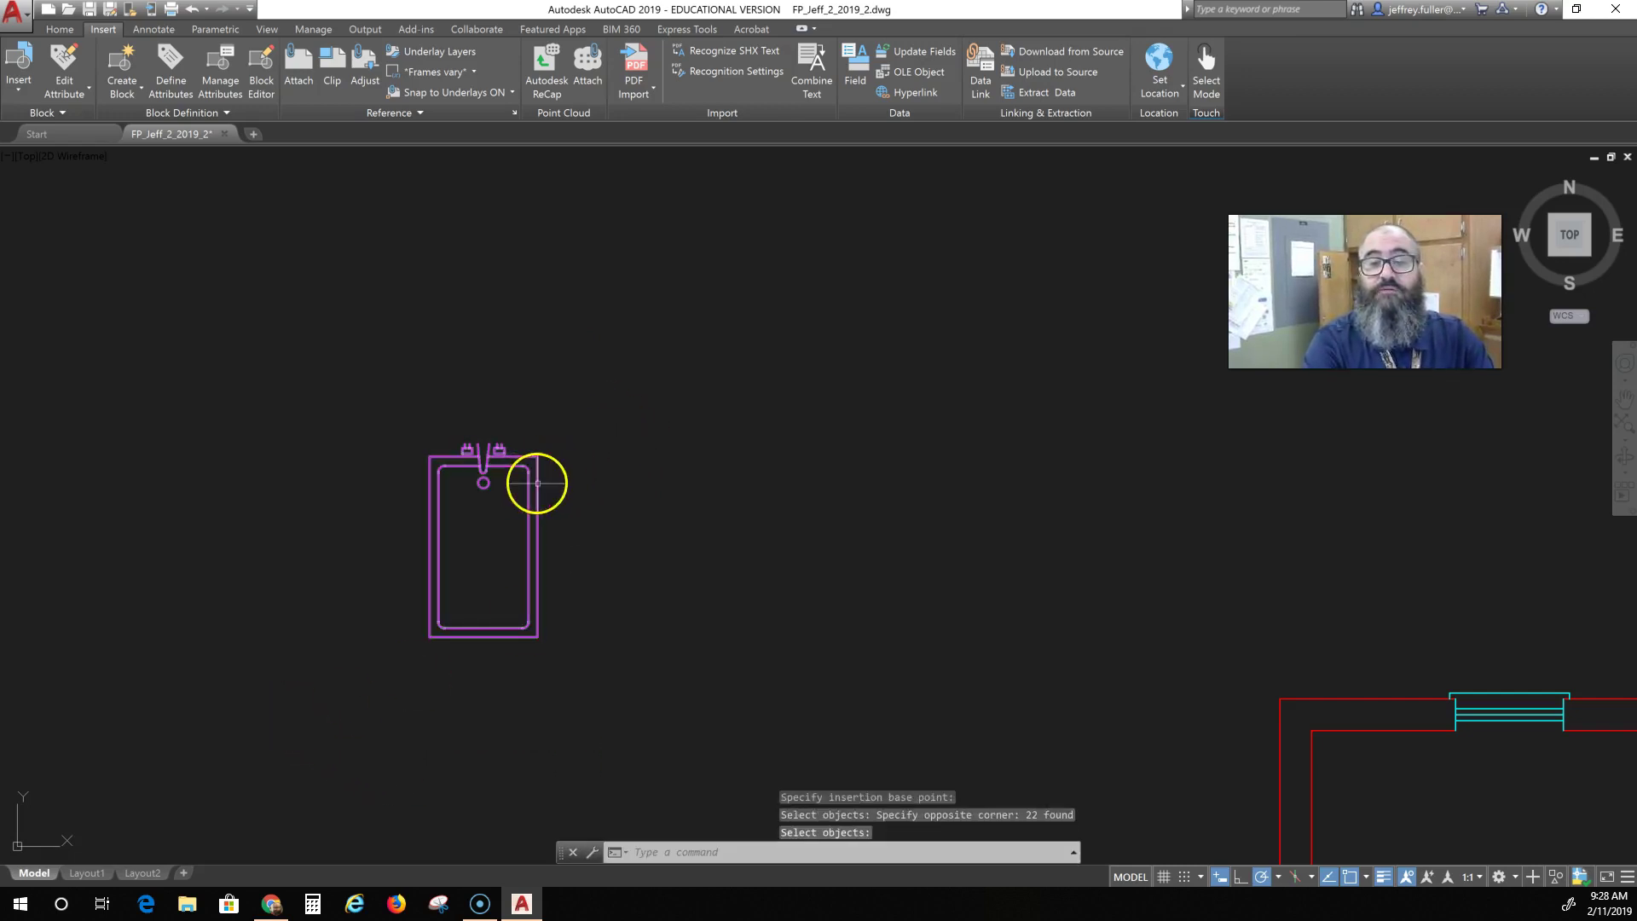
pyautogui.click(603, 416)
# Move the Rec Tub block by its grip into the bathroom corner of the floor plan.
pyautogui.click(591, 421)
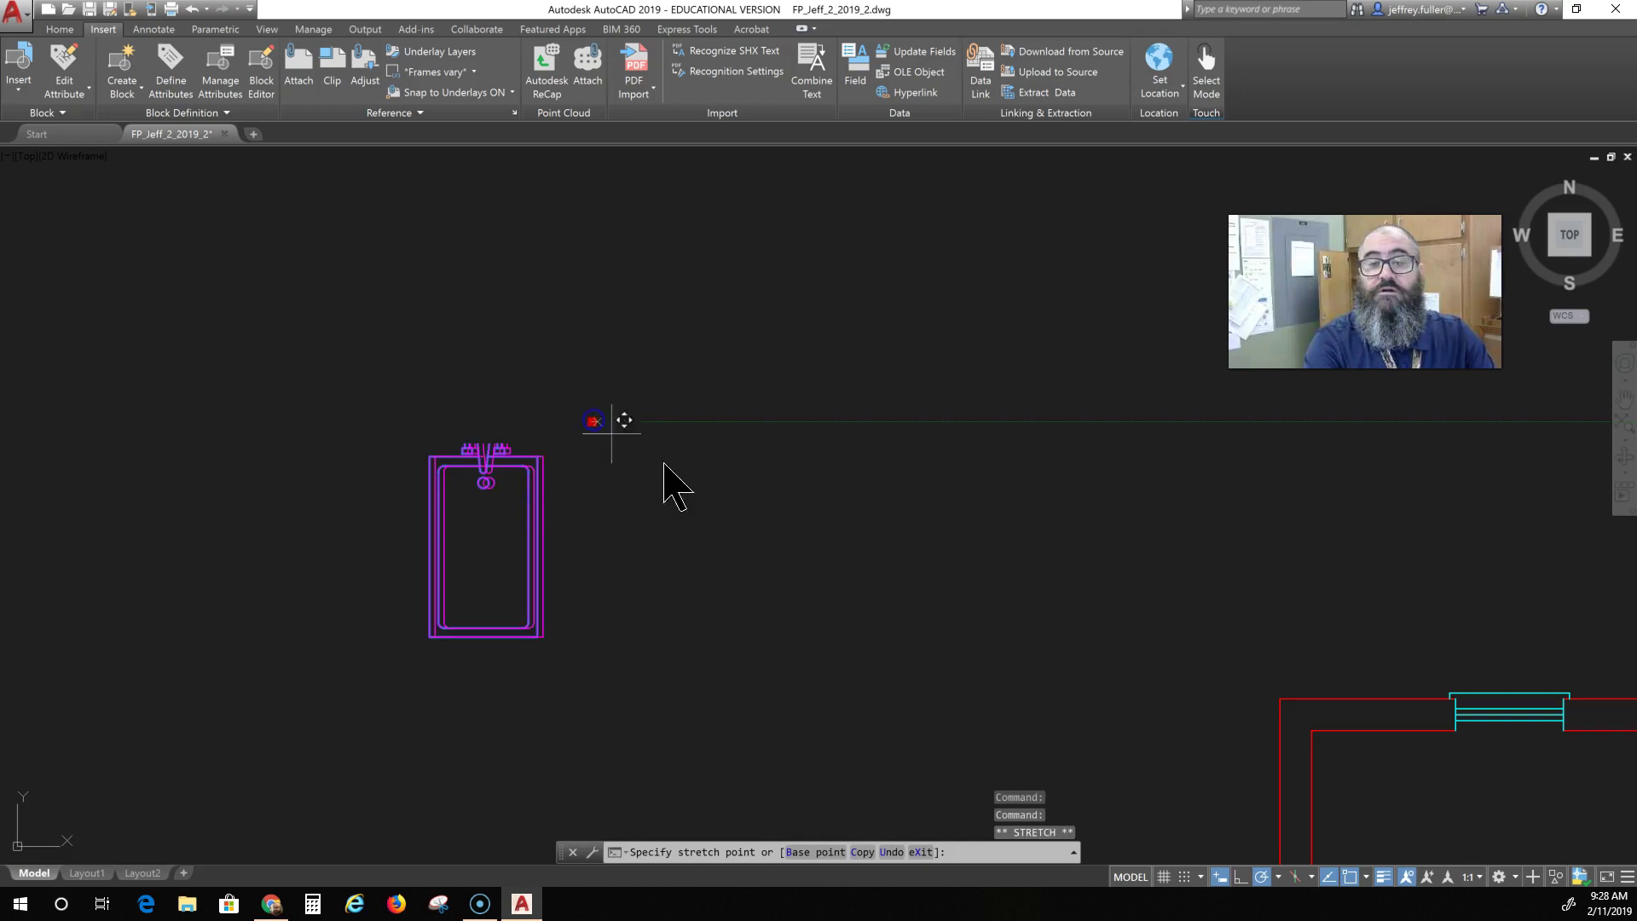
pyautogui.scroll(-7, 789, 512)
pyautogui.moveTo(789, 511); pyautogui.dragTo(391, 489, button='middle')
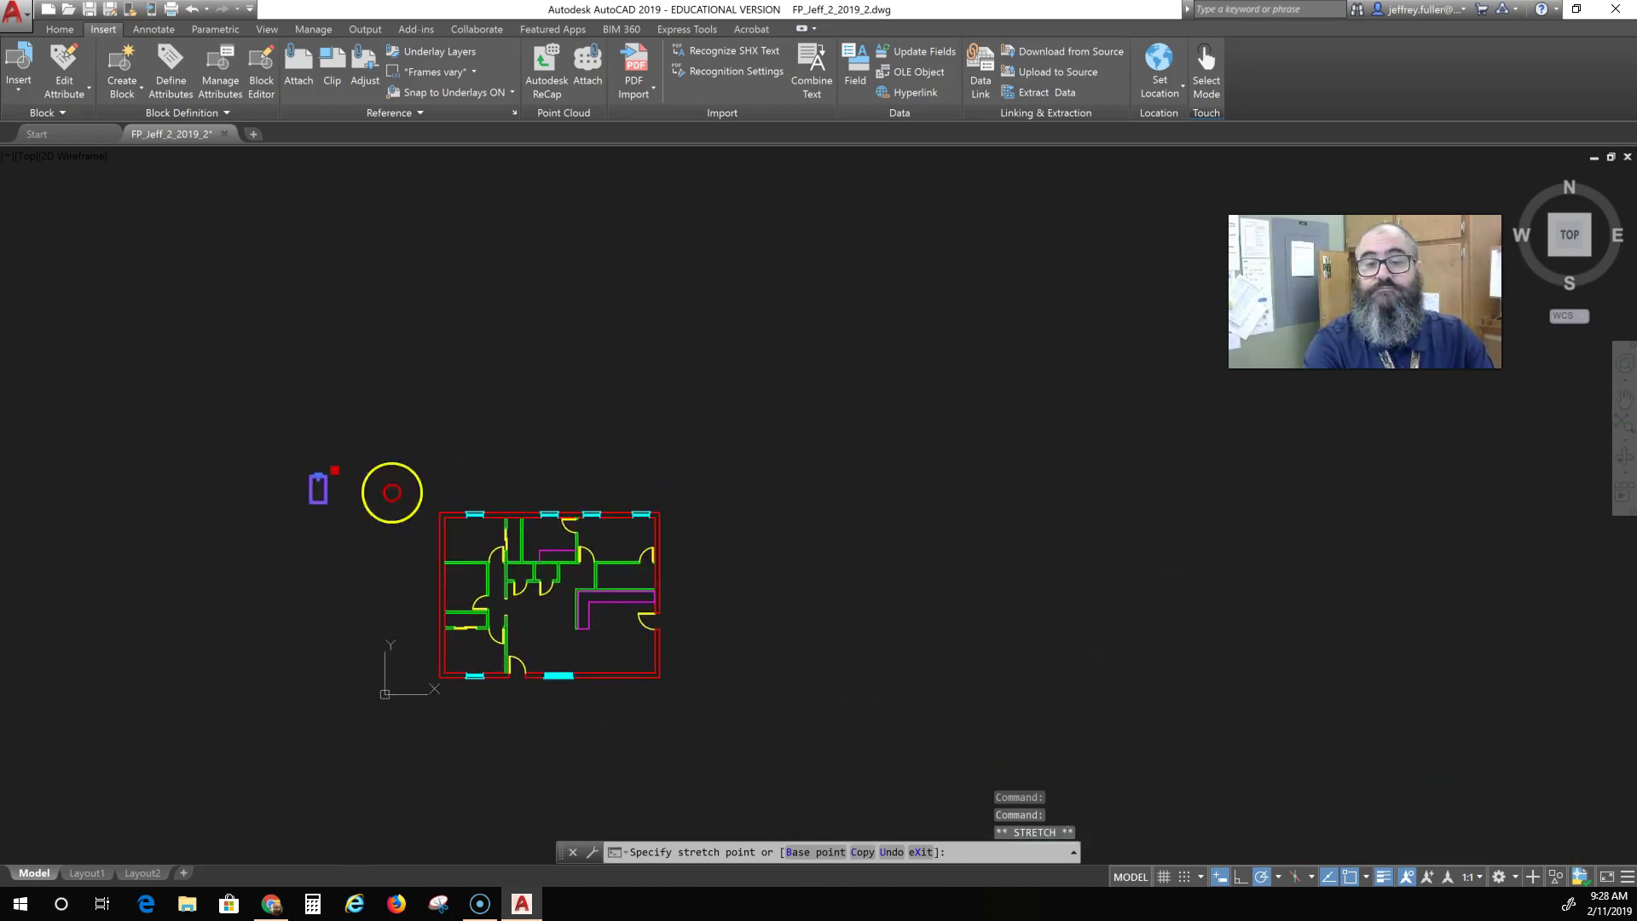
pyautogui.scroll(10, 555, 555)
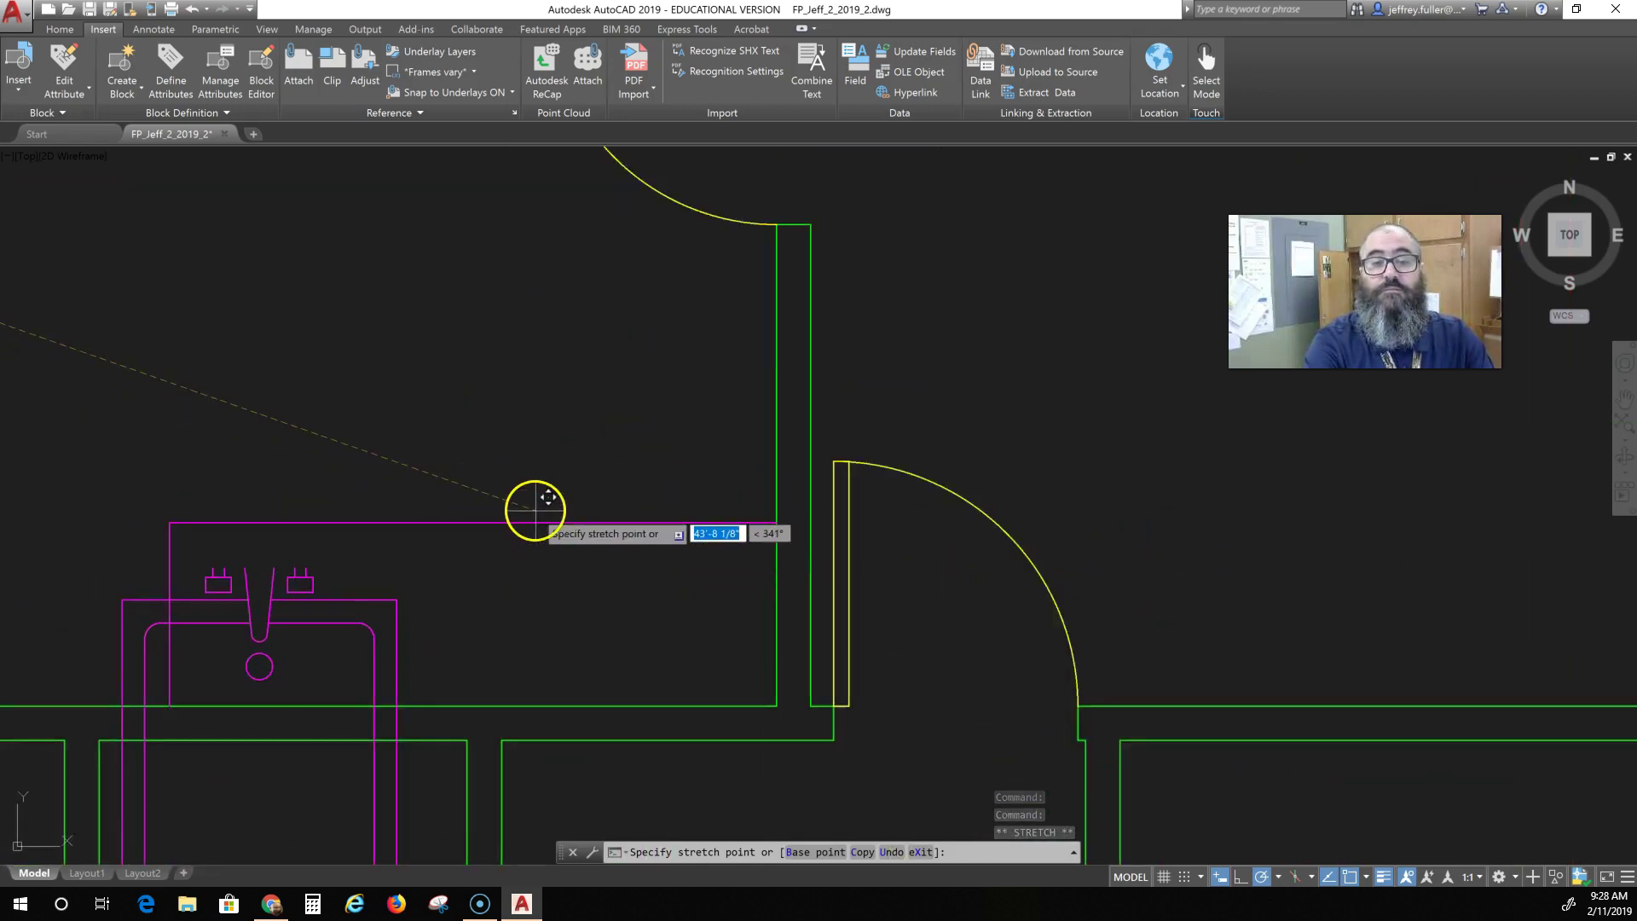
pyautogui.scroll(-3, 520, 482)
pyautogui.moveTo(500, 457)
pyautogui.mouseDown(button='middle')
pyautogui.moveTo(395, 255)
pyautogui.moveTo(386, 275)
pyautogui.mouseUp(button='middle')
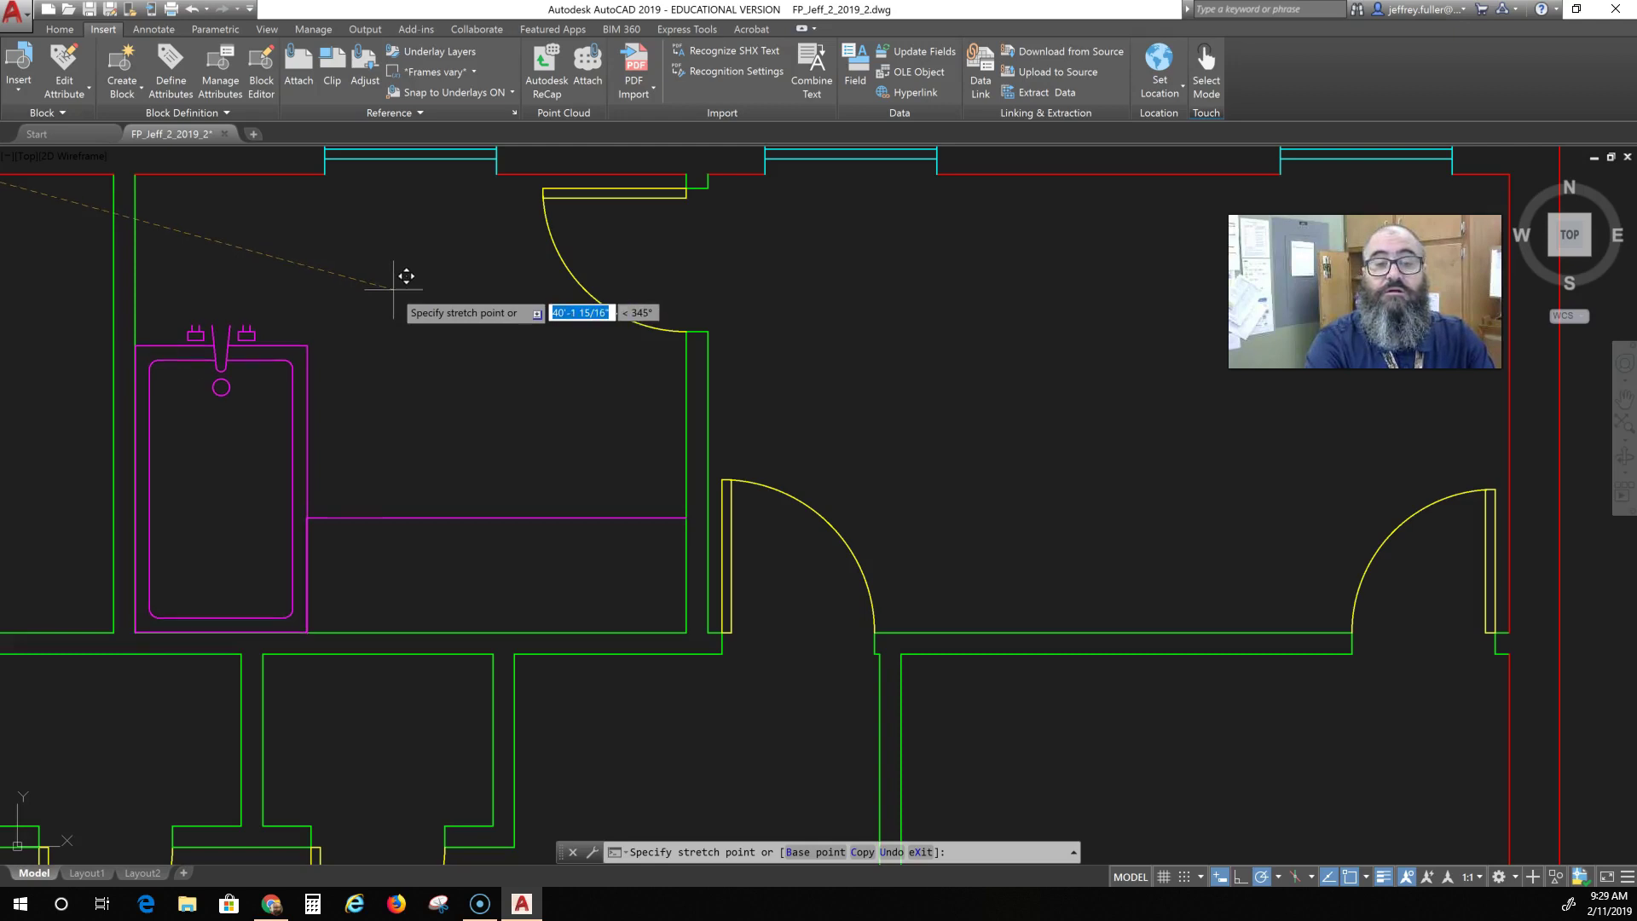
pyautogui.press('Escape')
pyautogui.click(734, 467)
pyautogui.scroll(-5, 832, 489)
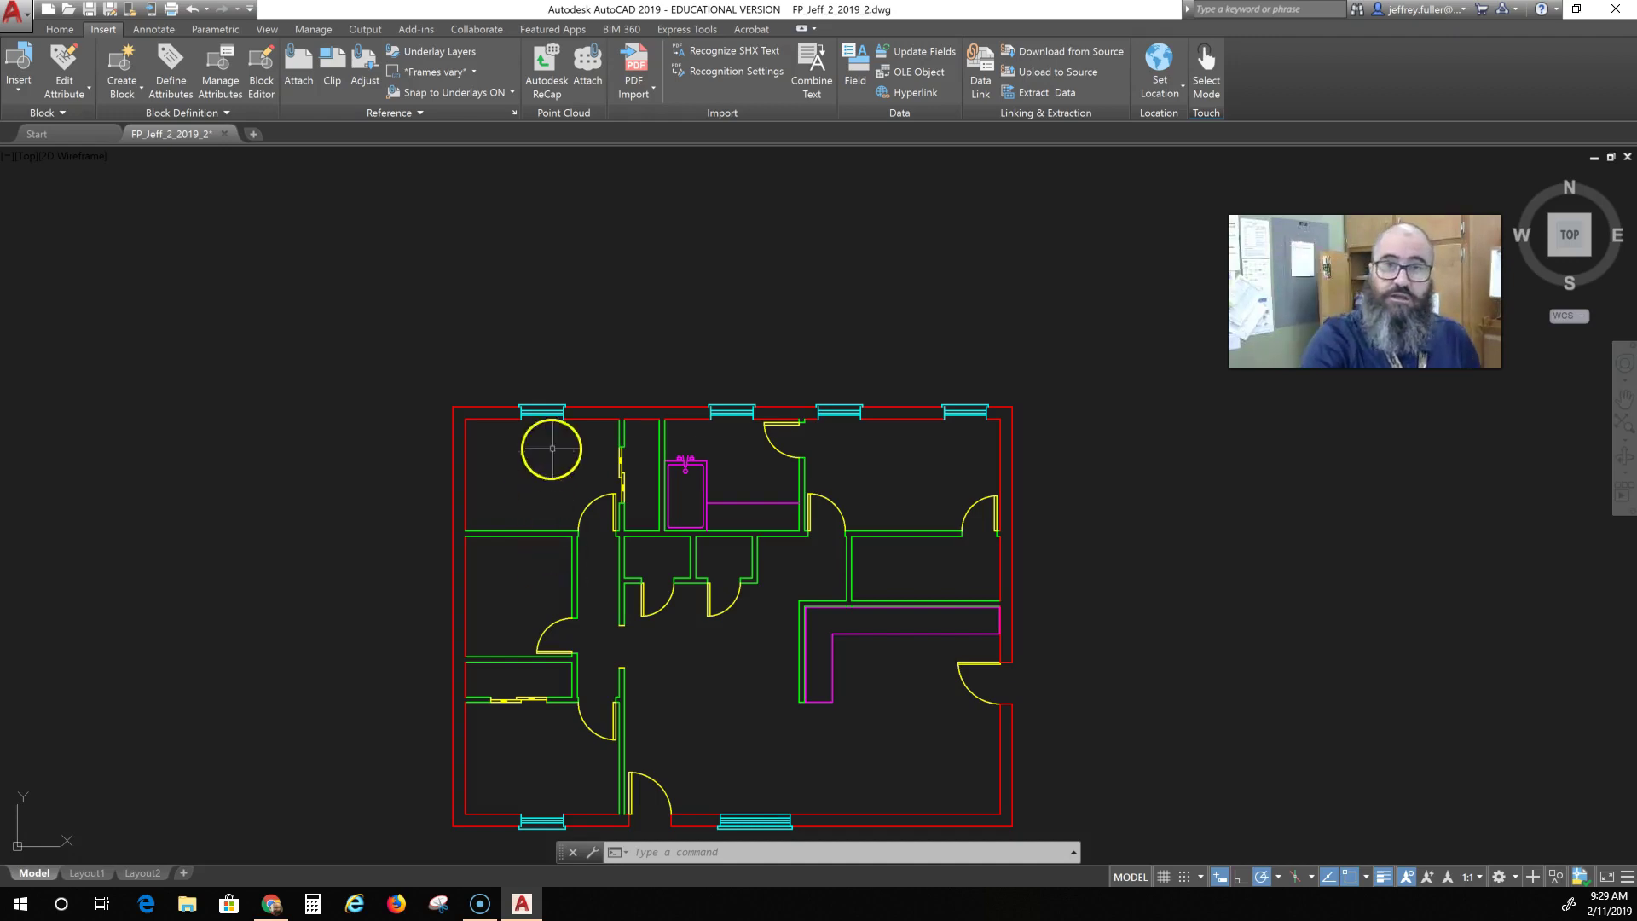
# Select the placed tub and recentre the floor plan in the view.
pyautogui.click(726, 450)
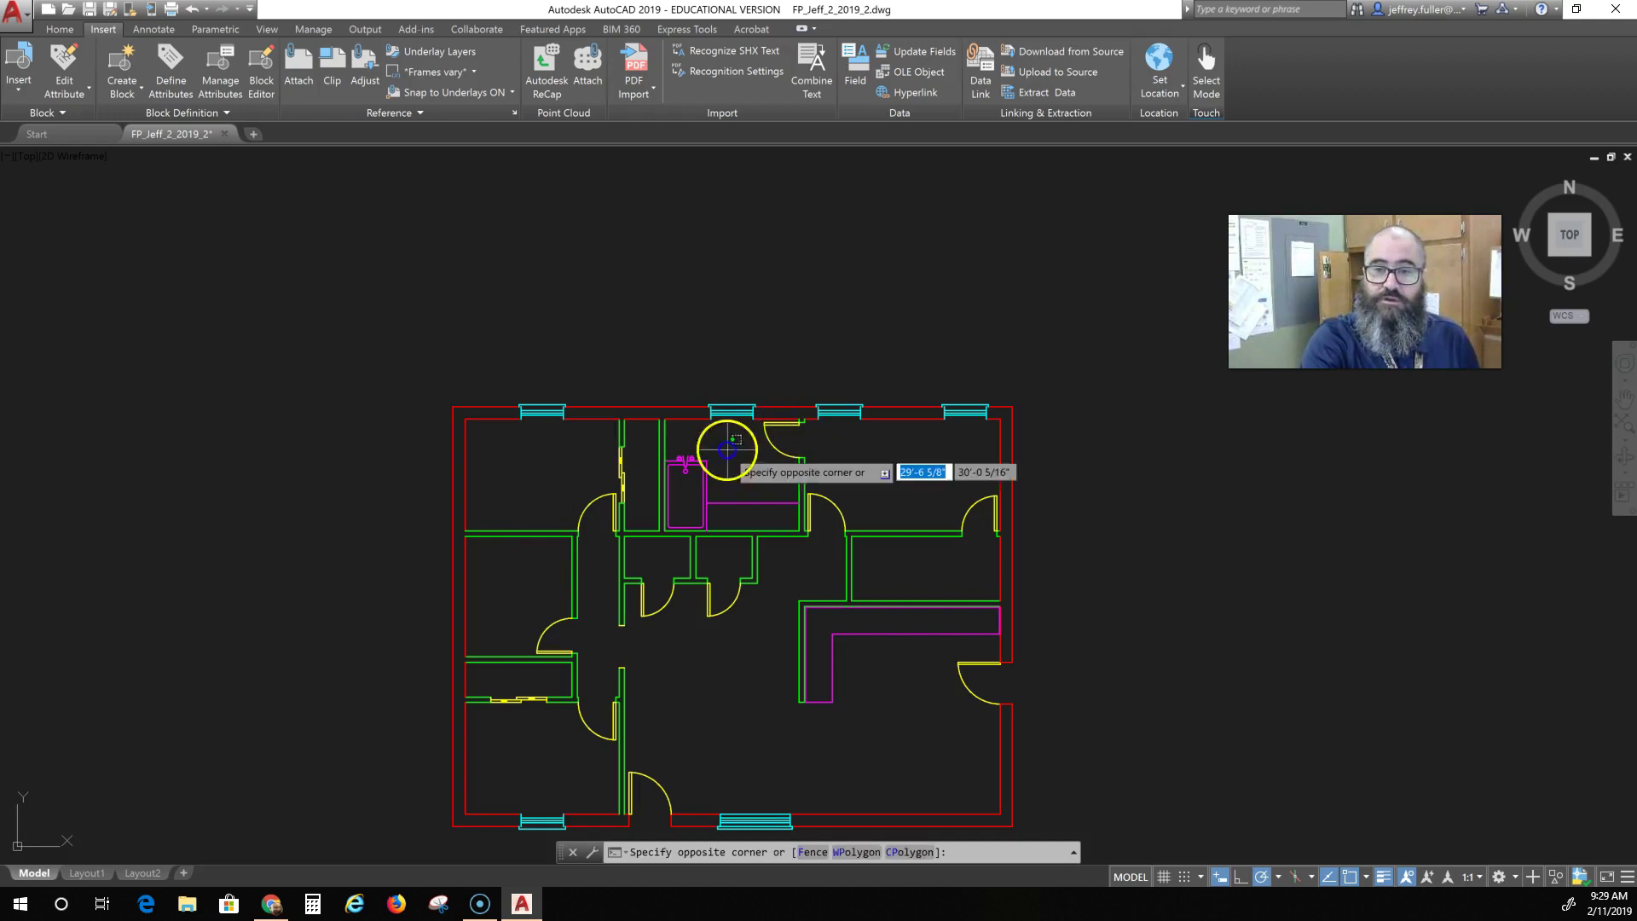
pyautogui.click(690, 484)
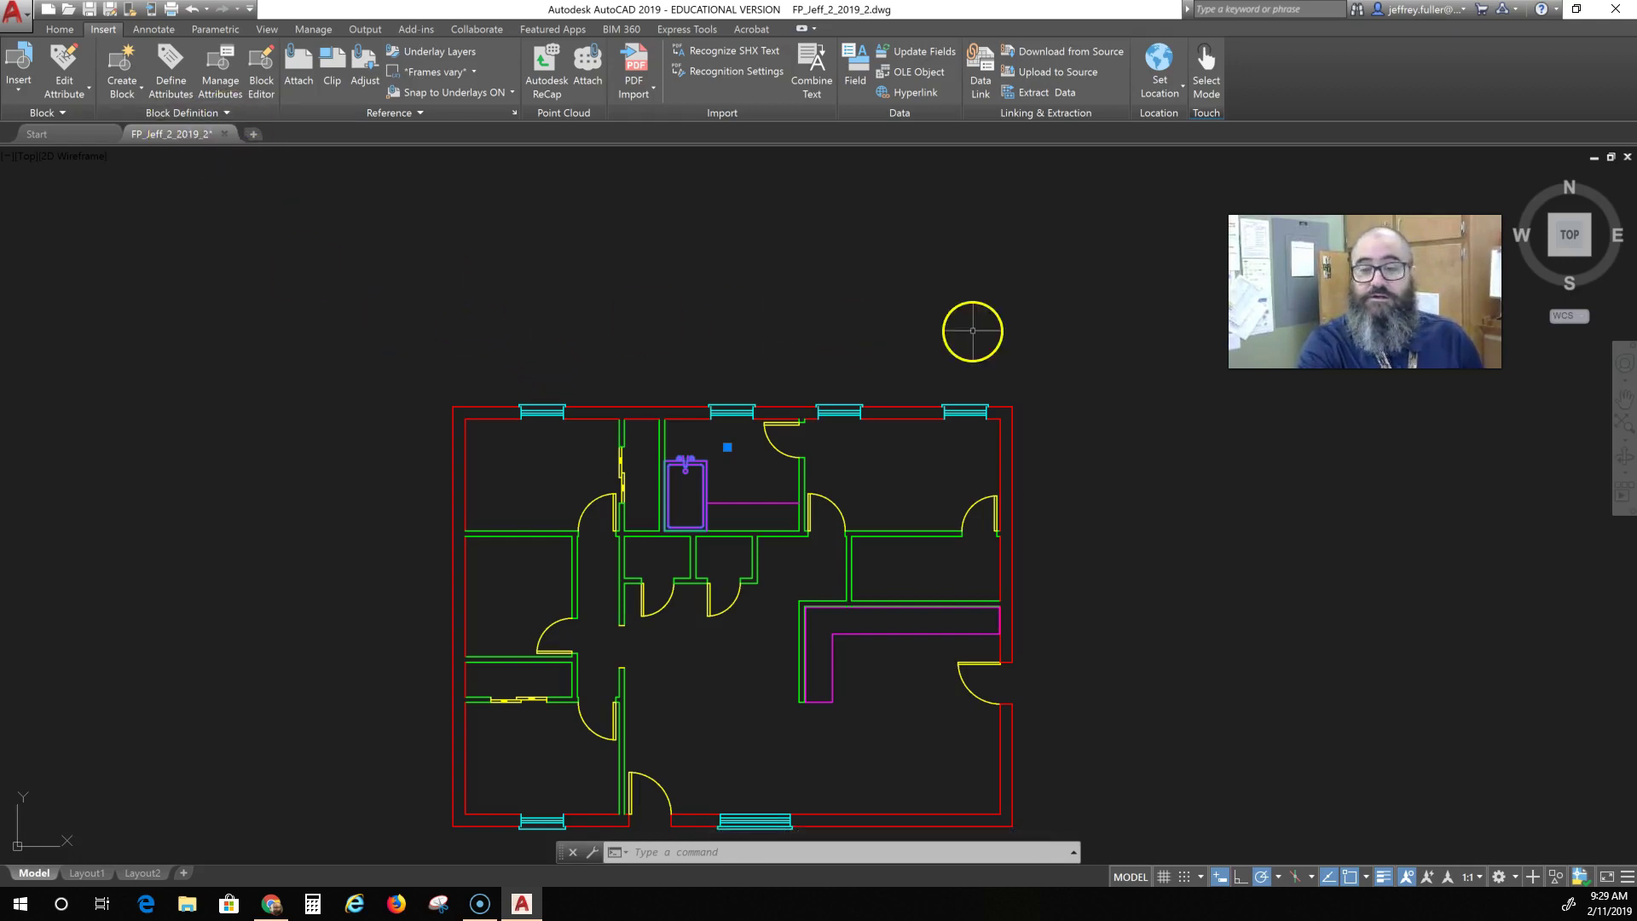
pyautogui.moveTo(756, 345); pyautogui.dragTo(821, 270, button='middle')
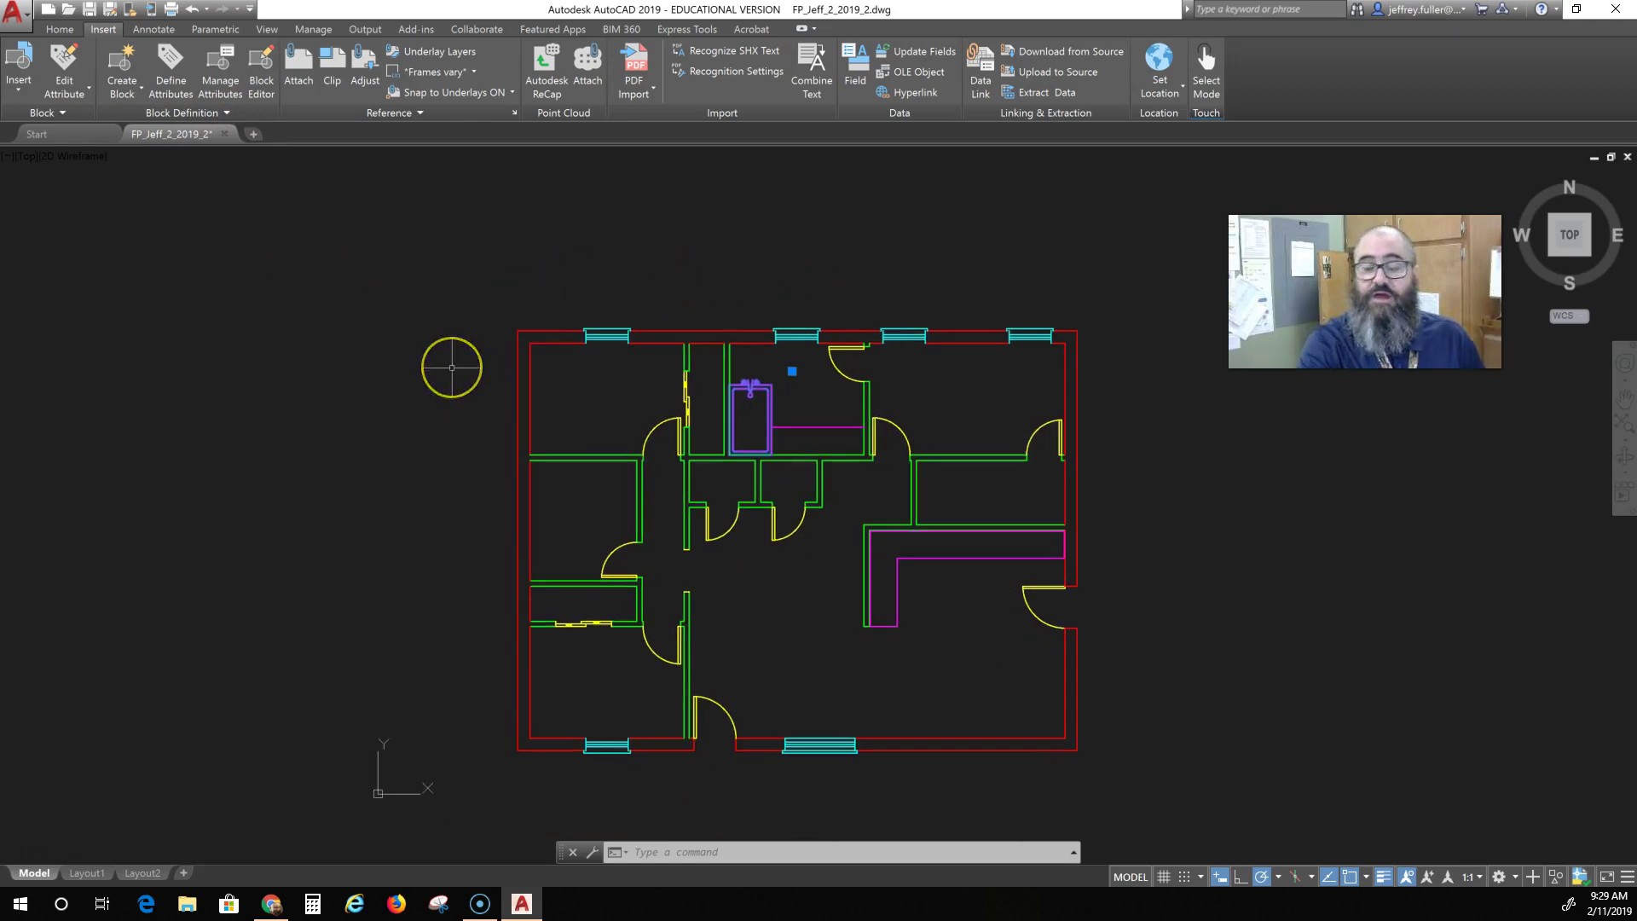